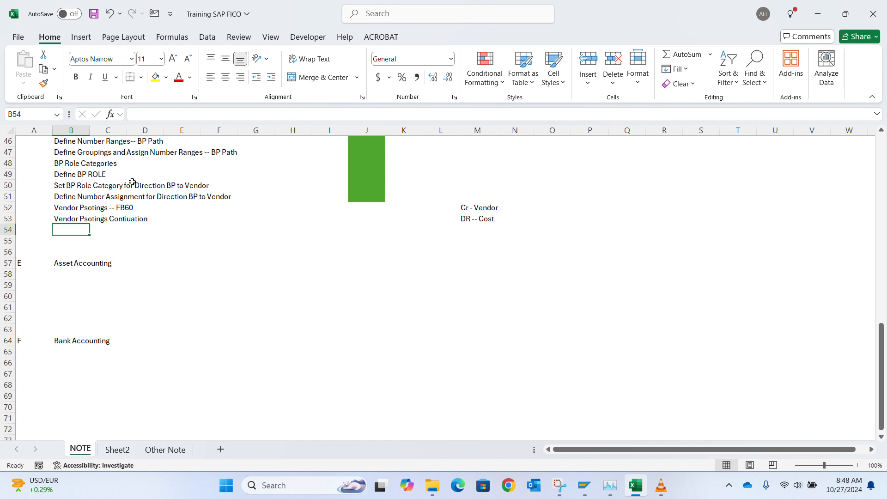
# Step: Review the FB60 vendor postings note in the Excel NOTE sheet, then switch to SAP Easy Access
pyautogui.click(365, 196)
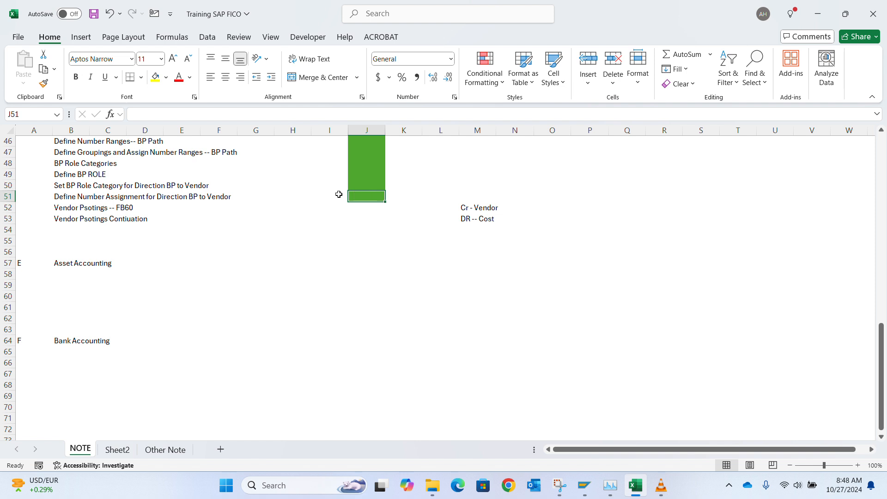
pyautogui.click(129, 209)
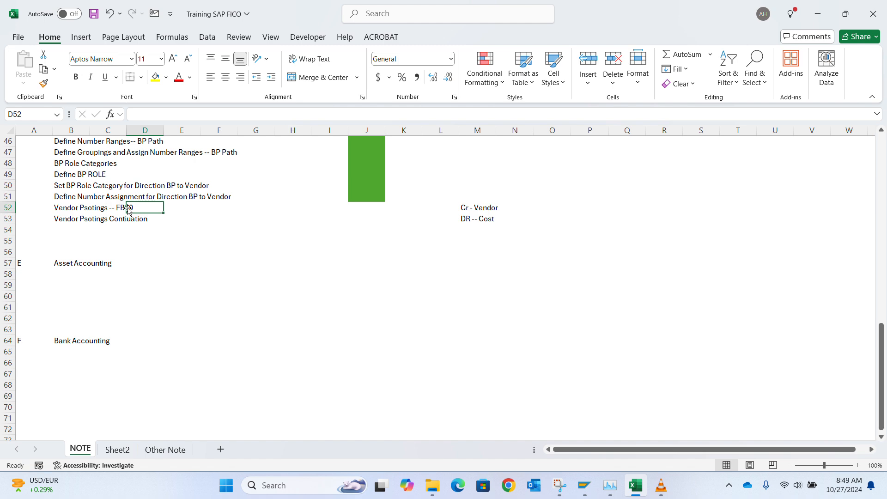
pyautogui.hotkey('alt', 'Tab')
pyautogui.hotkey('alt', 'Tab')
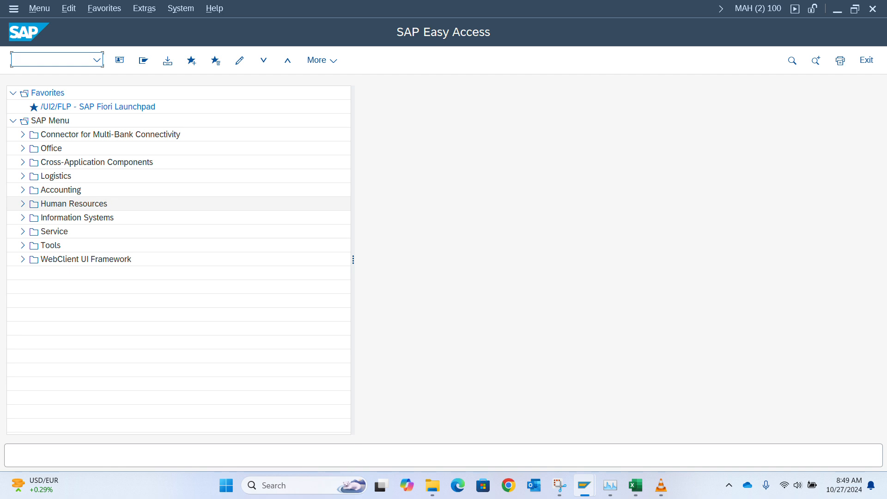
pyautogui.write('FS00')
pyautogui.press('Return')
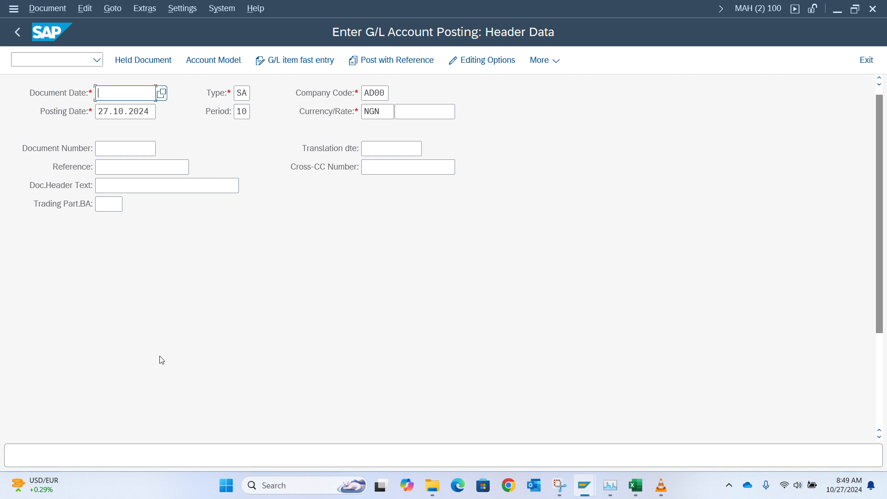
pyautogui.scroll(-5, 160, 360)
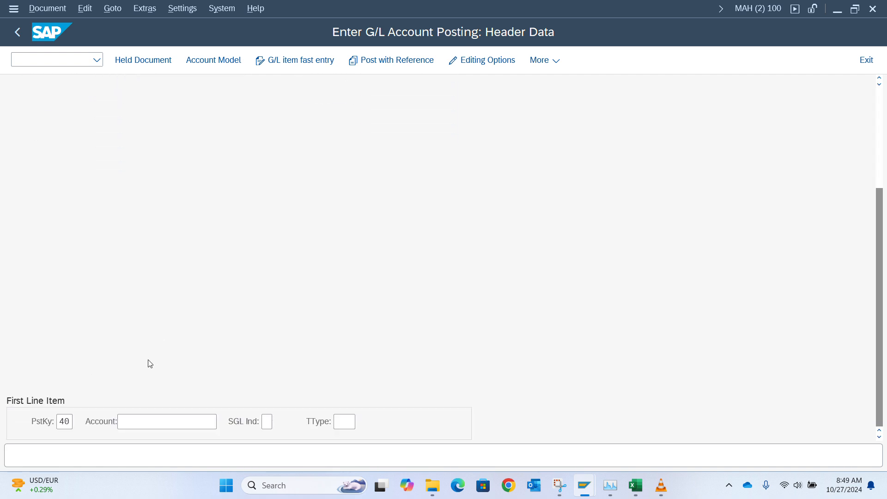
pyautogui.scroll(5, 347, 280)
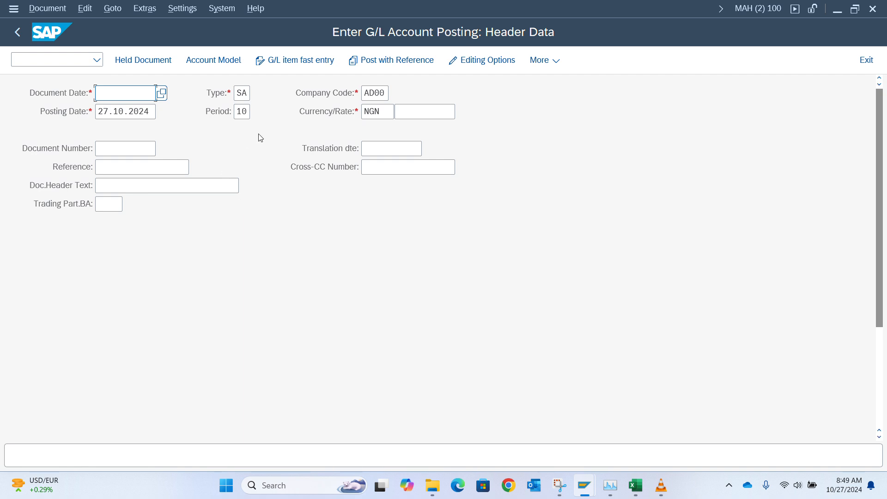
pyautogui.scroll(-5, 292, 355)
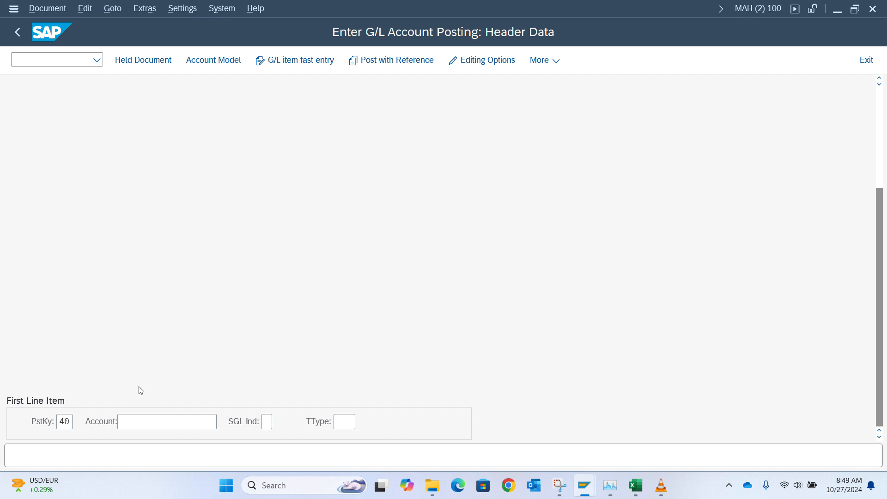
pyautogui.click(64, 421)
pyautogui.click(71, 422)
pyautogui.press('BackSpace')
pyautogui.press('BackSpace')
pyautogui.write('31')
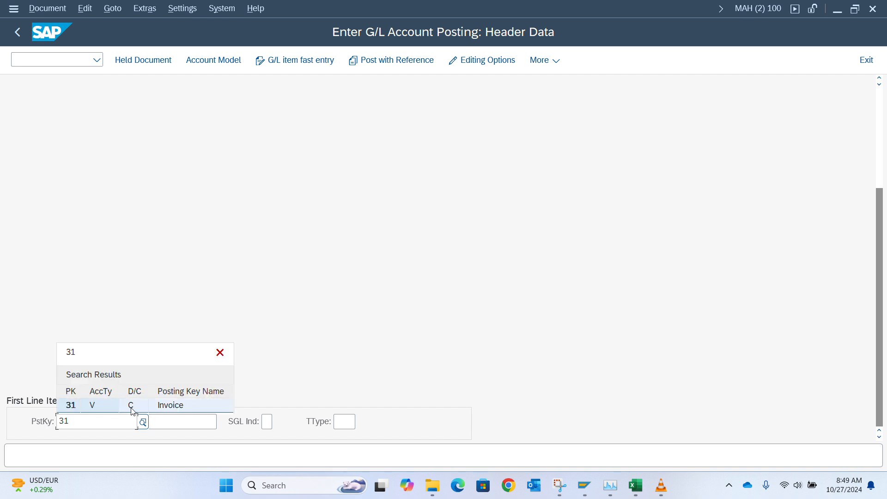
pyautogui.press('Return')
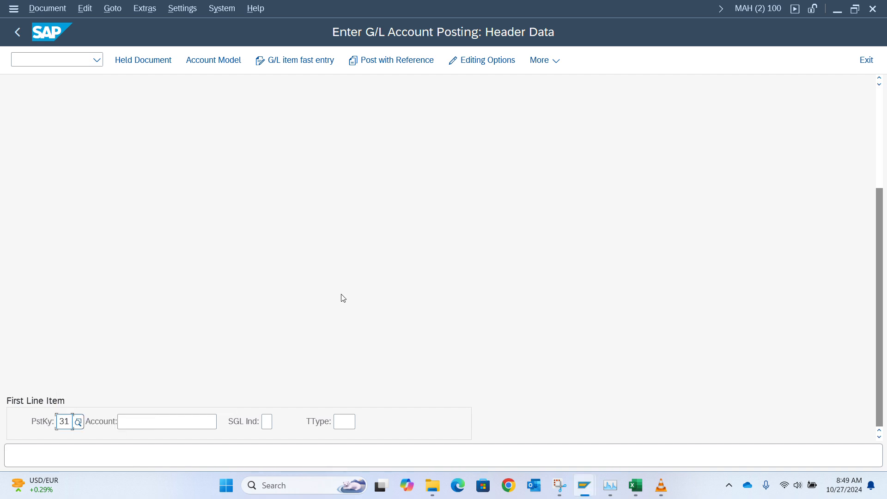
pyautogui.scroll(3, 343, 298)
pyautogui.click(29, 61)
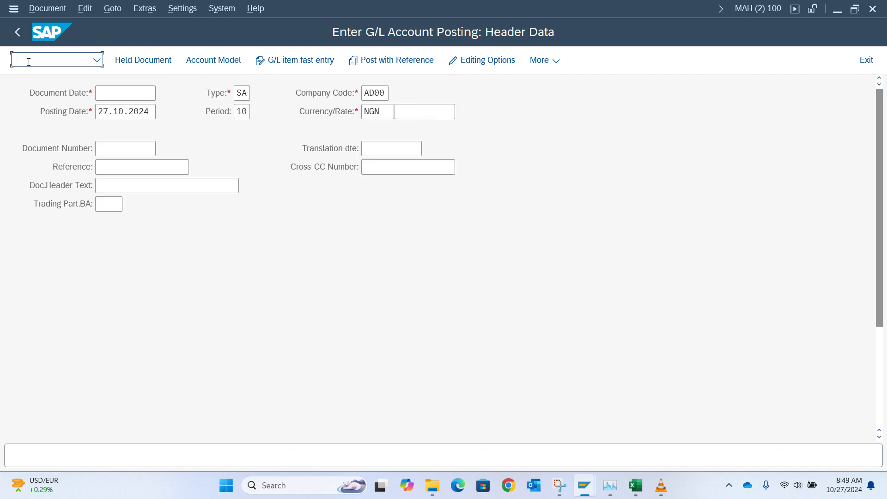
pyautogui.write('/n')
pyautogui.press('Return')
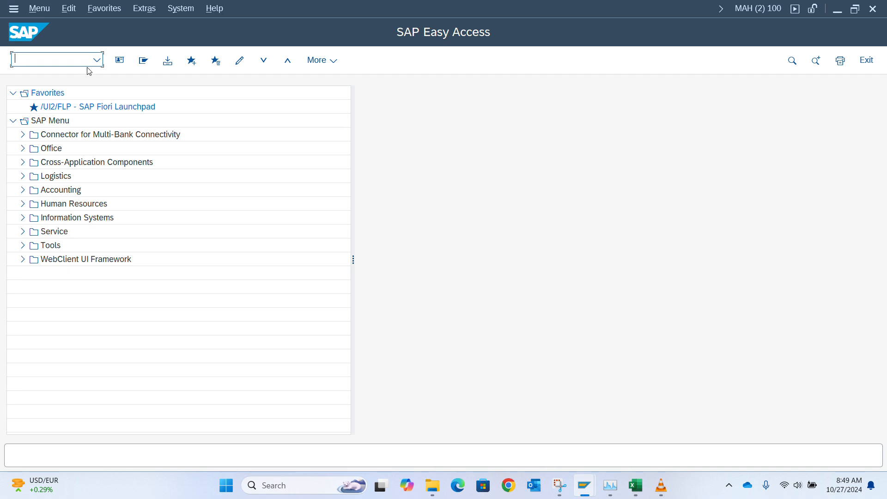
# Step: Start FB60 Invoice from Accounting > Financial Accounting > Accounts Payable > Document Entry
pyautogui.write('fs0')
pyautogui.press('BackSpace')
pyautogui.press('BackSpace')
pyautogui.press('BackSpace')
pyautogui.click(23, 190)
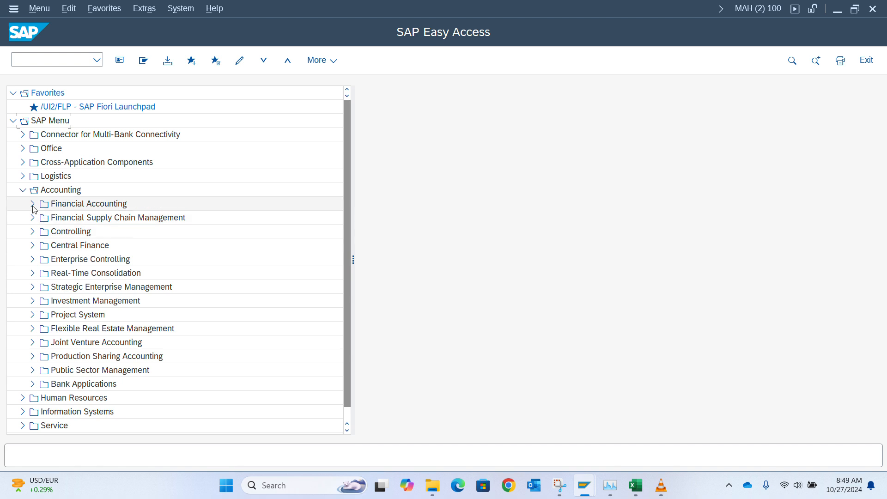
pyautogui.click(32, 204)
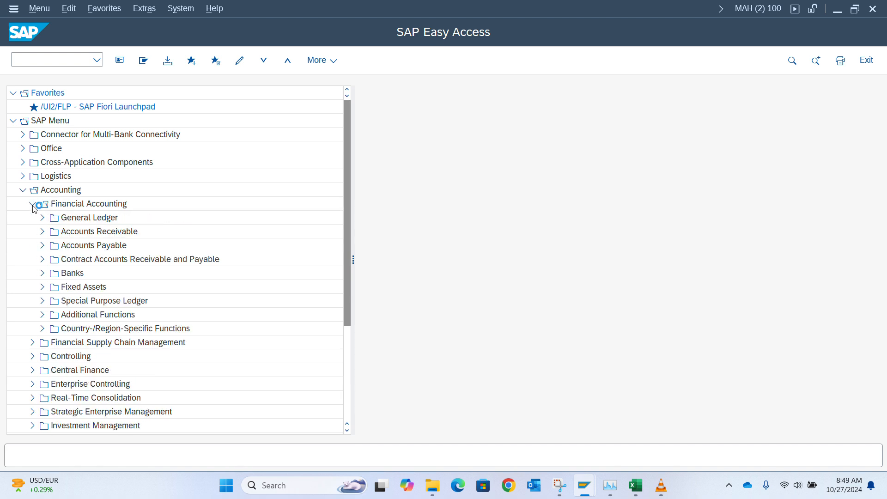
pyautogui.click(43, 246)
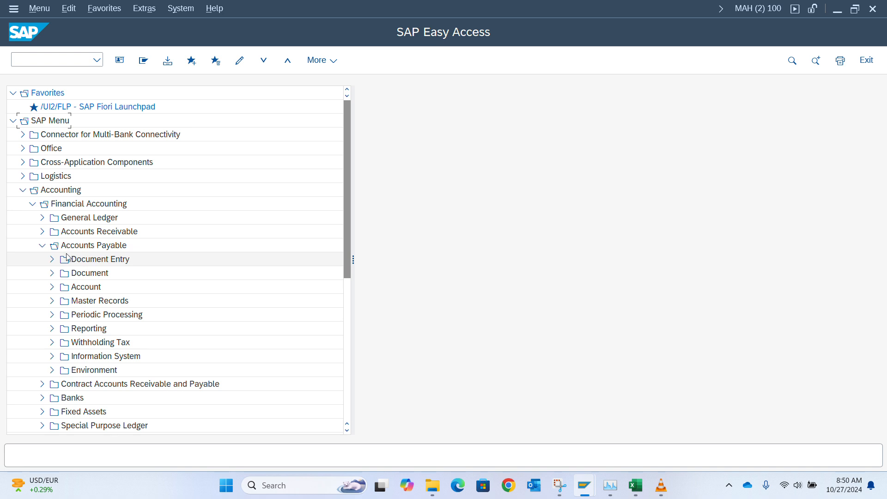
pyautogui.click(52, 262)
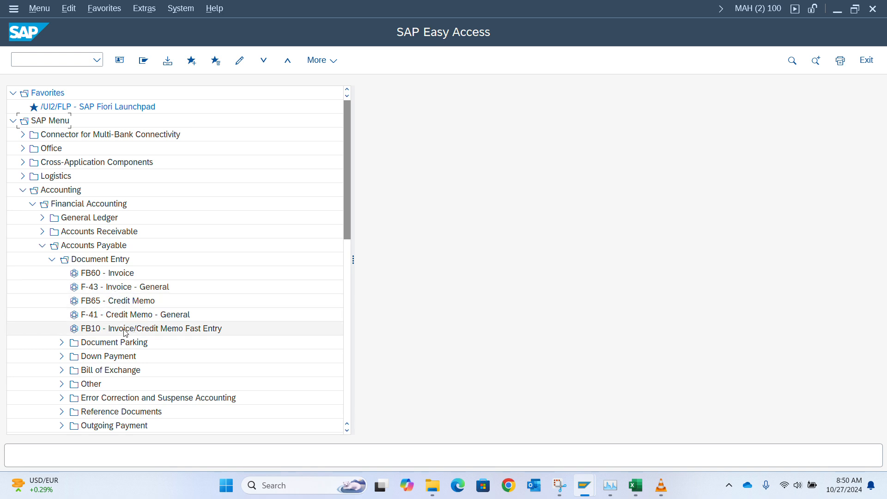
pyautogui.doubleClick(95, 274)
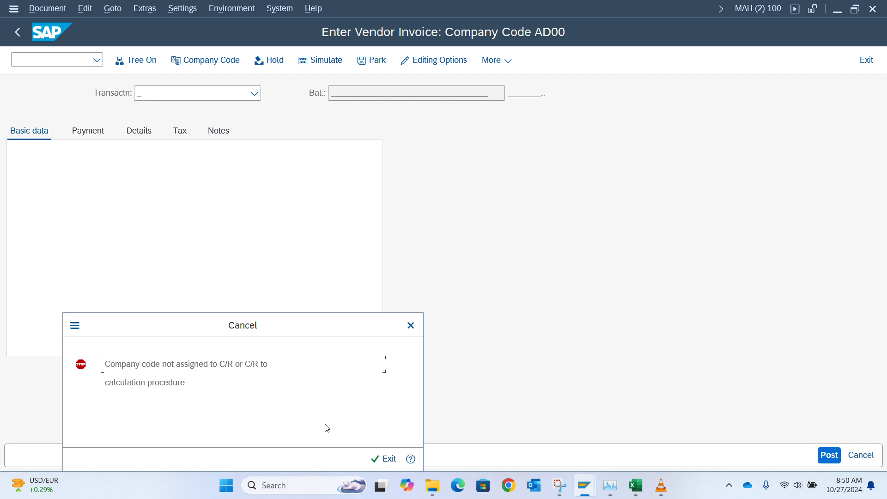
# Step: Read the FF703 error explanation, then close it and cancel out of FB60
pyautogui.click(413, 464)
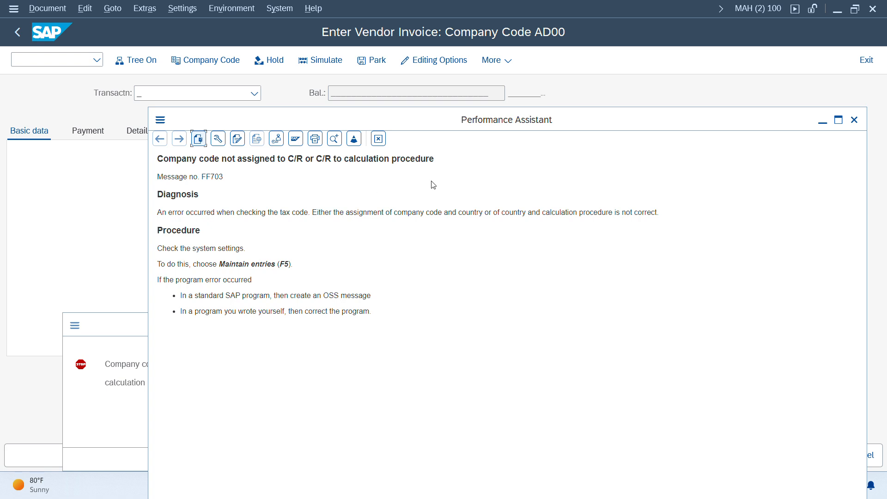
pyautogui.click(855, 120)
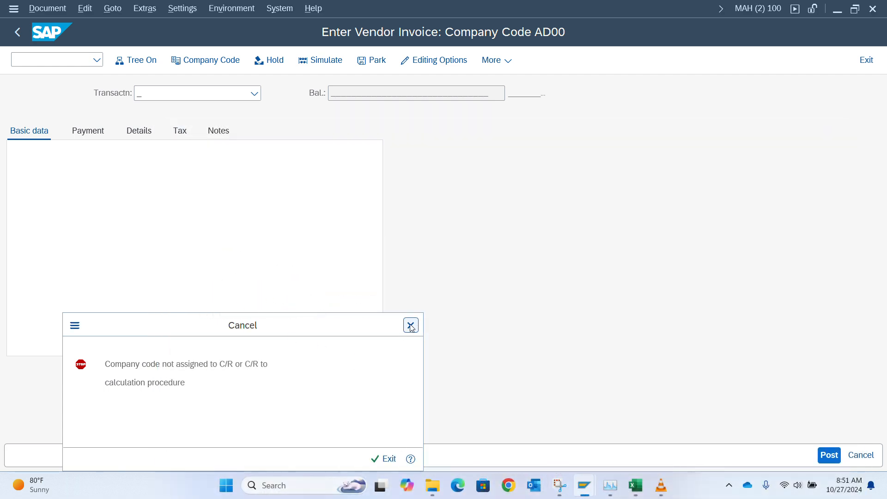
pyautogui.click(411, 326)
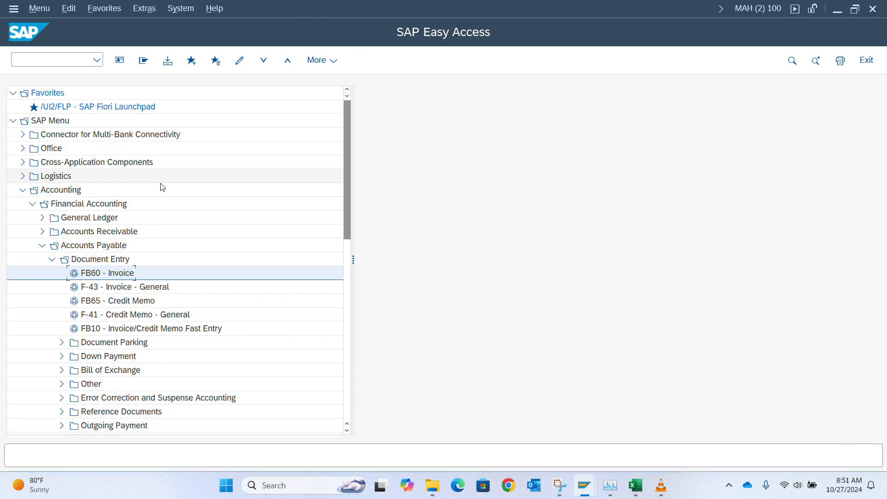
# Step: In the other session, open the SPRO Reference IMG at Financial Accounting Global Settings, then return
pyautogui.hotkey('alt', 'Tab')
pyautogui.hotkey('alt', 'Tab')
pyautogui.hotkey('alt', 'Tab')
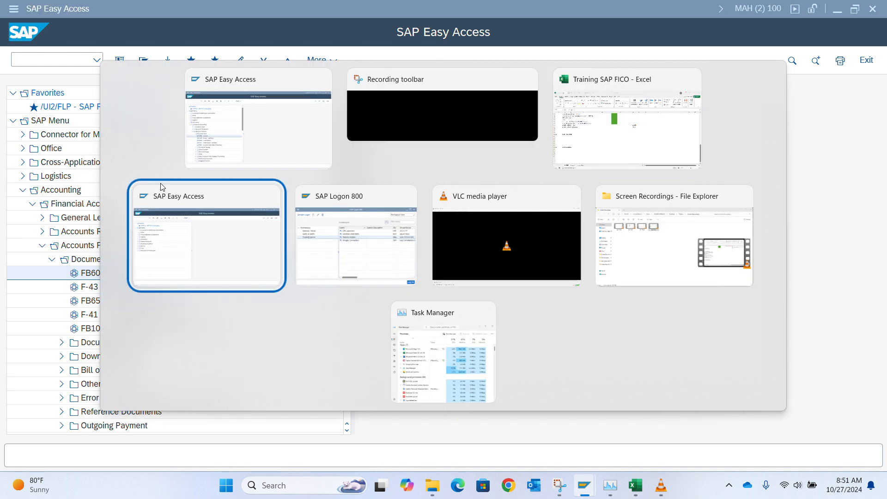
pyautogui.write('spro')
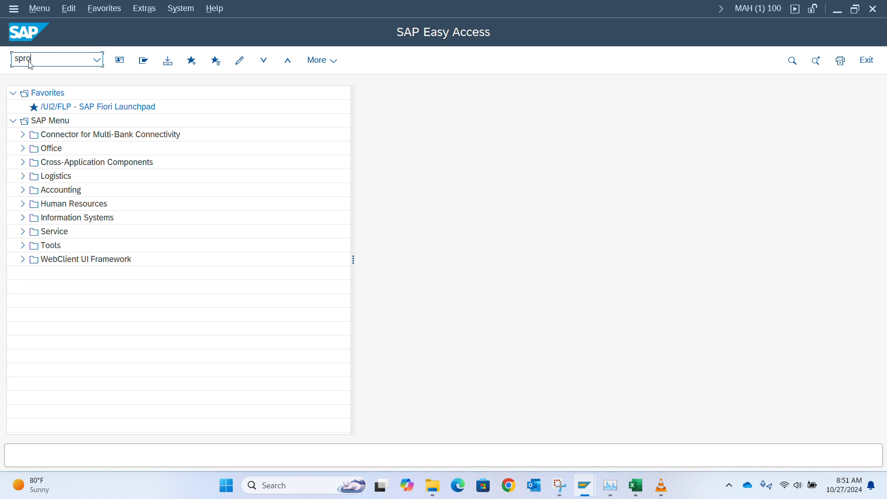
pyautogui.press('Return')
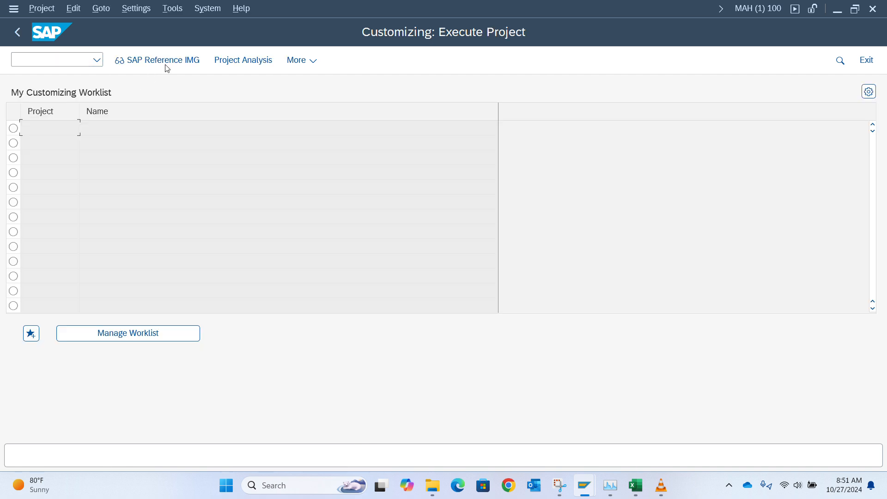
pyautogui.click(174, 64)
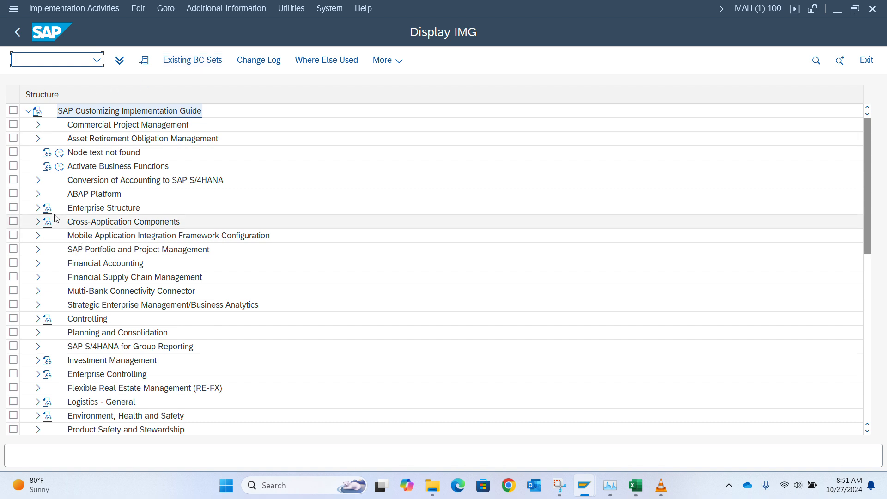
pyautogui.click(37, 265)
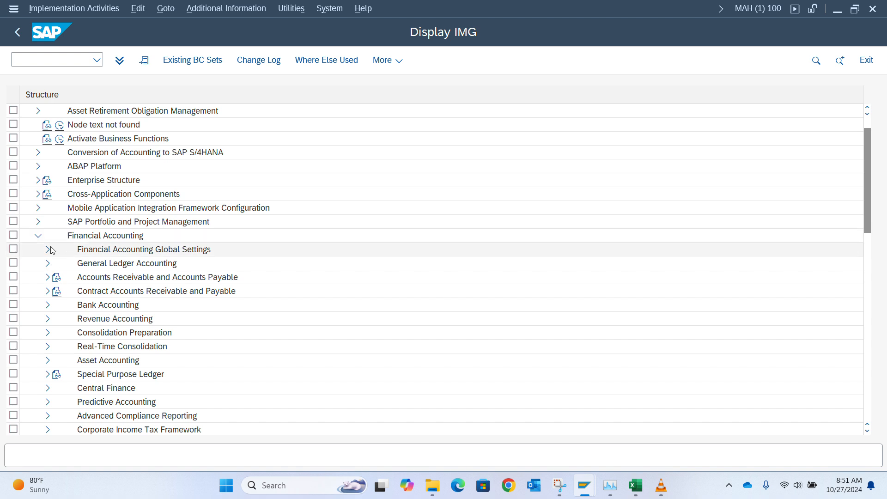
pyautogui.click(50, 250)
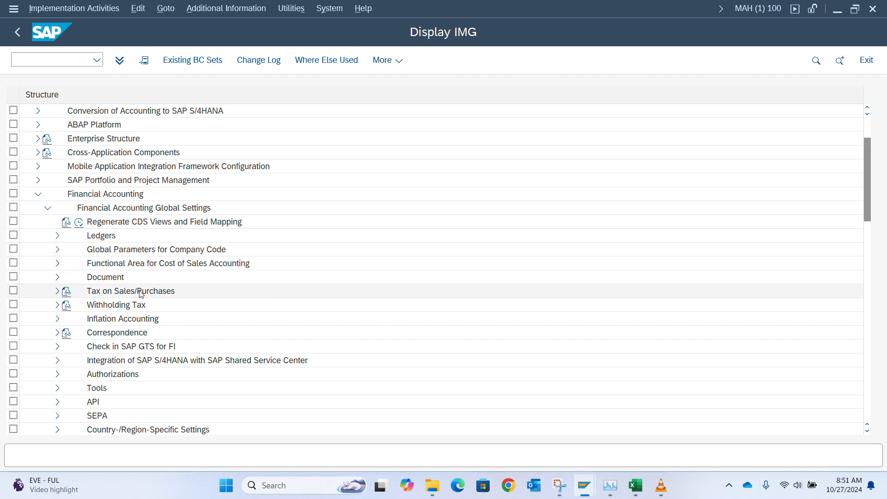
pyautogui.hotkey('alt', 'Tab')
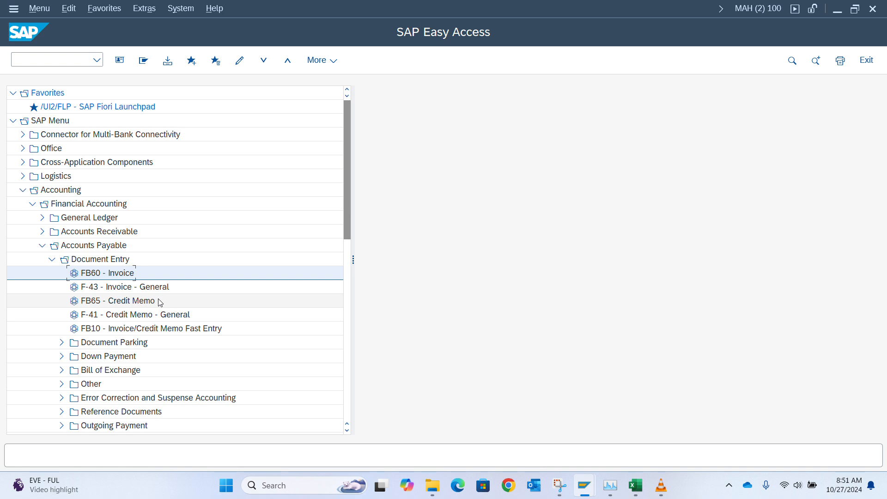
# Step: Rerun FB60, dismiss the same company code AD00 error, and switch to the Display IMG session
pyautogui.doubleClick(103, 272)
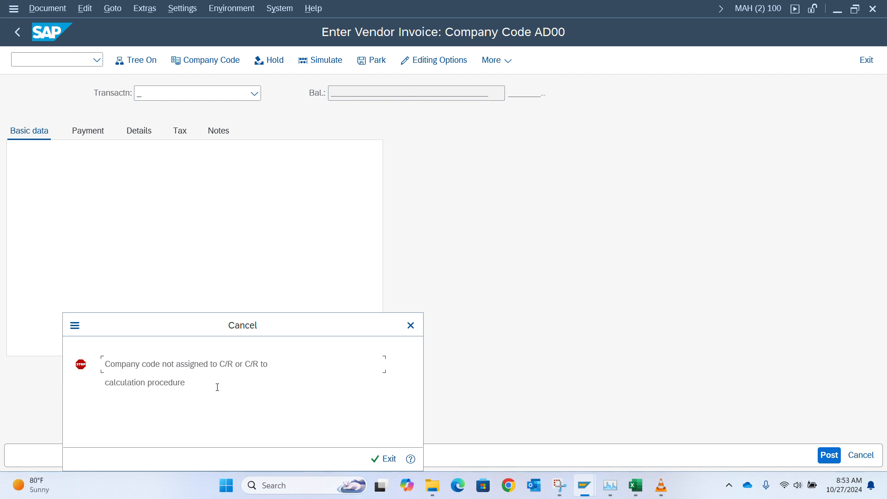
pyautogui.click(411, 326)
pyautogui.hotkey('alt', 'Tab')
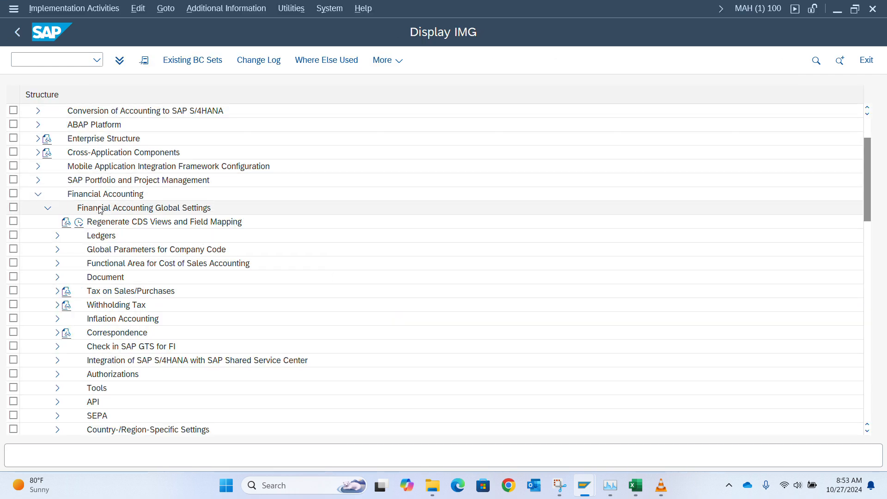
# Step: Open Tax on Sales/Purchases > Basic Settings > Assign Country/Region to Calculation Procedure
pyautogui.click(382, 18)
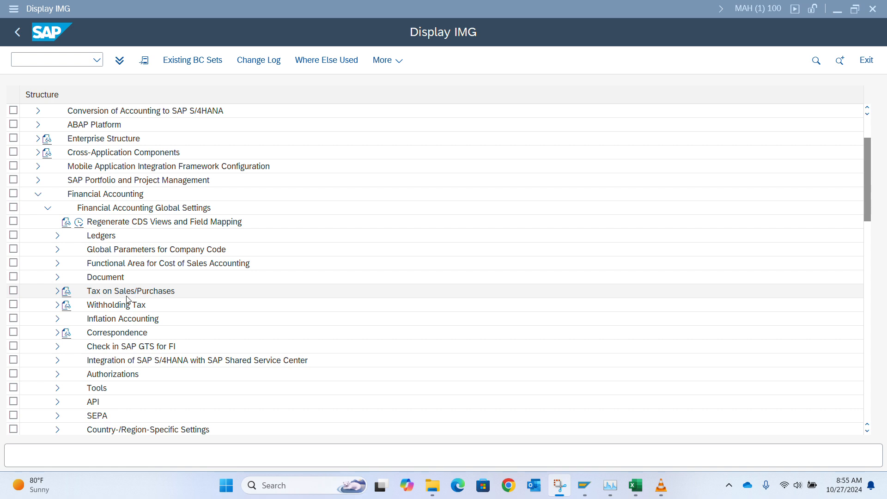
pyautogui.click(57, 292)
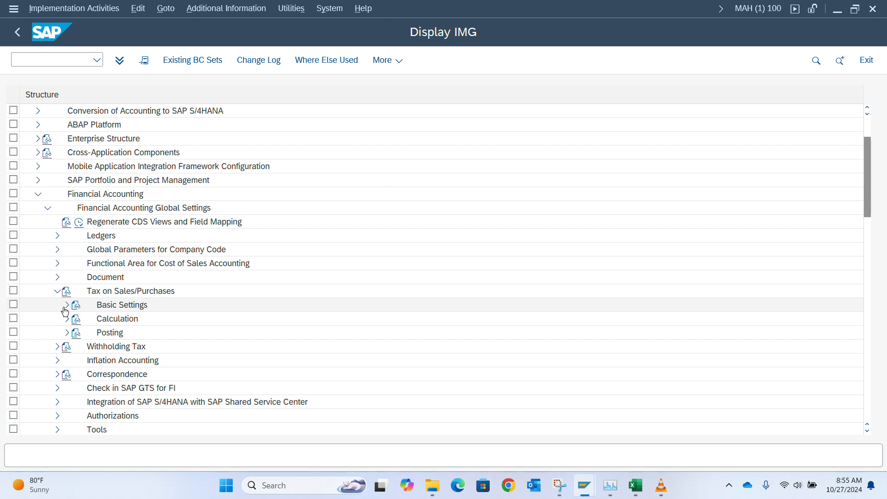
pyautogui.click(68, 306)
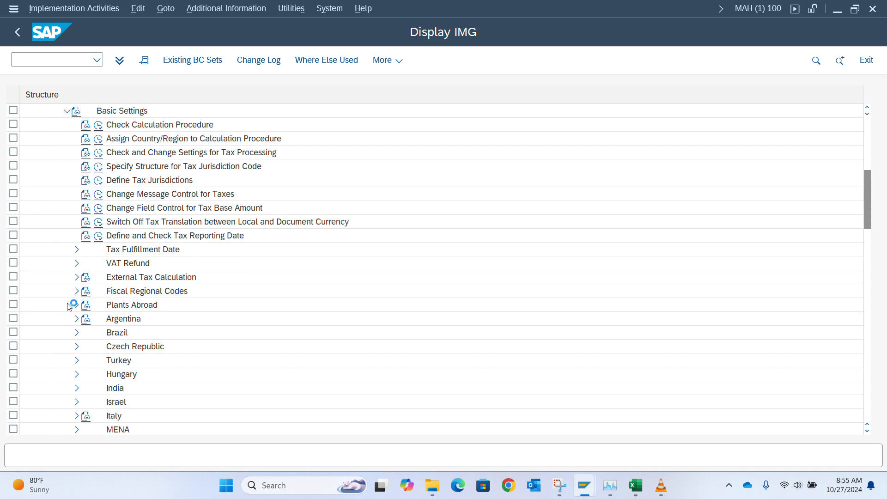
pyautogui.scroll(1, 138, 185)
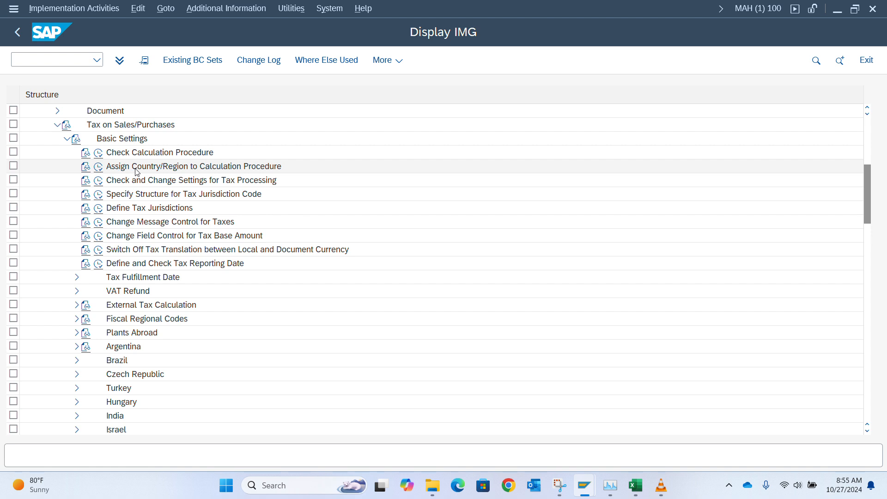
pyautogui.click(99, 167)
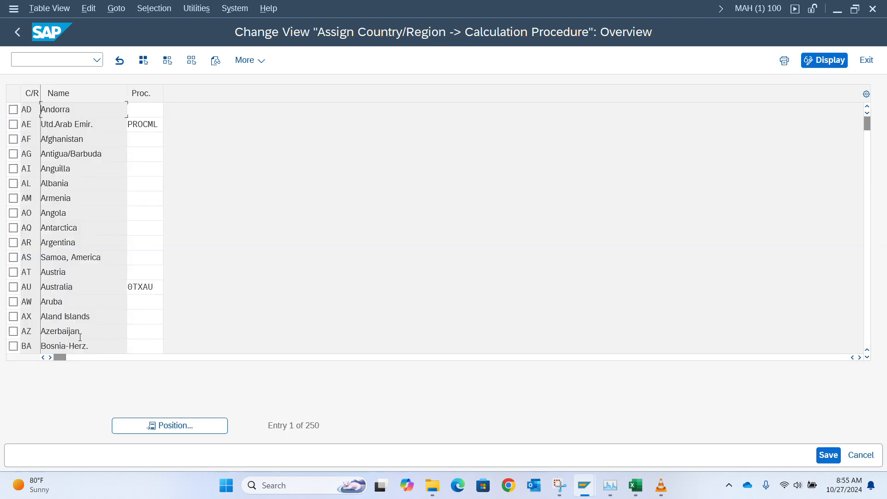
# Step: Position the country assignment table on Nigeria (NG)
pyautogui.click(193, 427)
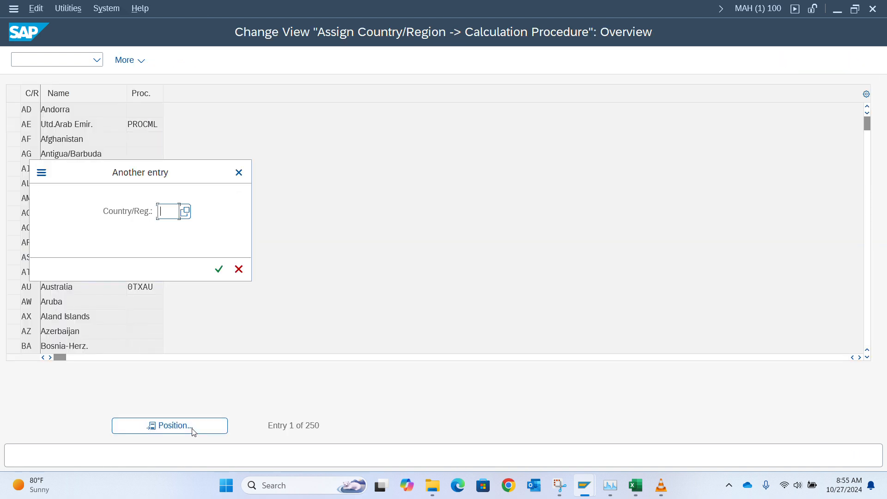
pyautogui.write('ng')
pyautogui.press('BackSpace')
pyautogui.press('BackSpace')
pyautogui.write('ng')
pyautogui.press('Return')
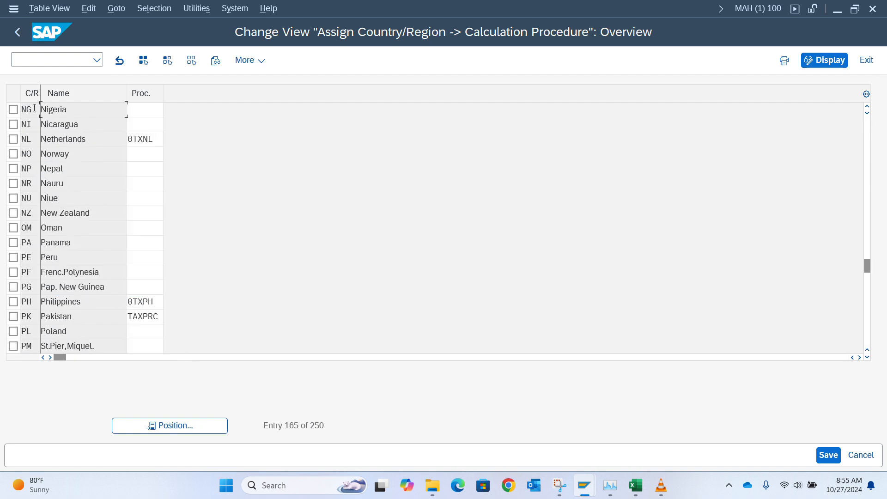
# Step: Browse the available procedures for Nigeria's empty cell without choosing one, then go back to the IMG
pyautogui.click(149, 111)
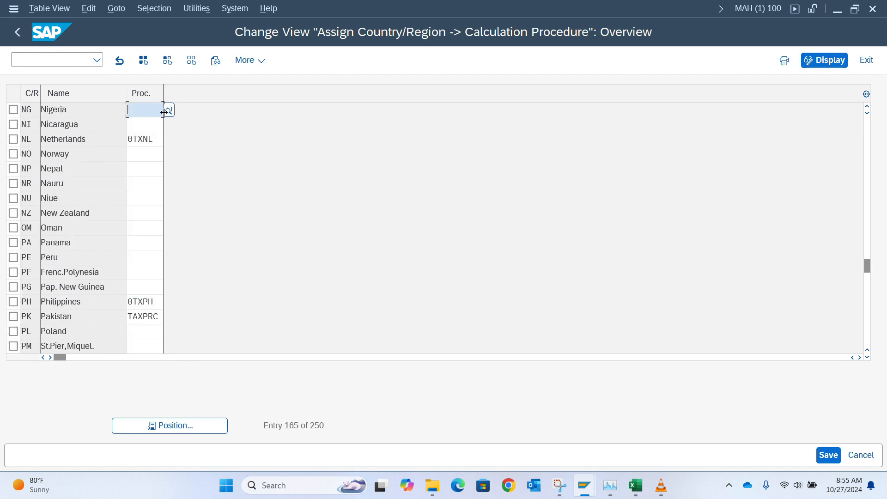
pyautogui.click(169, 111)
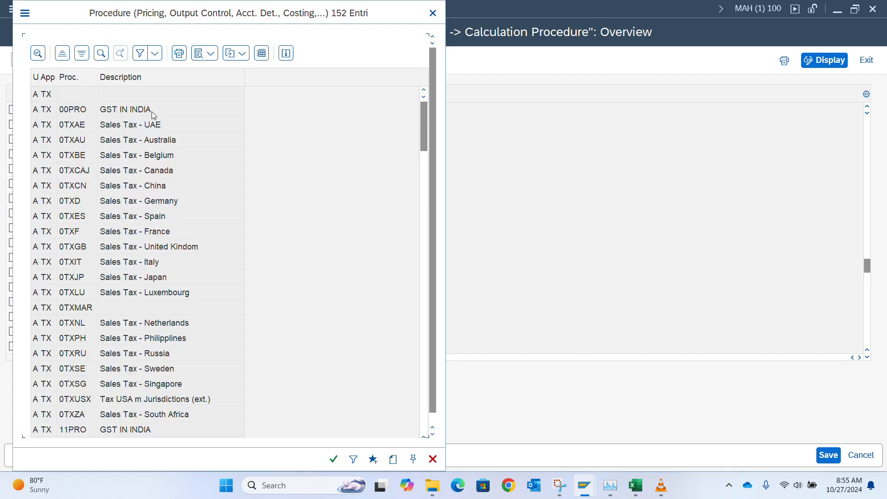
pyautogui.scroll(-2, 109, 268)
pyautogui.scroll(-20, 109, 268)
pyautogui.scroll(12, 109, 268)
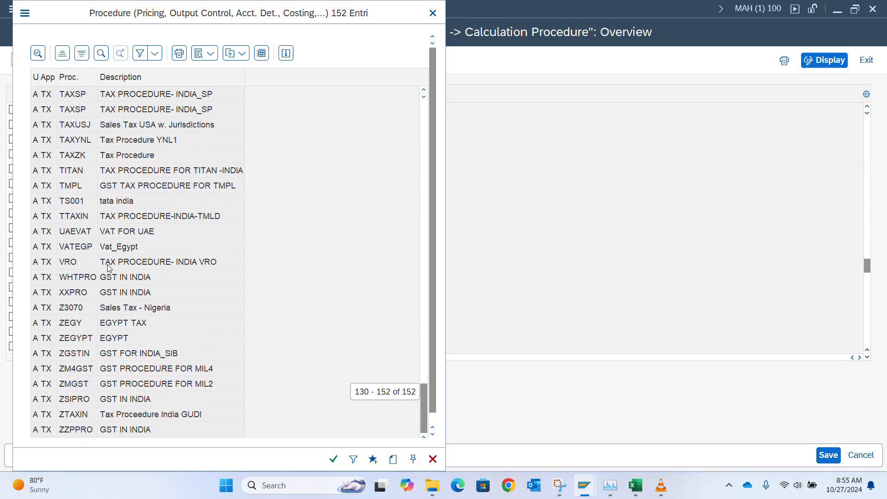
pyautogui.scroll(20, 109, 268)
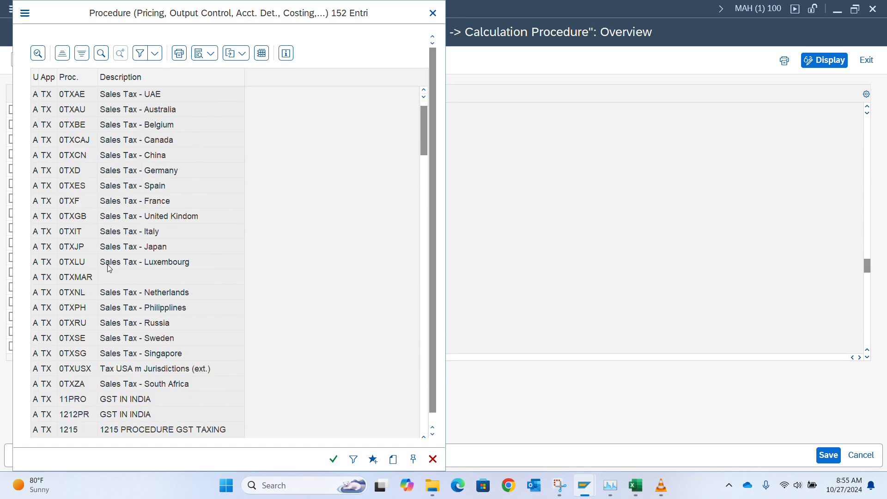
pyautogui.scroll(1, 107, 265)
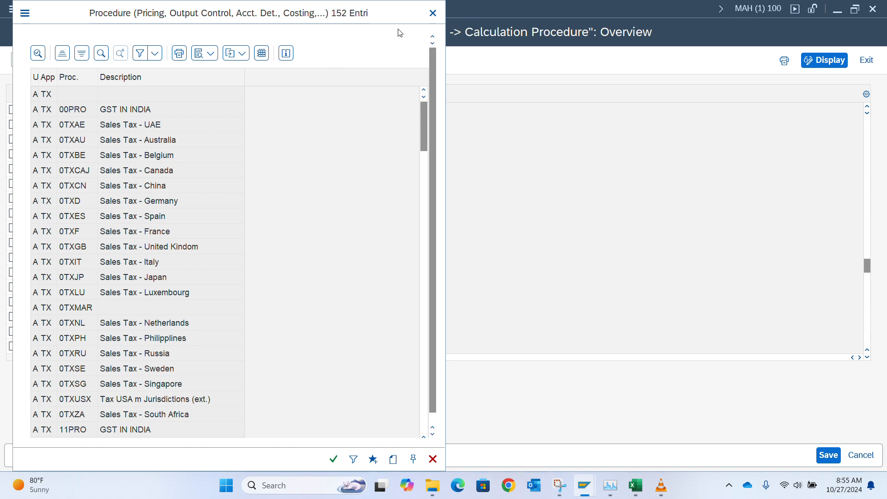
pyautogui.moveTo(58, 10); pyautogui.dragTo(185, 200)
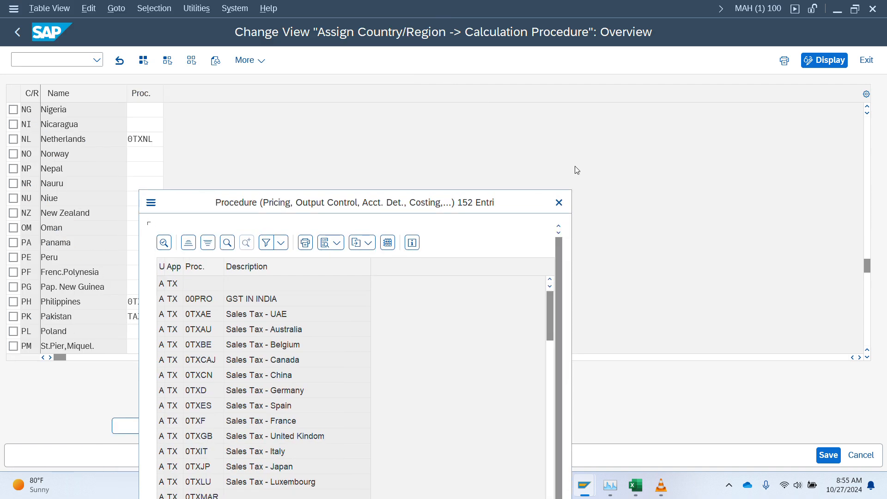
pyautogui.click(559, 202)
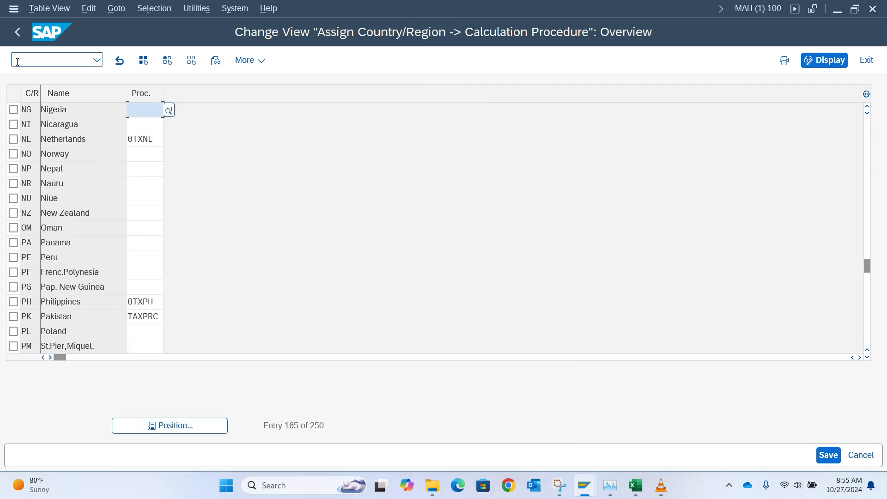
pyautogui.click(19, 37)
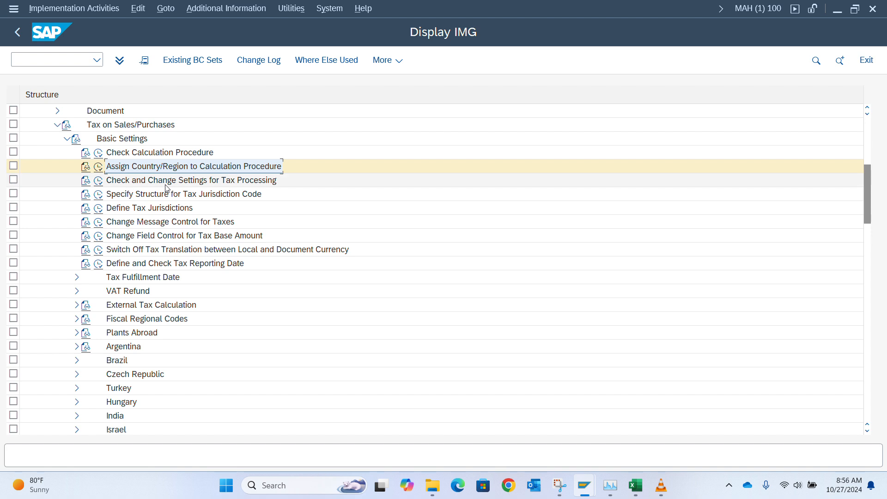
# Step: Open Define Procedures and add a new procedure entry TAXNG
pyautogui.click(99, 154)
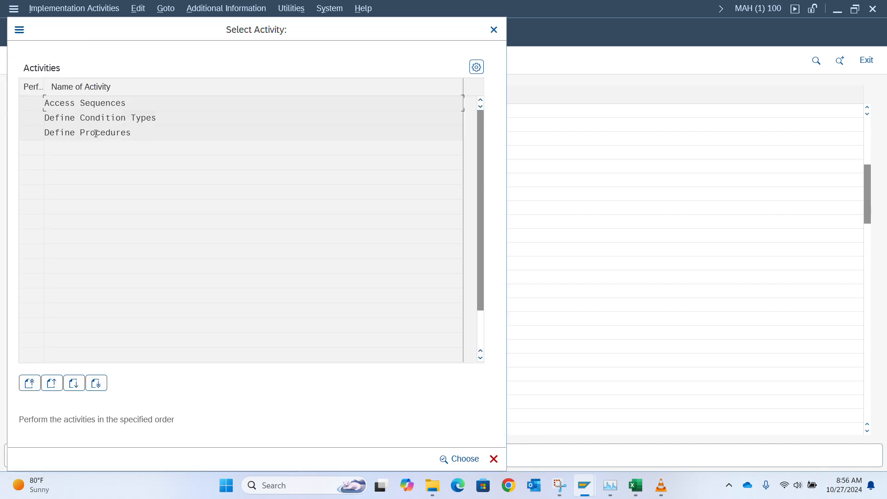
pyautogui.doubleClick(96, 134)
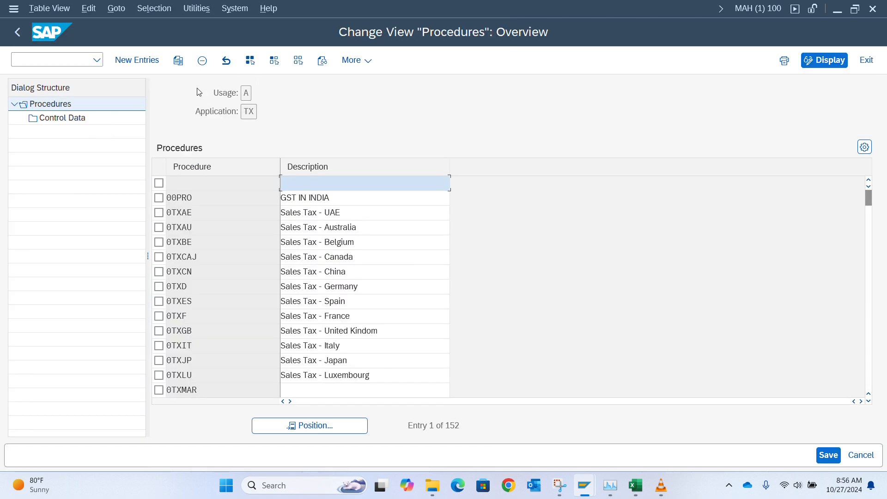
pyautogui.click(145, 63)
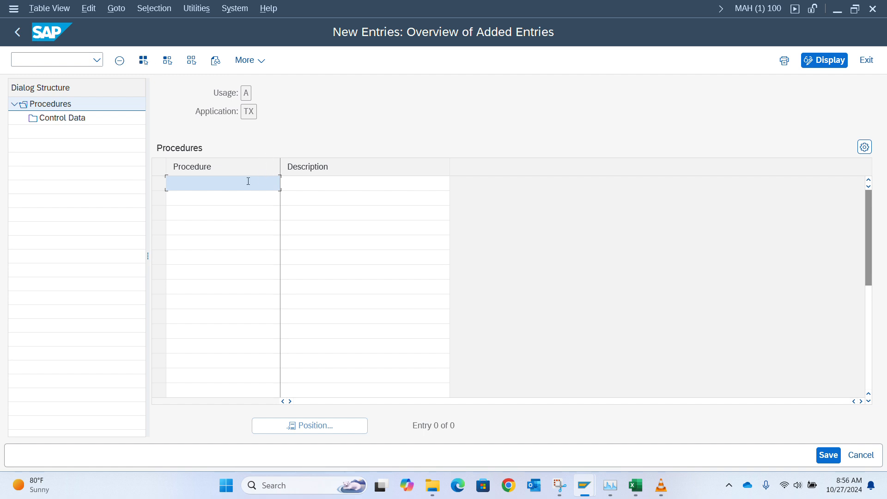
pyautogui.write('TA')
pyautogui.press('Down')
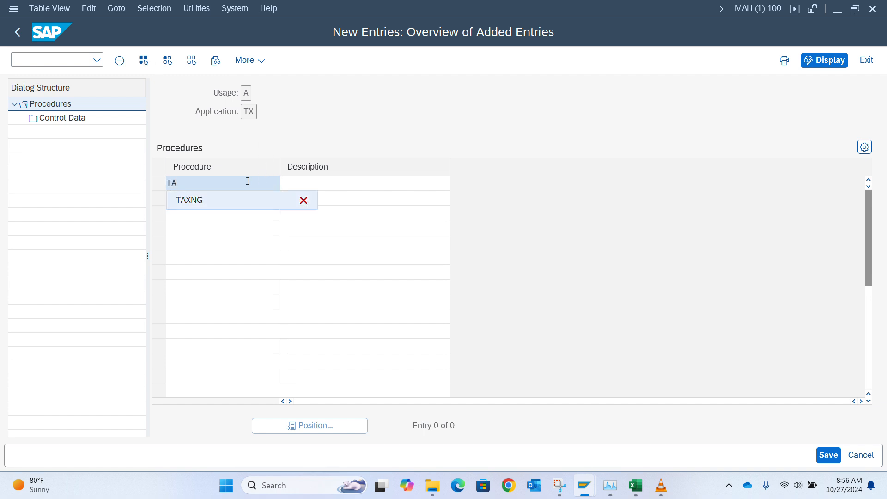
pyautogui.press('Return')
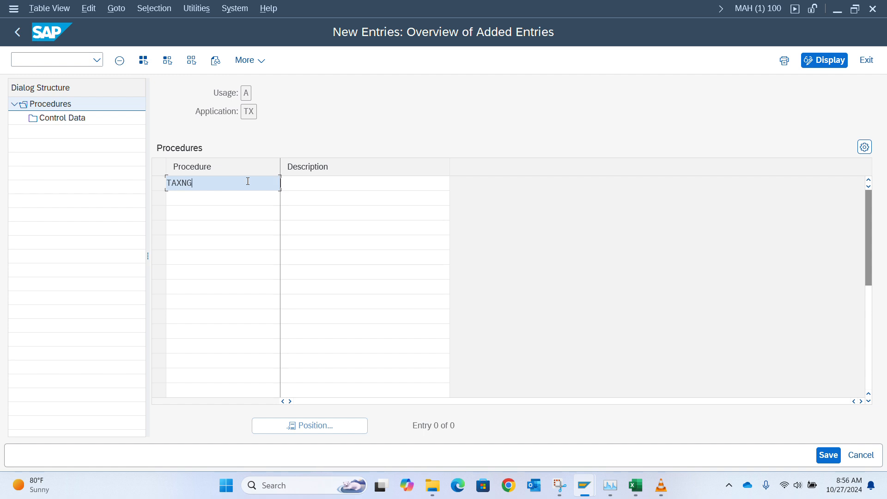
# Step: Give TAXNG the description 'Tax procedure for Nigeria'
pyautogui.press('Tab')
pyautogui.write('TA')
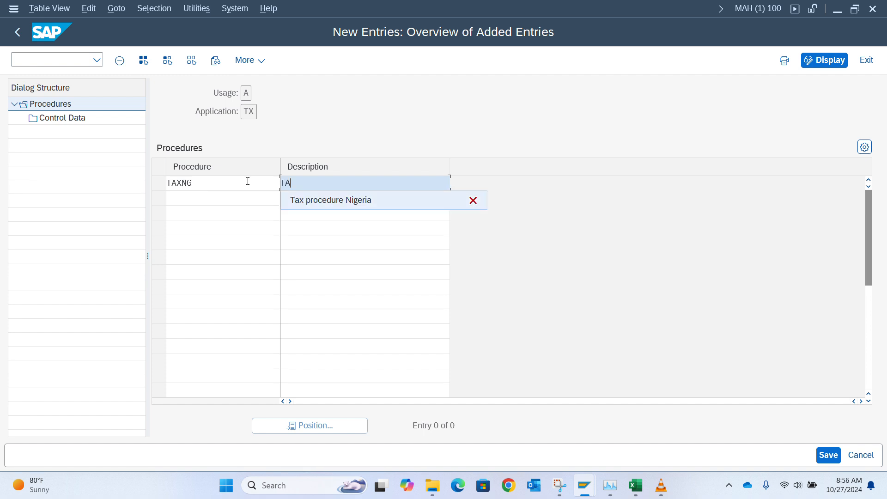
pyautogui.press('Down')
pyautogui.press('Return')
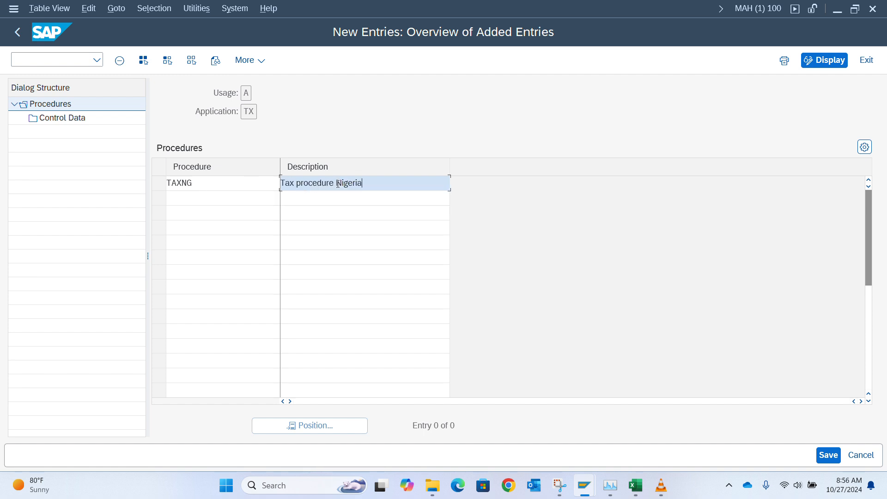
pyautogui.click(338, 184)
pyautogui.write('for')
pyautogui.press('Return')
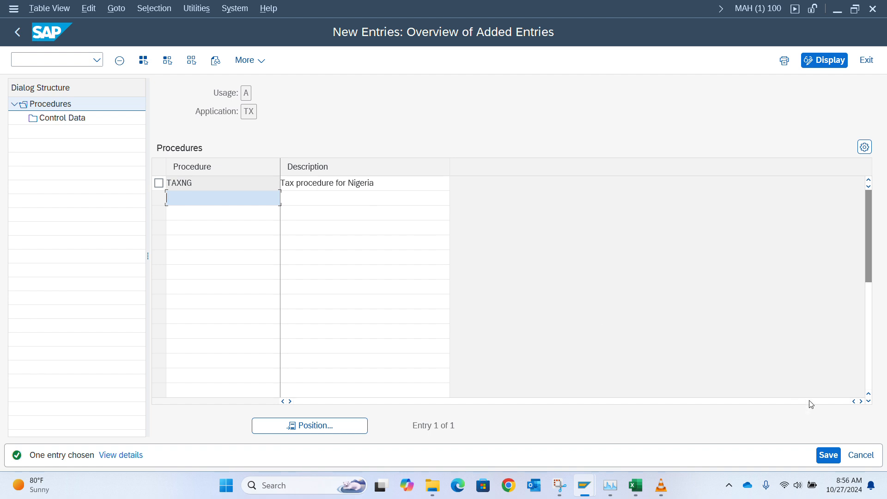
# Step: Save TAXNG under the customizing request and copy the procedure name
pyautogui.click(828, 455)
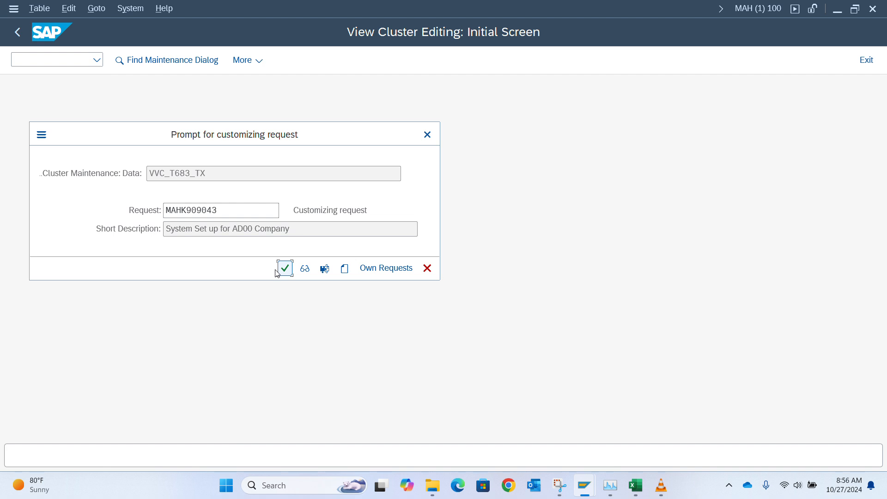
pyautogui.click(284, 269)
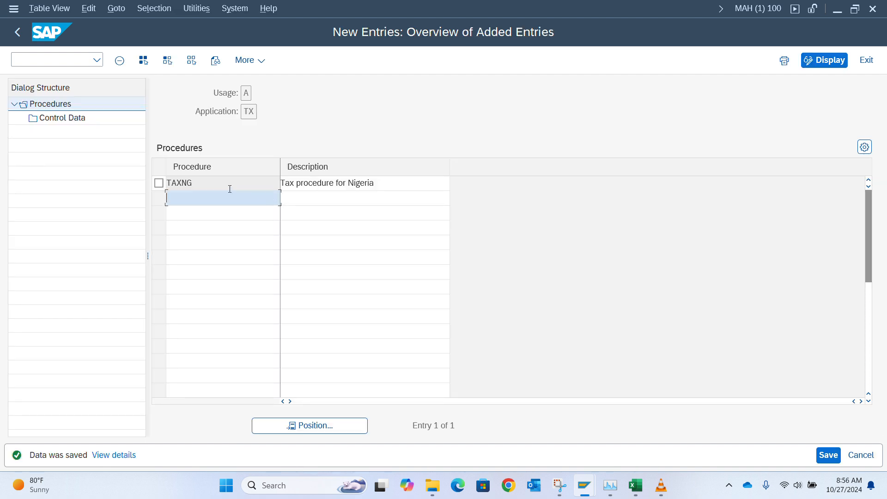
pyautogui.moveTo(205, 182); pyautogui.dragTo(123, 182)
pyautogui.hotkey('ctrl', 'c')
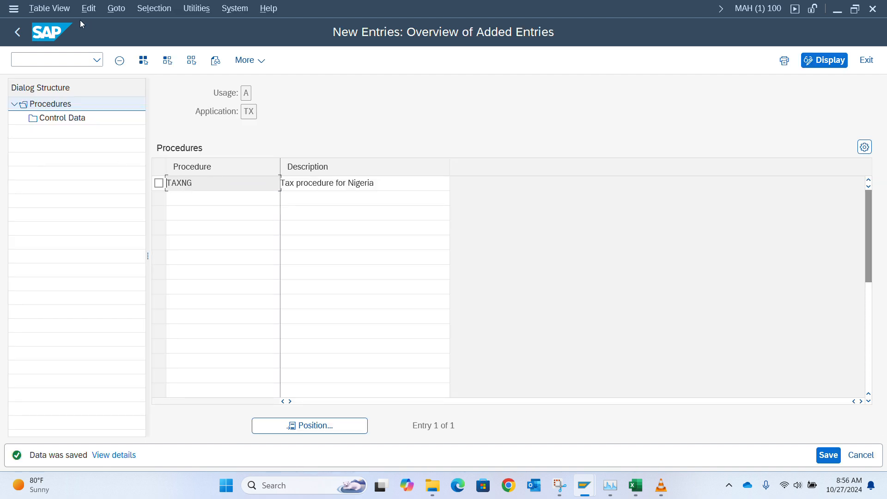
pyautogui.click(18, 32)
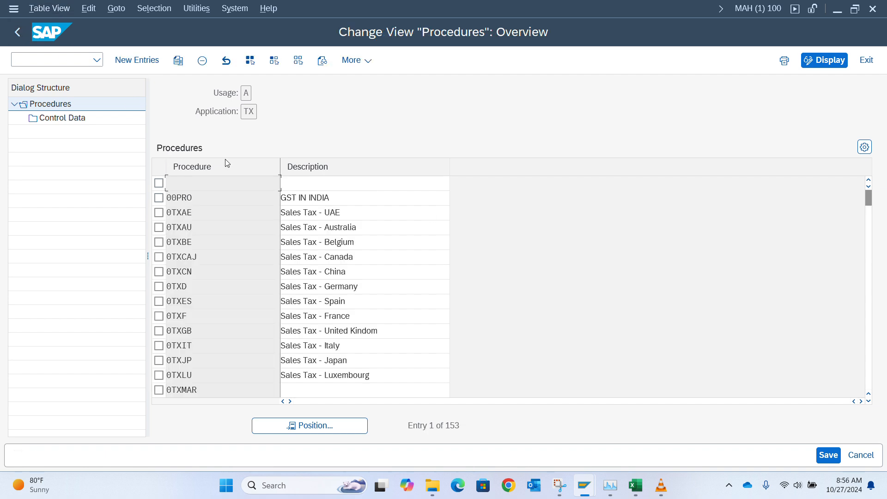
# Step: Reopen the country-to-procedure table and position it on Nigeria (NG)
pyautogui.click(18, 31)
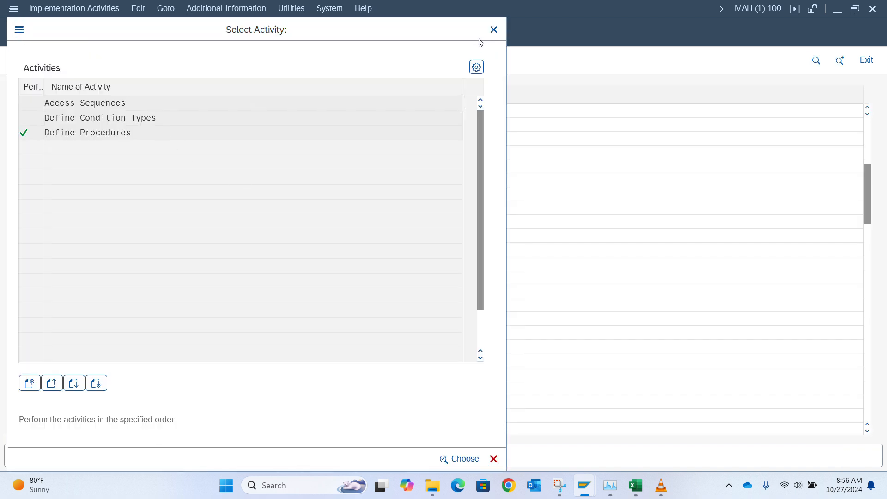
pyautogui.moveTo(307, 33); pyautogui.dragTo(325, 103)
pyautogui.click(511, 99)
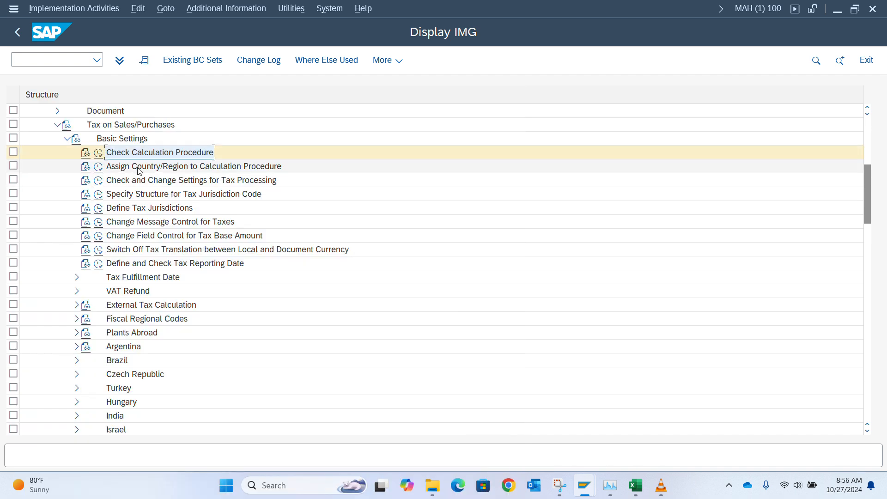
pyautogui.click(99, 167)
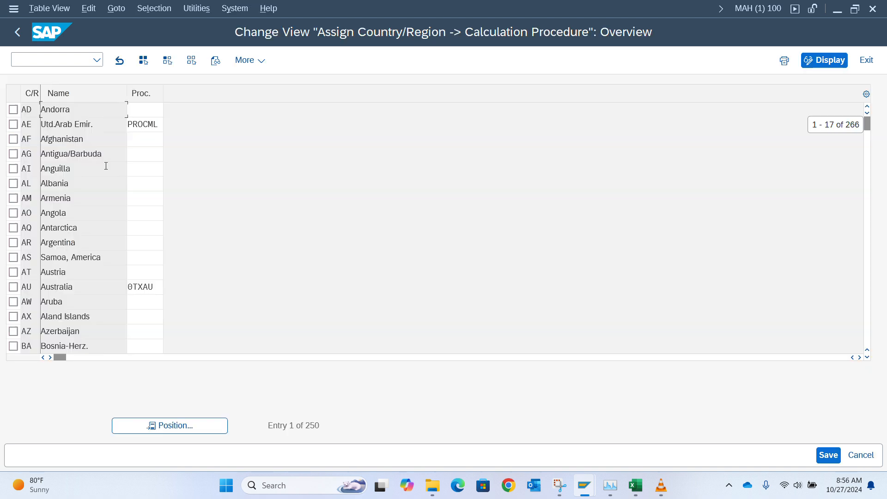
pyautogui.click(158, 425)
pyautogui.write('ng')
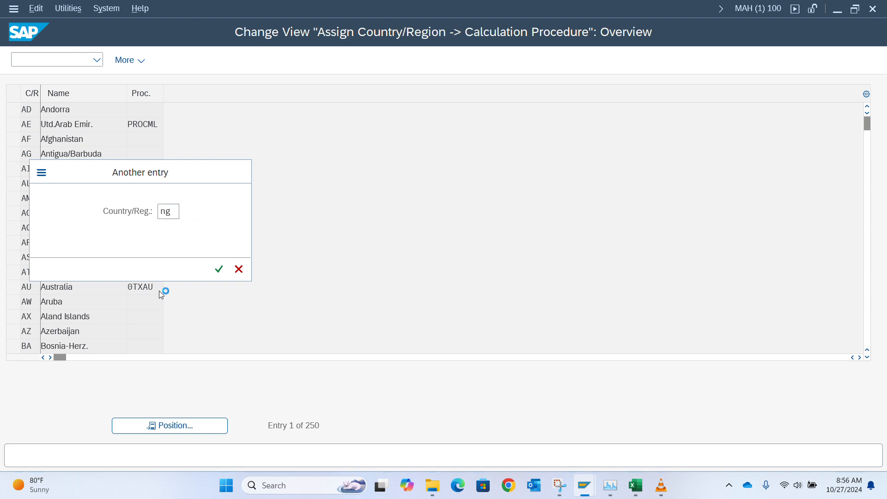
pyautogui.press('Return')
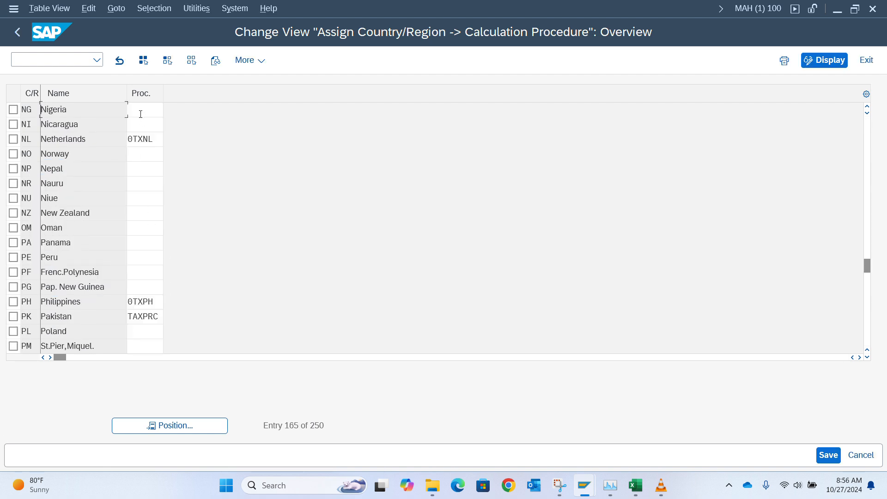
# Step: Set Nigeria's calculation procedure to TAXNG, picking it from the searched procedure list
pyautogui.click(141, 110)
pyautogui.write('TAXNG')
pyautogui.press('Return')
pyautogui.click(169, 115)
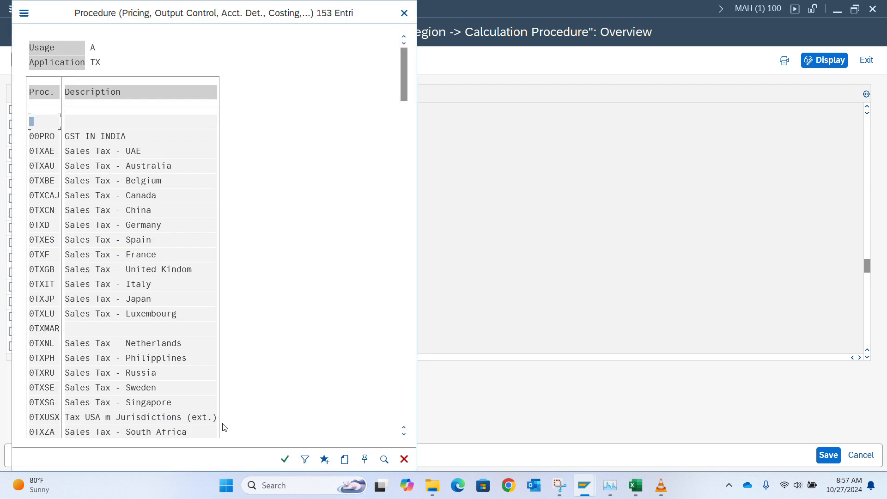
pyautogui.hotkey('ctrl', 'f')
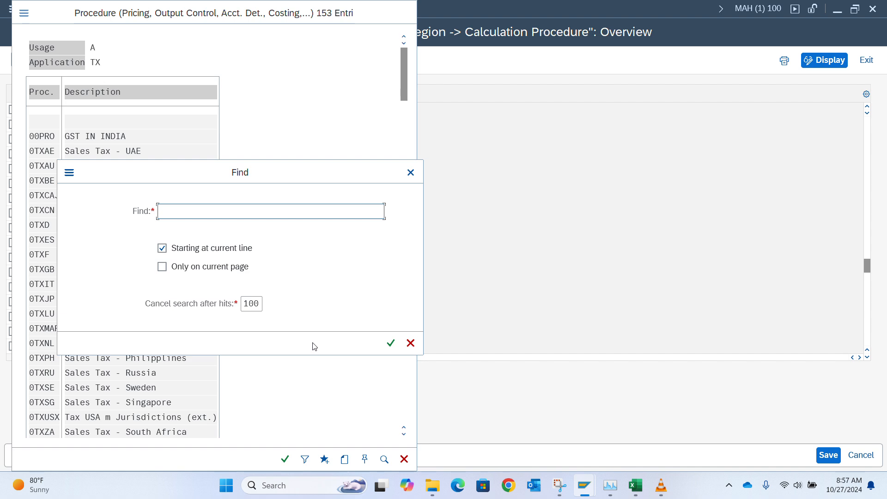
pyautogui.write('taxng')
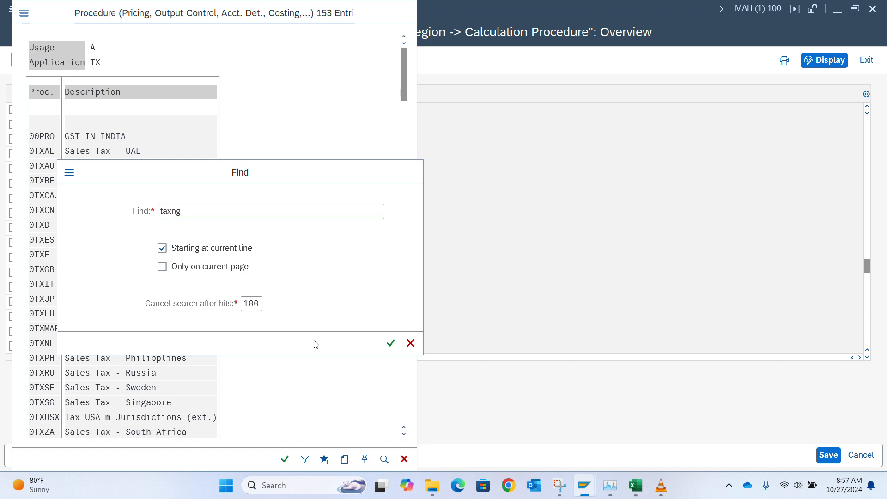
pyautogui.press('Return')
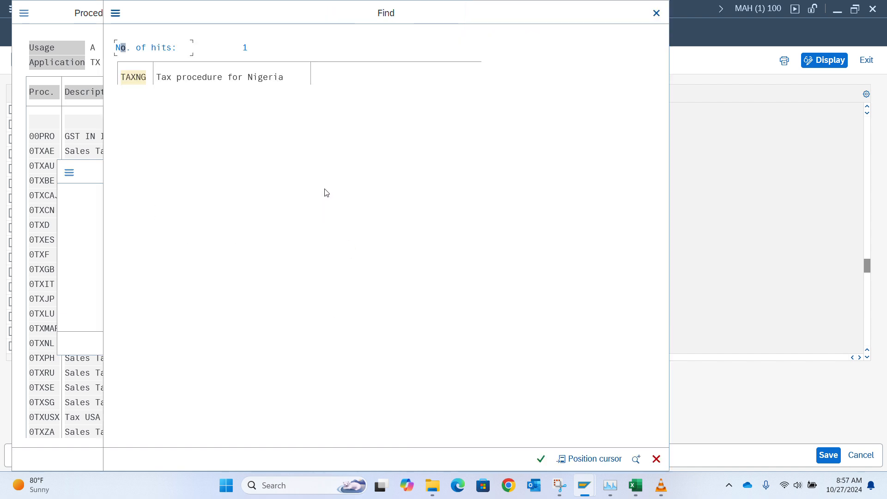
pyautogui.click(228, 80)
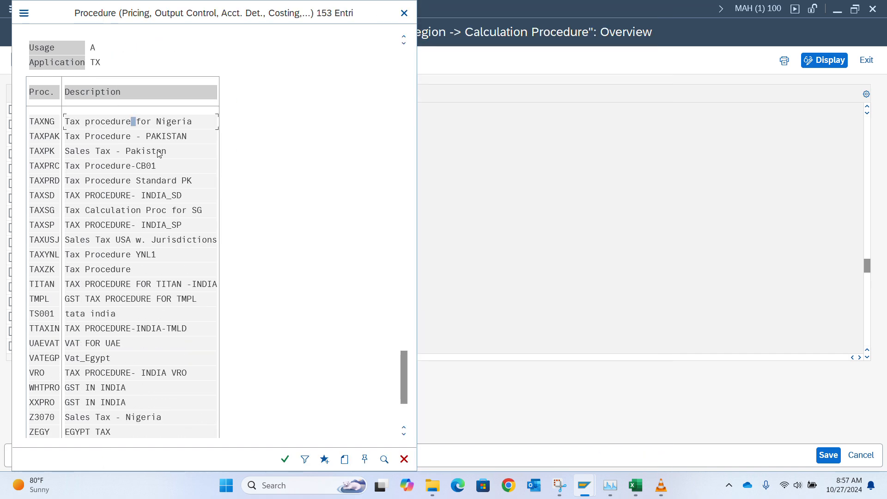
pyautogui.doubleClick(132, 121)
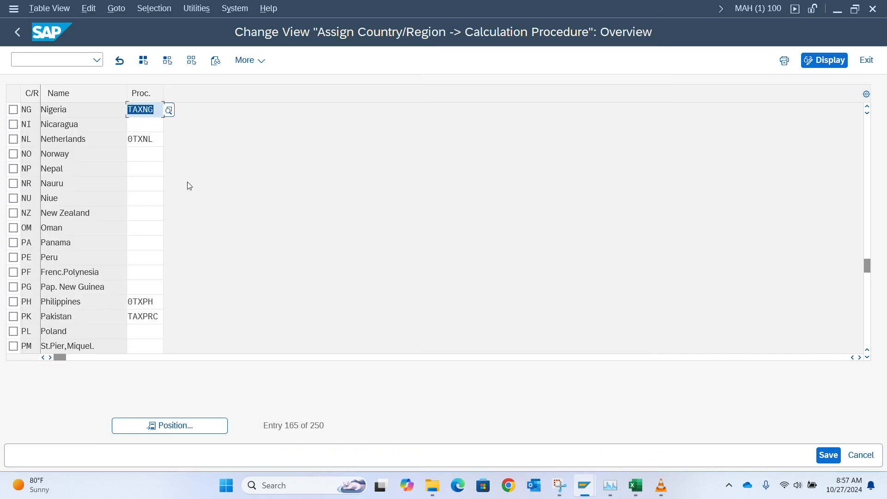
# Step: Save the Nigeria assignment under the customizing request and switch to SAP Easy Access
pyautogui.hotkey('ctrl', 's')
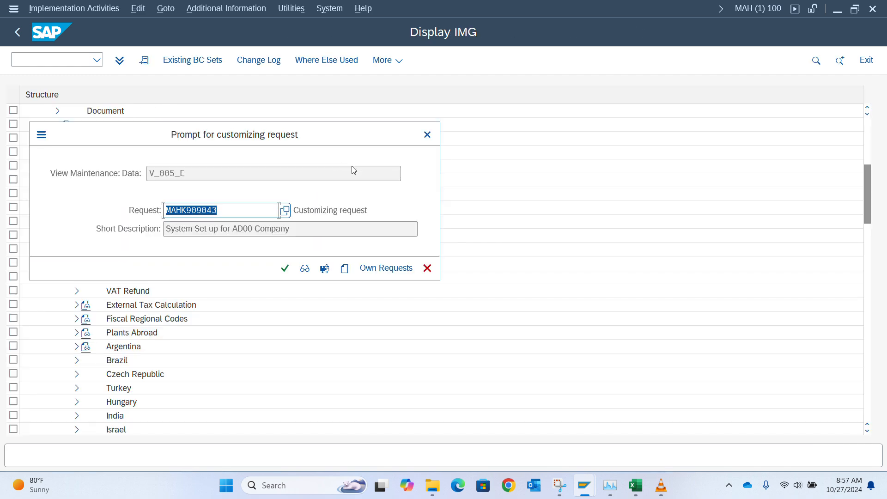
pyautogui.click(285, 269)
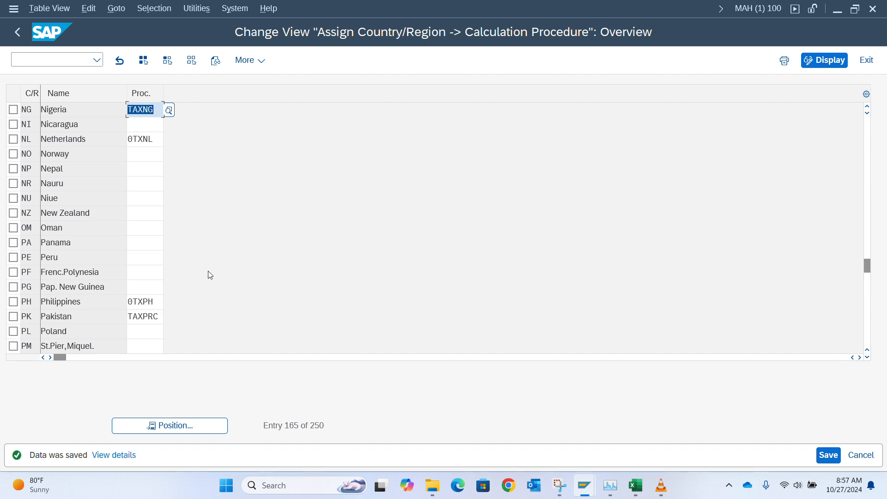
pyautogui.hotkey('alt', 'Tab')
pyautogui.hotkey('alt', 'Tab')
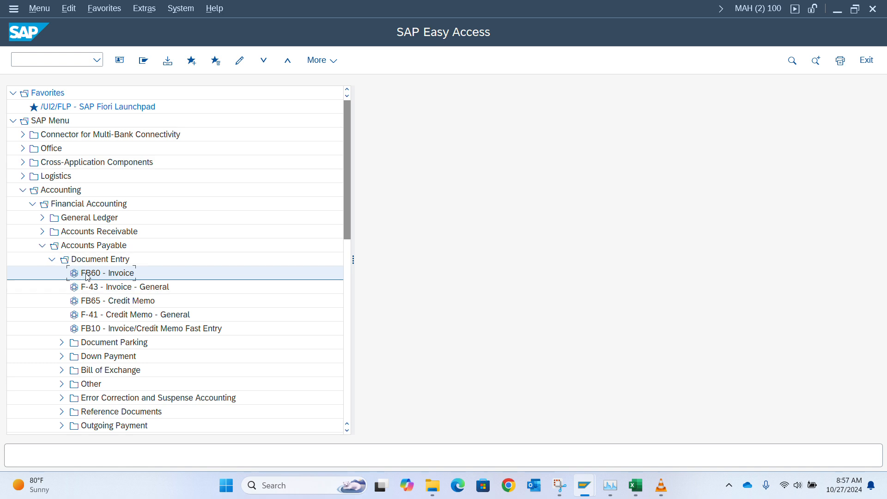
# Step: Start FB60 for AD00 and check the tax code dropdown, which offers no codes yet
pyautogui.doubleClick(86, 273)
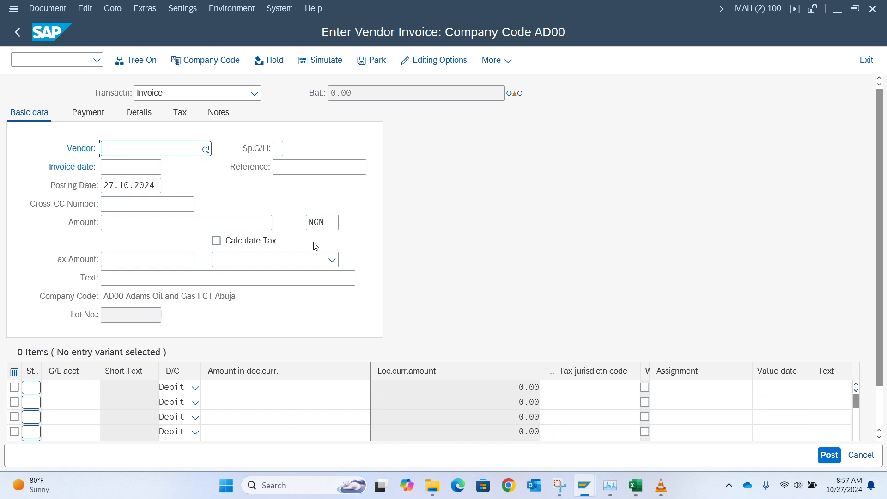
pyautogui.hotkey('alt', 'Tab')
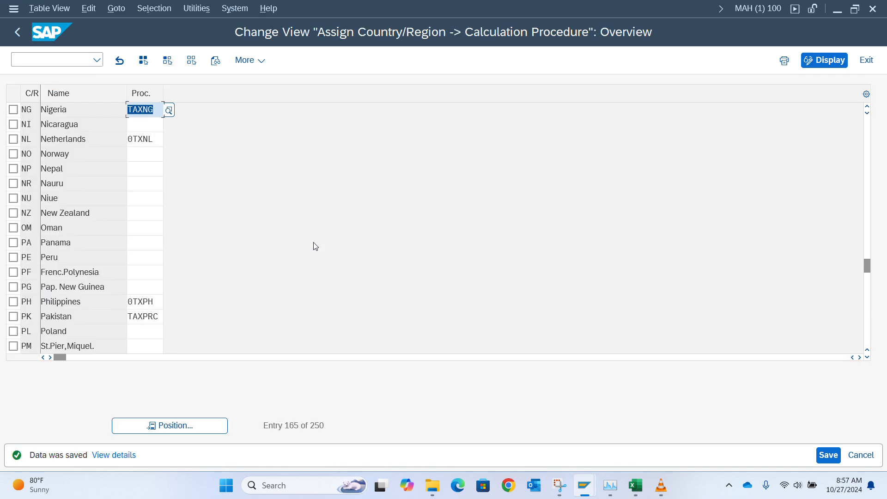
pyautogui.hotkey('alt', 'Tab')
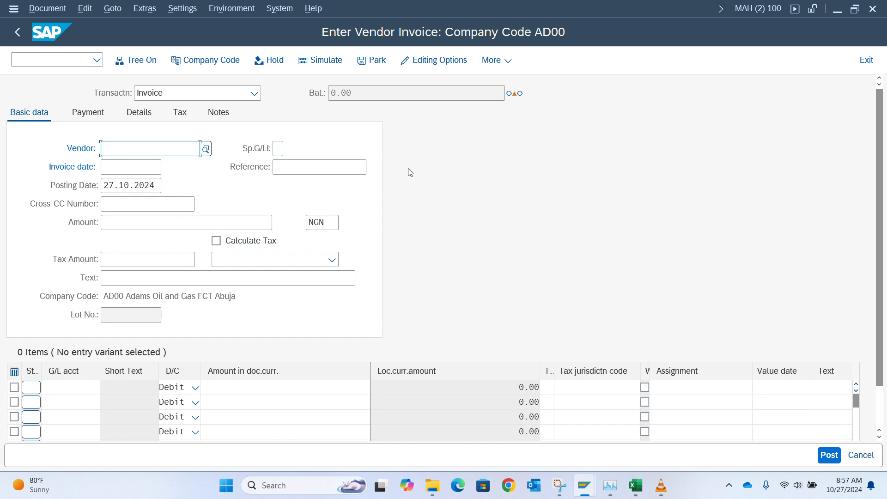
pyautogui.click(331, 260)
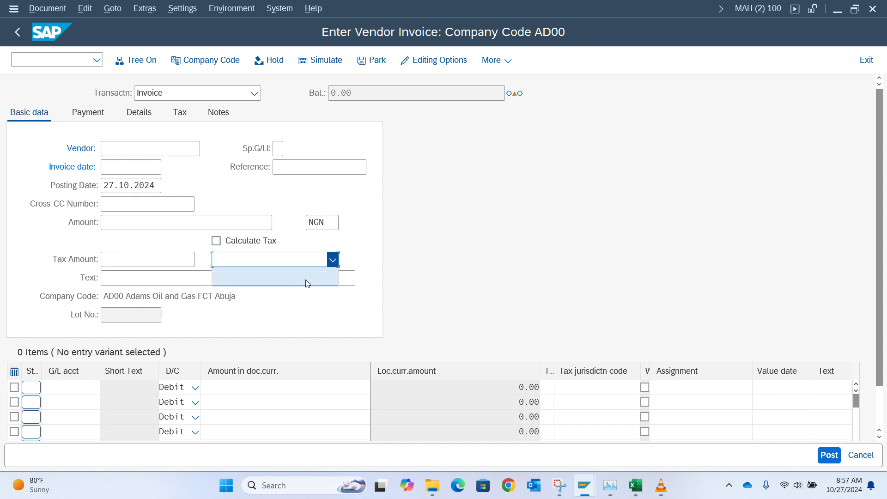
pyautogui.click(371, 281)
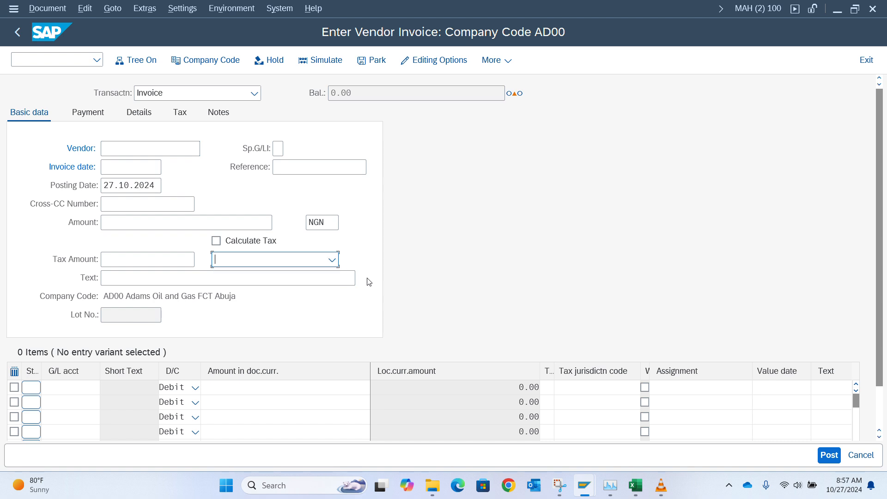
pyautogui.click(335, 263)
pyautogui.click(365, 255)
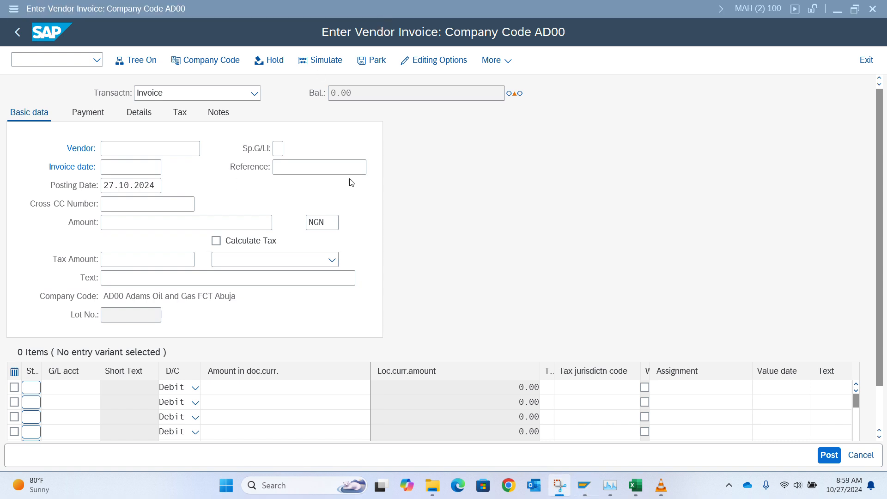
pyautogui.click(333, 261)
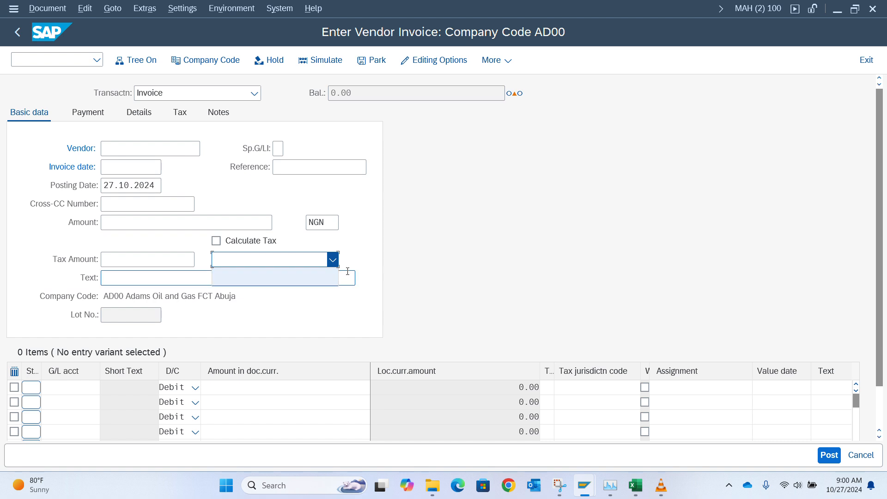
# Step: Leave the Nigeria-to-TAXNG country assignment table and return to the Tax on Sales/Purchases Basic Settings tree
pyautogui.click(357, 249)
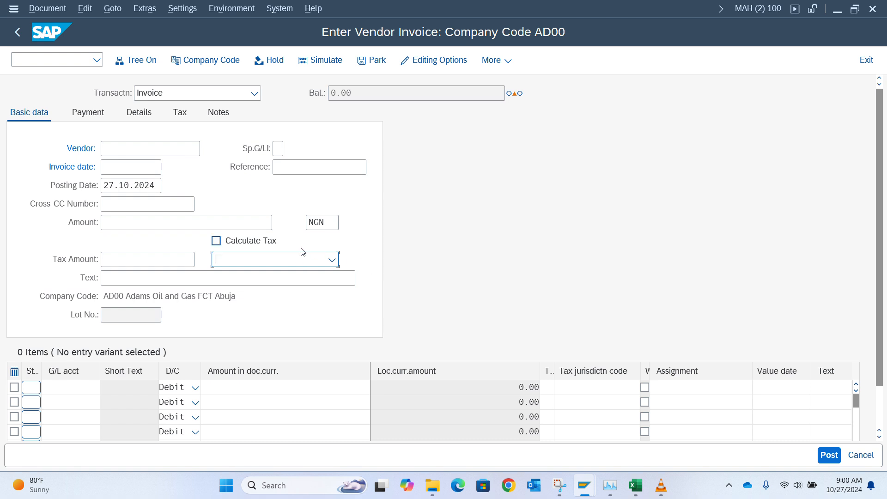
pyautogui.click(315, 260)
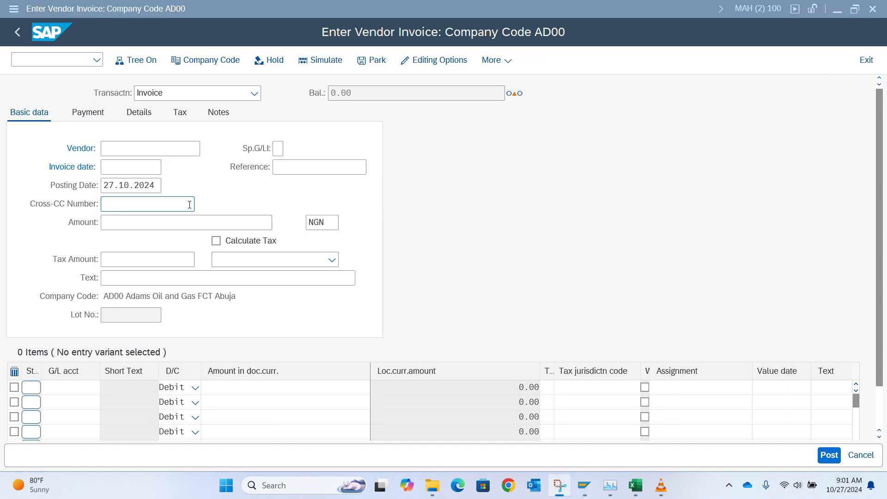
pyautogui.hotkey('alt', 'Tab')
pyautogui.hotkey('alt', 'Tab')
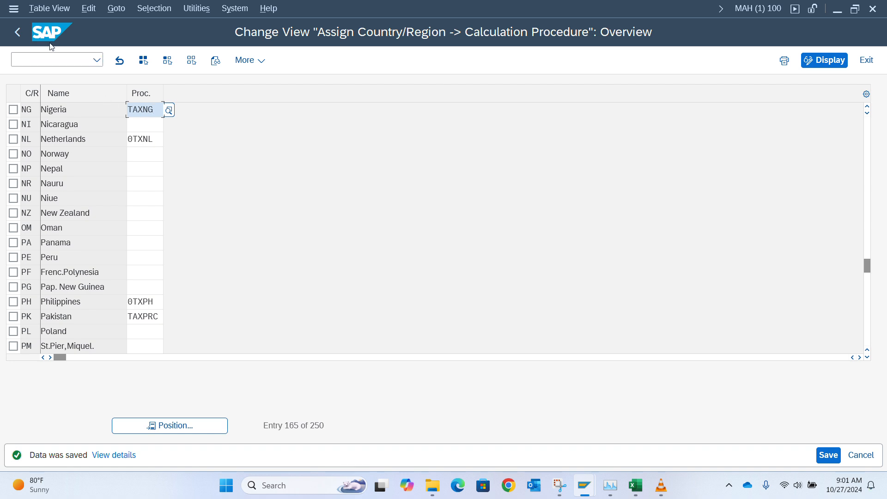
pyautogui.click(17, 33)
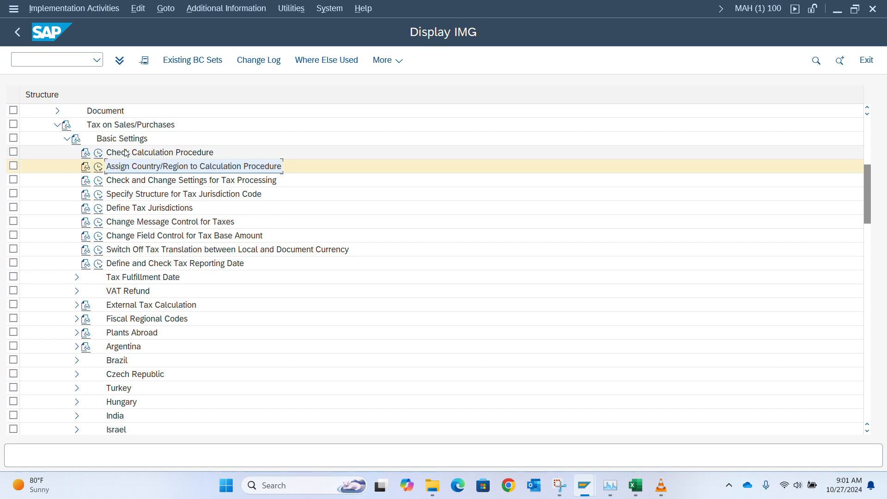
# Step: Under Check Calculation Procedure, locate TAXNG in Define Procedures, then return to the activity list
pyautogui.click(98, 154)
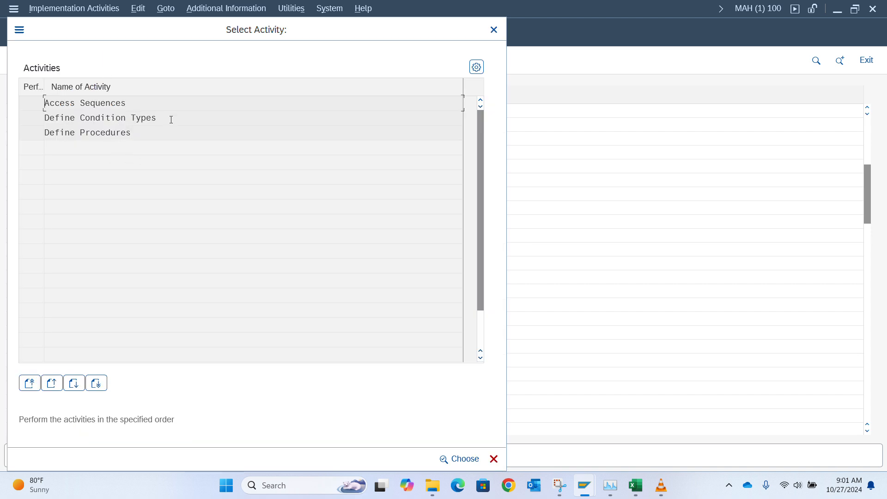
pyautogui.doubleClick(139, 134)
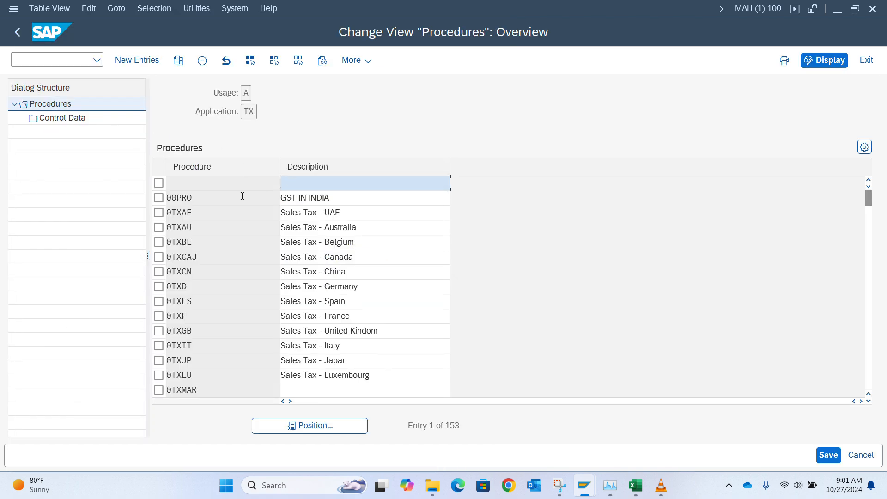
pyautogui.click(309, 426)
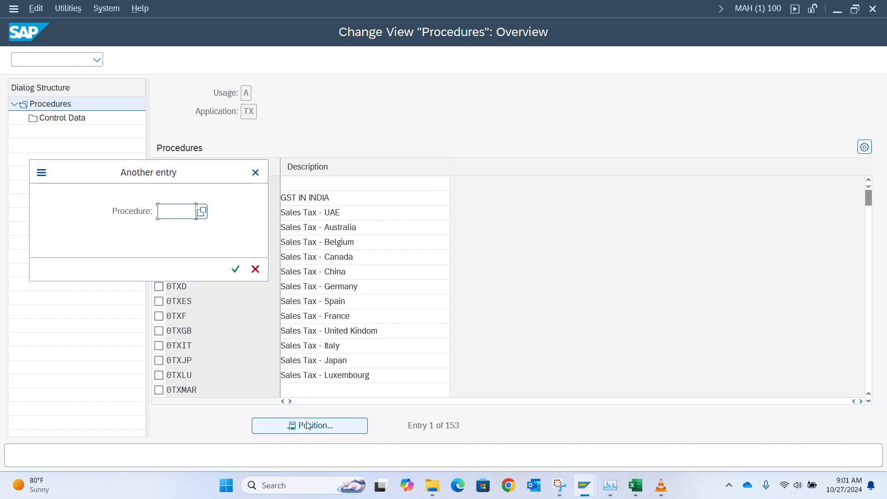
pyautogui.write('ta')
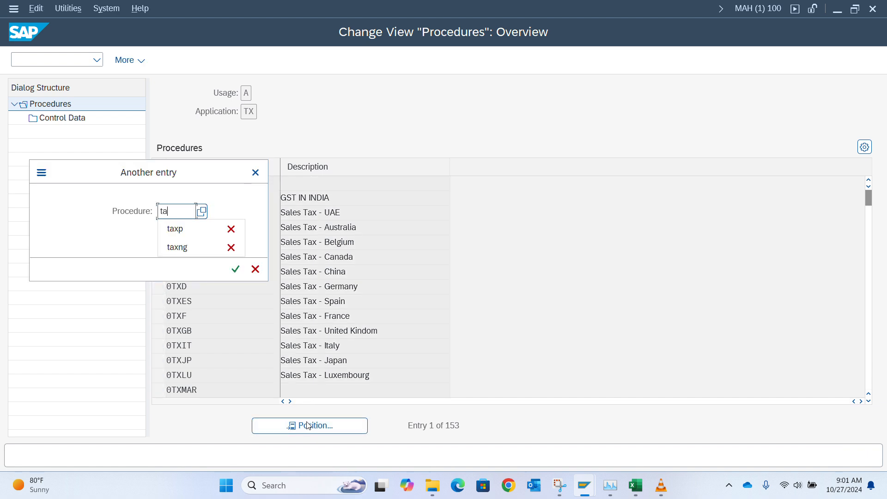
pyautogui.write('xng')
pyautogui.press('Return')
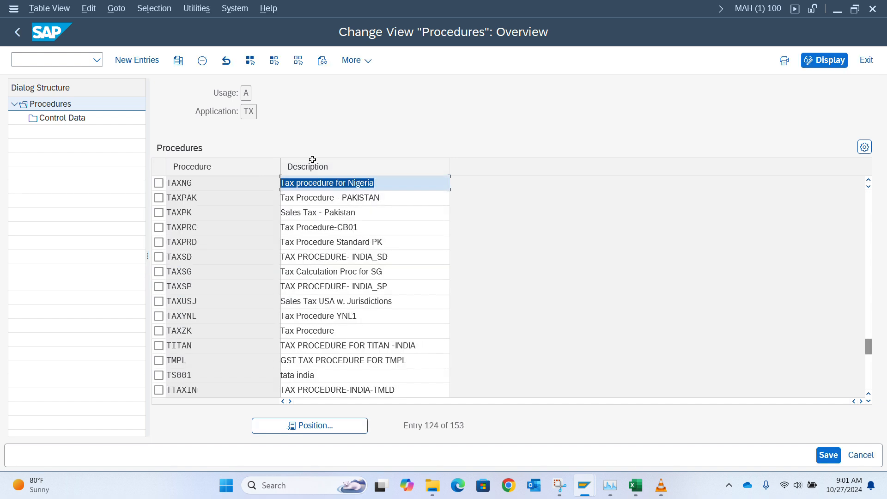
pyautogui.click(231, 185)
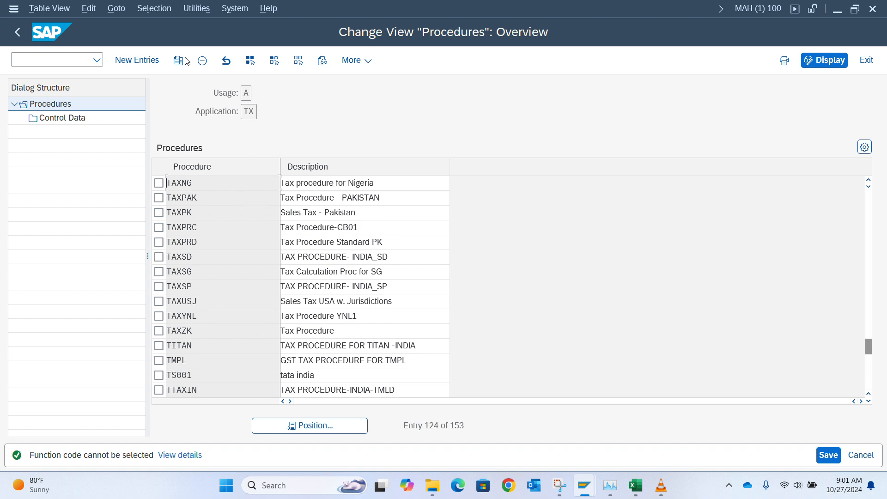
pyautogui.click(21, 31)
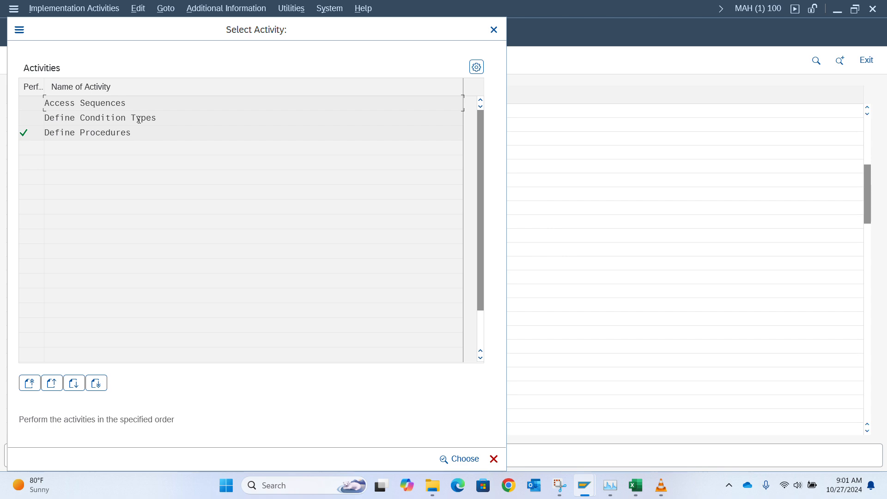
pyautogui.doubleClick(139, 119)
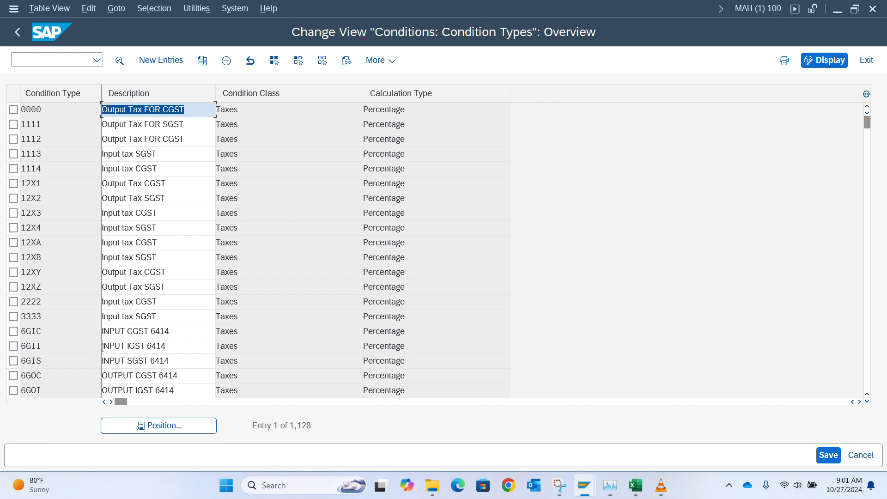
pyautogui.click(189, 429)
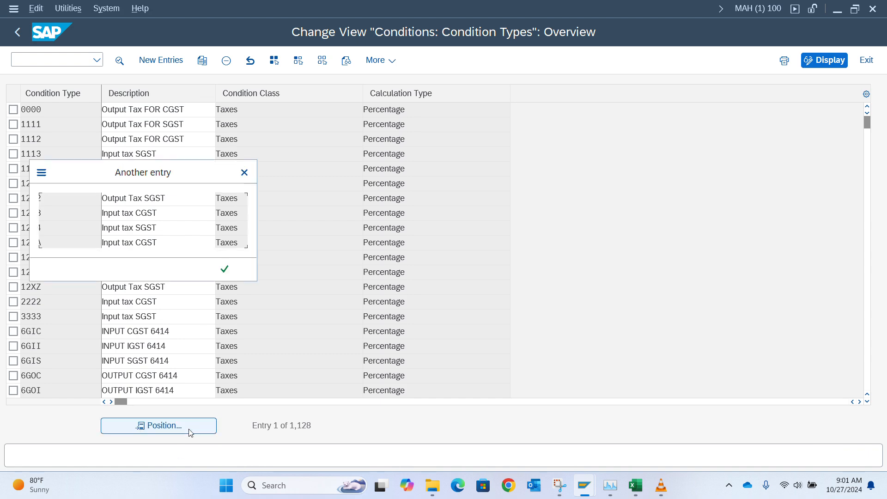
pyautogui.write('basb')
pyautogui.press('Return')
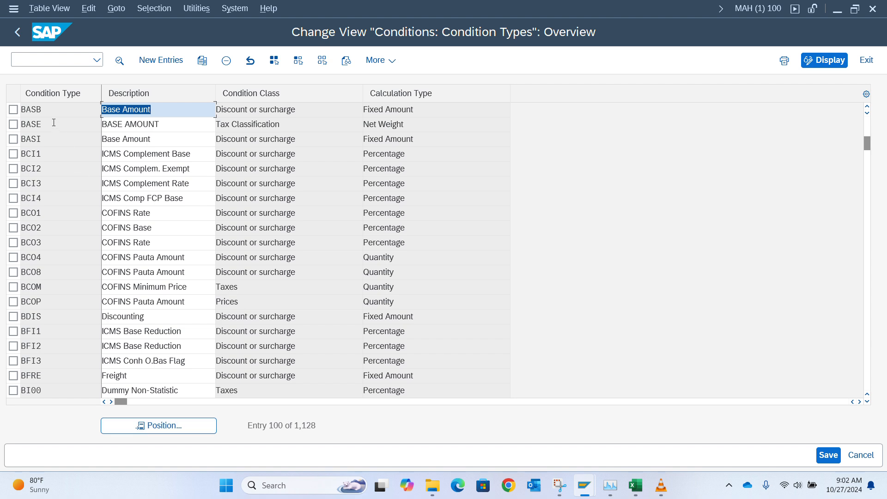
pyautogui.click(36, 109)
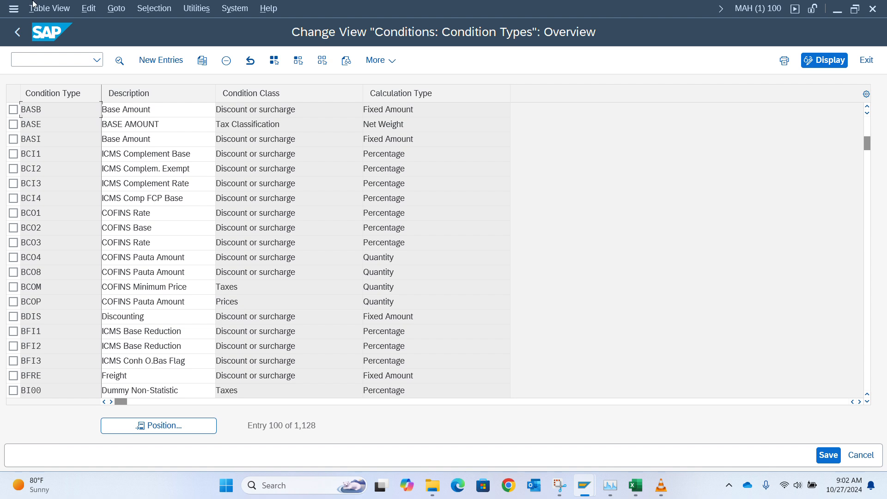
pyautogui.click(14, 37)
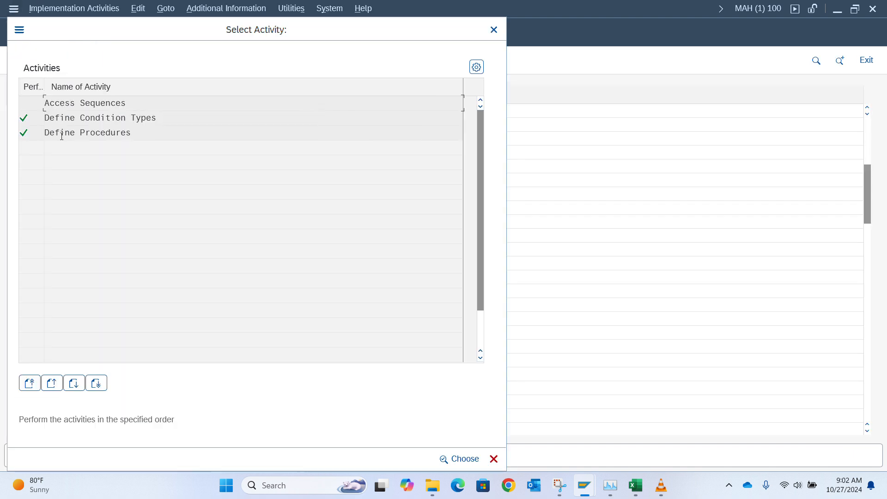
pyautogui.doubleClick(90, 107)
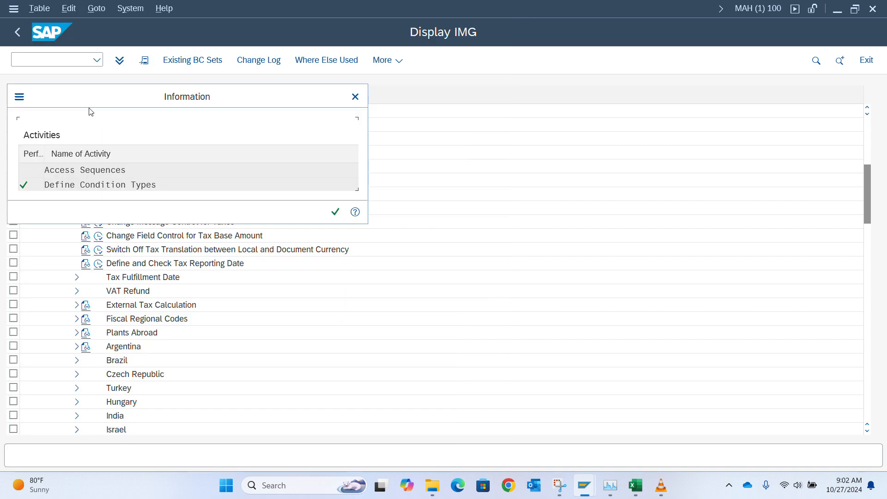
pyautogui.click(355, 97)
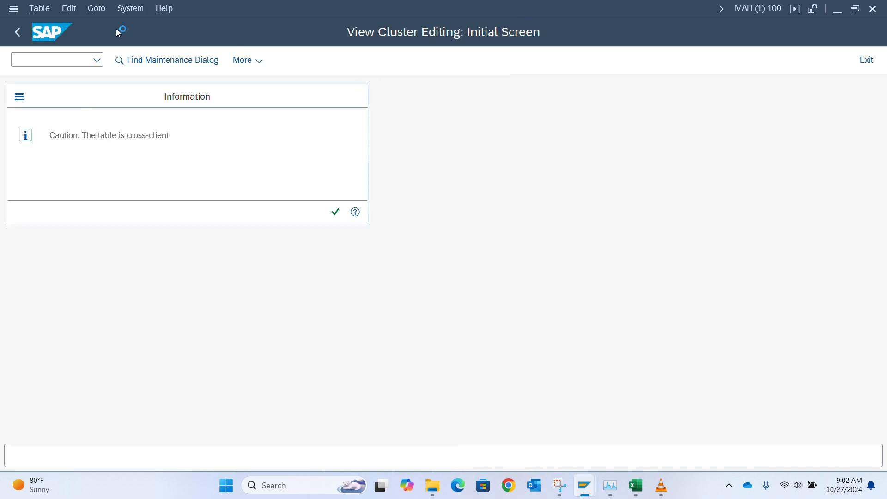
pyautogui.click(18, 34)
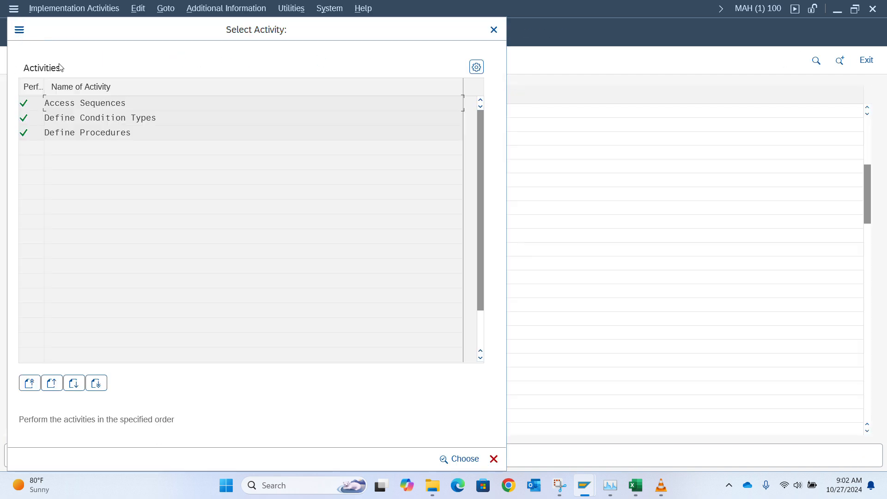
pyautogui.doubleClick(76, 117)
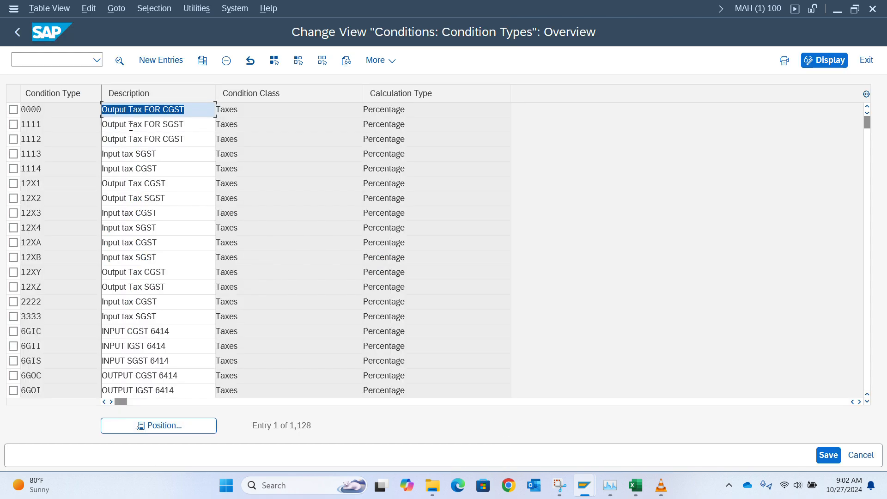
# Step: Jump the condition types list to BASB and select it
pyautogui.click(162, 434)
pyautogui.write('ba')
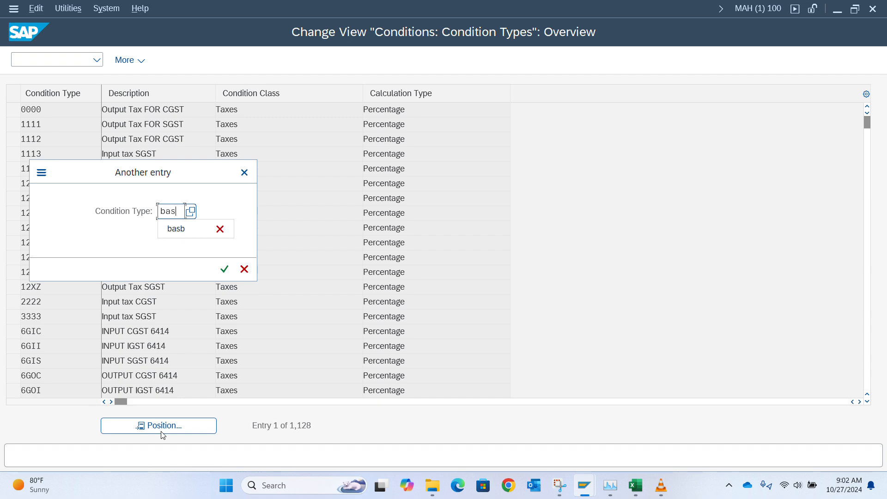
pyautogui.write('sb')
pyautogui.press('Return')
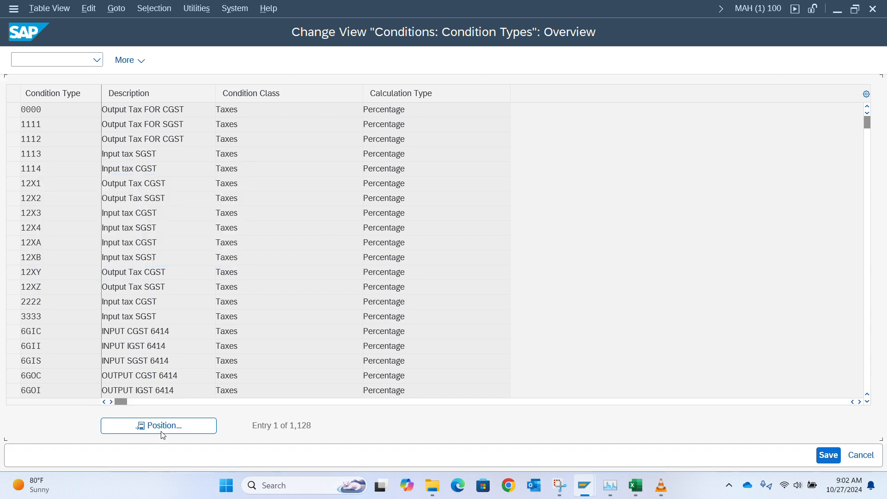
pyautogui.click(47, 107)
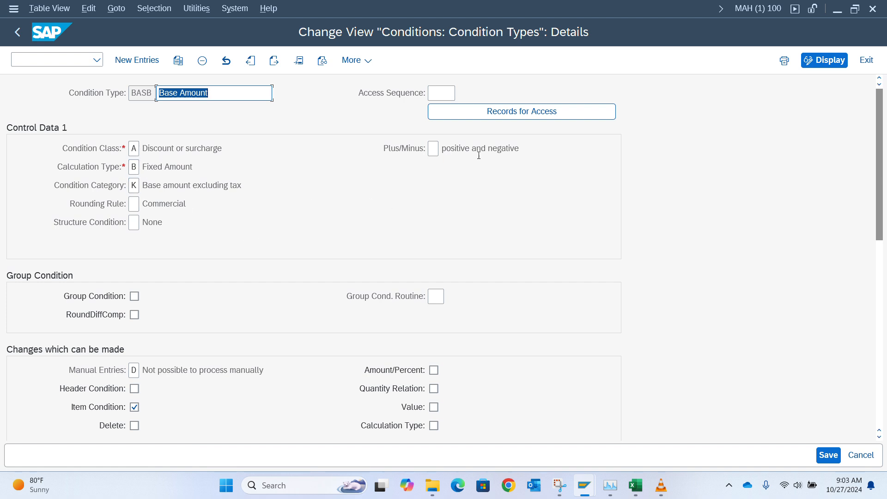
# Step: Set BASB's access sequence to MWST, found by searching the access sequence list
pyautogui.click(443, 94)
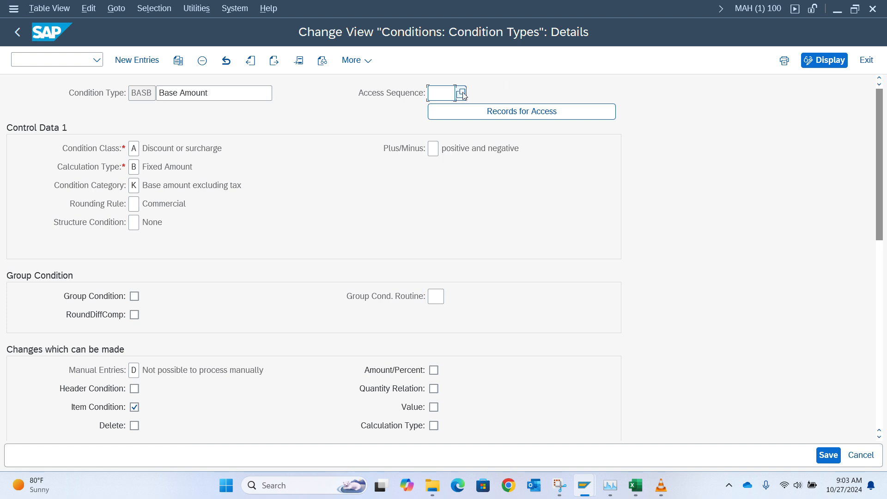
pyautogui.click(460, 94)
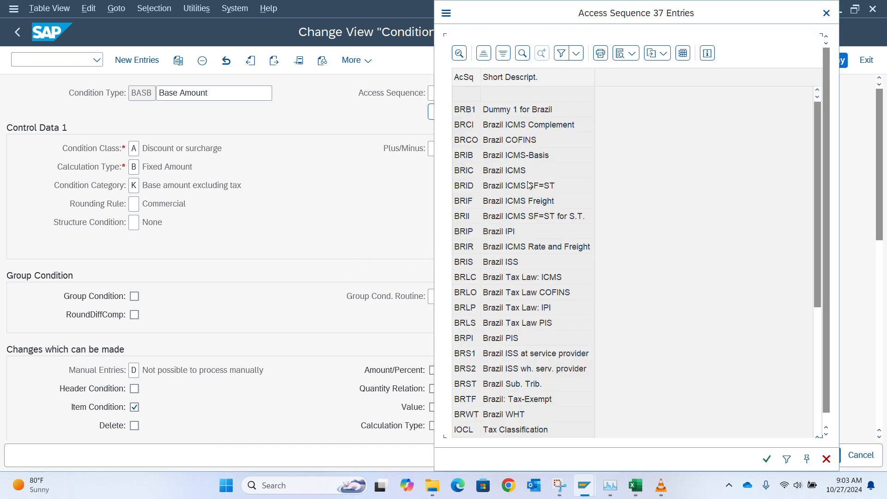
pyautogui.click(522, 55)
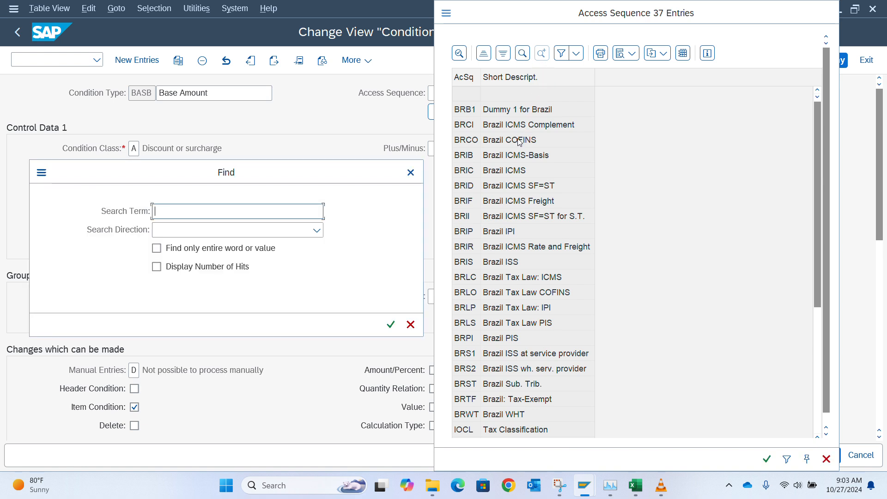
pyautogui.write('mwst')
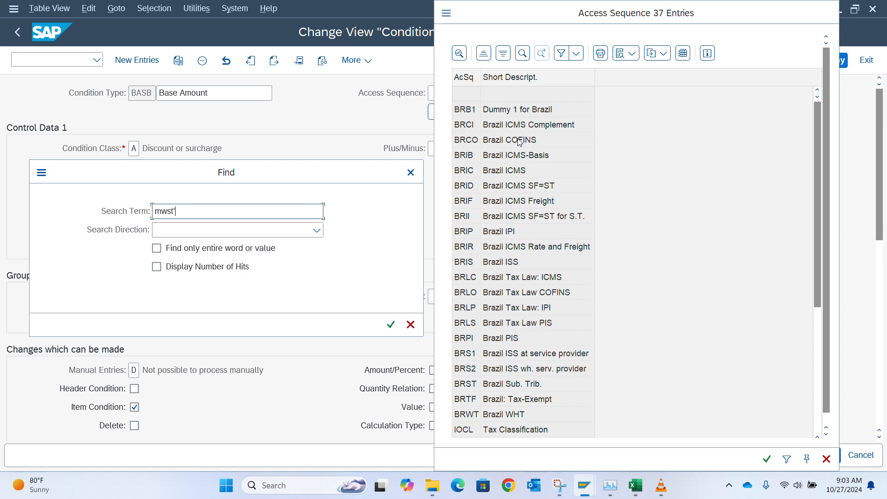
pyautogui.press('Return')
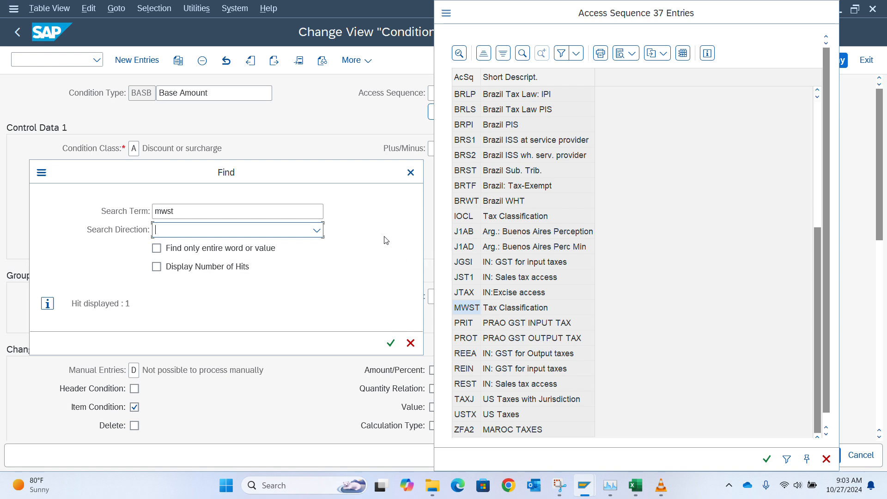
pyautogui.click(410, 172)
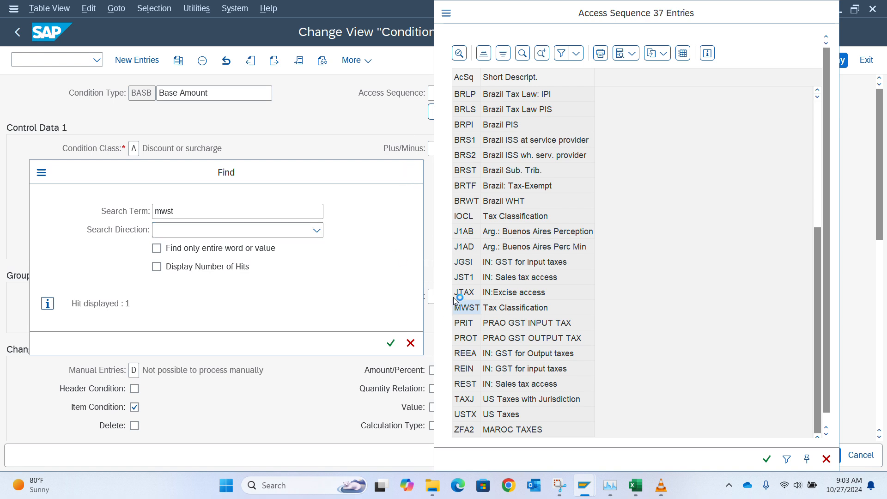
pyautogui.click(466, 310)
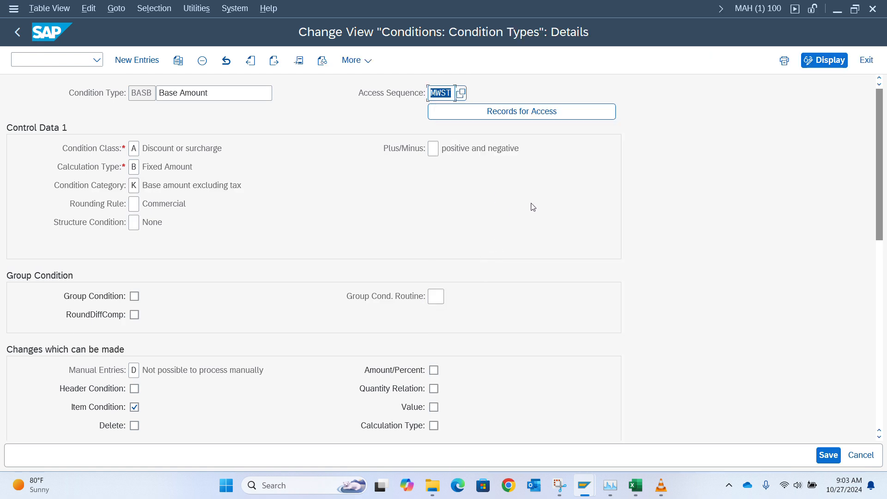
pyautogui.scroll(-3, 531, 204)
pyautogui.scroll(3, 533, 206)
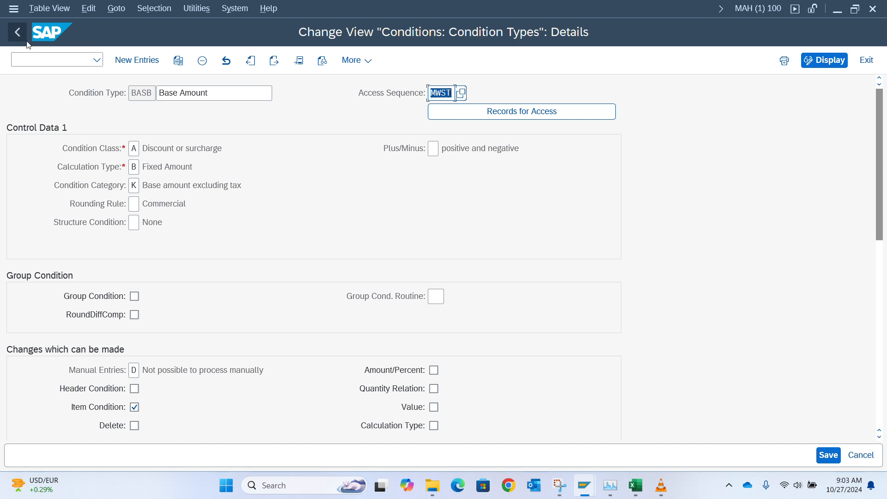
# Step: Go back to BASB's details and delete MWST from its Access Sequence field
pyautogui.click(18, 32)
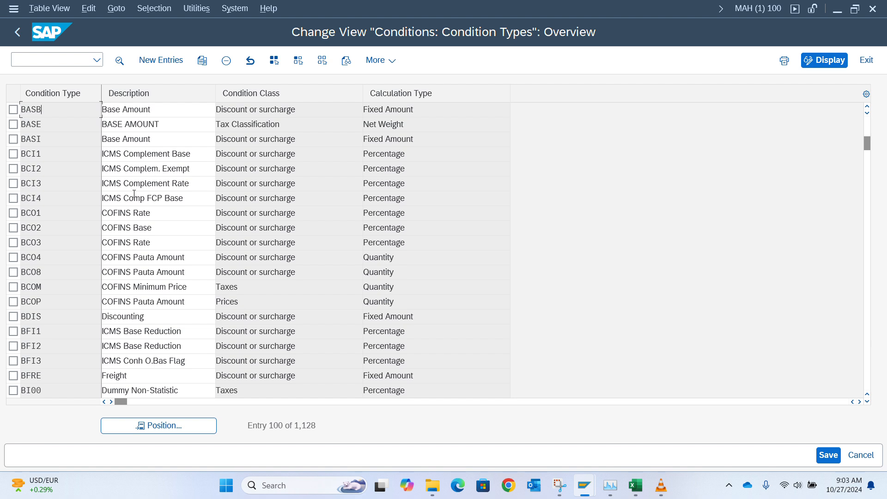
pyautogui.click(151, 424)
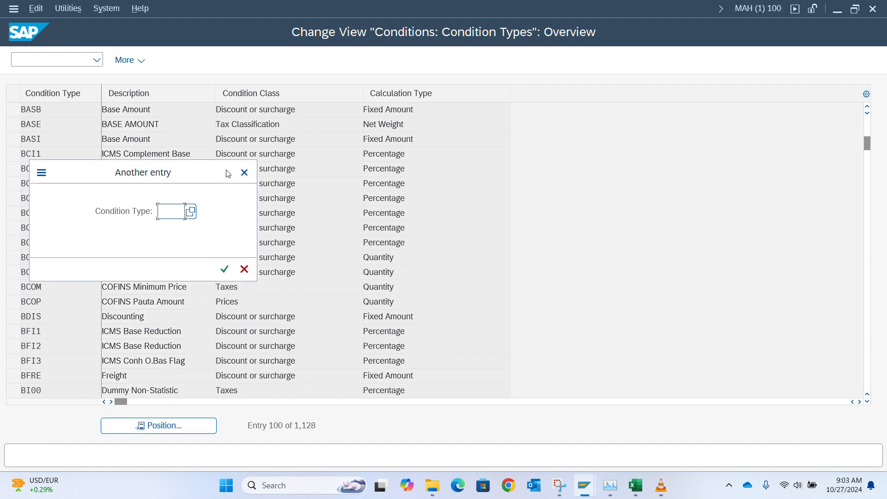
pyautogui.click(244, 174)
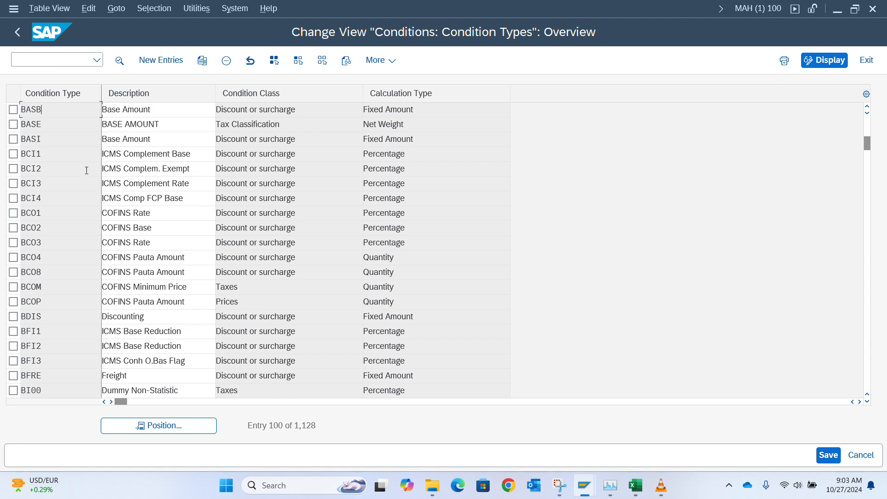
pyautogui.click(153, 426)
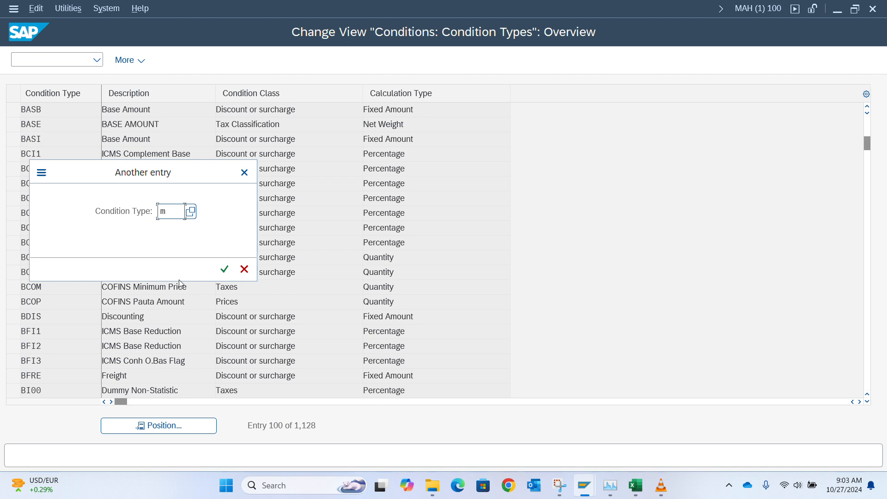
pyautogui.press('Return')
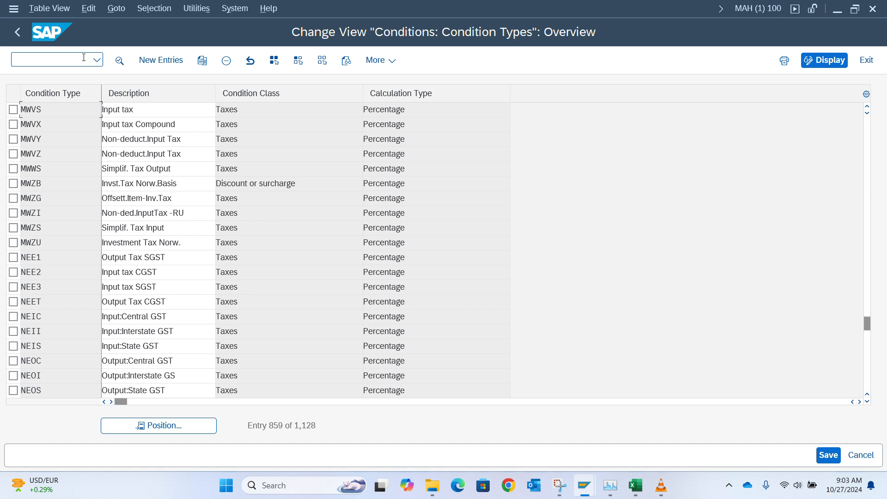
pyautogui.click(171, 430)
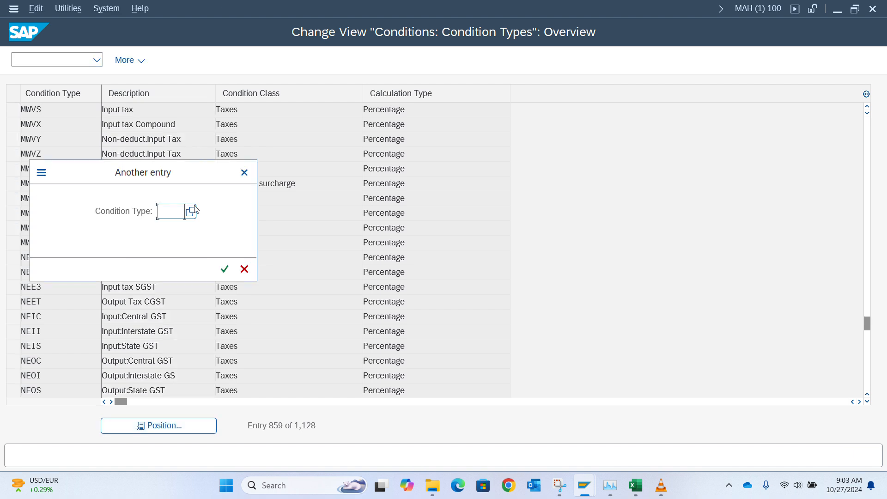
pyautogui.write('basb')
pyautogui.press('Return')
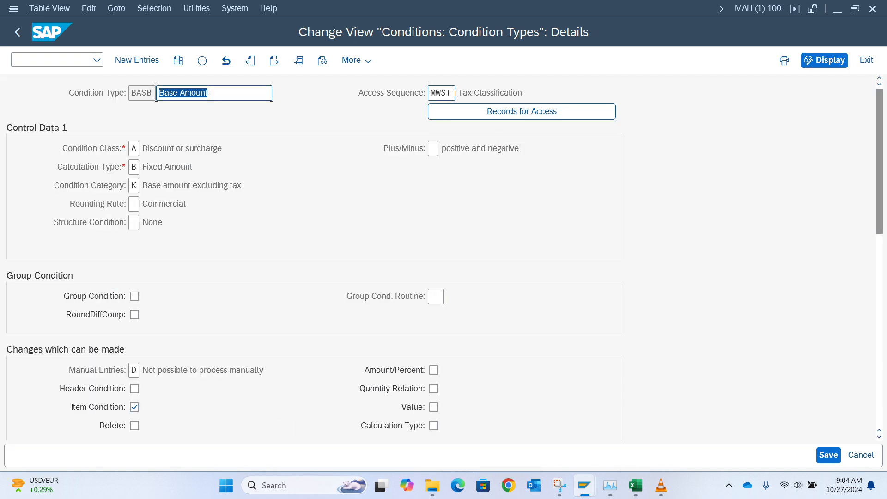
pyautogui.click(455, 93)
pyautogui.press('Delete')
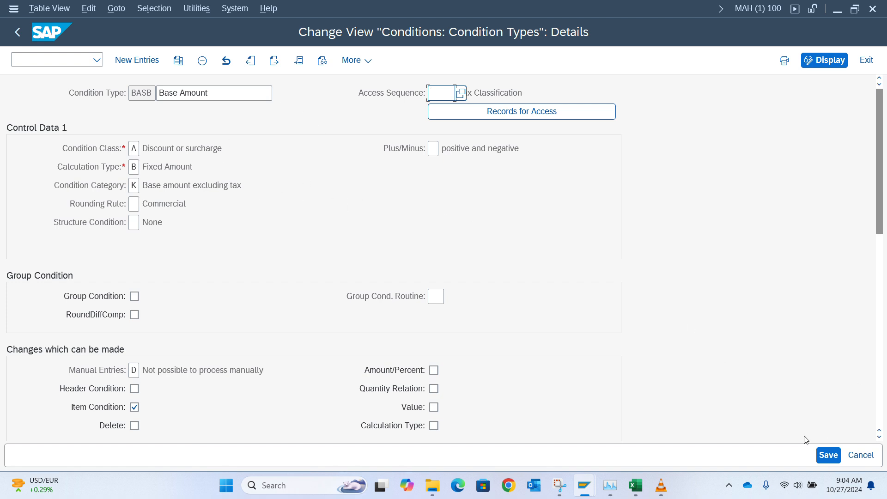
# Step: Cancel the customizing request when saving BASB, then return to the Condition Types overview
pyautogui.click(835, 461)
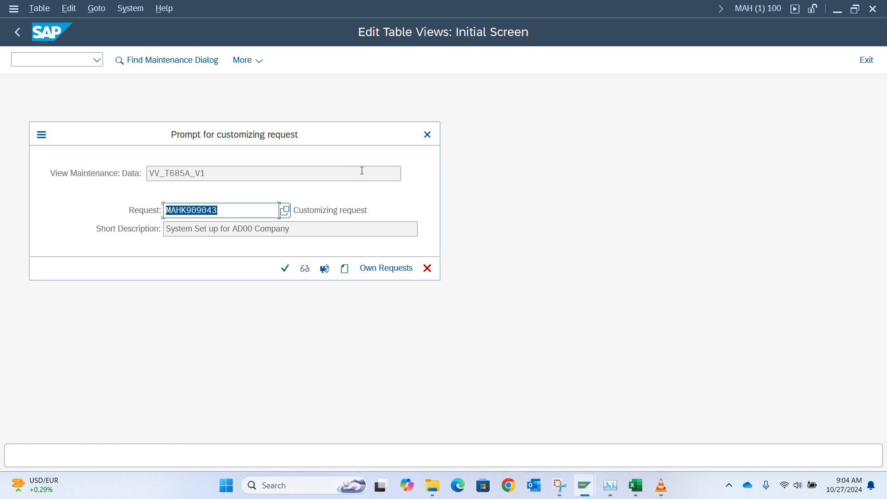
pyautogui.click(427, 134)
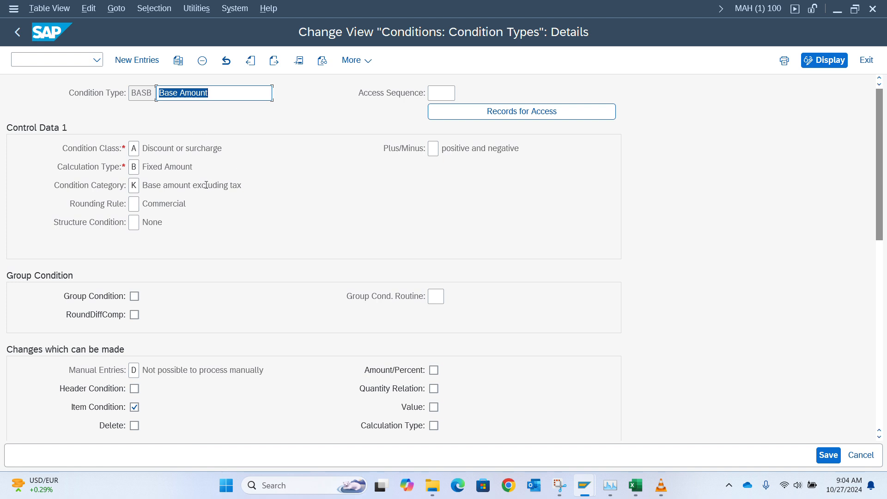
pyautogui.scroll(-3, 229, 303)
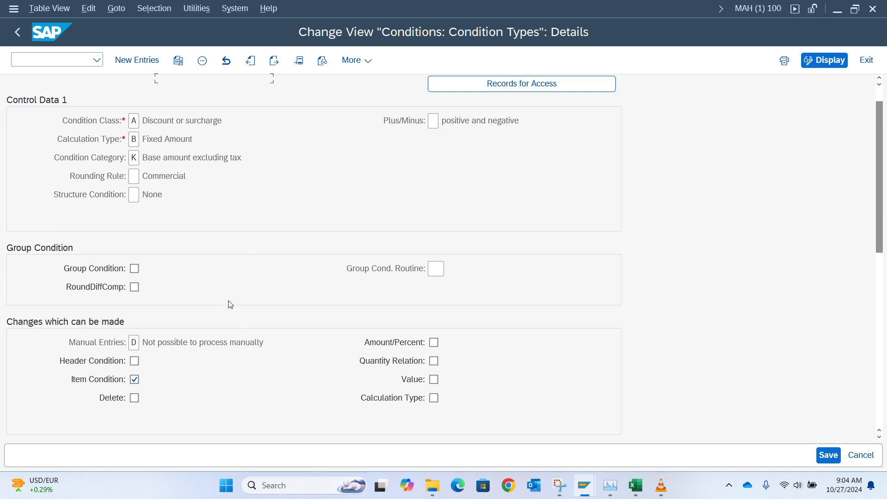
pyautogui.scroll(-8, 230, 304)
pyautogui.scroll(11, 229, 304)
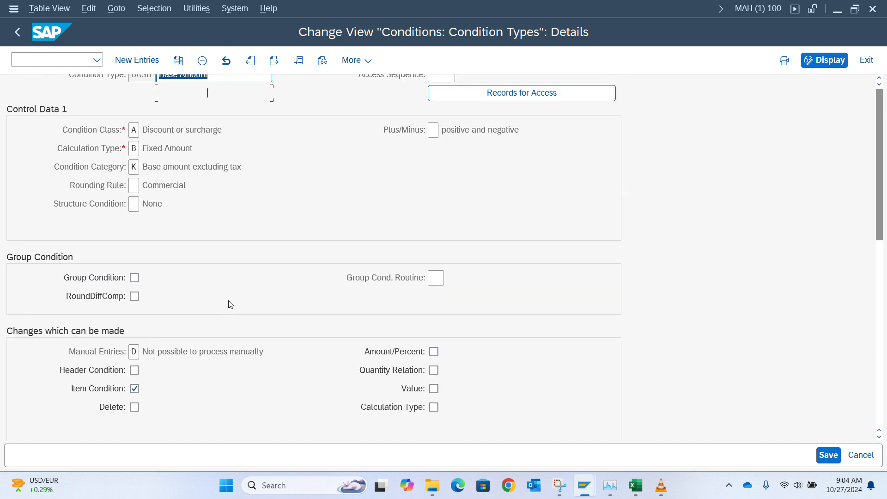
pyautogui.click(18, 31)
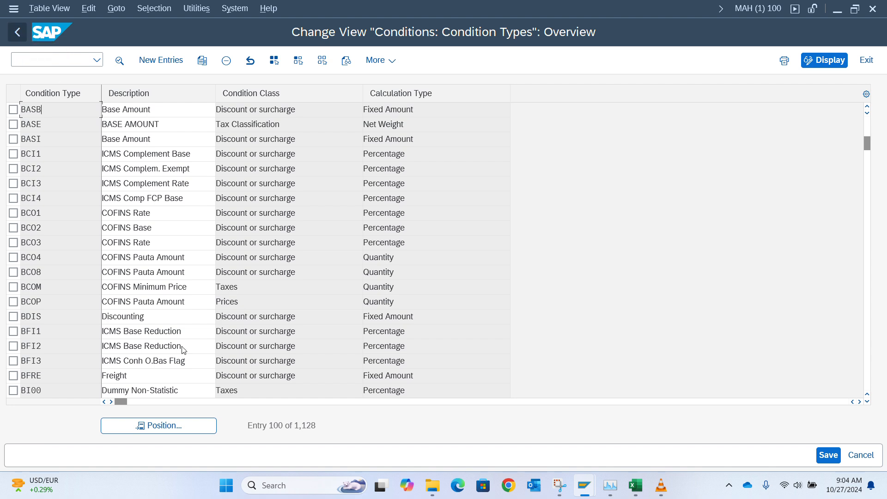
# Step: Open condition type MWAS (Output Tax), confirm access sequence MWST, then return to the list
pyautogui.click(184, 427)
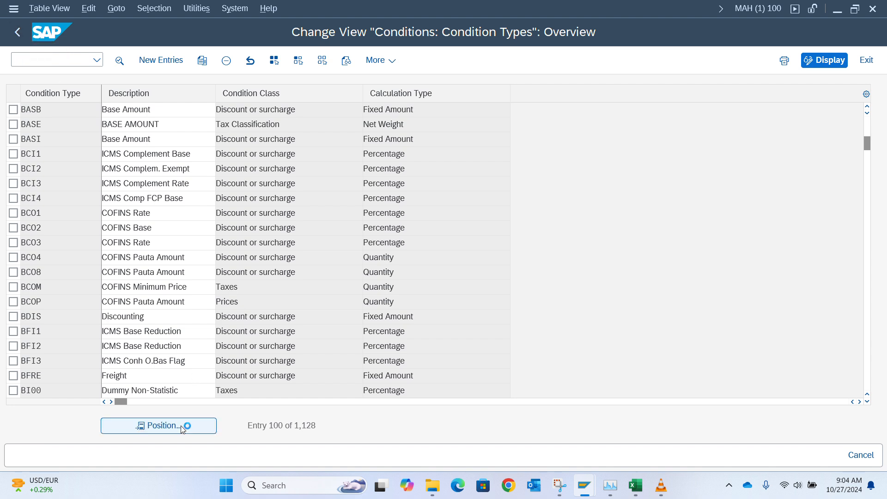
pyautogui.write('mwas')
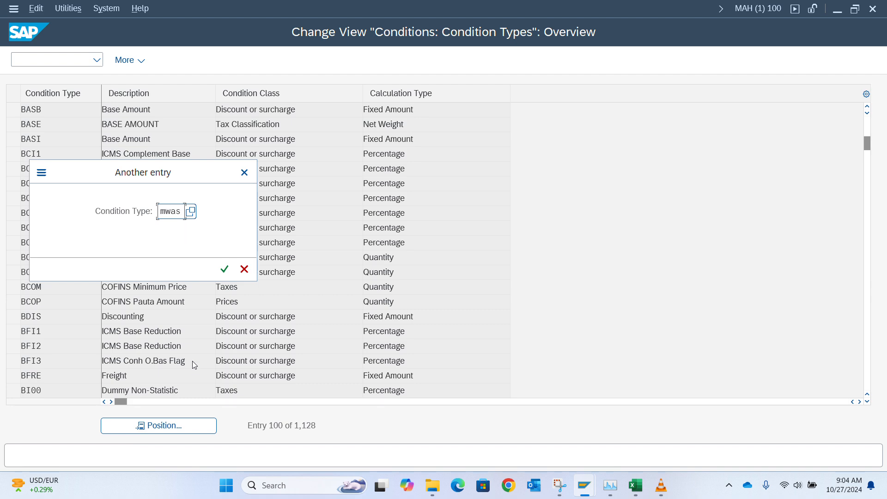
pyautogui.press('Return')
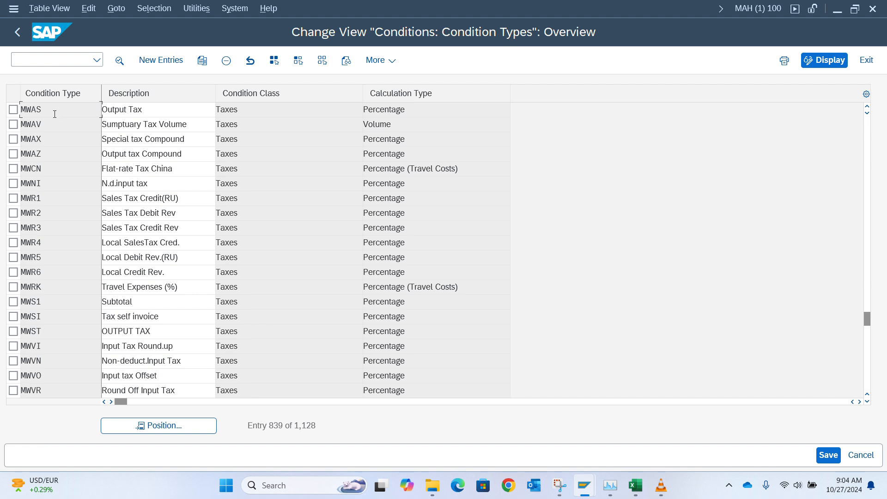
pyautogui.doubleClick(54, 114)
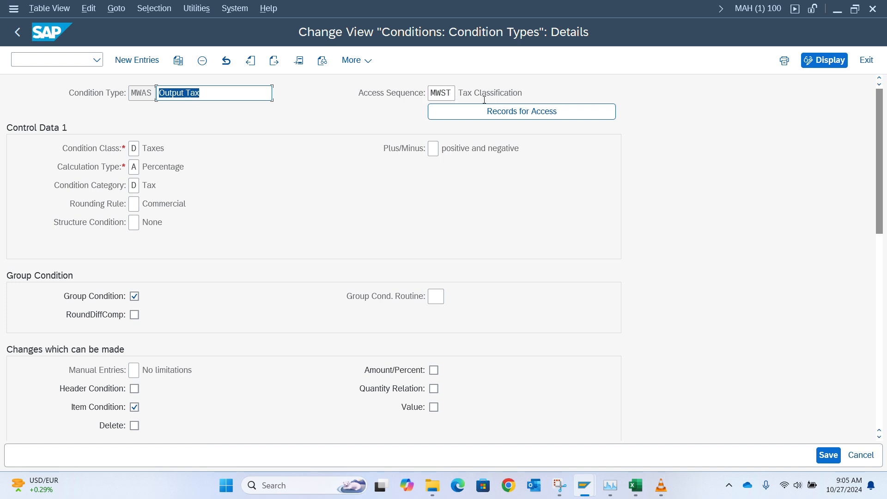
pyautogui.scroll(-1, 553, 263)
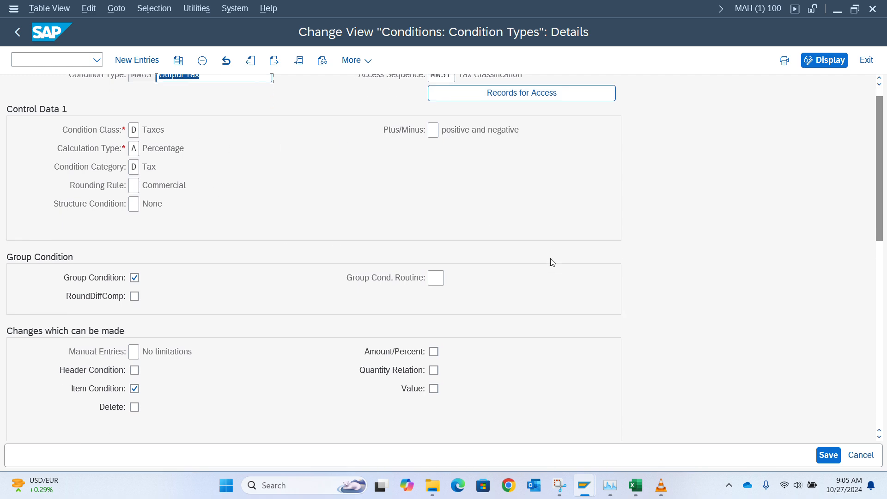
pyautogui.scroll(-10, 553, 262)
pyautogui.scroll(12, 553, 263)
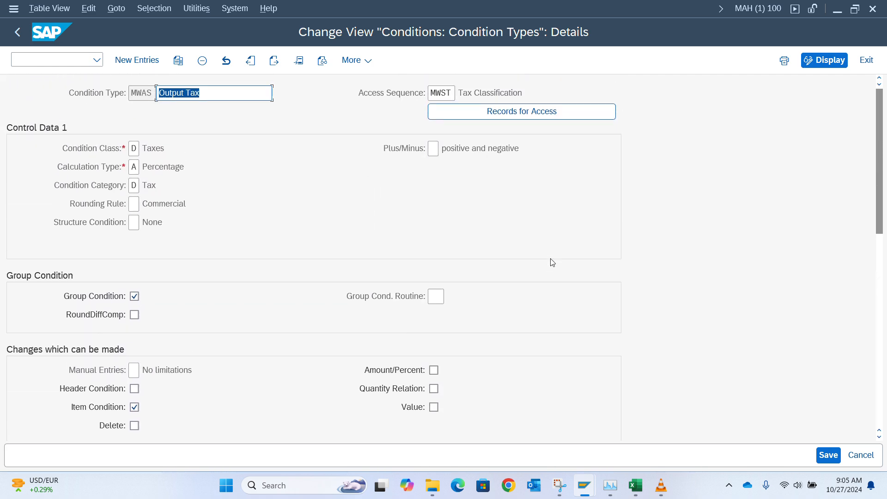
pyautogui.click(24, 34)
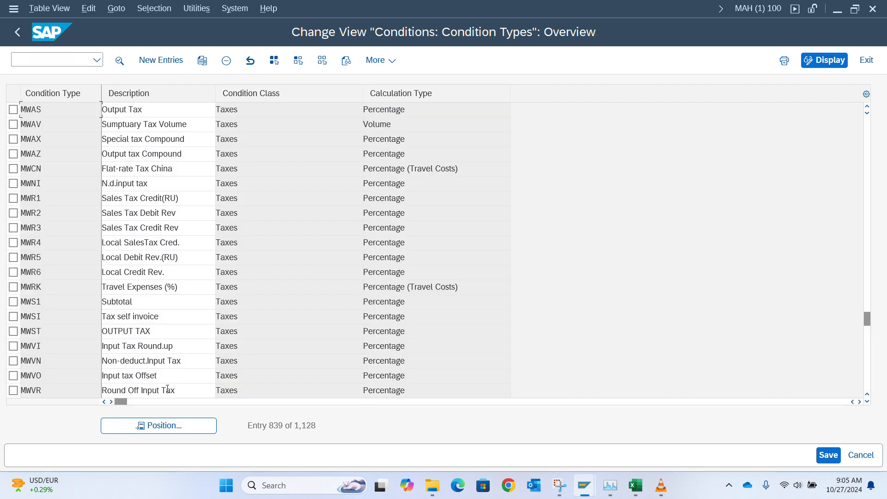
# Step: Position the condition types list via MVA and MWAS, finally landing on MWVS
pyautogui.click(167, 430)
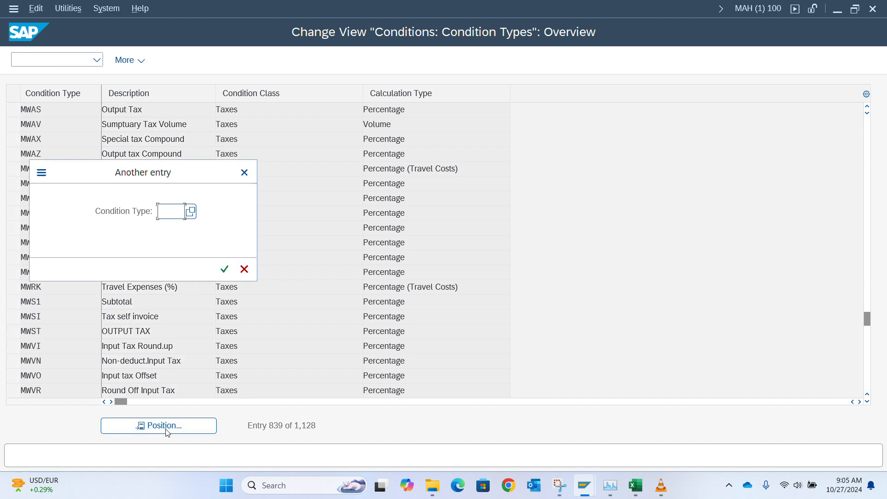
pyautogui.write('mvas')
pyautogui.press('Return')
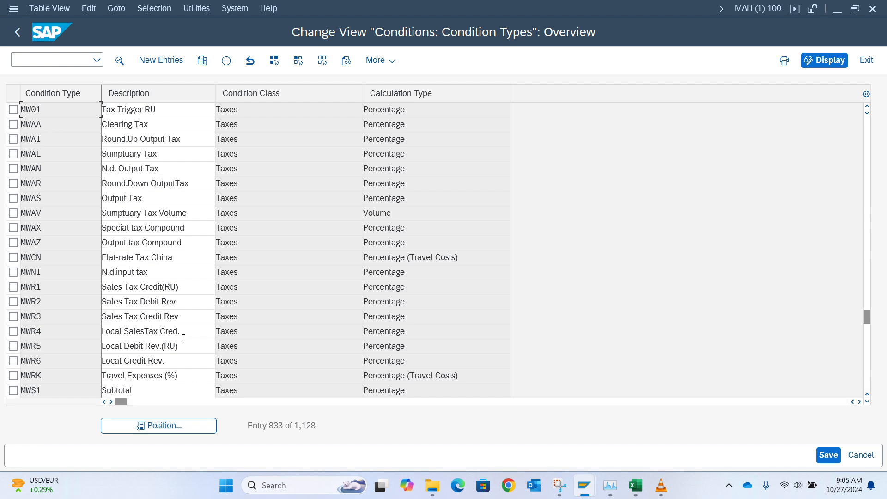
pyautogui.click(199, 425)
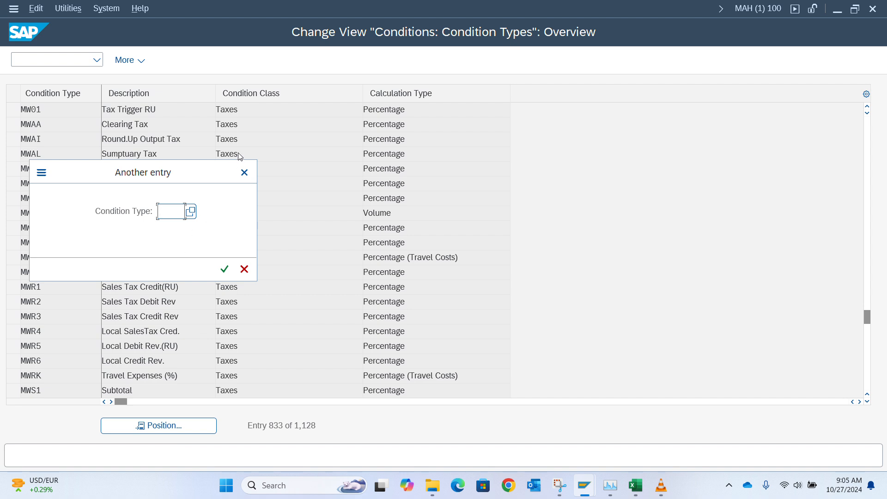
pyautogui.write('mwas')
pyautogui.press('Return')
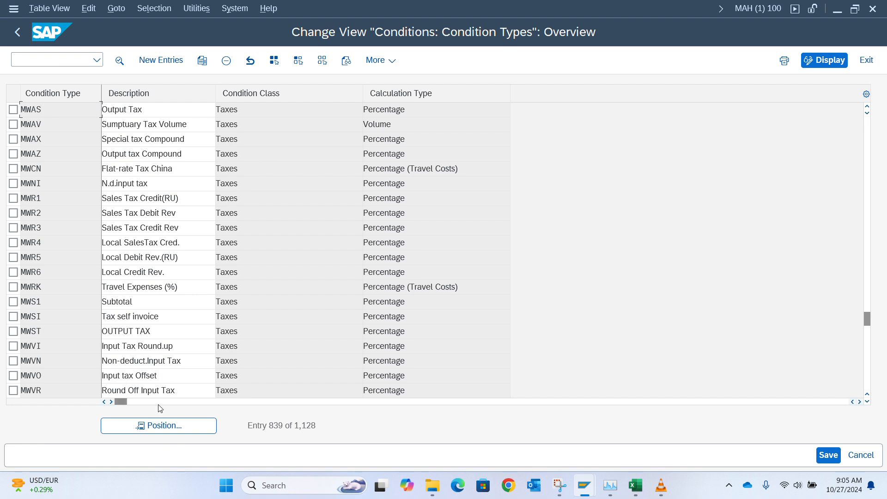
pyautogui.click(157, 426)
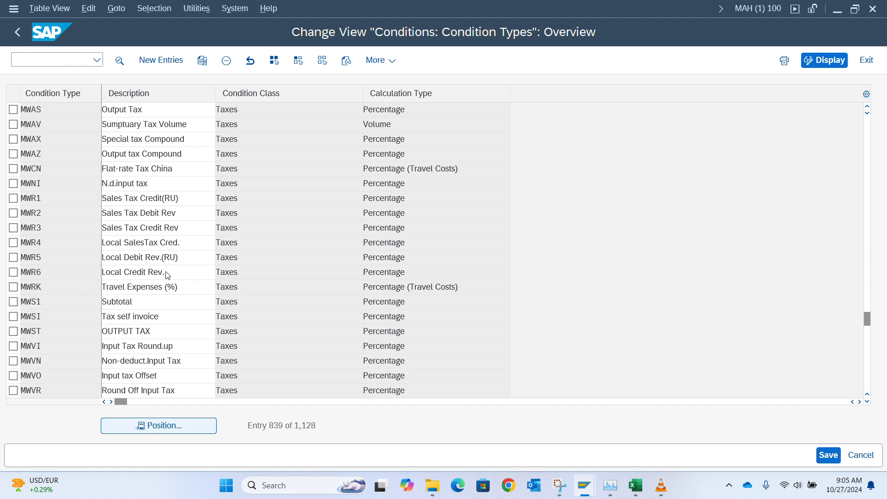
pyautogui.write('m')
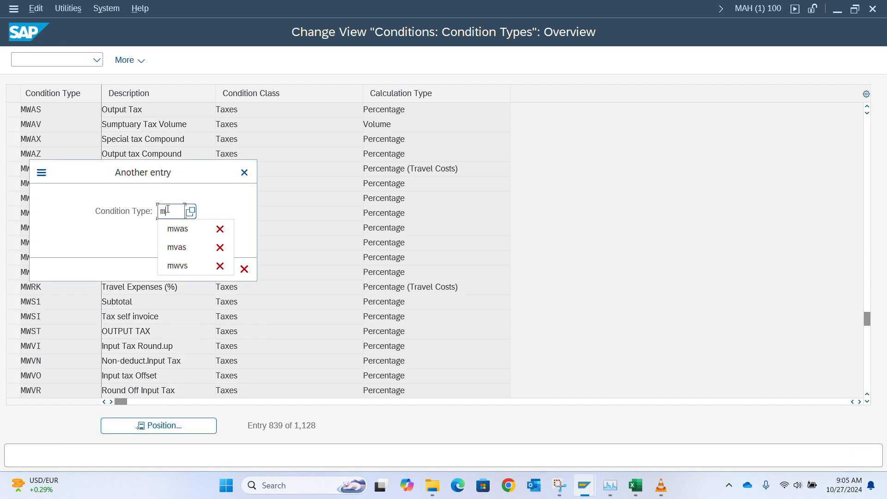
pyautogui.write('wvs')
pyautogui.press('Return')
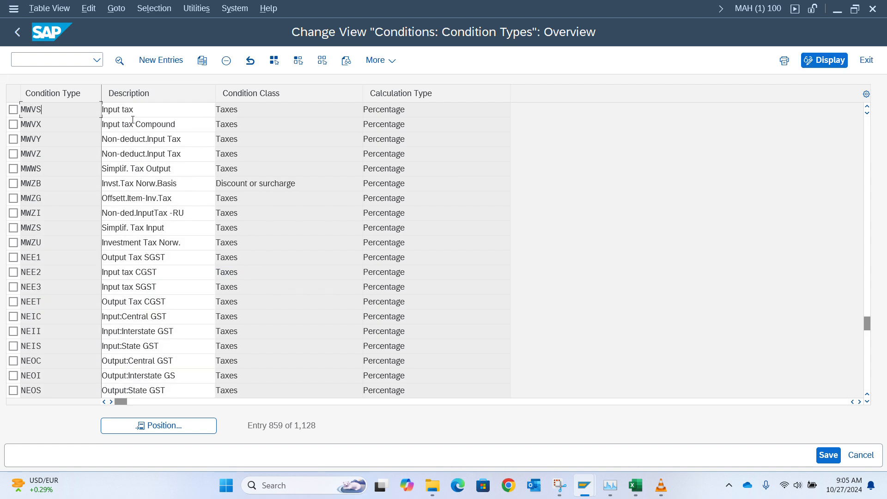
# Step: Open MWVS (Input tax) details, check its MWST access sequence, then leave the table
pyautogui.click(147, 113)
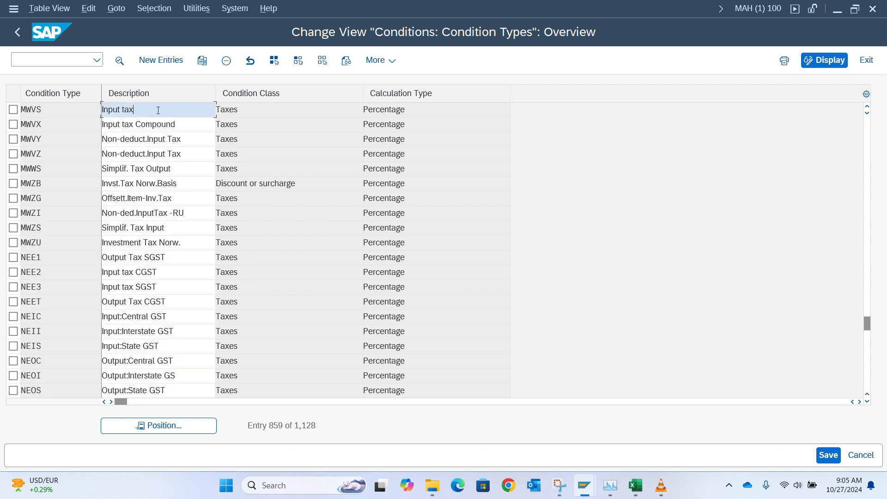
pyautogui.doubleClick(79, 112)
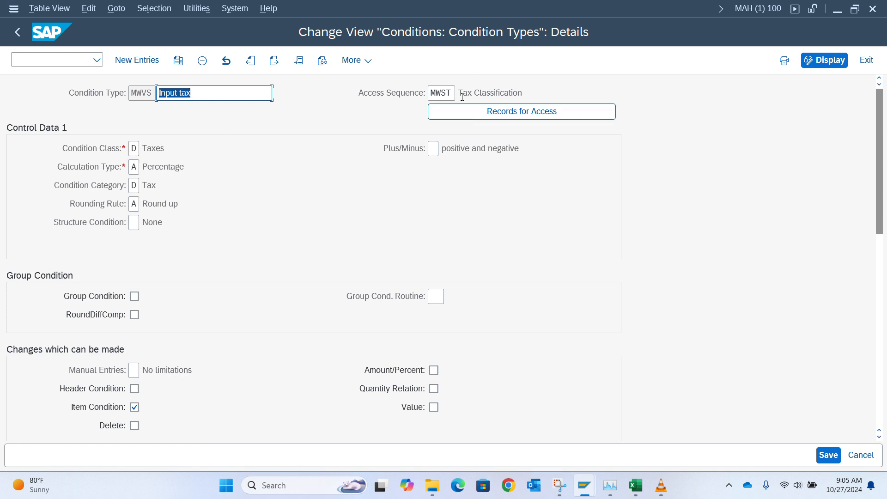
pyautogui.moveTo(453, 93); pyautogui.dragTo(420, 95)
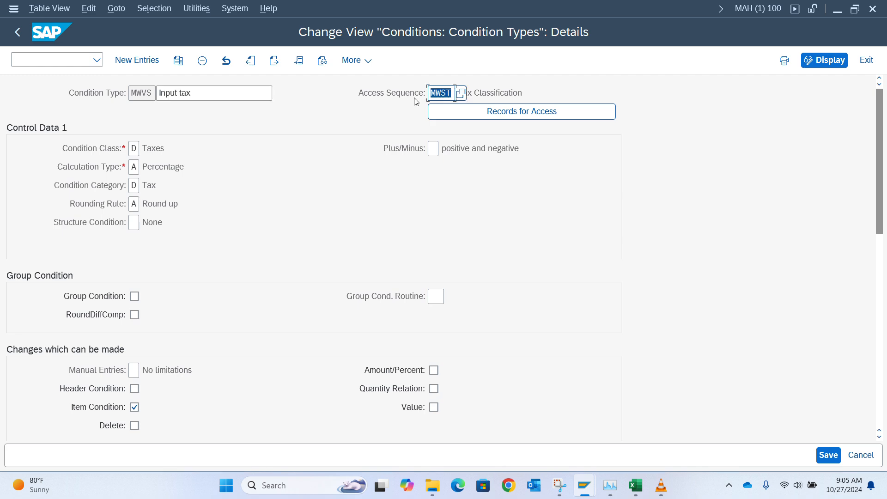
pyautogui.click(410, 98)
pyautogui.click(17, 34)
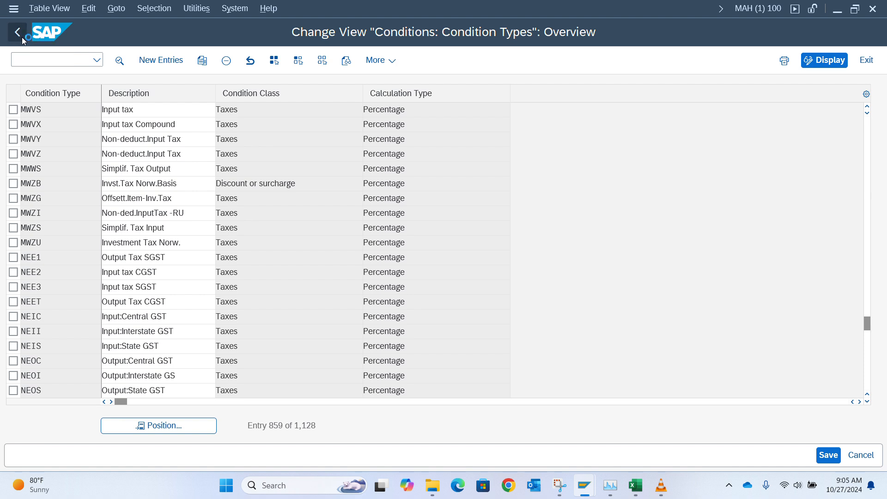
pyautogui.click(21, 37)
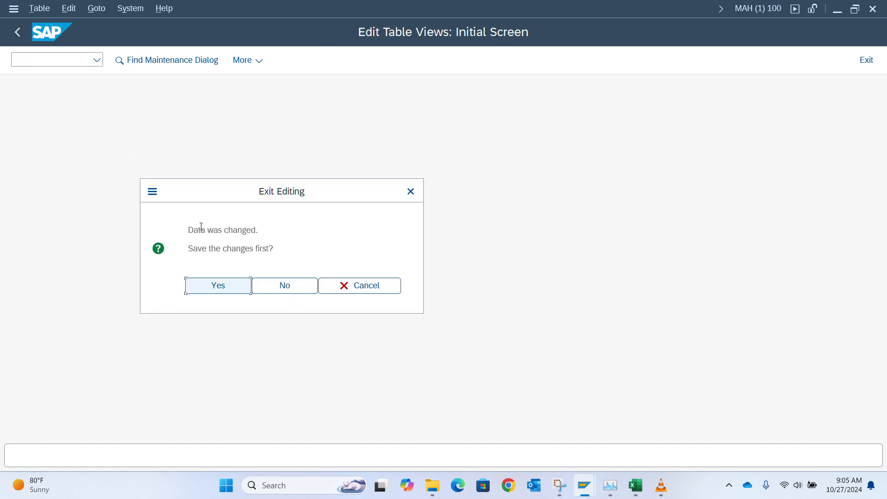
# Step: Answer No to saving, discarding the condition type changes
pyautogui.click(278, 285)
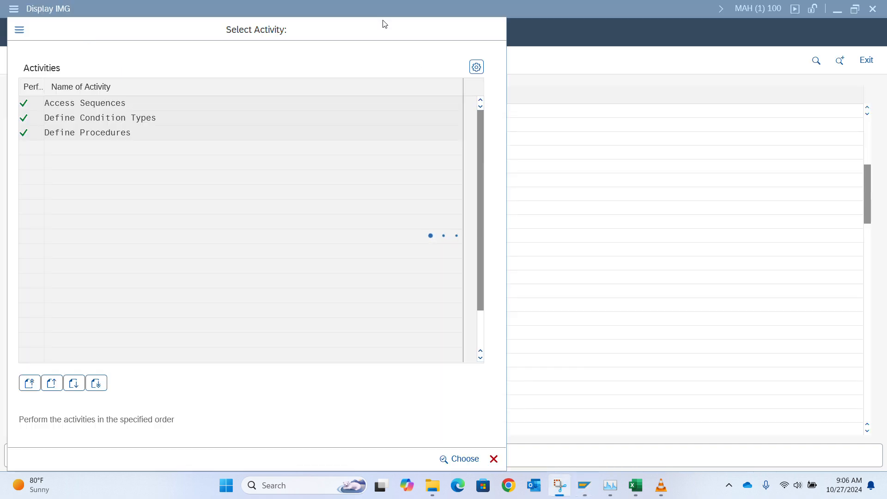
pyautogui.doubleClick(118, 123)
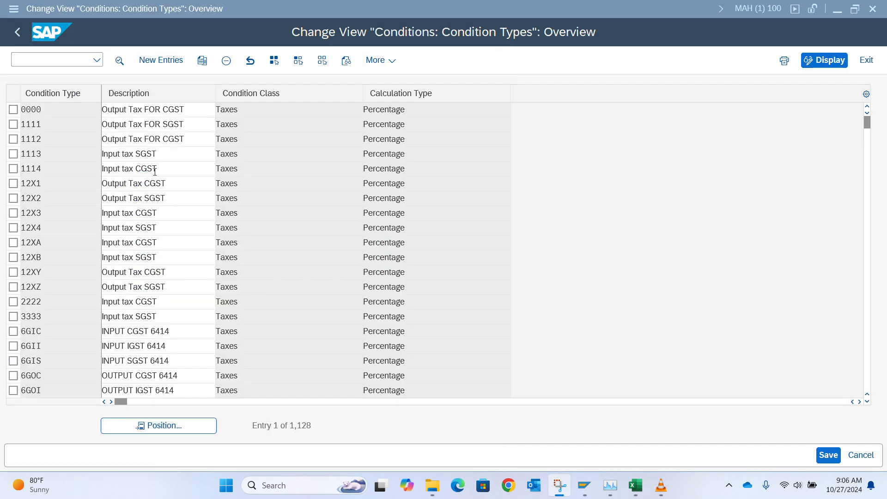
pyautogui.click(145, 423)
pyautogui.write('basb')
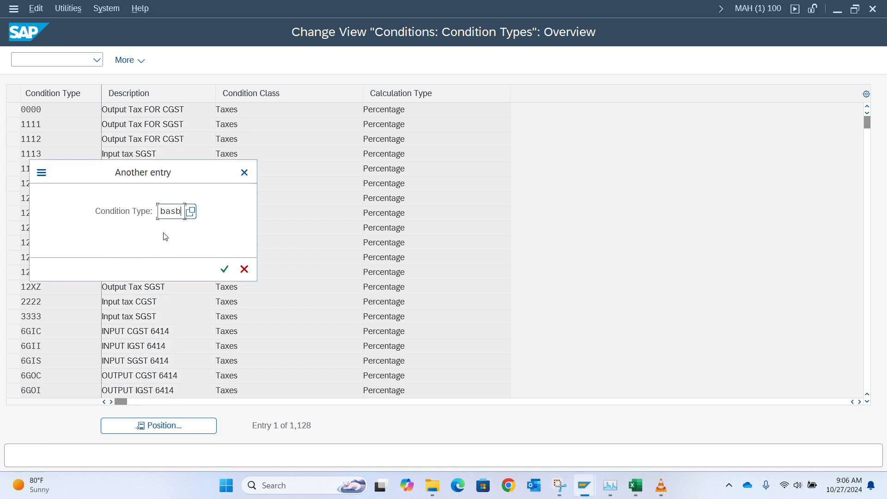
pyautogui.press('Return')
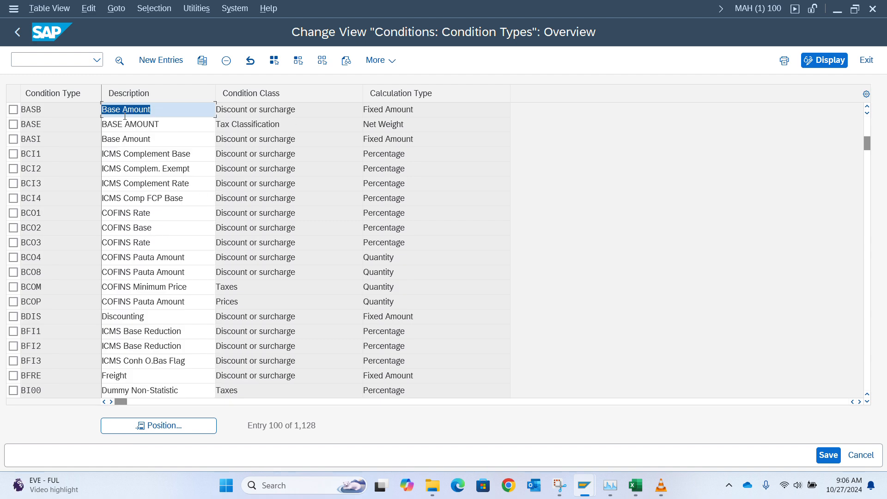
pyautogui.doubleClick(71, 112)
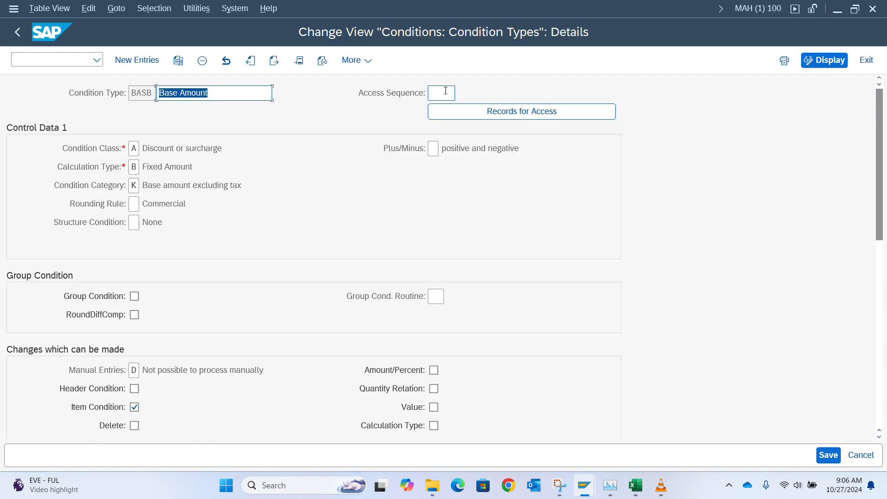
pyautogui.click(17, 32)
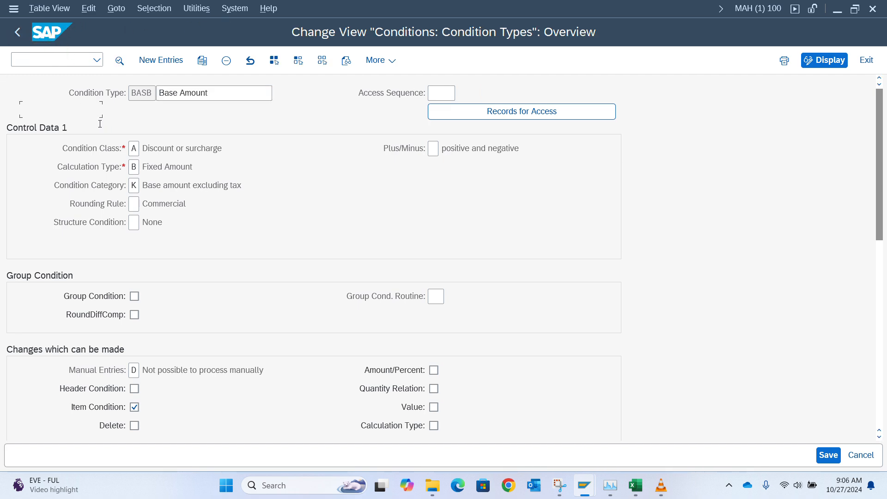
pyautogui.click(18, 32)
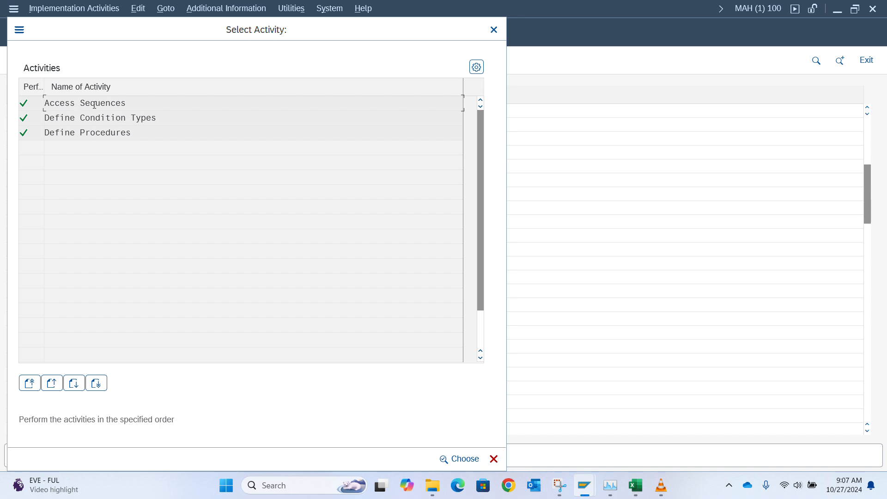
# Step: In Access Sequences, jump to MWST and display its accesses
pyautogui.doubleClick(94, 105)
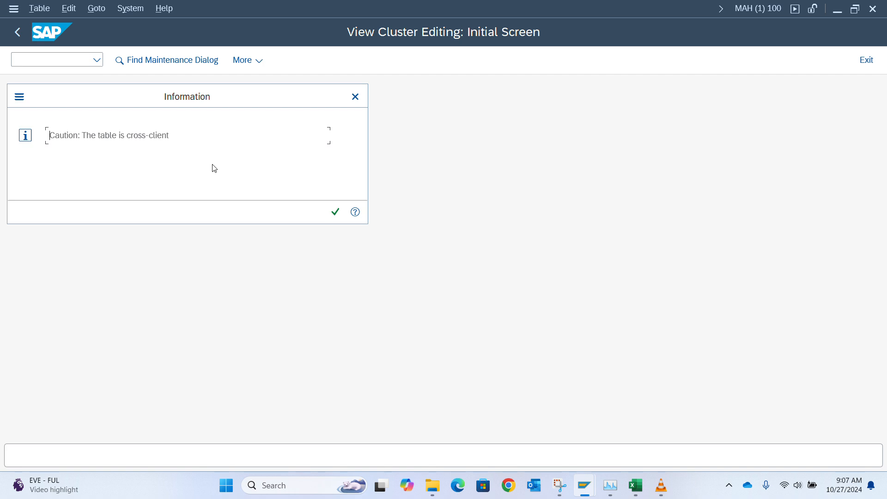
pyautogui.press('Return')
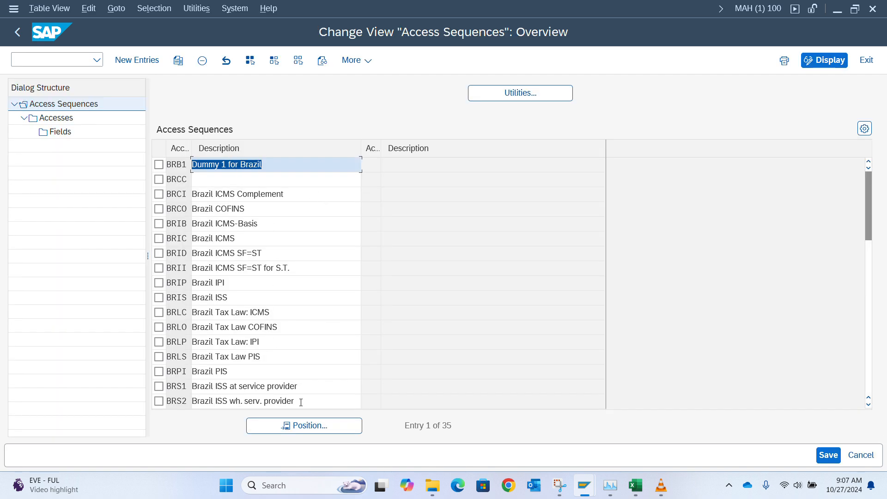
pyautogui.click(294, 426)
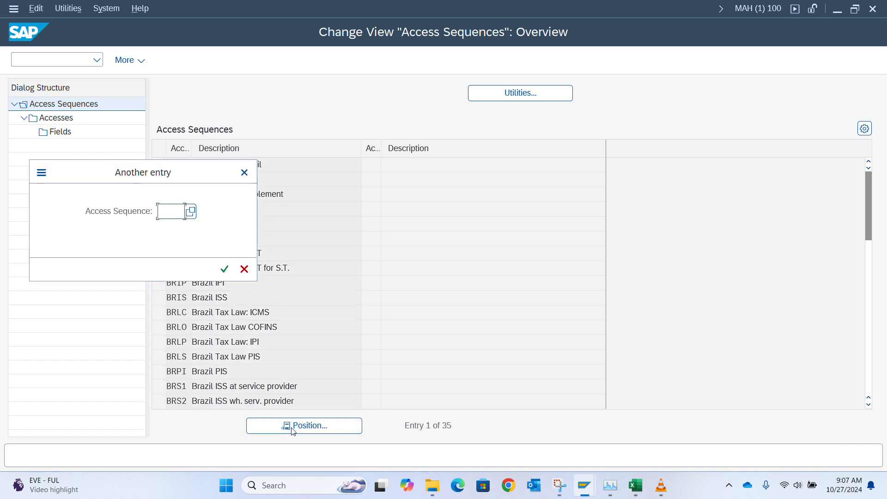
pyautogui.write('mwst')
pyautogui.press('Return')
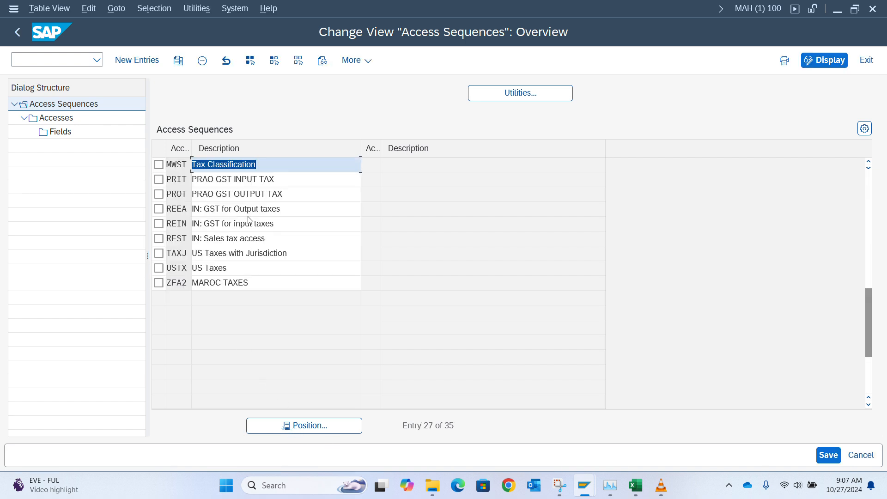
pyautogui.click(159, 165)
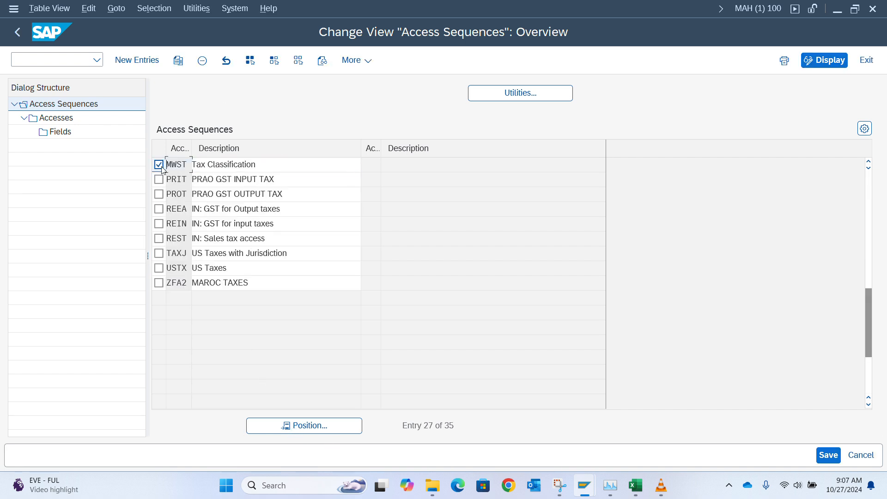
pyautogui.doubleClick(61, 120)
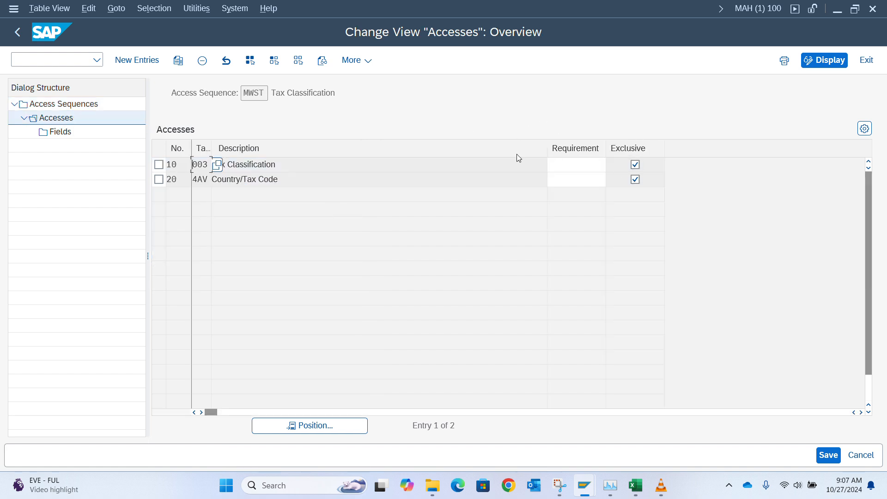
# Step: View the fields of access 10 Tax Classification, then go back and open Define Condition Types
pyautogui.doubleClick(63, 133)
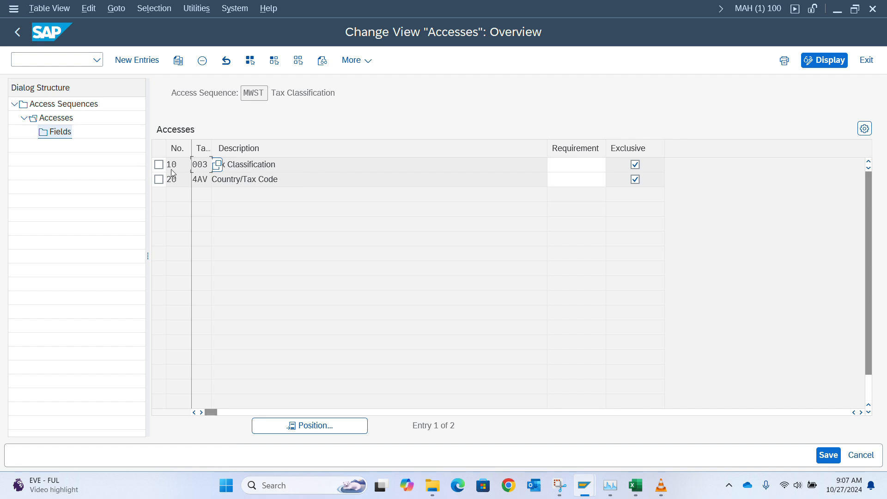
pyautogui.click(159, 164)
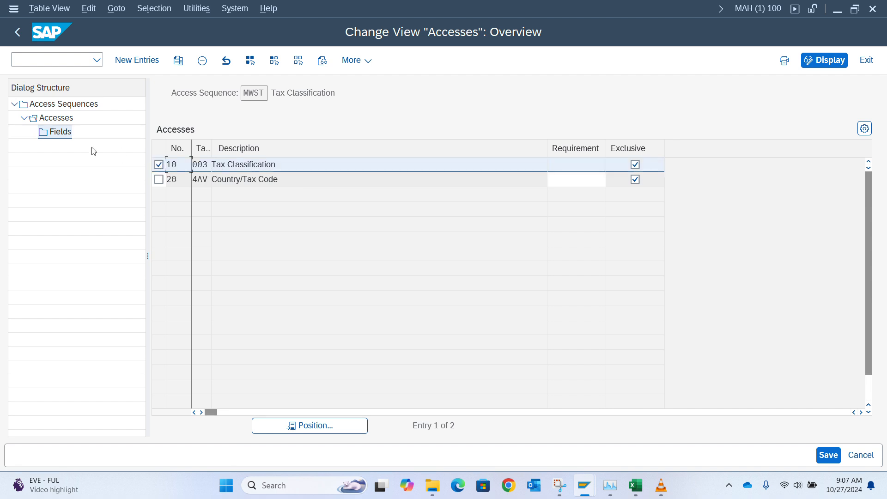
pyautogui.doubleClick(65, 133)
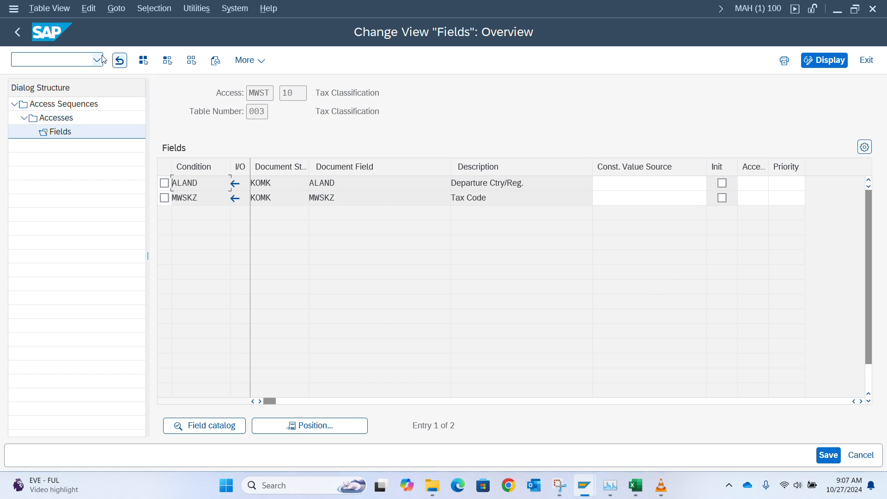
pyautogui.click(17, 33)
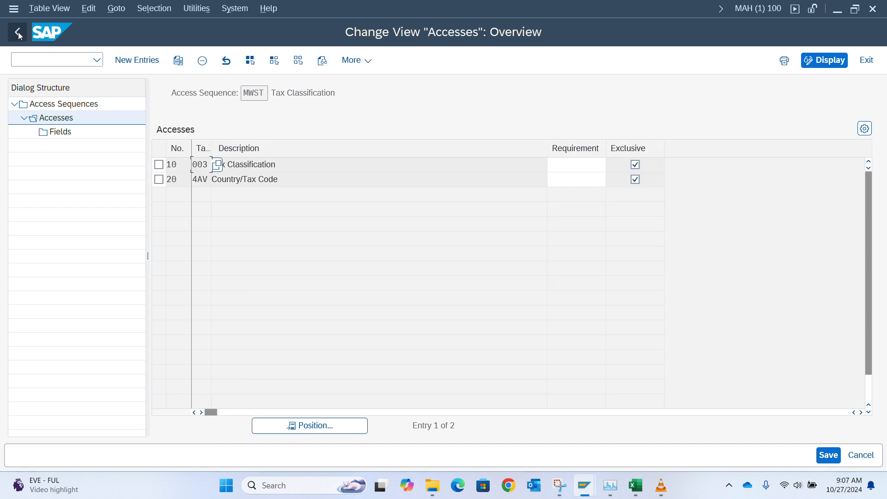
pyautogui.click(17, 34)
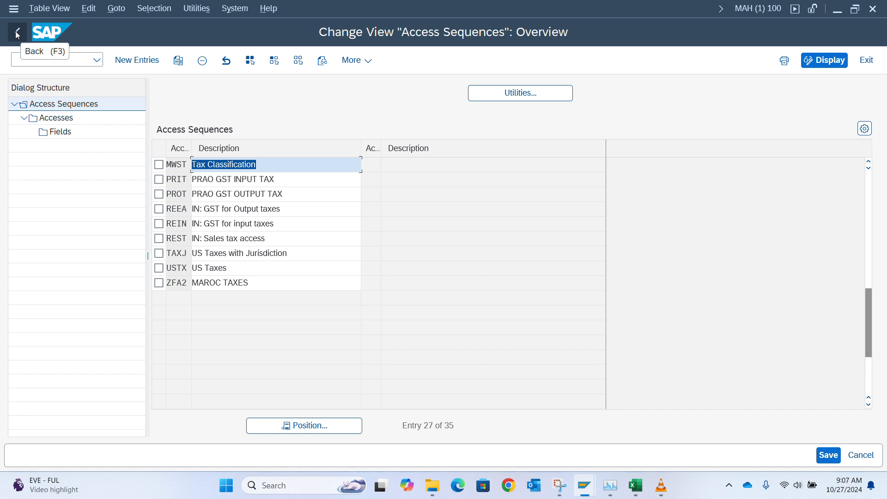
pyautogui.click(17, 33)
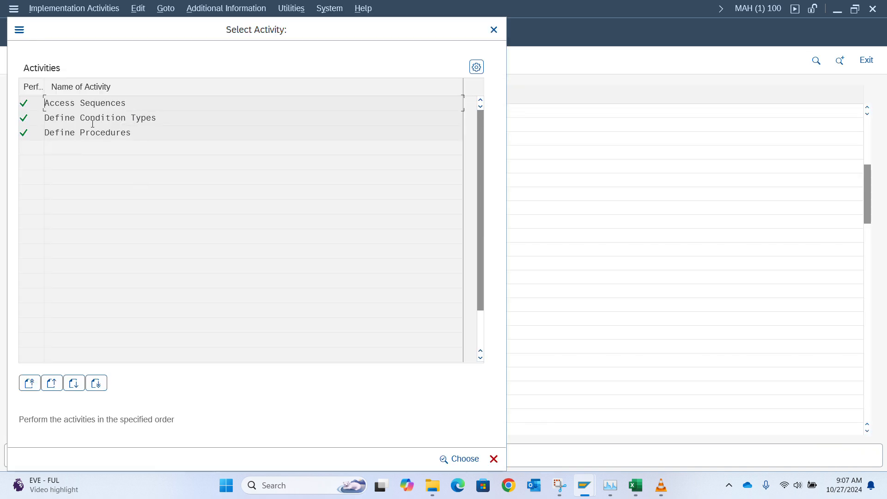
pyautogui.doubleClick(122, 118)
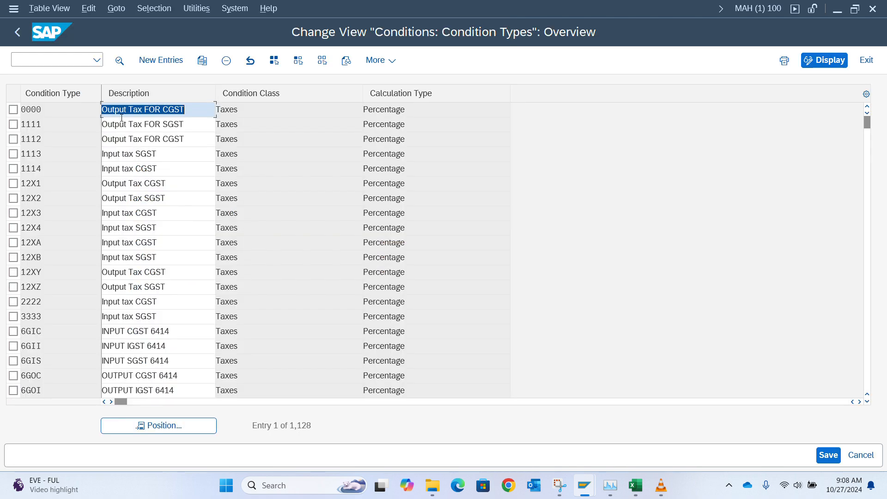
# Step: Find TAXNG in Define Procedures and open its empty Control Data for new steps
pyautogui.click(16, 33)
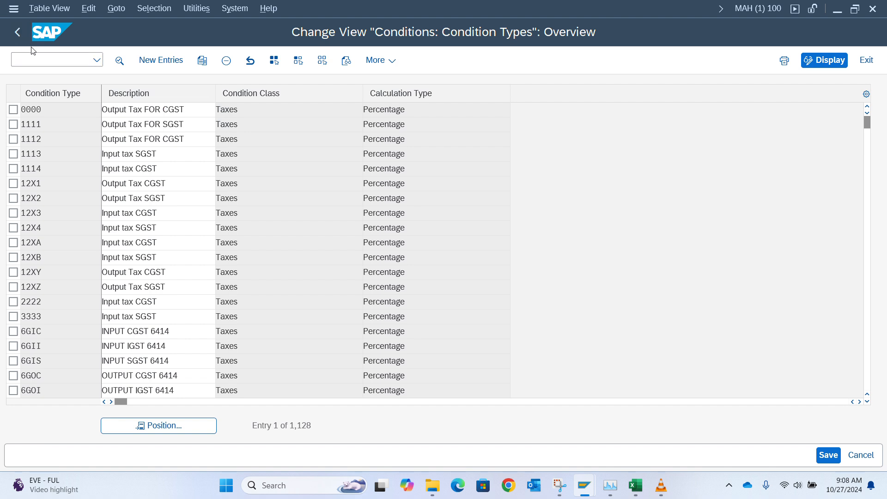
pyautogui.doubleClick(102, 134)
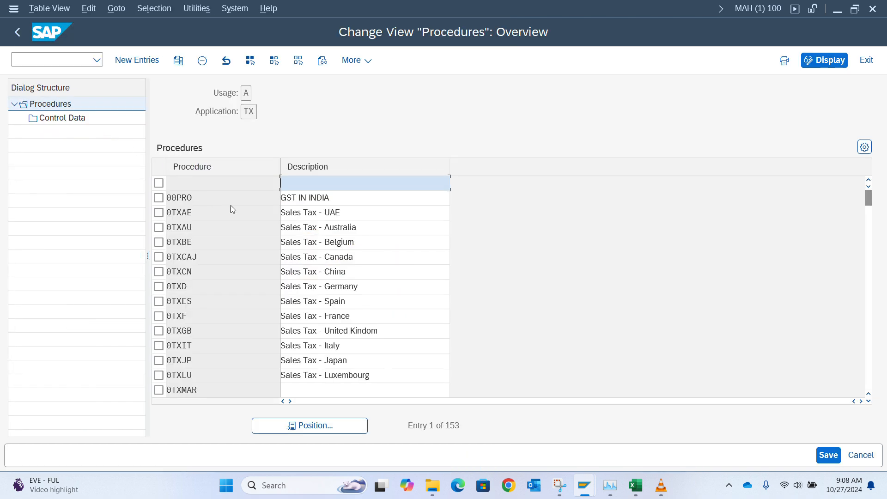
pyautogui.click(352, 431)
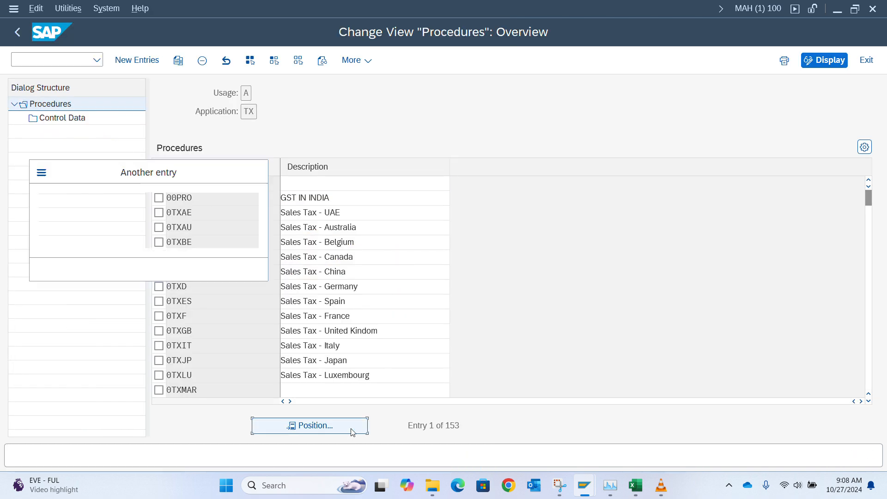
pyautogui.write('ta')
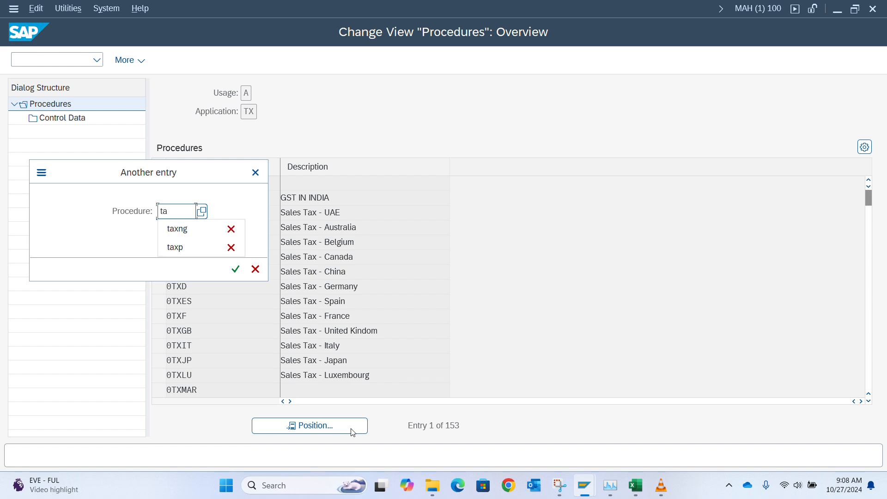
pyautogui.write('xng')
pyautogui.press('Return')
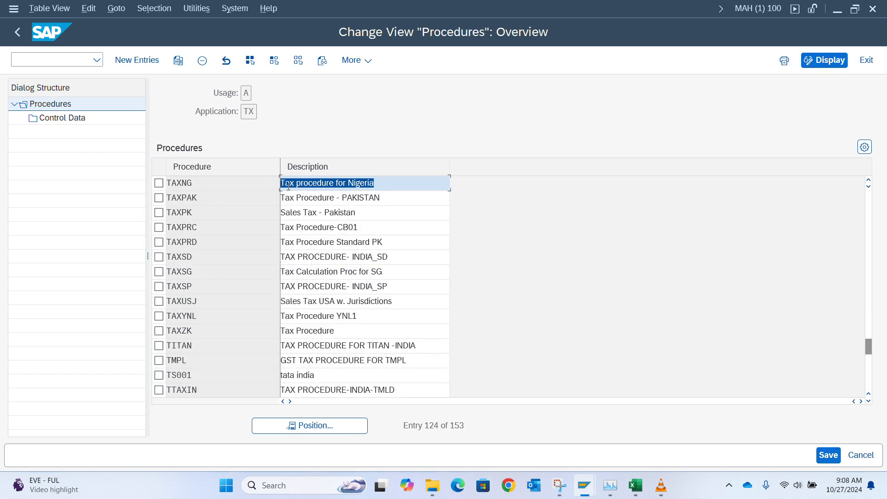
pyautogui.click(159, 183)
pyautogui.doubleClick(59, 119)
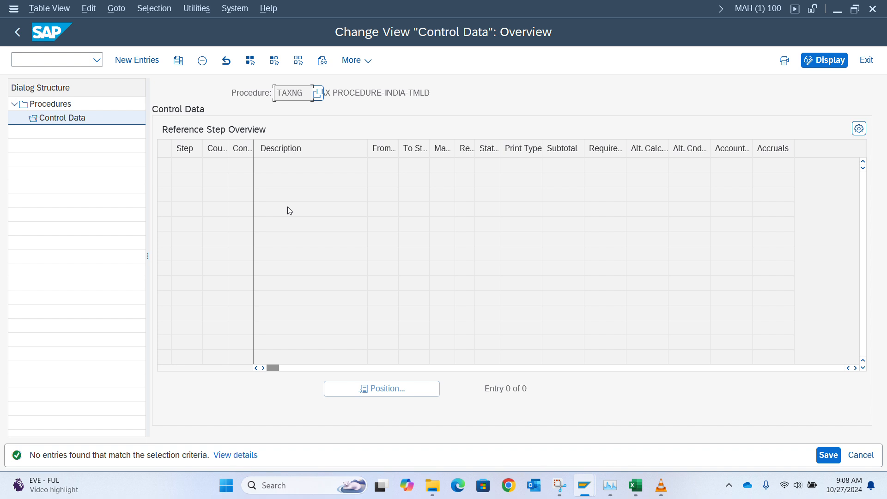
pyautogui.click(146, 63)
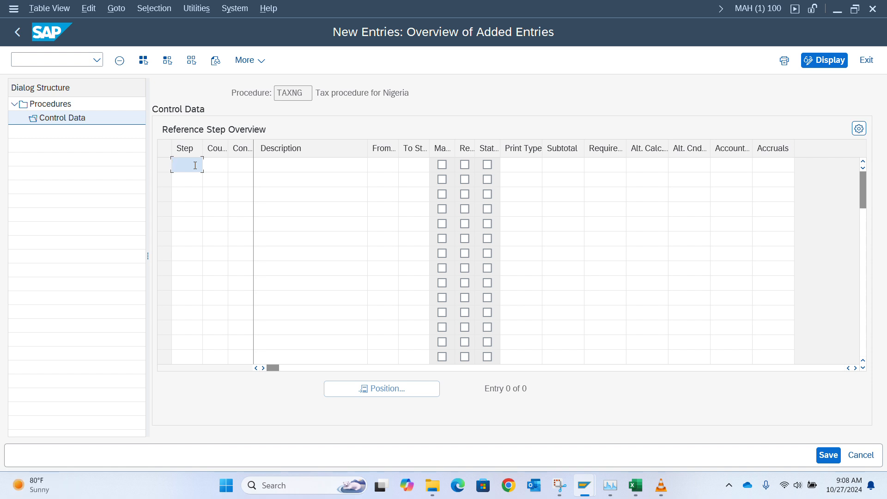
# Step: Add step 100 BASB, step 110 MWAS and step 120 MWVS to TAXNG's control data
pyautogui.write('100')
pyautogui.press('Tab')
pyautogui.press('Tab')
pyautogui.write('basb')
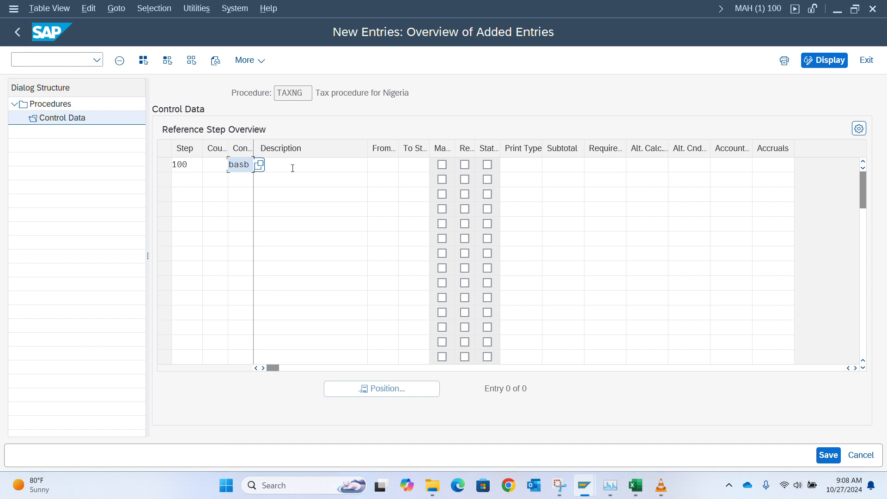
pyautogui.press('Return')
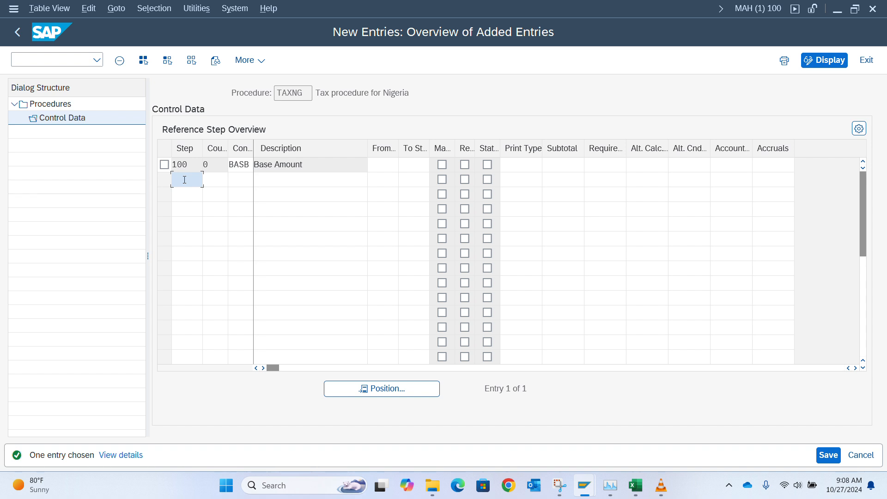
pyautogui.write('0')
pyautogui.press('Tab')
pyautogui.press('Tab')
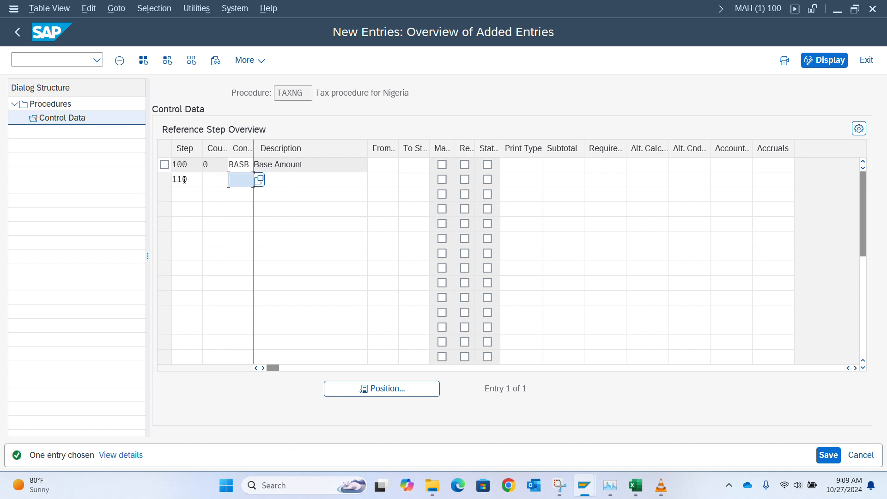
pyautogui.write('mwas')
pyautogui.press('Return')
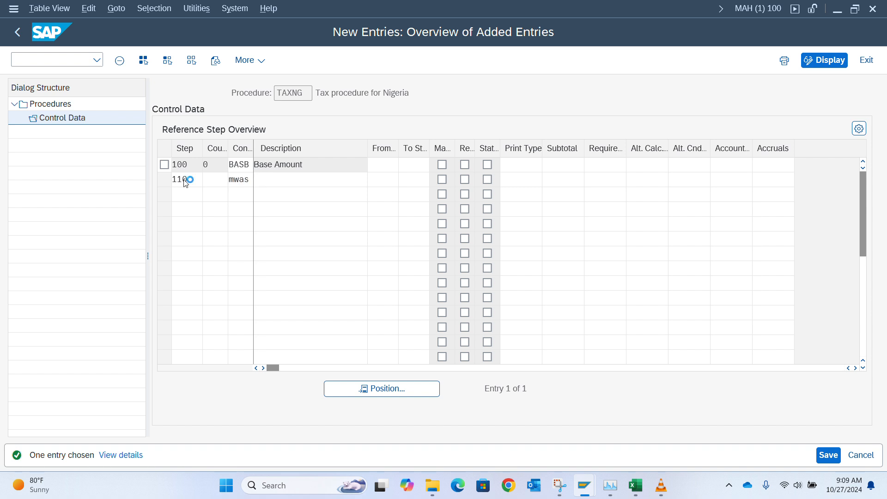
pyautogui.write('120')
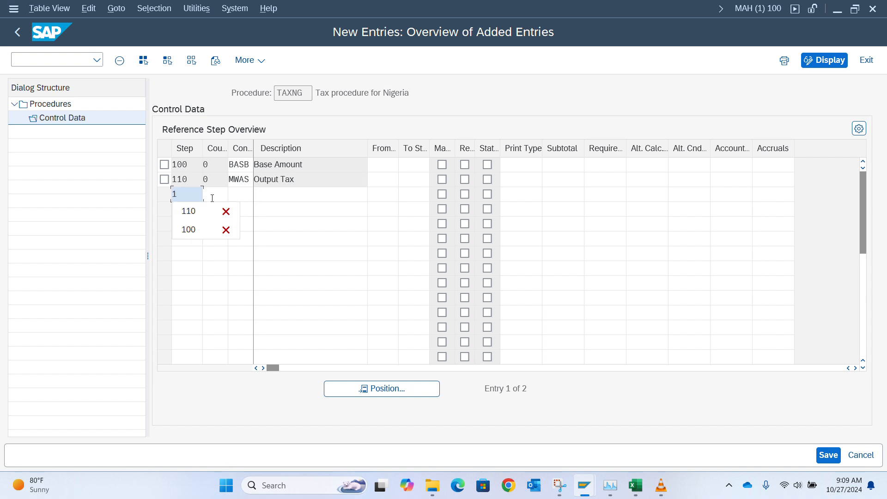
pyautogui.press('Tab')
pyautogui.press('Tab')
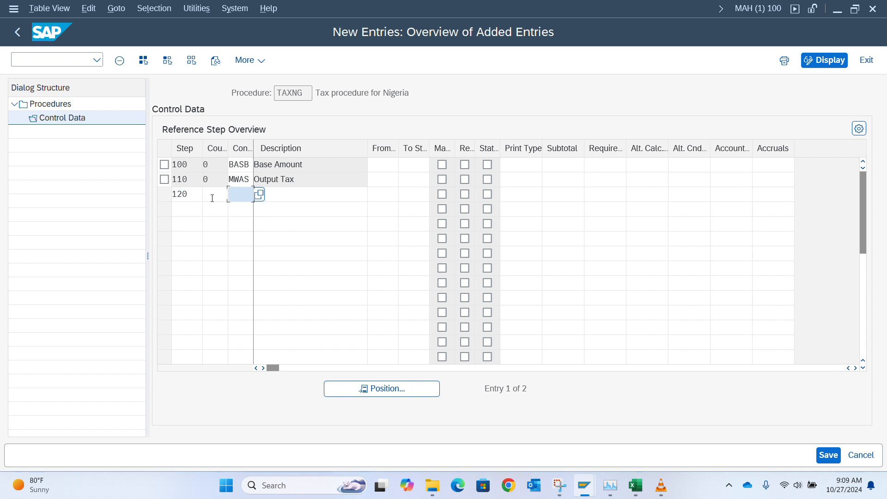
pyautogui.write('mwvs')
pyautogui.press('Return')
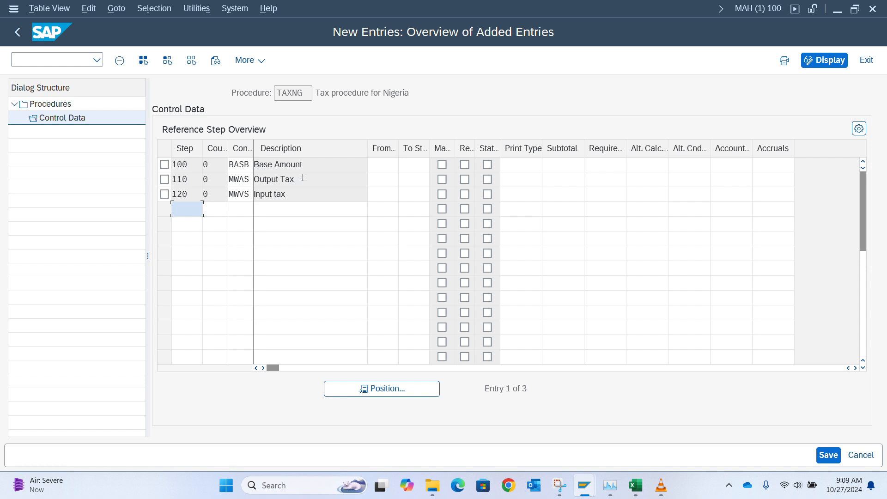
# Step: Set From step 100 on steps 110 and 120, and widen the Account Key column
pyautogui.click(386, 179)
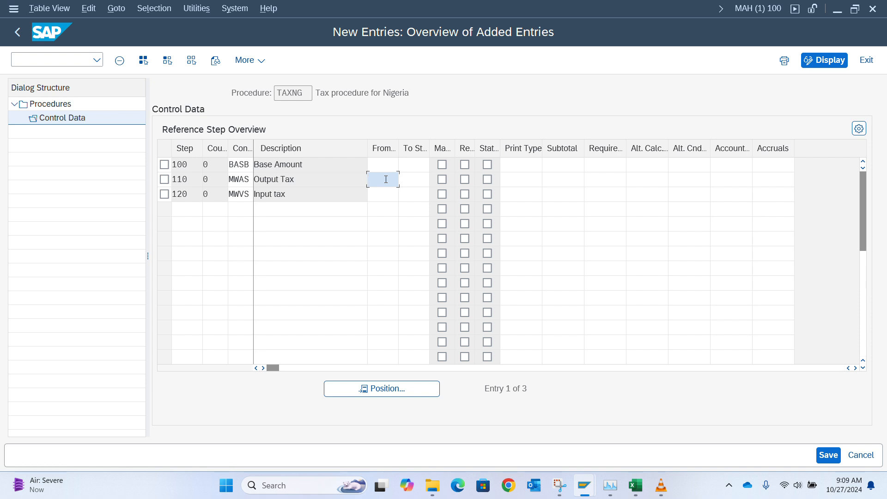
pyautogui.write('100')
pyautogui.click(389, 199)
pyautogui.write('100')
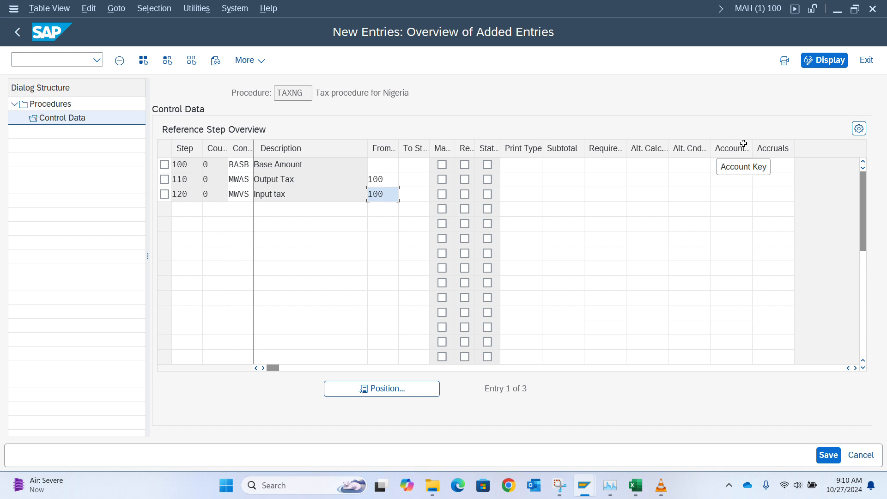
pyautogui.moveTo(711, 148); pyautogui.dragTo(653, 158)
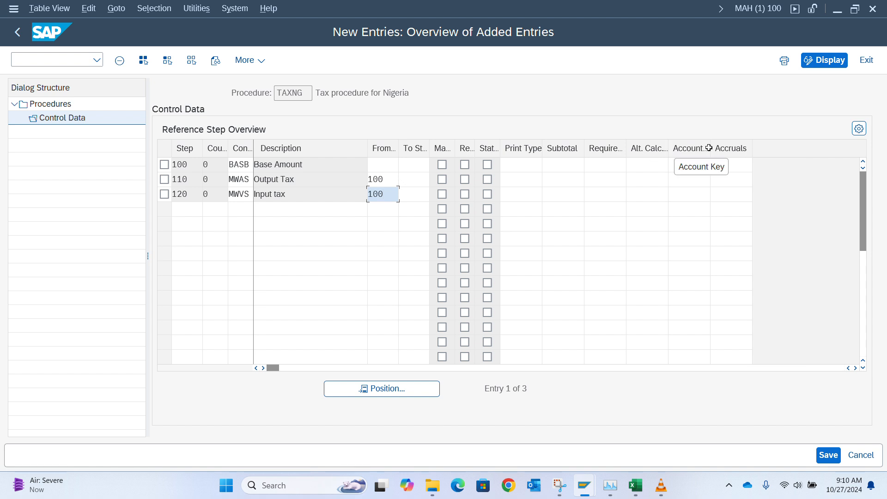
pyautogui.moveTo(711, 148); pyautogui.dragTo(724, 148)
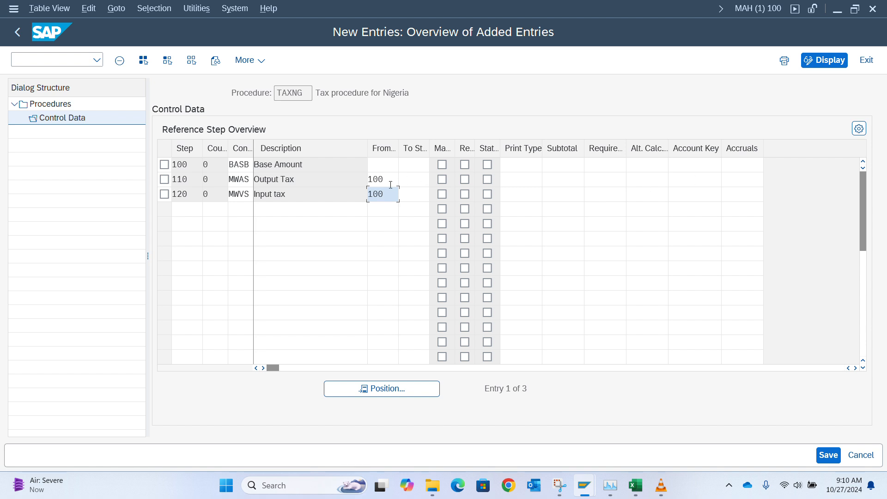
# Step: Assign account key MWS (Output Tax) to step 110 from the account key list
pyautogui.click(683, 180)
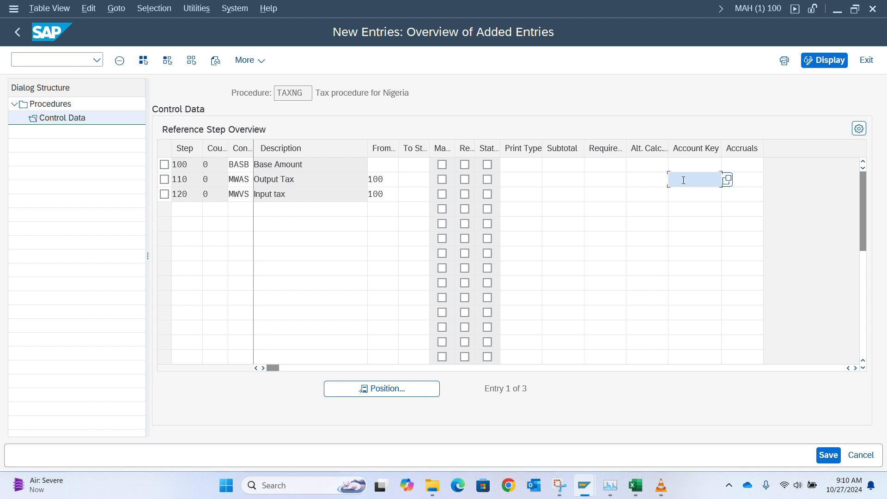
pyautogui.write('m')
pyautogui.press('BackSpace')
pyautogui.click(728, 181)
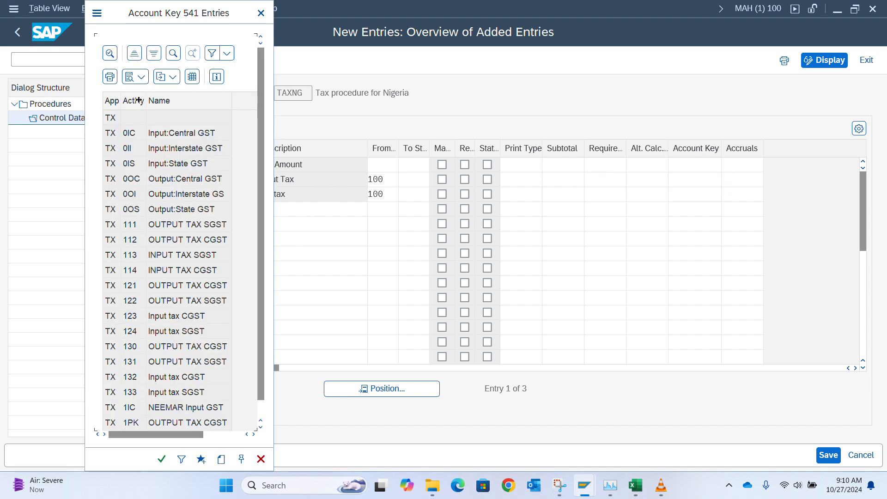
pyautogui.click(174, 54)
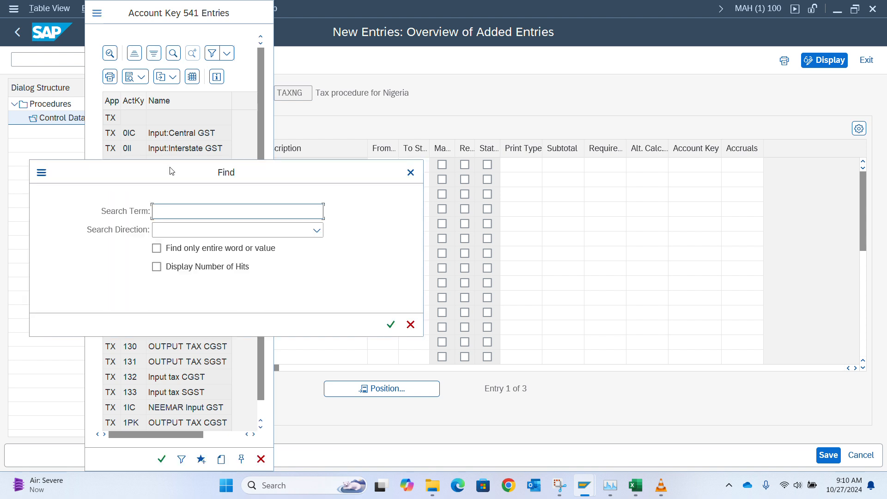
pyautogui.write('mws')
pyautogui.press('Return')
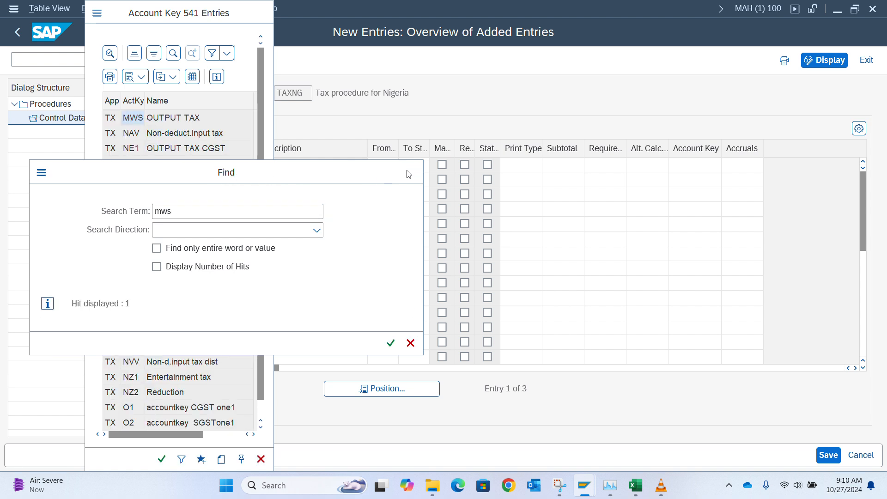
pyautogui.press('Escape')
pyautogui.doubleClick(134, 119)
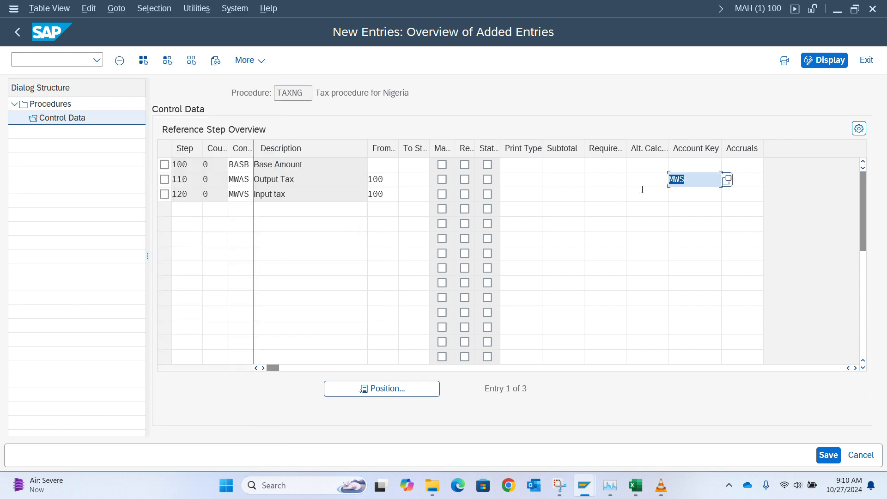
# Step: Assign account key VST (Input Tax) to step 120 and confirm the entries
pyautogui.click(691, 193)
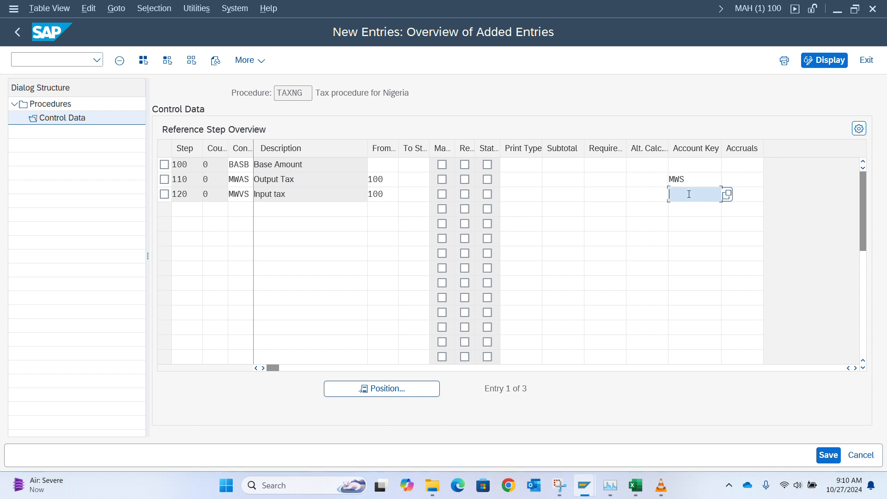
pyautogui.click(727, 195)
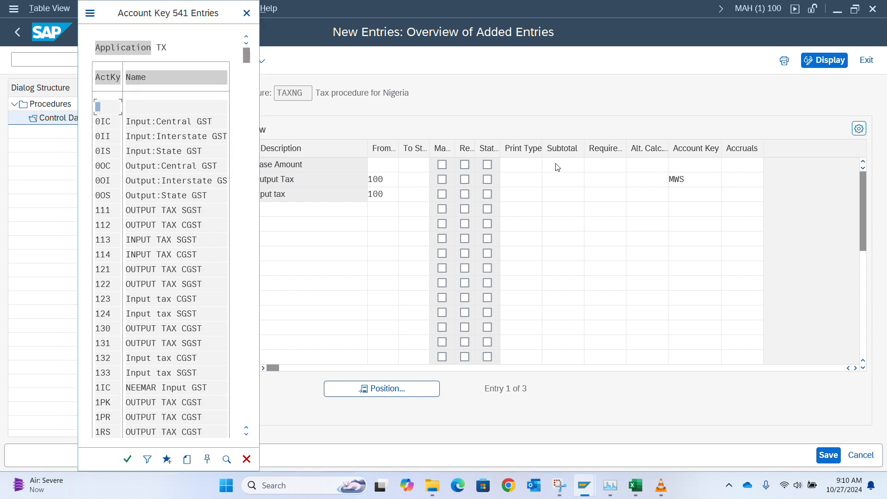
pyautogui.click(227, 459)
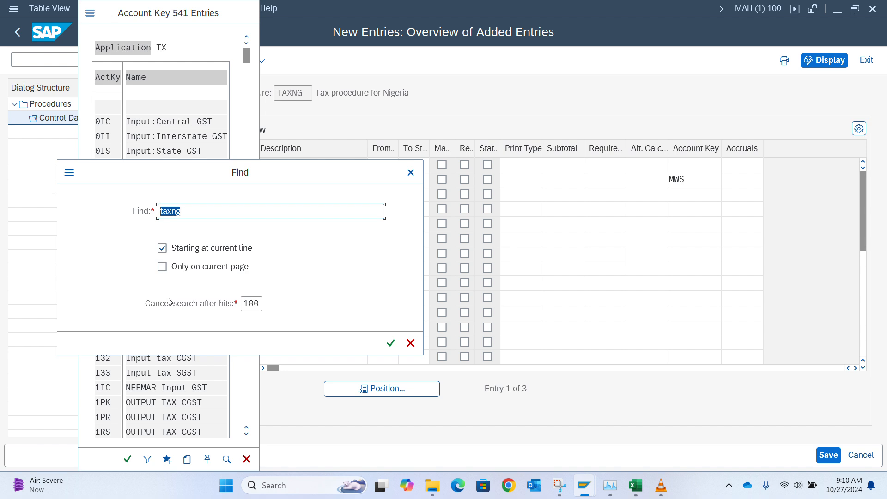
pyautogui.write('vsdt')
pyautogui.press('Return')
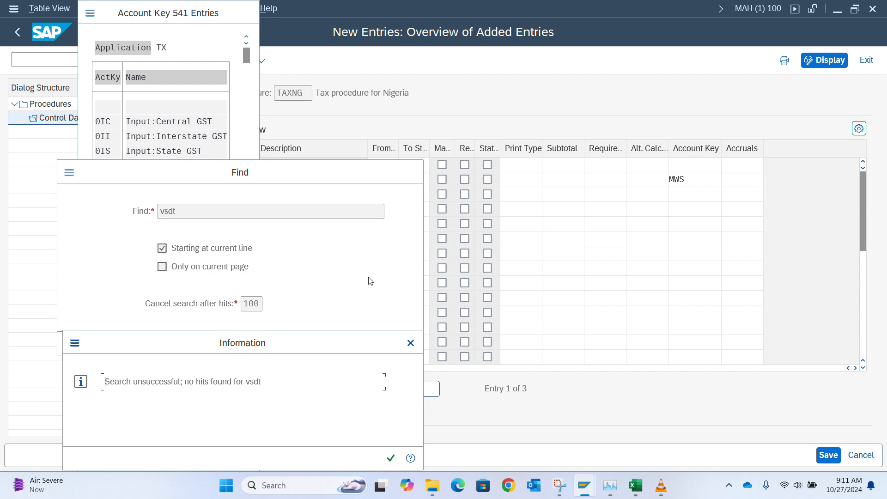
pyautogui.click(411, 343)
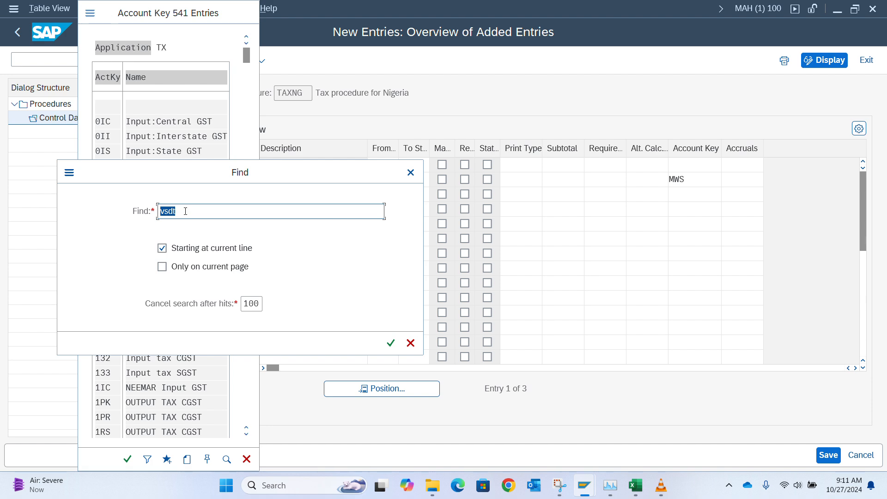
pyautogui.write('vst')
pyautogui.press('Return')
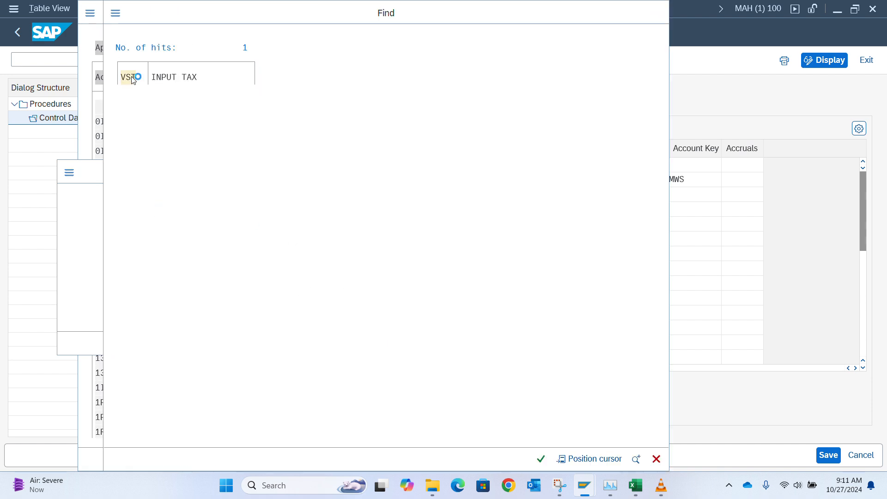
pyautogui.click(129, 79)
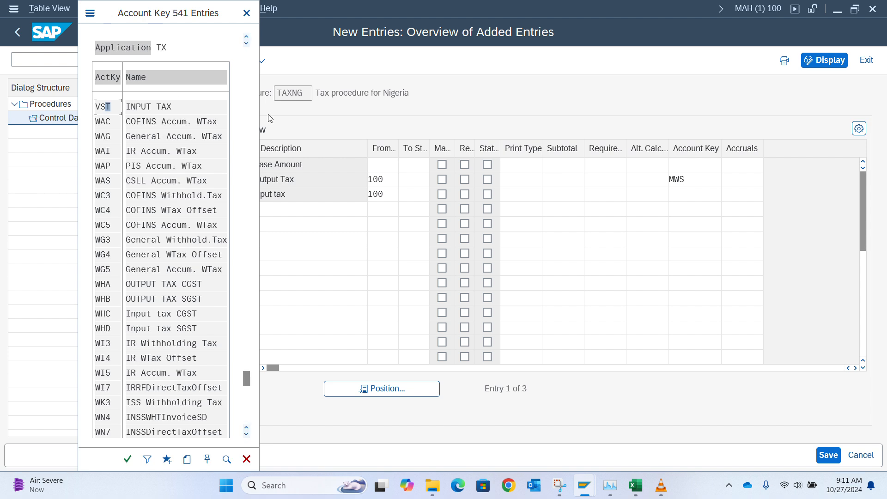
pyautogui.doubleClick(108, 108)
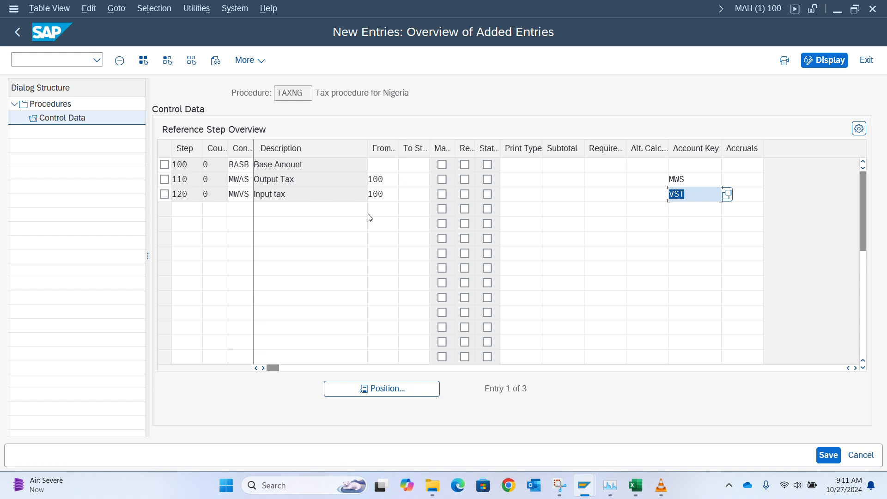
pyautogui.press('Return')
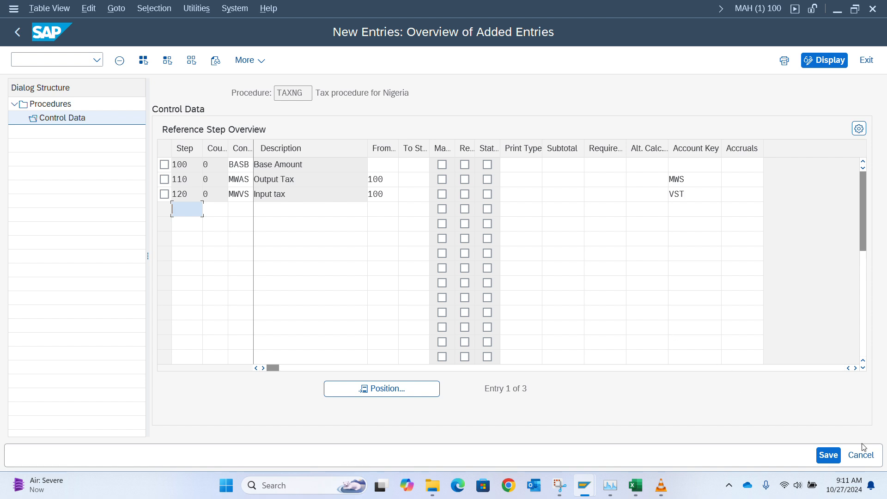
# Step: Save the TAXNG control data to the customizing request and go back to the activity list
pyautogui.click(828, 456)
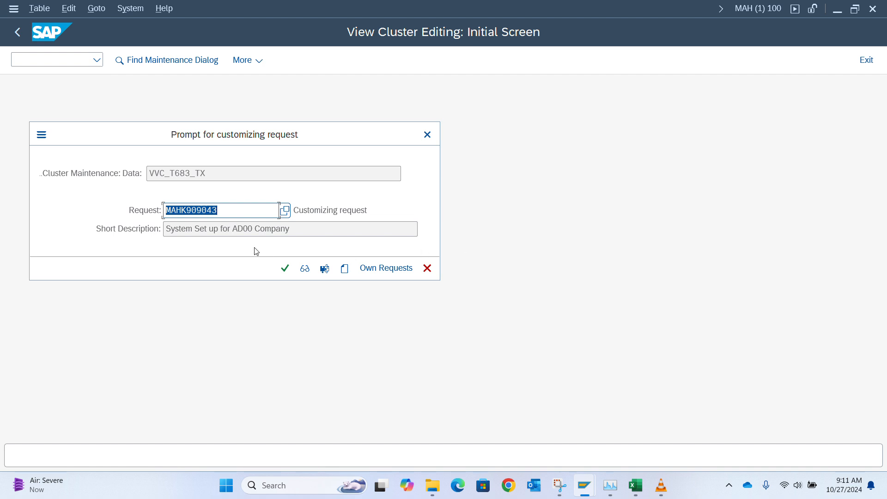
pyautogui.click(289, 267)
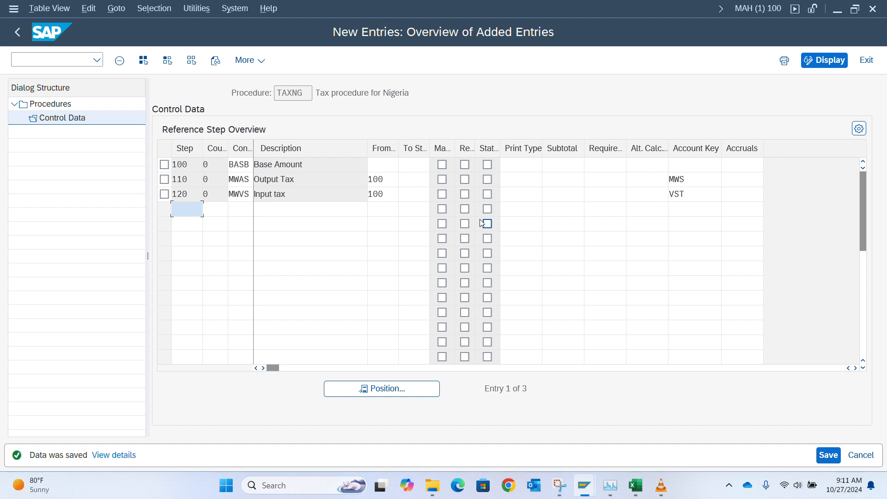
pyautogui.click(25, 35)
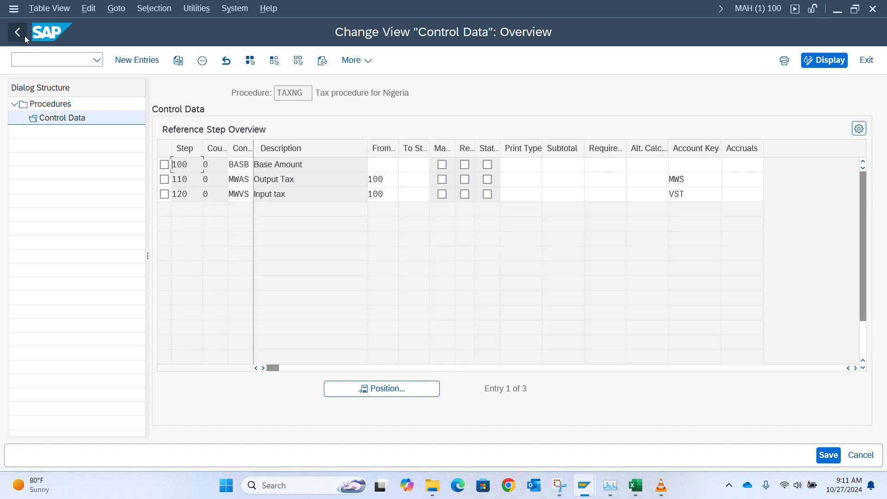
pyautogui.click(16, 27)
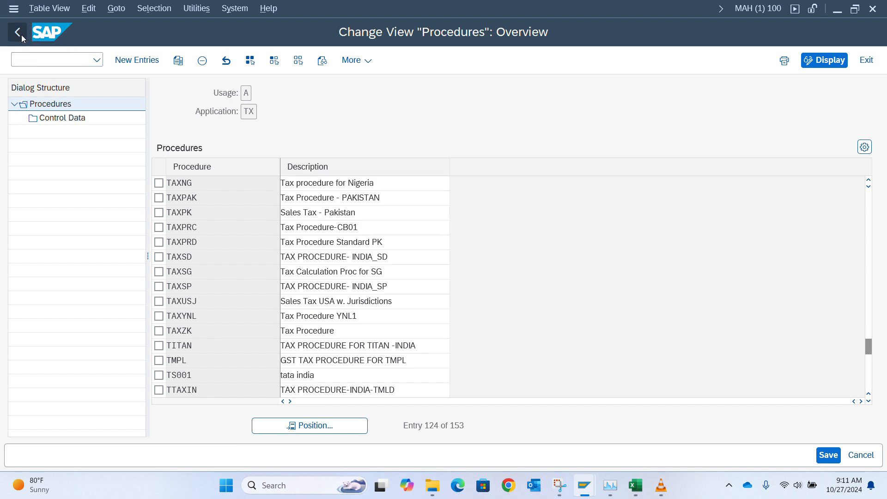
pyautogui.click(20, 33)
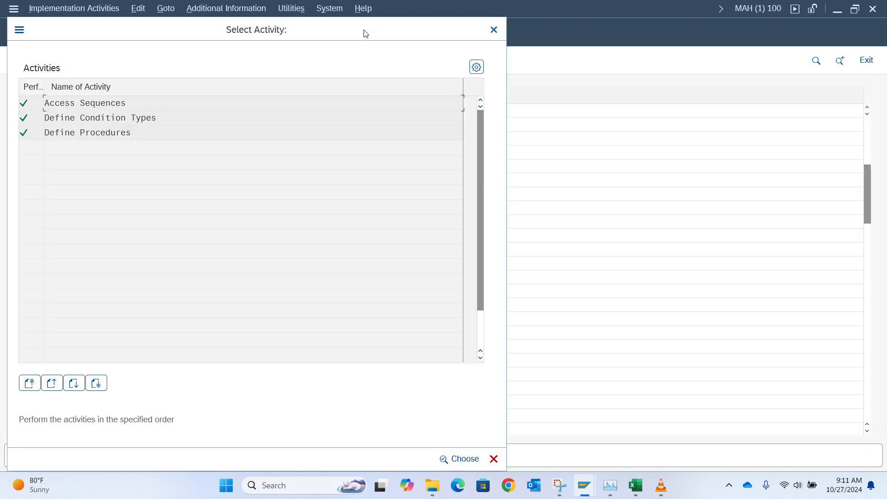
# Step: Centre the Select Activity dialog over the Display IMG screen and switch to the Excel notes
pyautogui.moveTo(344, 37); pyautogui.dragTo(620, 112)
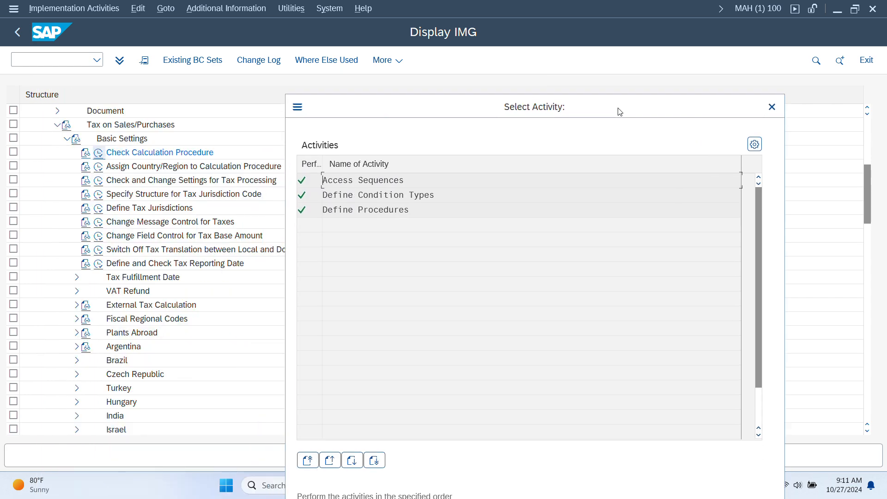
pyautogui.hotkey('alt', 'Tab')
pyautogui.press('Tab')
pyautogui.press('Tab')
pyautogui.press('Tab')
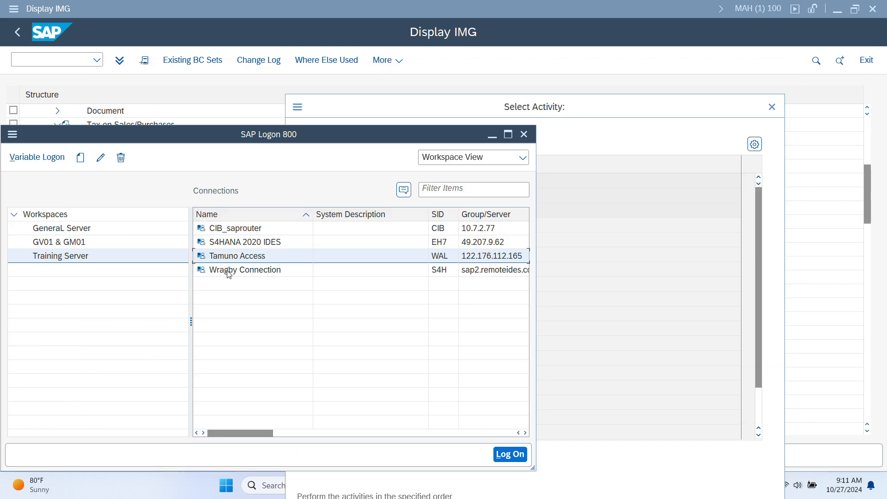
pyautogui.click(542, 209)
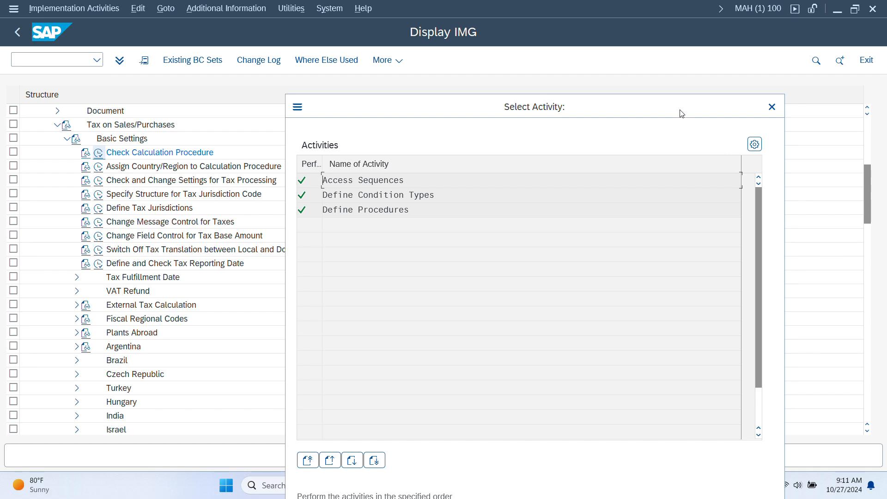
pyautogui.moveTo(685, 113); pyautogui.dragTo(596, 64)
pyautogui.hotkey('alt', 'Tab')
pyautogui.hotkey('alt', 'Tab')
pyautogui.hotkey('alt', 'Tab')
pyautogui.hotkey('alt', 'Tab')
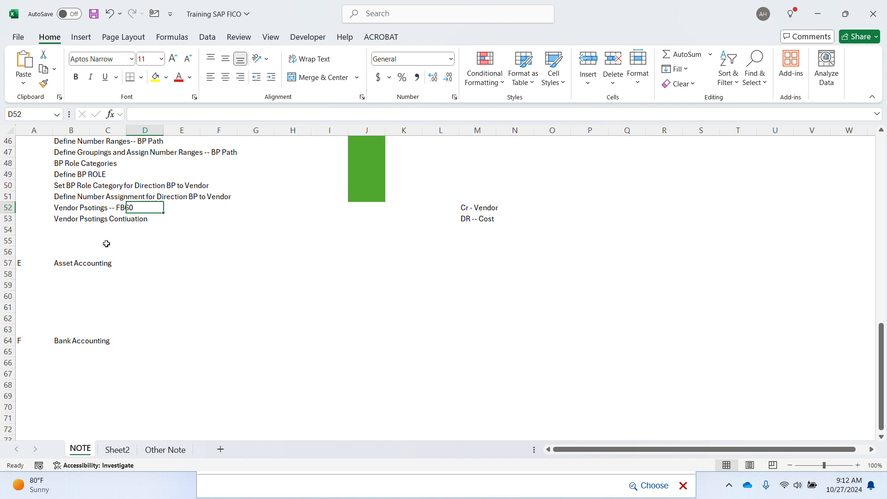
# Step: Move the Excel cursor up to blank cell B23 under 'Maintain Open and close posting period'
pyautogui.click(88, 230)
pyautogui.press('Up')
pyautogui.press('Up')
pyautogui.press('Up')
pyautogui.press('Up')
pyautogui.press('Up')
pyautogui.press('Up')
pyautogui.press('Up')
pyautogui.press('Up')
pyautogui.press('Up')
pyautogui.press('Up')
pyautogui.press('Up')
pyautogui.press('Up')
pyautogui.press('Up')
pyautogui.press('Up')
pyautogui.press('Up')
pyautogui.press('Up')
pyautogui.press('Up')
pyautogui.press('Up')
pyautogui.press('Up')
pyautogui.press('Up')
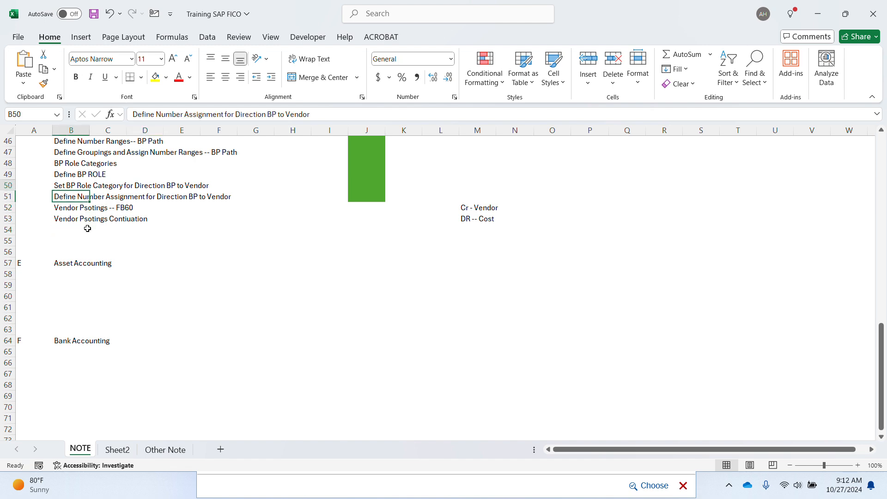
pyautogui.press('Up')
pyautogui.press('Up')
pyautogui.press('Up')
pyautogui.press('Up')
pyautogui.press('Up')
pyautogui.press('Up')
pyautogui.press('Up')
pyautogui.press('Up')
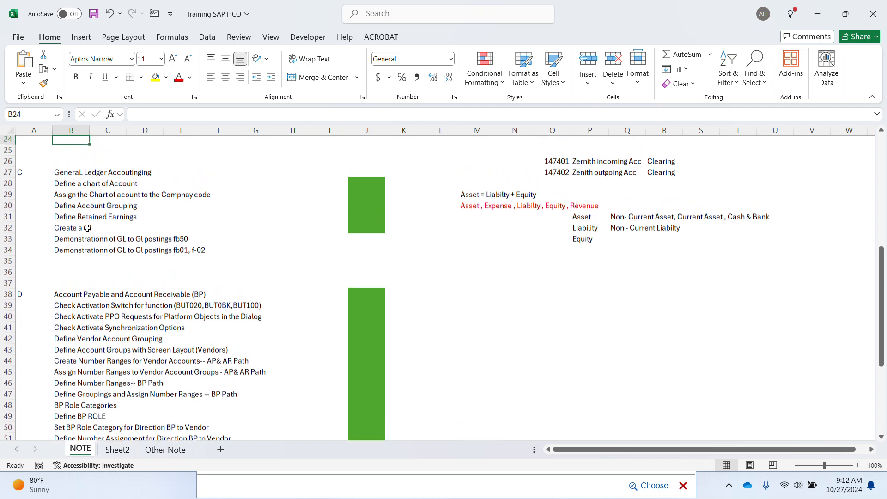
pyautogui.press('Up')
pyautogui.press('Up')
pyautogui.press('Up')
pyautogui.press('Up')
pyautogui.press('Up')
pyautogui.press('Up')
pyautogui.press('Up')
pyautogui.press('Up')
pyautogui.press('Up')
pyautogui.press('Up')
pyautogui.press('Up')
pyautogui.press('Up')
pyautogui.press('Down')
pyautogui.press('Down')
pyautogui.press('Down')
pyautogui.press('Down')
pyautogui.press('Down')
pyautogui.press('Down')
pyautogui.press('Down')
pyautogui.press('Down')
pyautogui.press('Down')
pyautogui.press('Down')
pyautogui.press('Down')
pyautogui.press('Down')
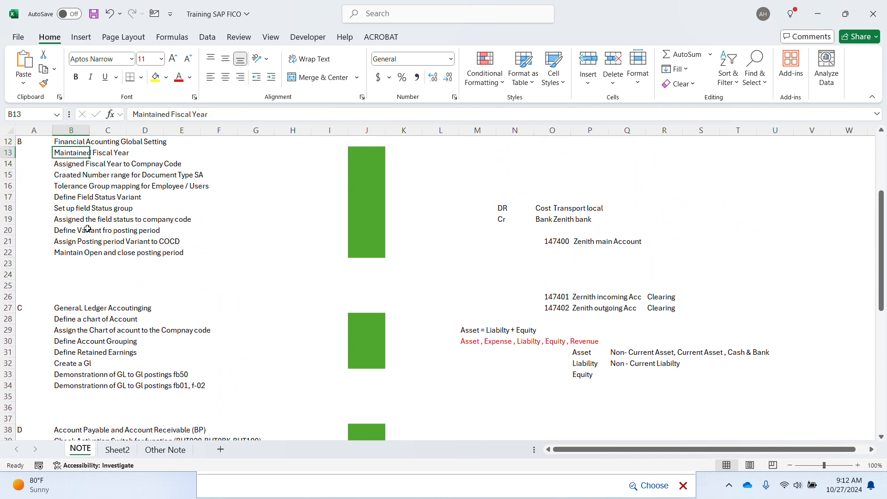
pyautogui.press('Up')
pyautogui.press('Down')
pyautogui.press('Up')
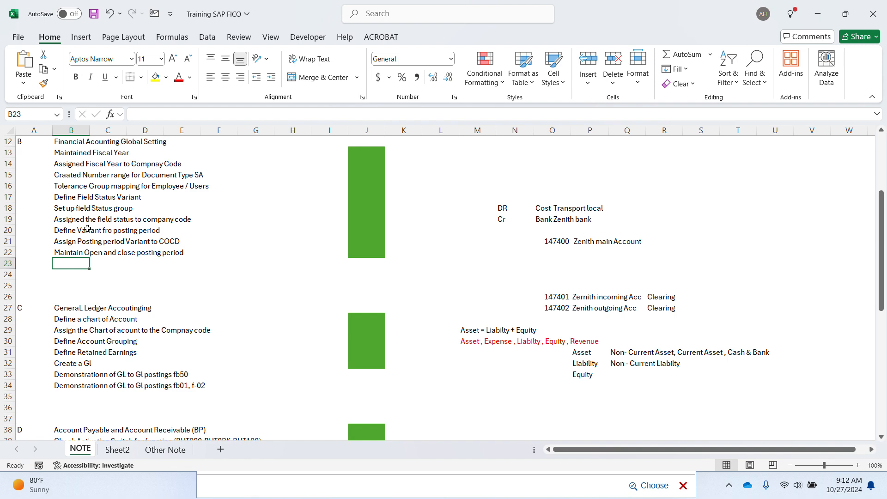
pyautogui.hotkey('alt', 'Tab')
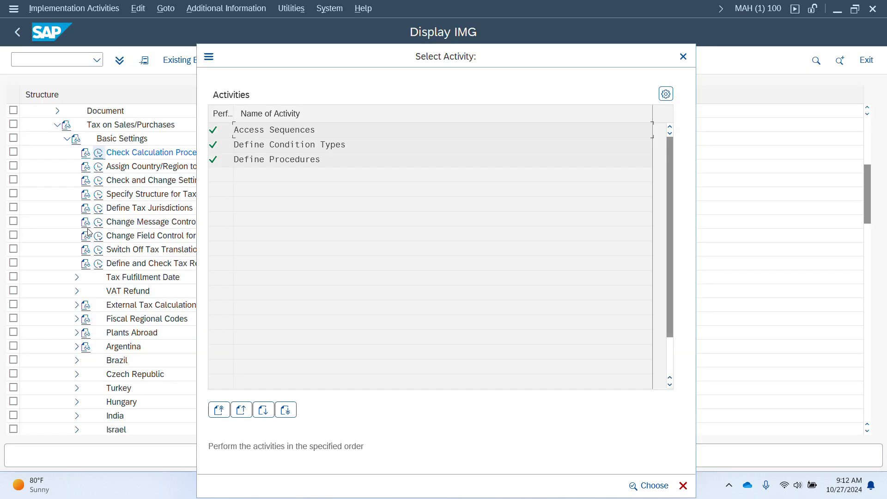
pyautogui.hotkey('alt', 'Tab')
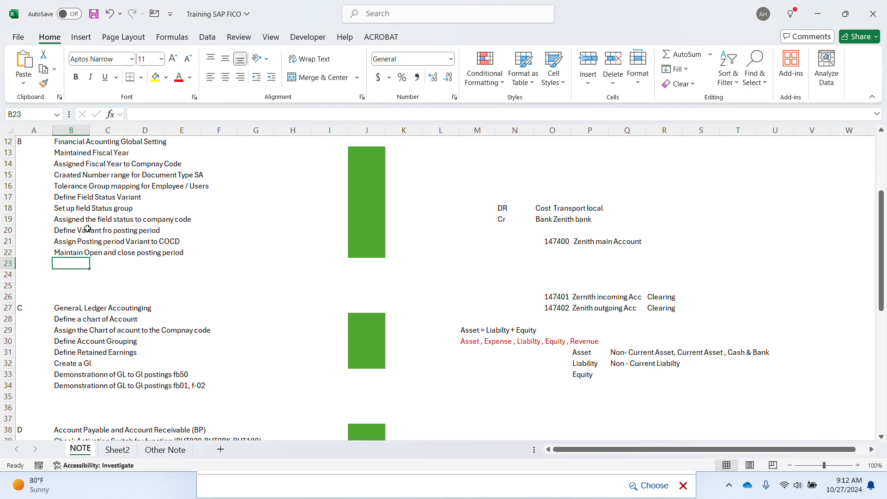
# Step: Enter the note 'Note Access Sequence - MWST' in the notes list
pyautogui.write('De')
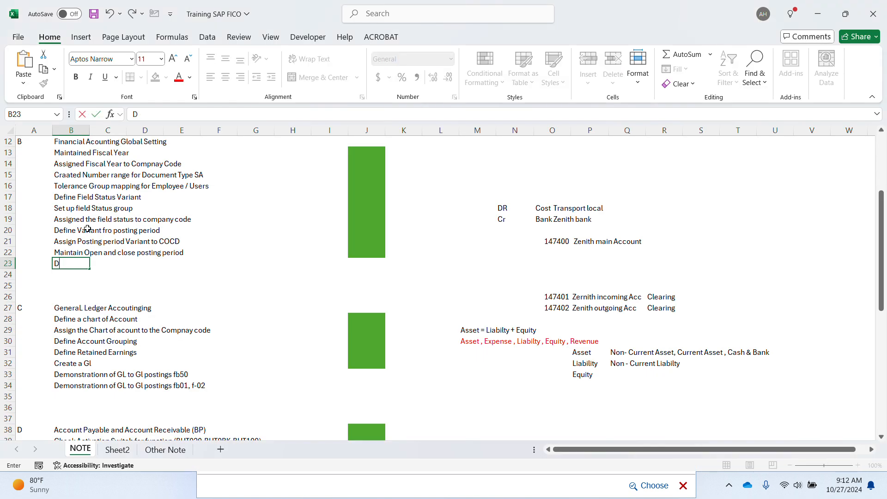
pyautogui.press('BackSpace')
pyautogui.write('Note A')
pyautogui.write('sses')
pyautogui.press('BackSpace')
pyautogui.press('BackSpace')
pyautogui.press('BackSpace')
pyautogui.write('ccess Seque')
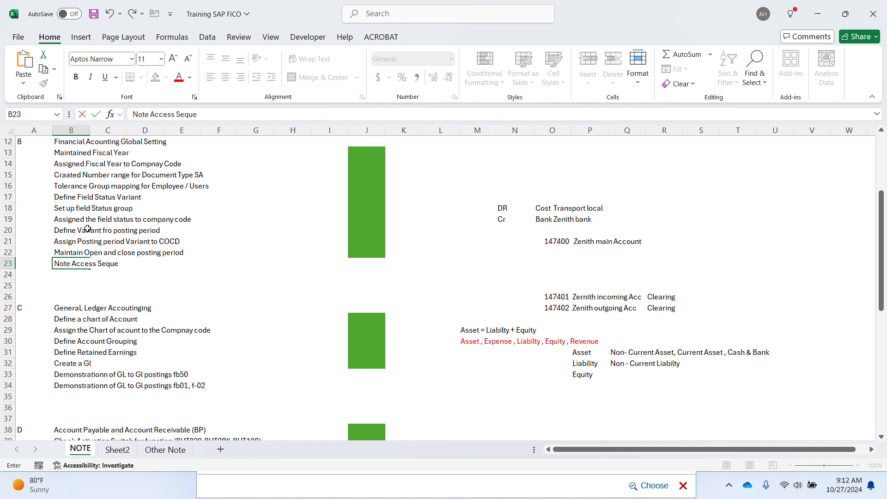
pyautogui.write('nce - MWST')
pyautogui.press('Return')
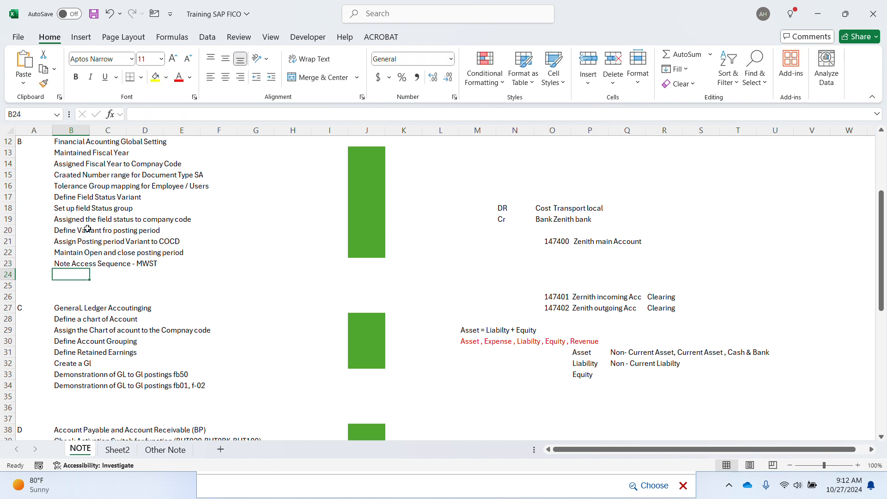
# Step: Write B24 as 'Note Condition Type like BASB- Base Ammount, MWAS- Output TAx, MWVS-Input Tax'
pyautogui.write('NOte')
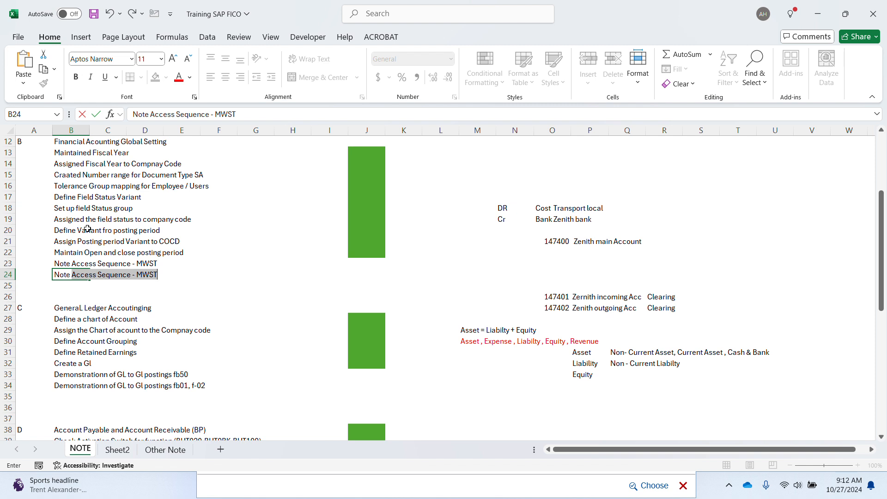
pyautogui.write(' Cond')
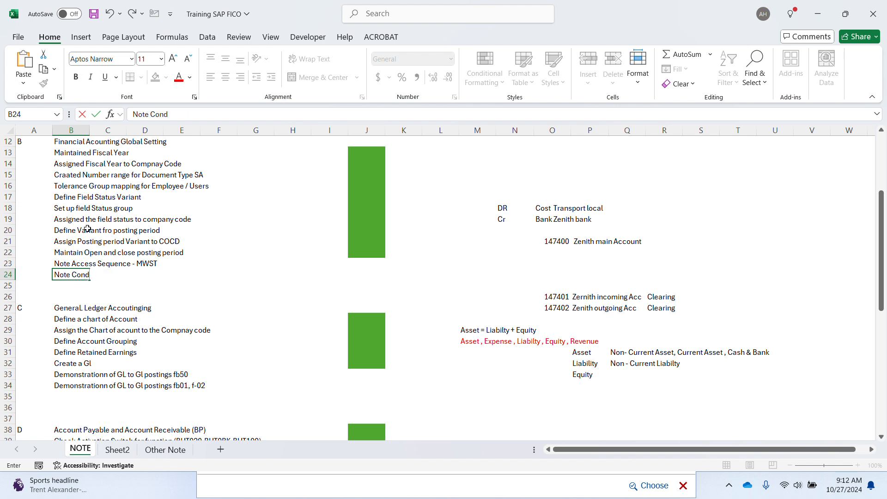
pyautogui.write('ition Type like BASB')
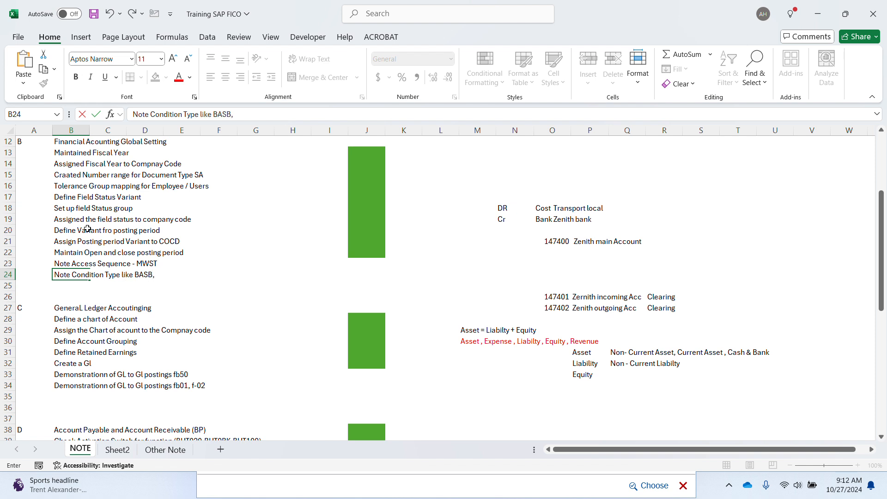
pyautogui.write(', MWAS, MWVS')
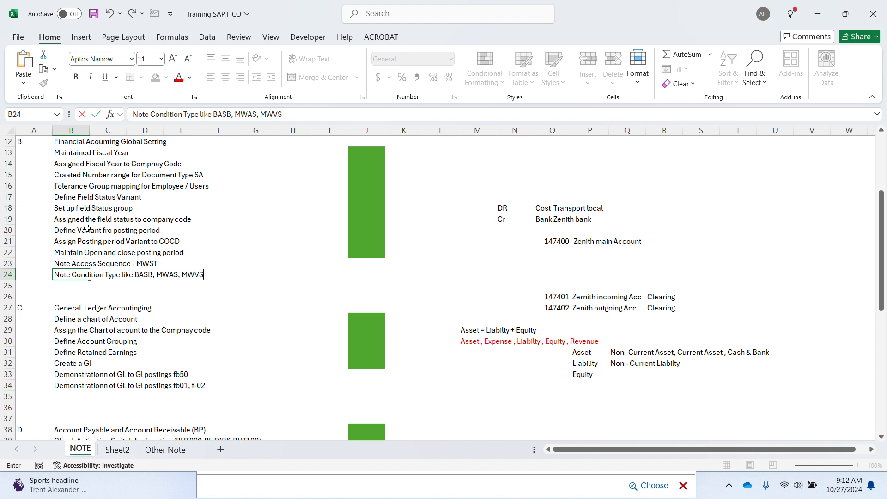
pyautogui.write('-Inout')
pyautogui.press('BackSpace')
pyautogui.press('BackSpace')
pyautogui.write('put Tax')
pyautogui.press('Left')
pyautogui.press('Right')
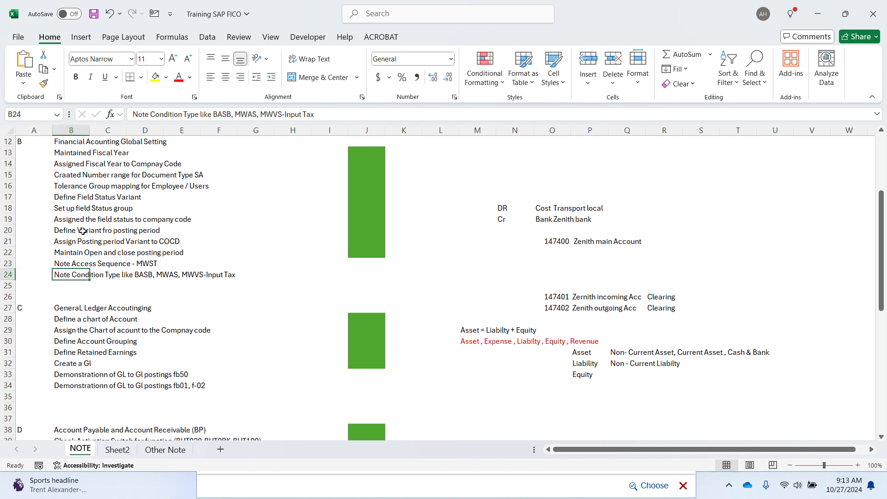
pyautogui.press('F2')
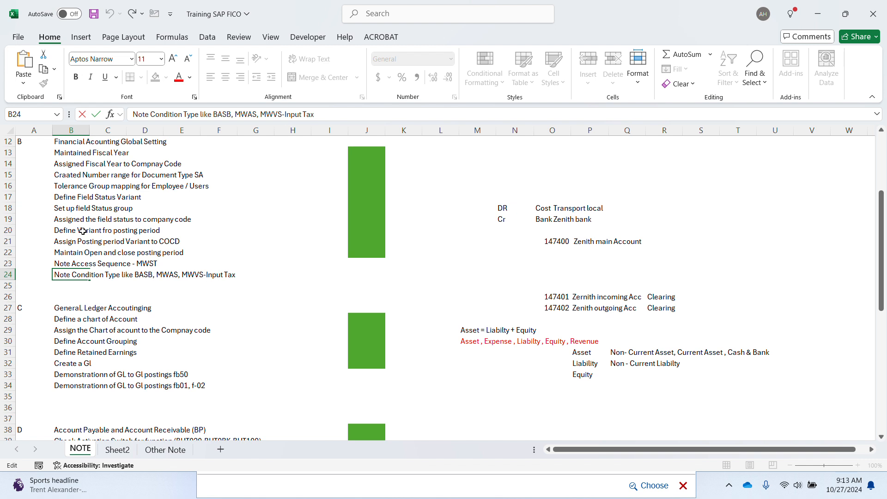
pyautogui.write('- ')
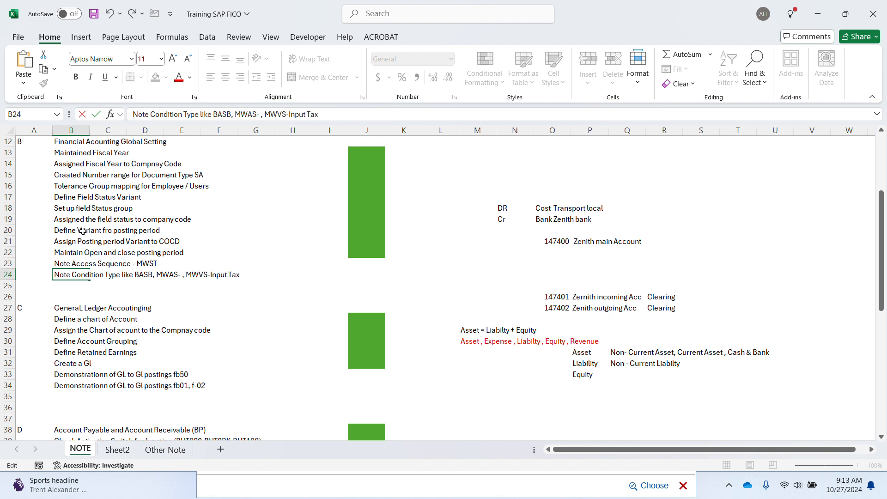
pyautogui.write('Out')
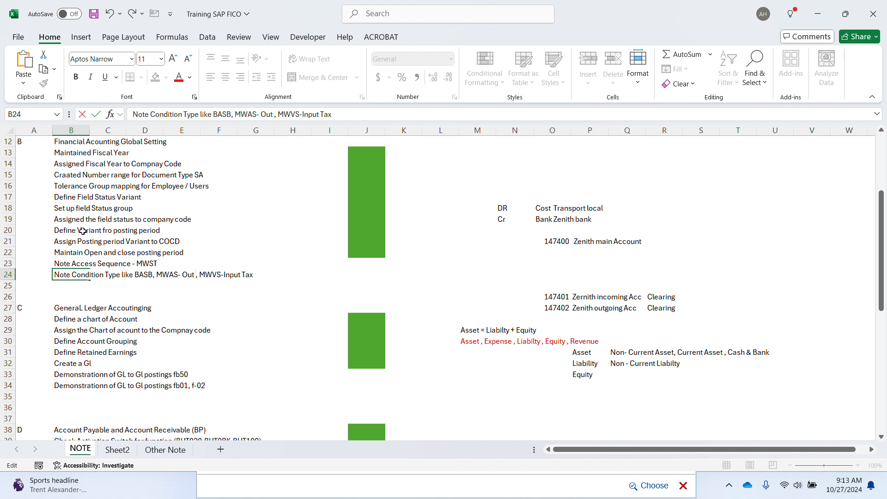
pyautogui.press('BackSpace')
pyautogui.write('put TAx')
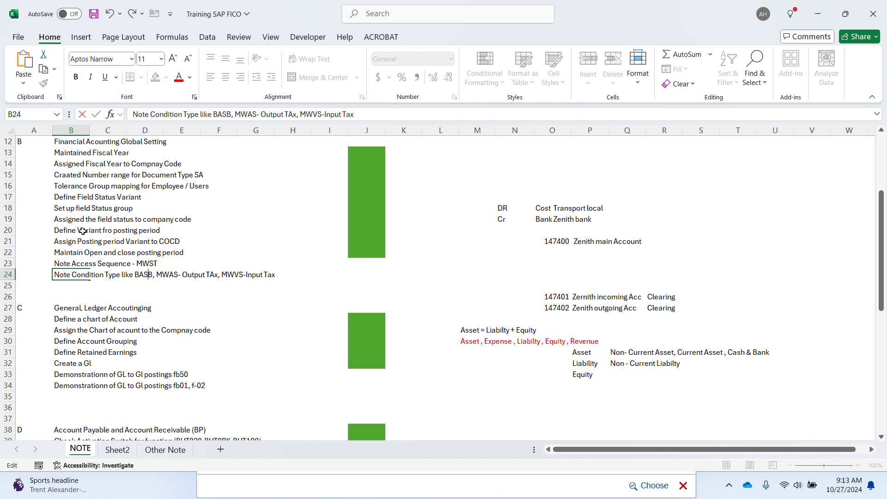
pyautogui.write('- BAsb')
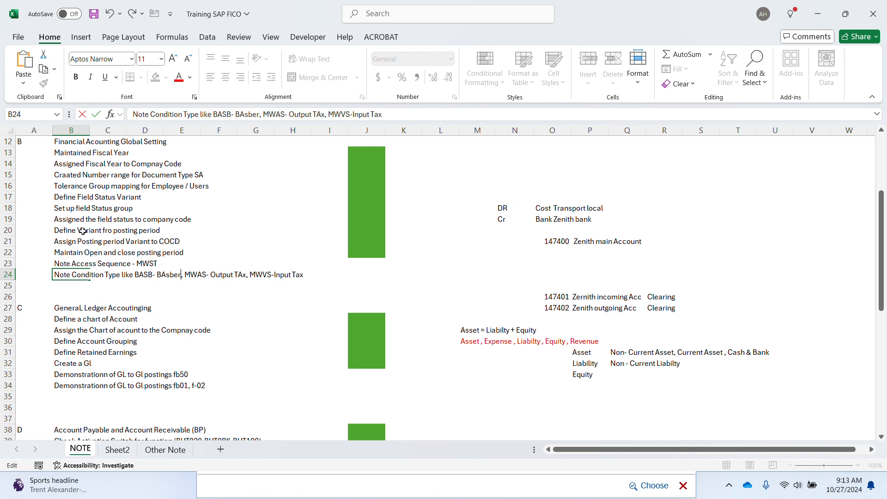
pyautogui.press('BackSpace')
pyautogui.write('e Amm')
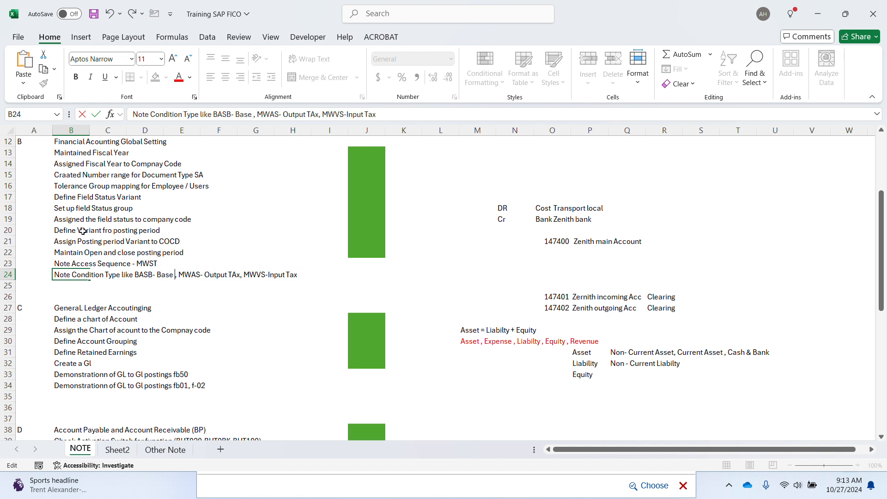
pyautogui.write('ount')
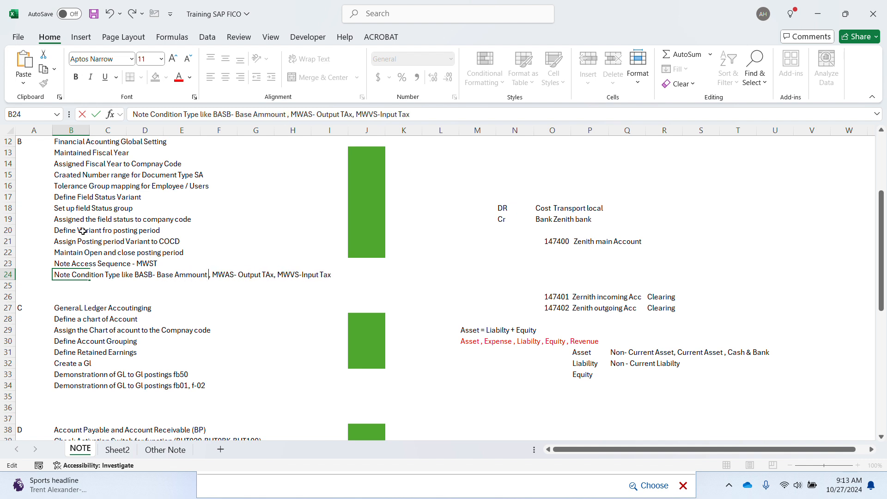
pyautogui.press('Return')
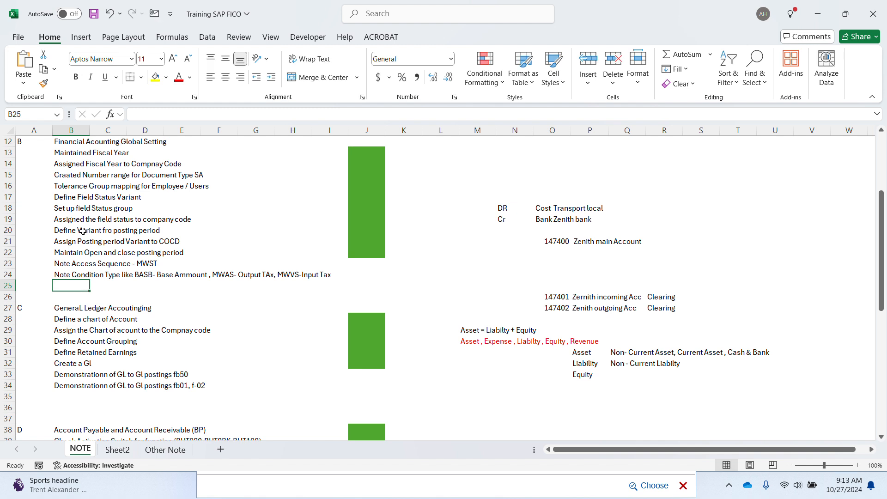
# Step: Add 'Calculation Procedure', insert blank rows at 26, and note 'Assign Calculation Procedure to Control Data'
pyautogui.write('Cal')
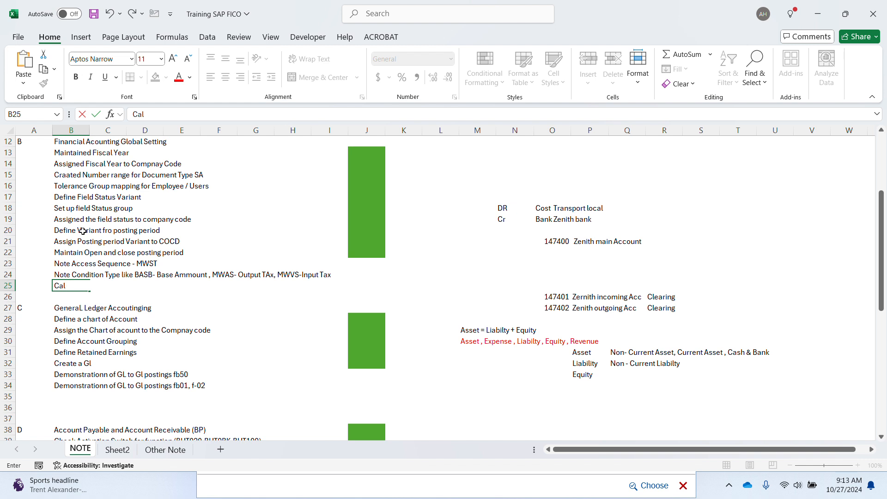
pyautogui.write('culation Procedure')
pyautogui.press('Return')
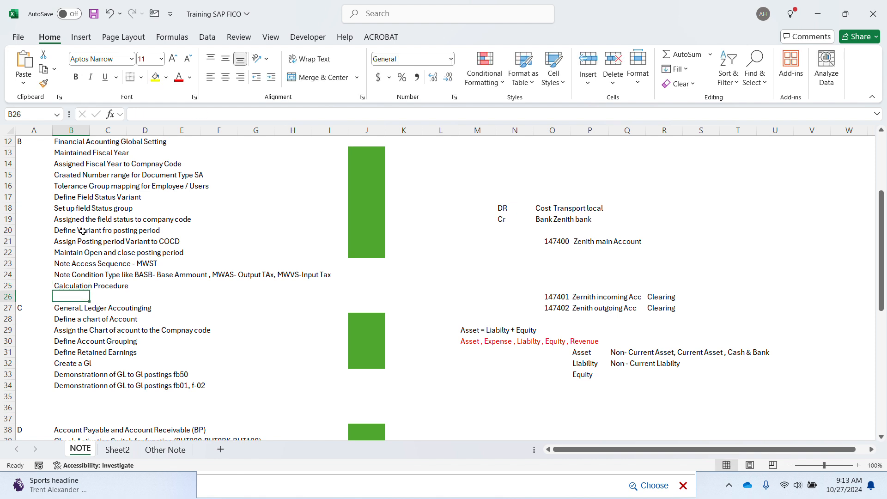
pyautogui.hotkey('shift', 'space')
pyautogui.hotkey('ctrl', 'shift', '+')
pyautogui.hotkey('ctrl', 'shift', '+')
pyautogui.hotkey('ctrl', 'shift', '+')
pyautogui.hotkey('ctrl', 'shift', '+')
pyautogui.hotkey('ctrl', 'shift', '+')
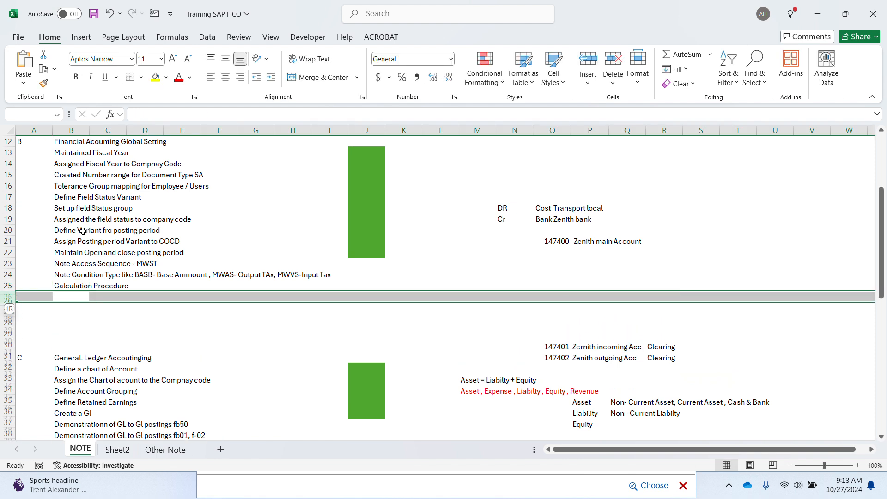
pyautogui.click(68, 297)
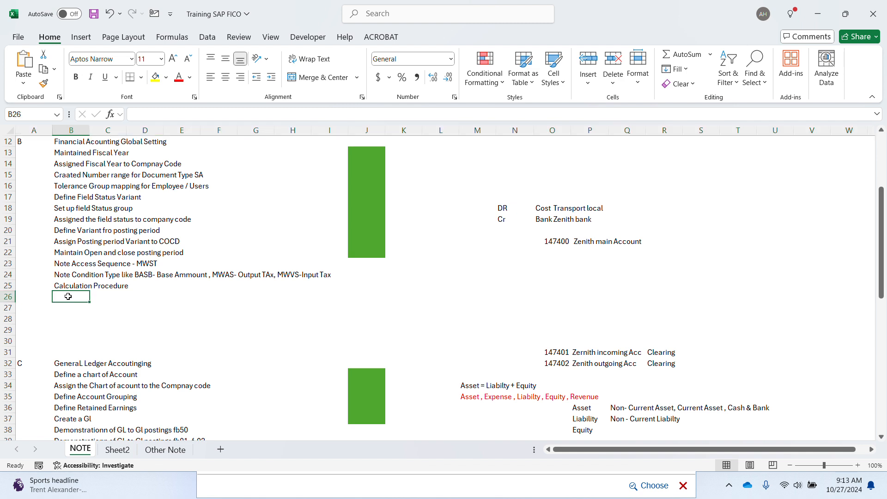
pyautogui.write('Ass')
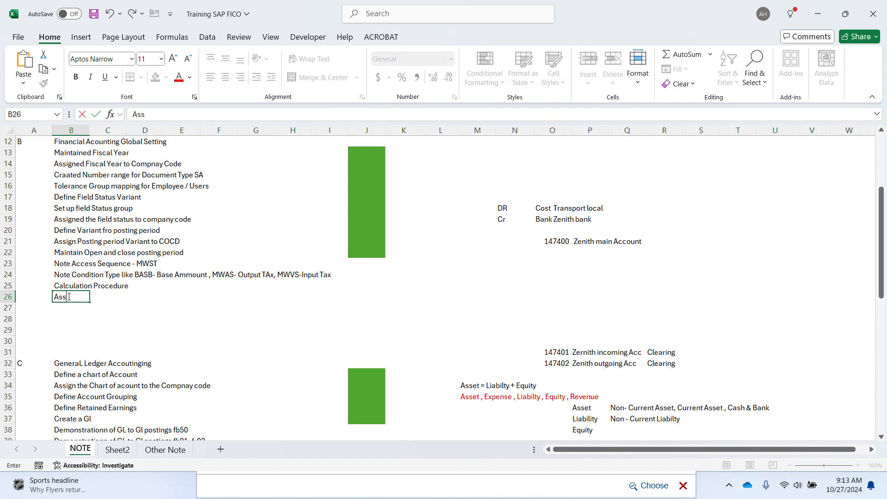
pyautogui.write('ign Calculati')
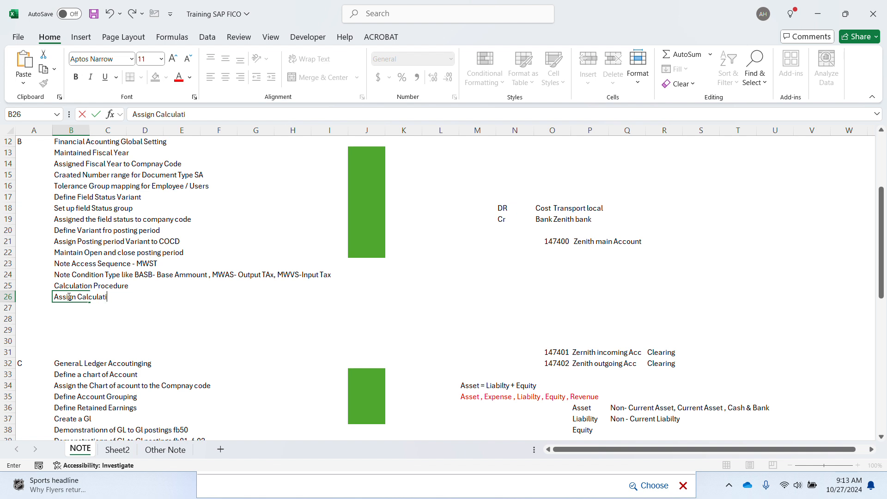
pyautogui.write('on Procedure to')
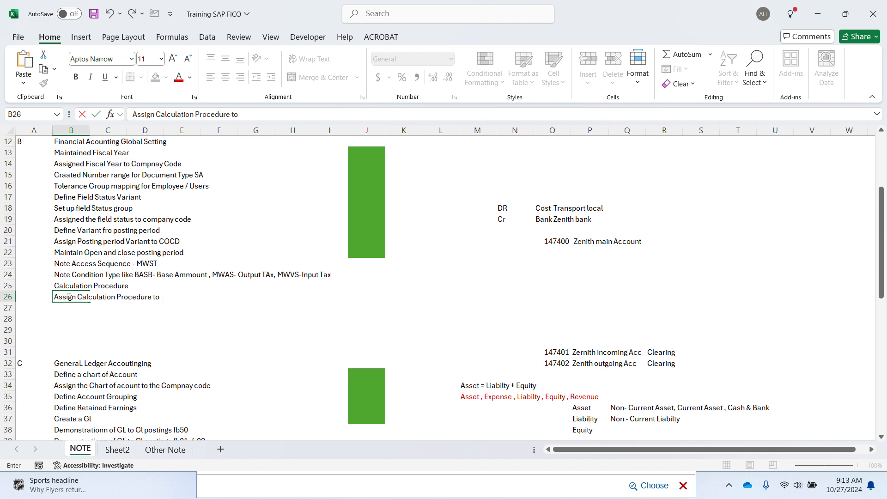
pyautogui.write(' Control Data')
pyautogui.press('Return')
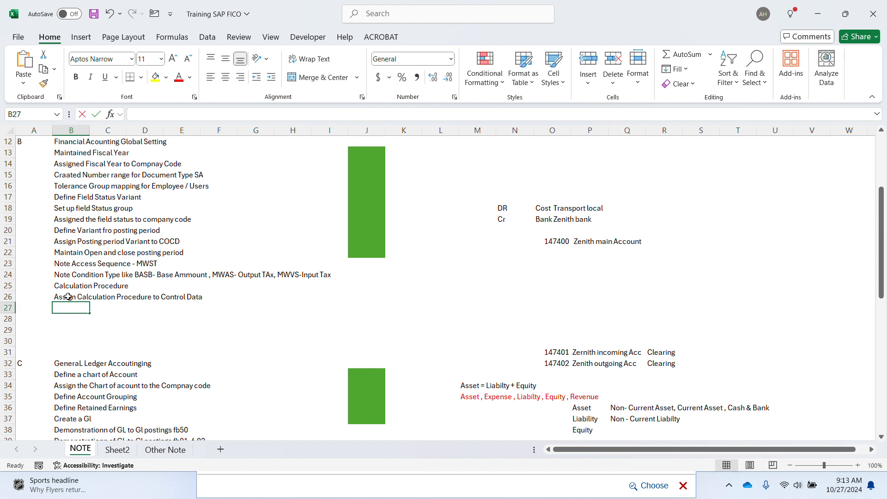
# Step: Add the note 'Assigned Calculation procedure to Country NG'
pyautogui.write('Assigne')
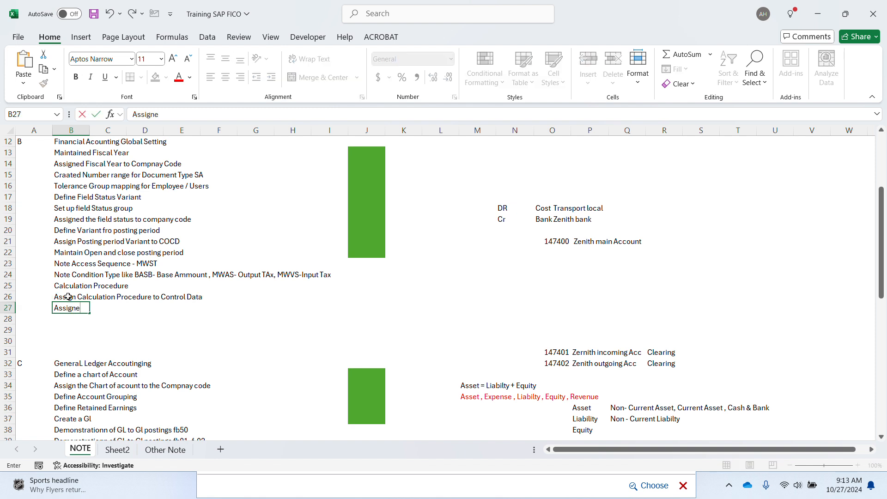
pyautogui.write('d Caxl')
pyautogui.press('BackSpace')
pyautogui.write('alculation prodec')
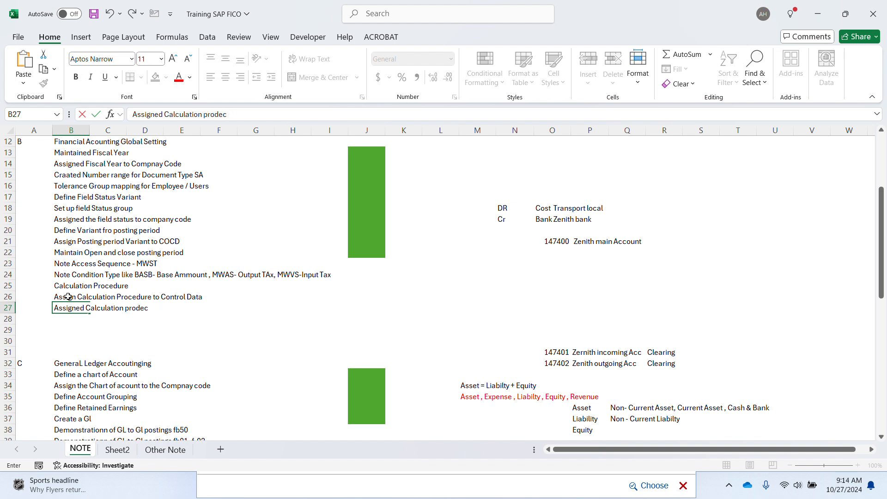
pyautogui.press('BackSpace')
pyautogui.press('BackSpace')
pyautogui.press('BackSpace')
pyautogui.write('cedure to Country NG')
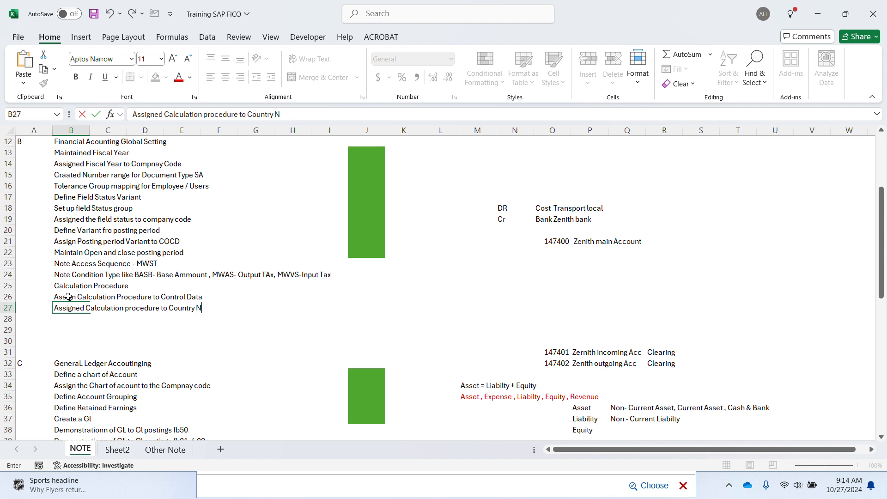
pyautogui.press('Return')
pyautogui.hotkey('alt', 'Tab')
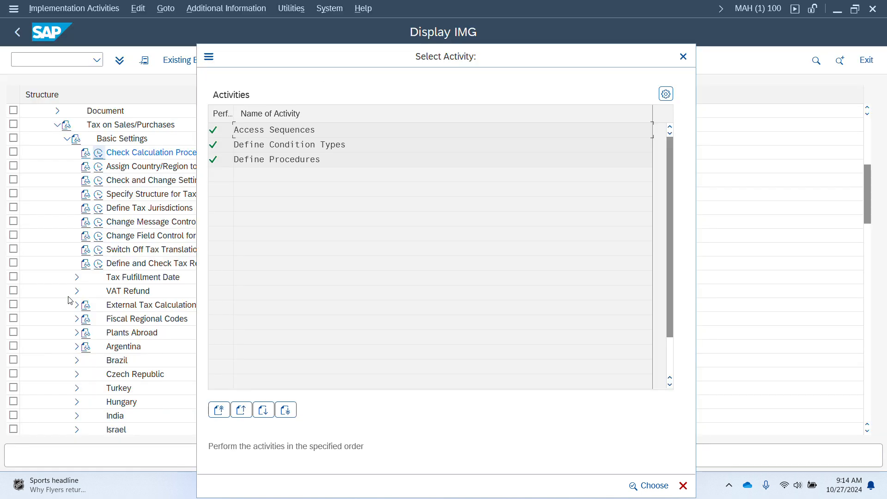
# Step: Close the Select Activity list and launch Check and Change Settings for Tax Processing
pyautogui.hotkey('alt', 'Tab')
pyautogui.hotkey('alt', 'Tab')
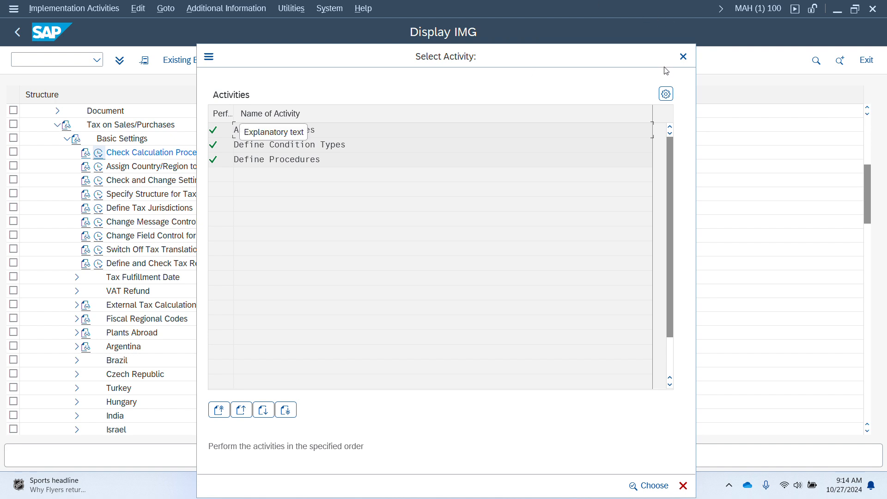
pyautogui.click(683, 56)
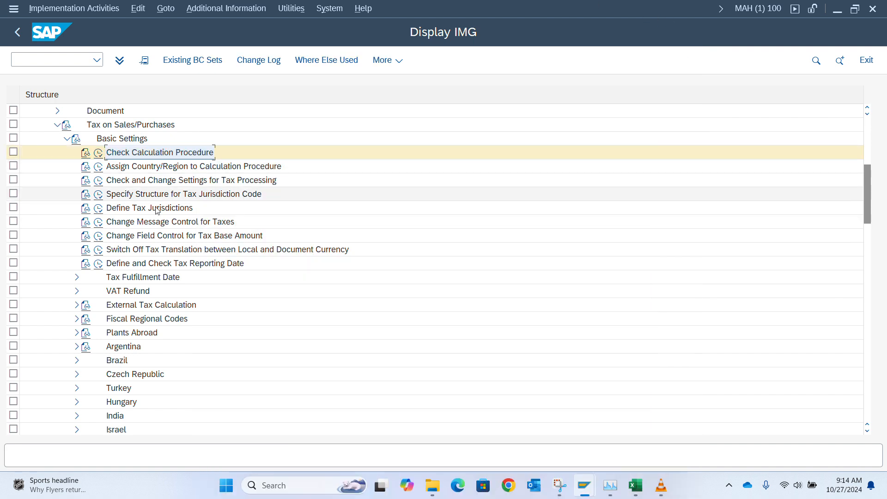
pyautogui.click(98, 180)
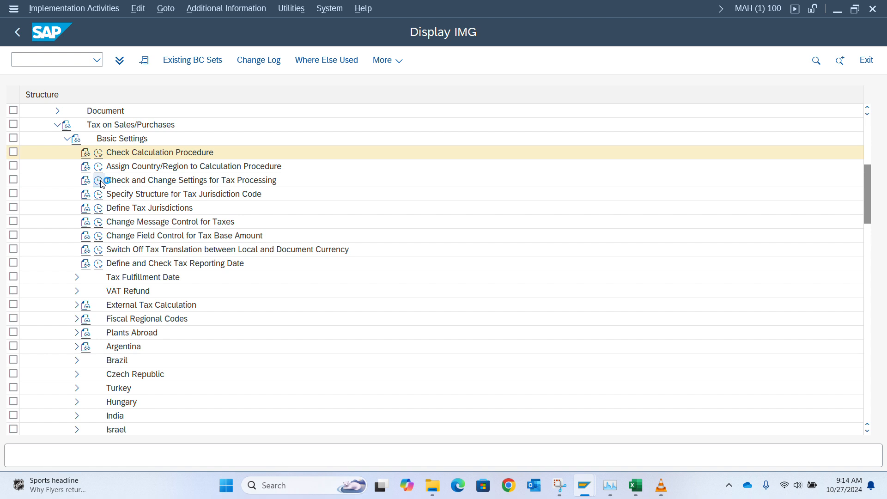
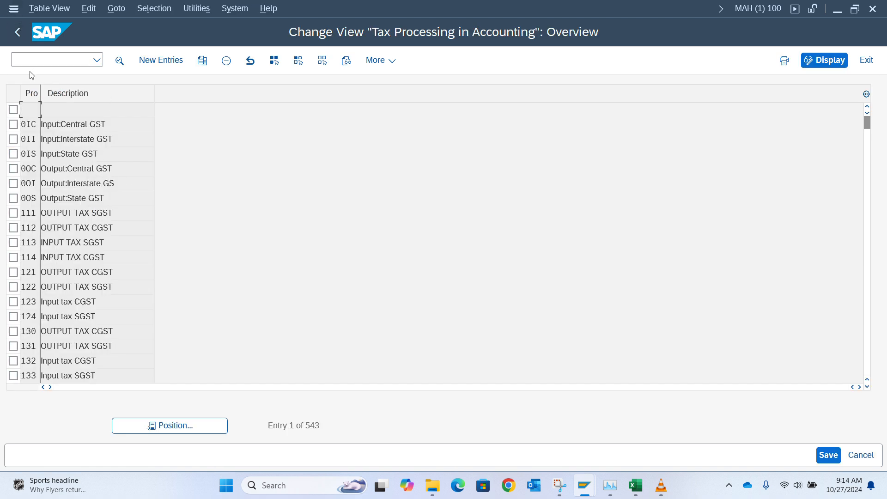
# Step: Open the country-to-calculation-procedure assignments and jump near the end of the country list
pyautogui.click(18, 33)
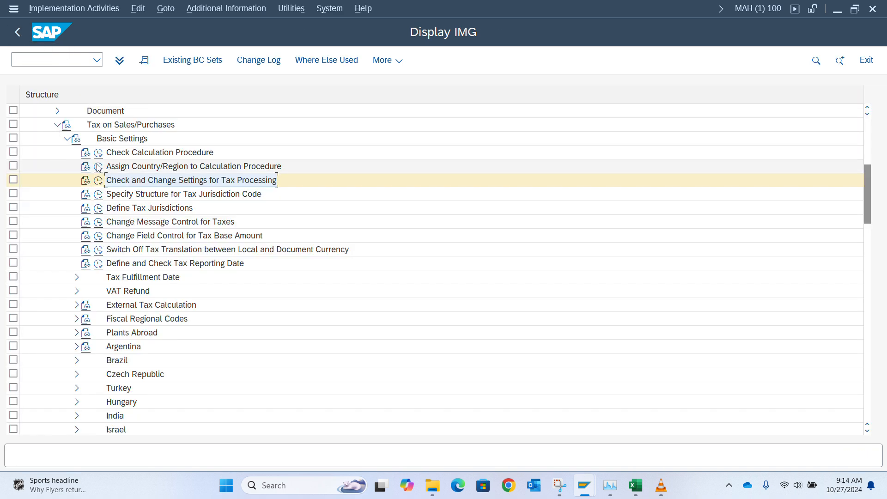
pyautogui.click(98, 167)
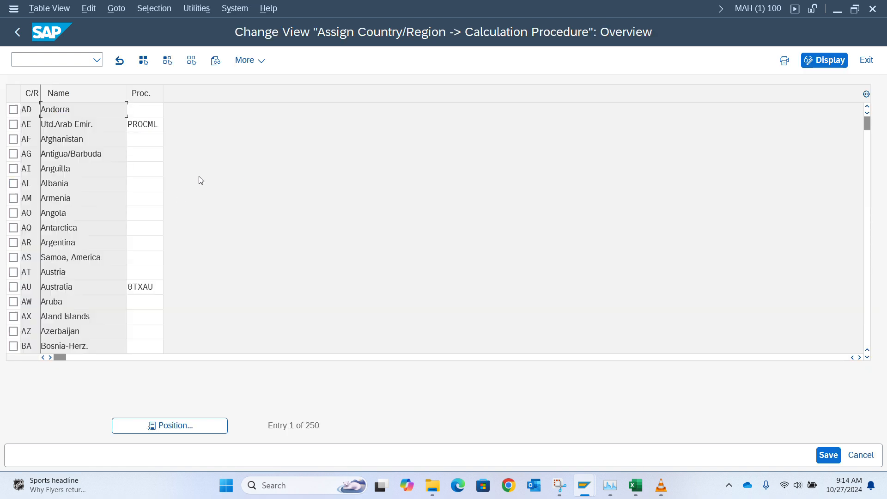
pyautogui.click(168, 425)
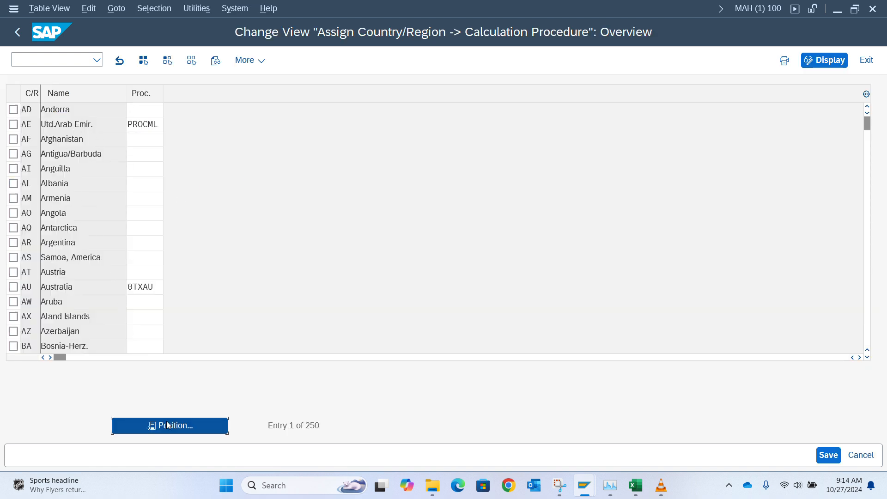
pyautogui.write('x')
pyautogui.press('Return')
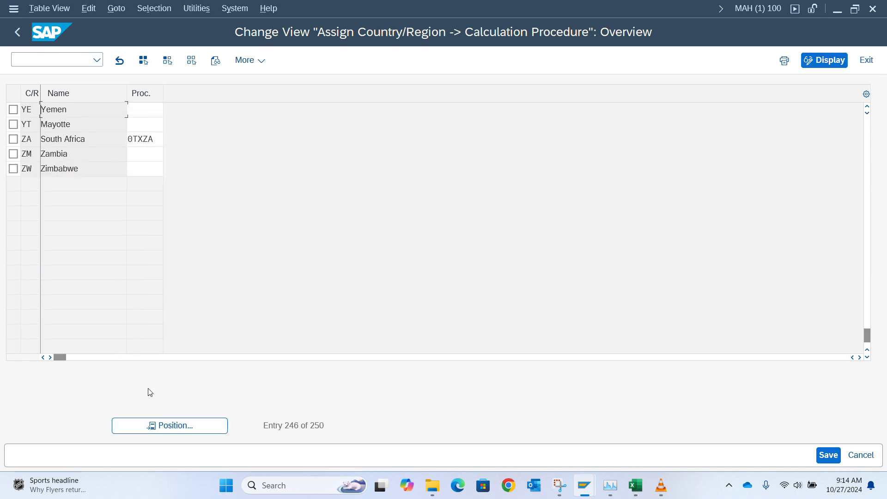
# Step: Return to the IMG tree and open the Check Calculation Procedure activities
pyautogui.click(157, 425)
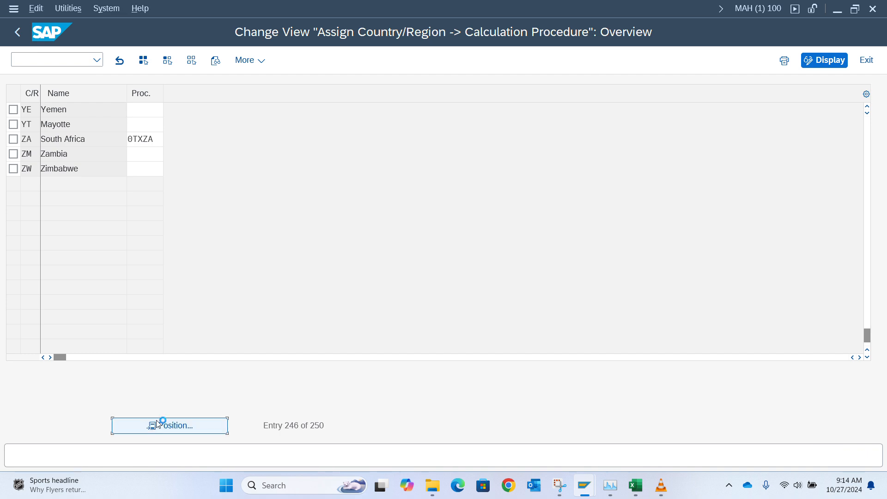
pyautogui.click(239, 174)
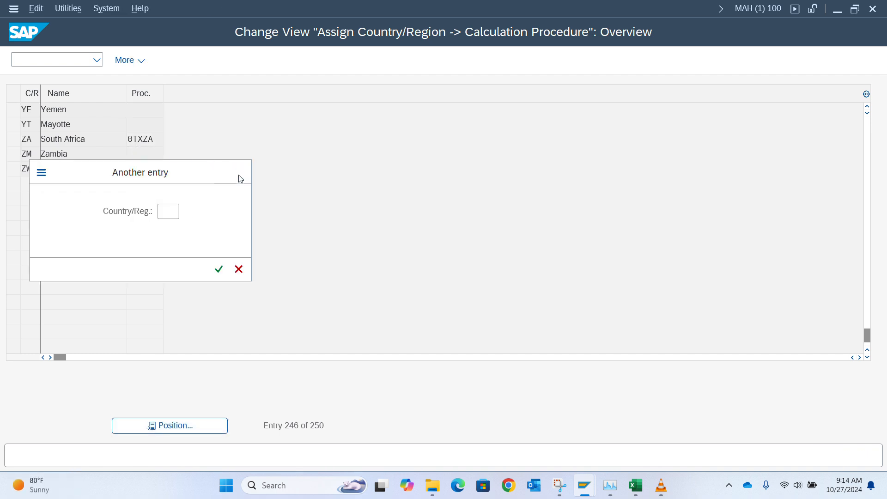
pyautogui.click(24, 32)
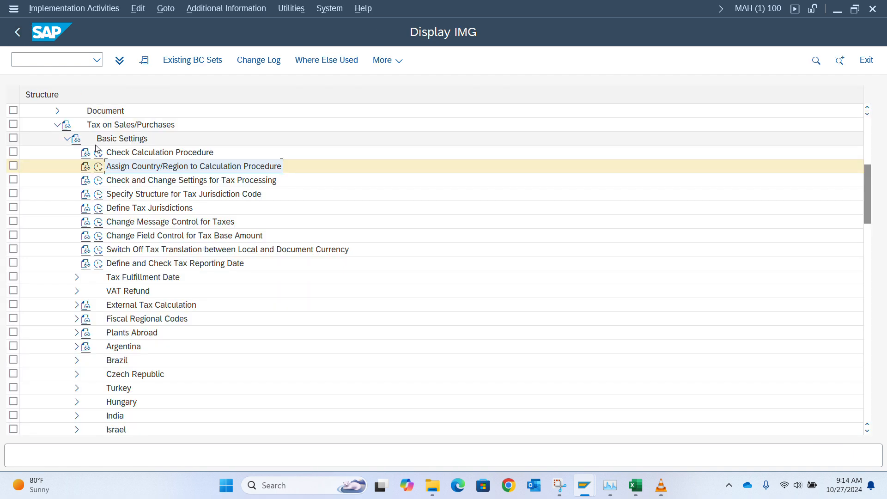
pyautogui.click(98, 153)
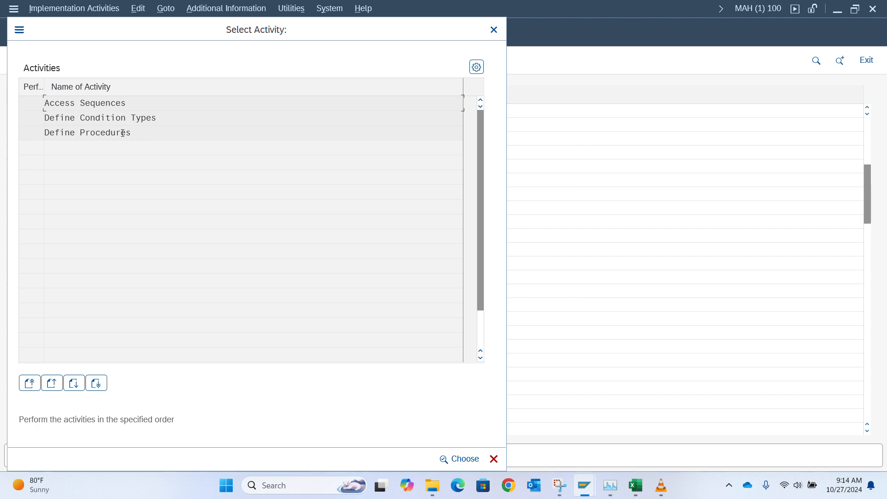
# Step: In Define Procedures, jump to TAXNG and open its control data
pyautogui.doubleClick(123, 133)
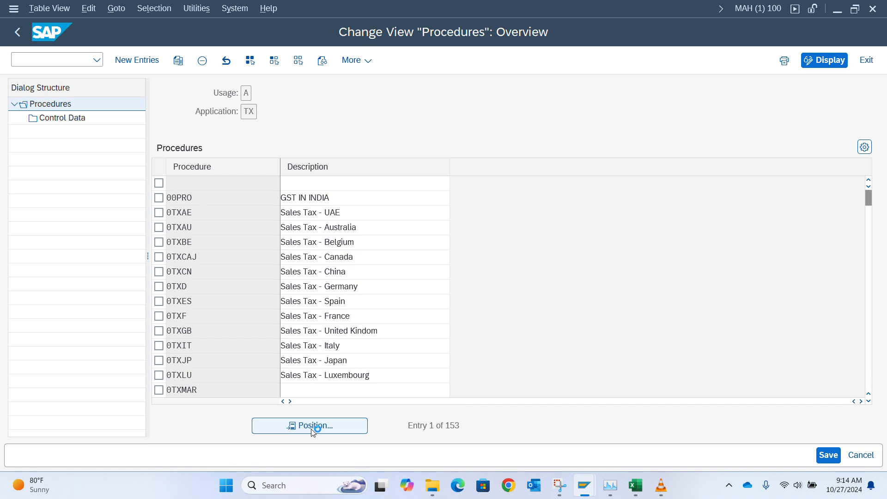
pyautogui.click(314, 426)
pyautogui.write('TAXNG')
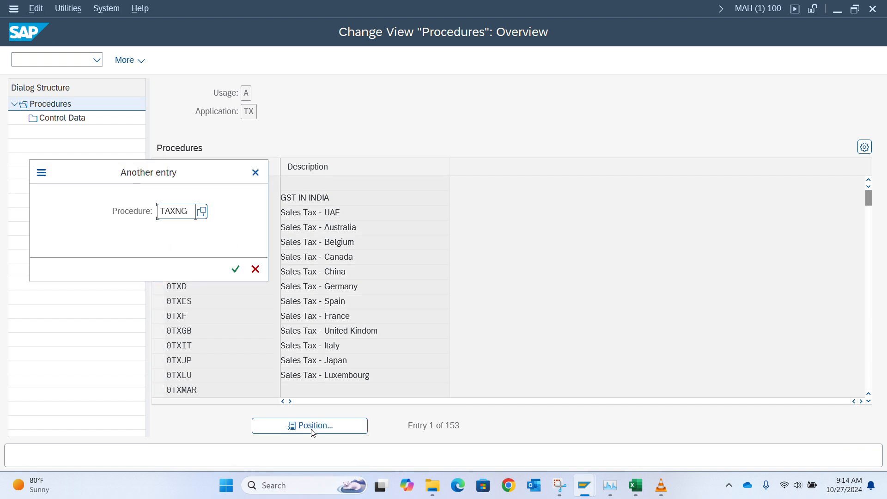
pyautogui.press('Return')
pyautogui.click(159, 183)
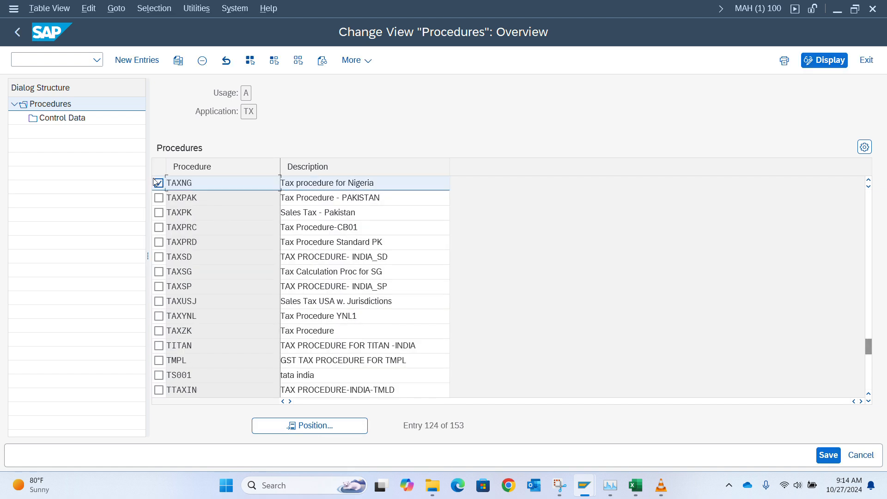
pyautogui.doubleClick(79, 119)
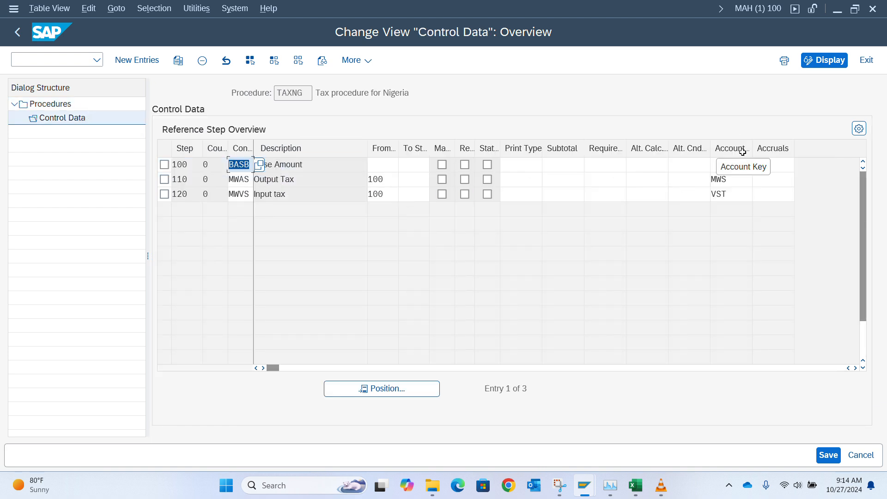
# Step: Check that MWAS uses account key MWS and MWVS uses VST, then return to the IMG tree
pyautogui.moveTo(735, 179); pyautogui.dragTo(709, 196)
pyautogui.click(734, 195)
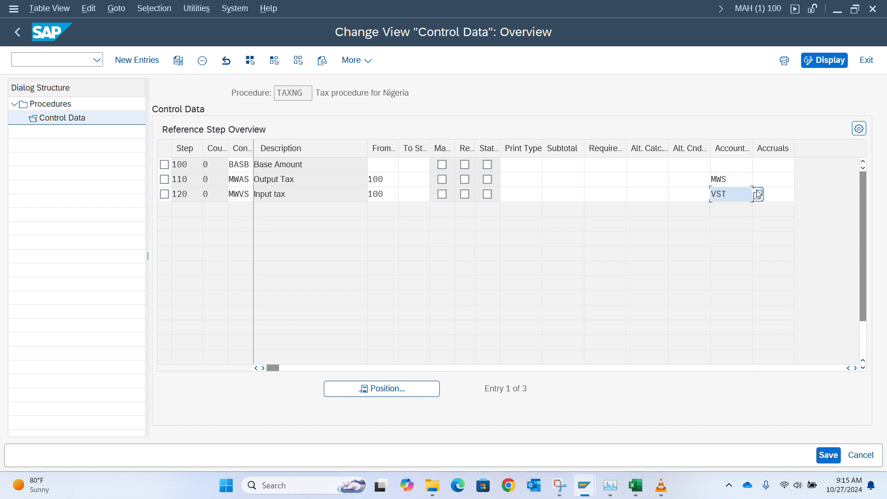
pyautogui.click(21, 40)
pyautogui.click(18, 33)
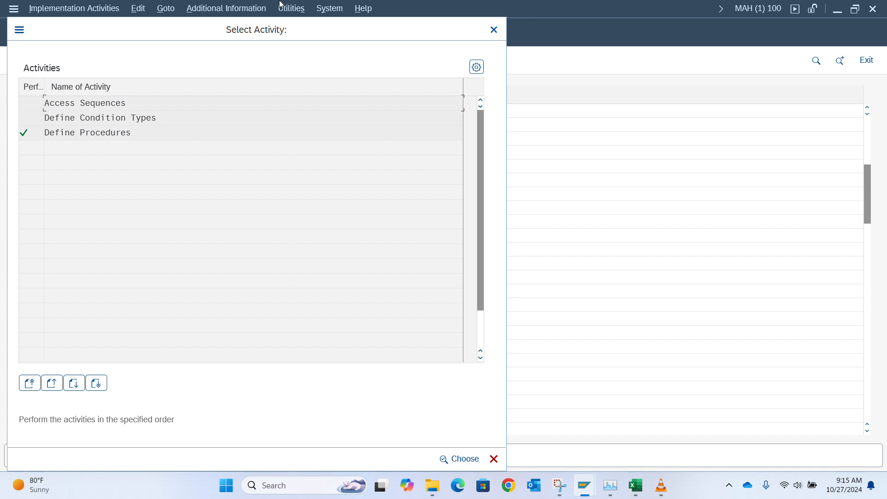
pyautogui.moveTo(300, 38); pyautogui.dragTo(303, 71)
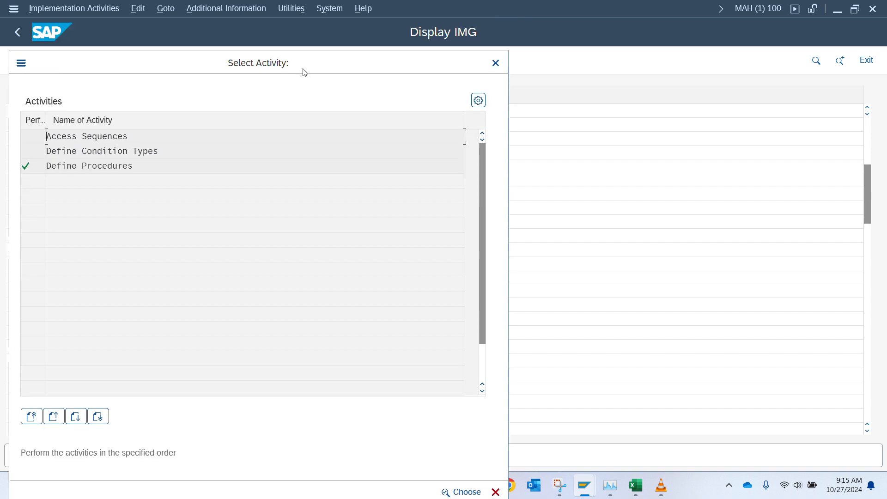
pyautogui.click(496, 63)
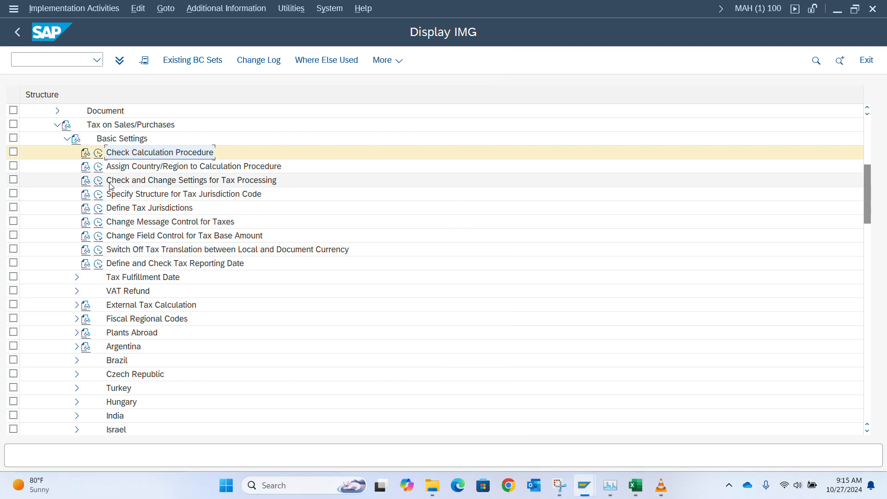
# Step: Record the Check and Change Settings for Tax Processing activity name in Excel cell B28
pyautogui.click(171, 181)
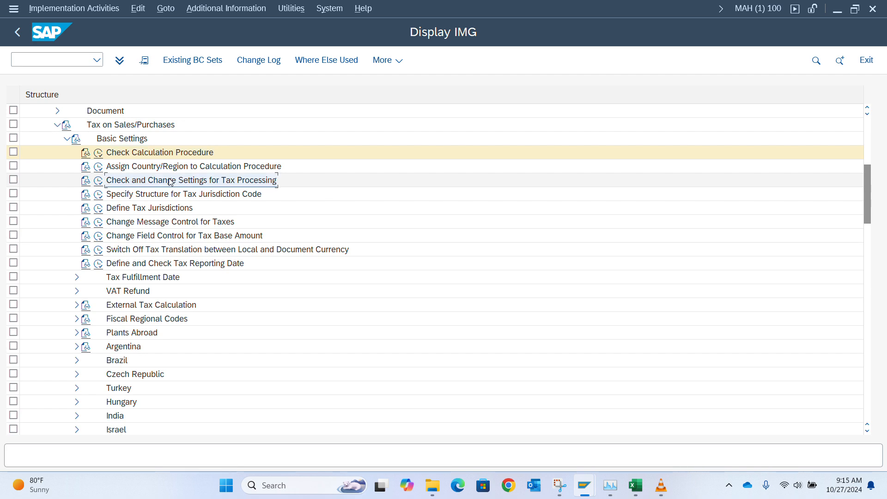
pyautogui.hotkey('alt', 'Tab')
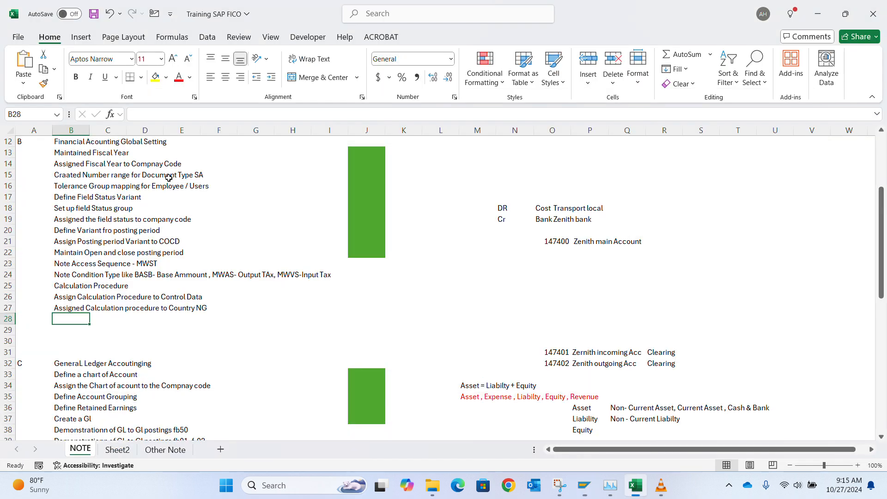
pyautogui.write('Check and Change Settings for Tax Processing')
pyautogui.hotkey('alt', 'Tab')
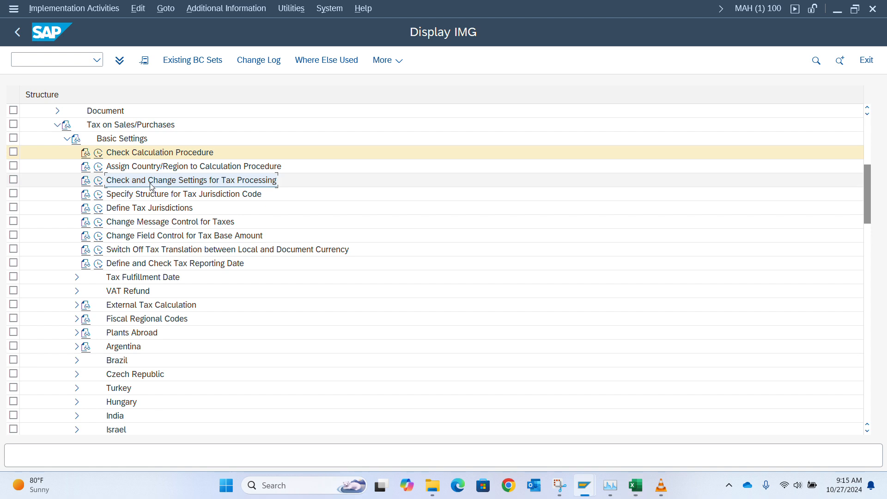
# Step: Open Tax Processing in Accounting and jump the table to process key VST
pyautogui.click(99, 181)
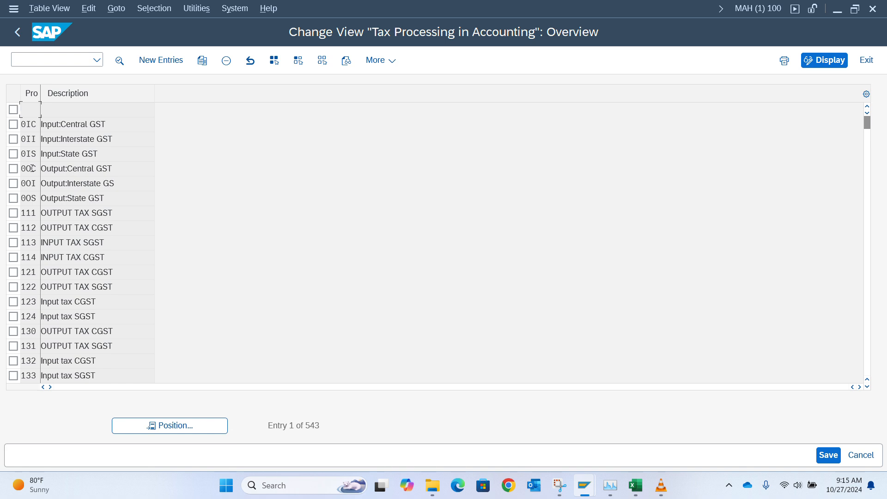
pyautogui.scroll(-6, 62, 241)
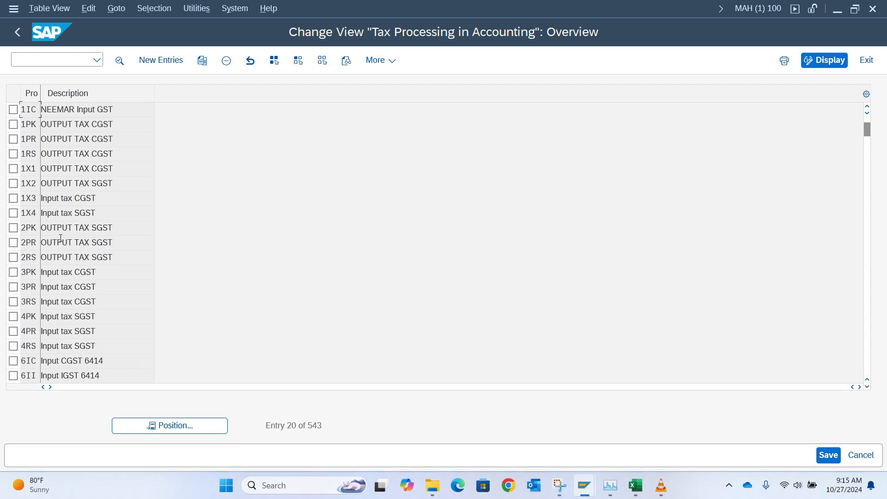
pyautogui.scroll(-1, 62, 238)
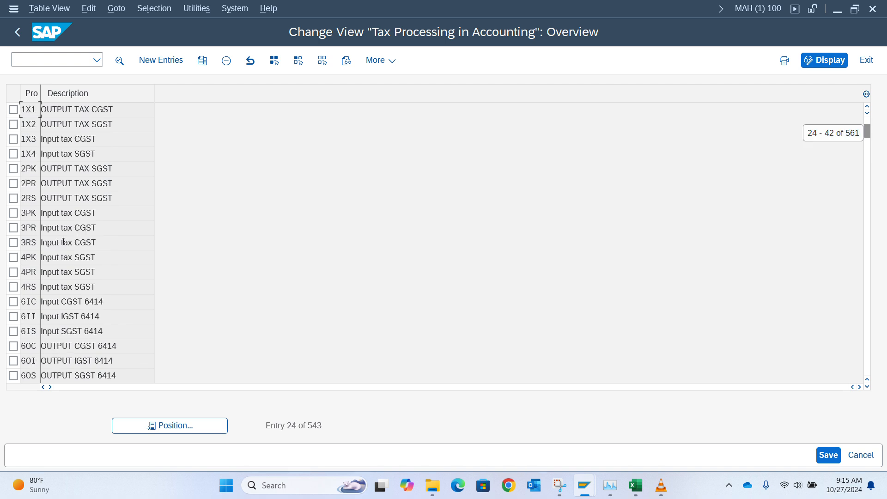
pyautogui.click(142, 424)
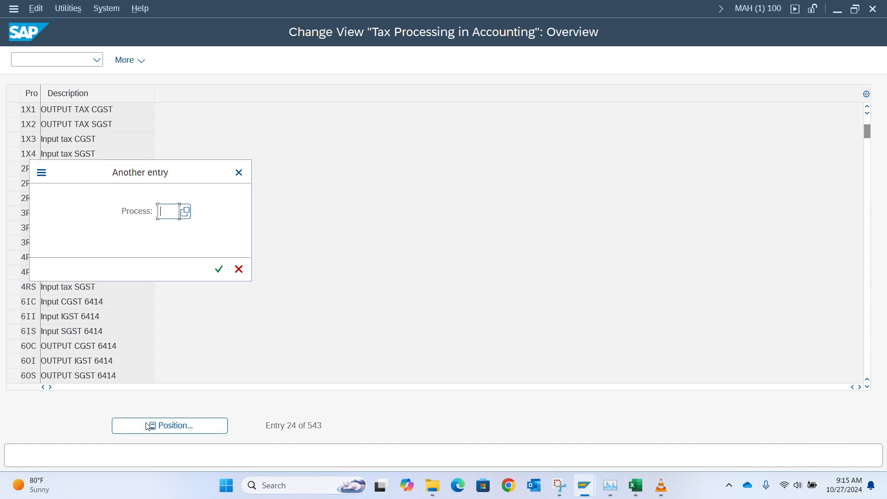
pyautogui.write('vst')
pyautogui.press('Return')
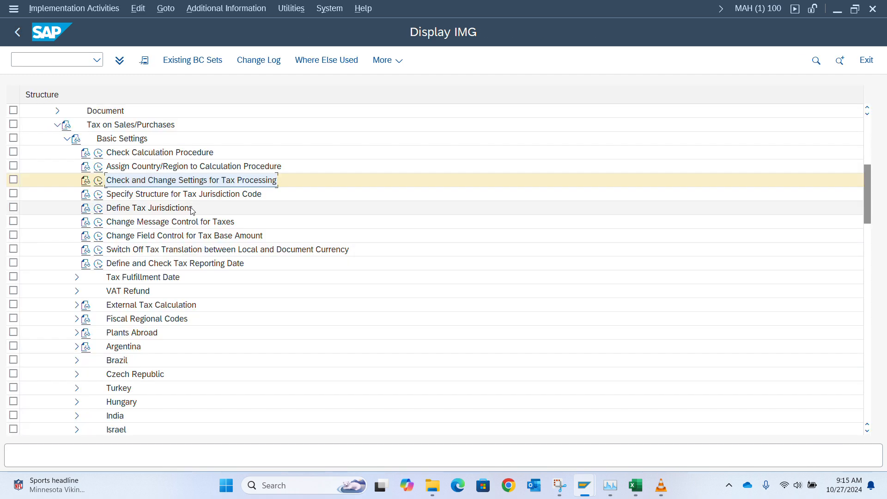
pyautogui.click(98, 182)
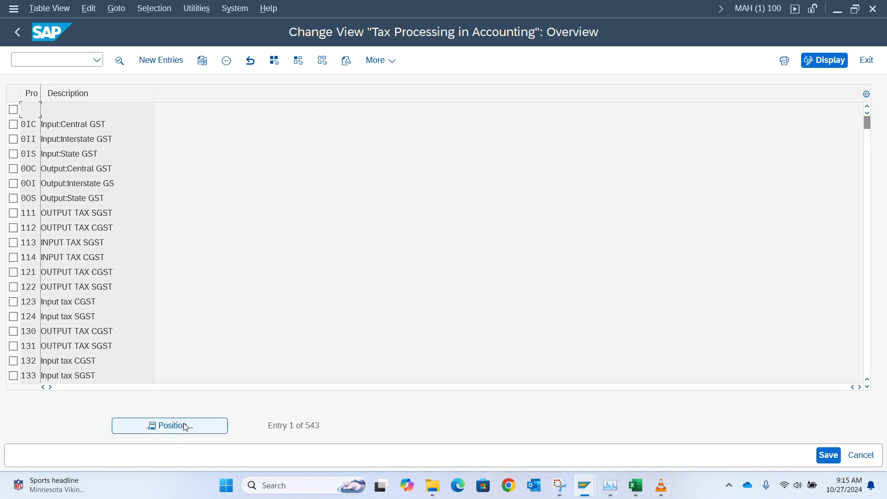
pyautogui.click(185, 426)
pyautogui.write('vs')
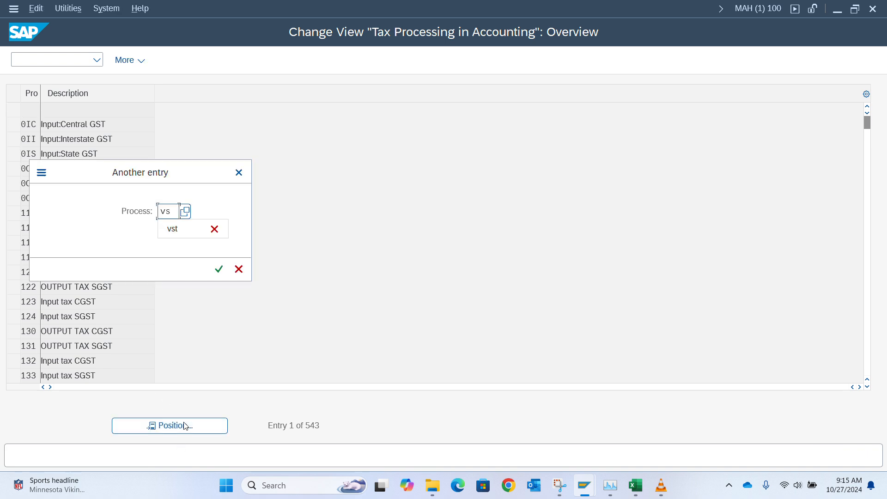
pyautogui.write('t')
pyautogui.press('Return')
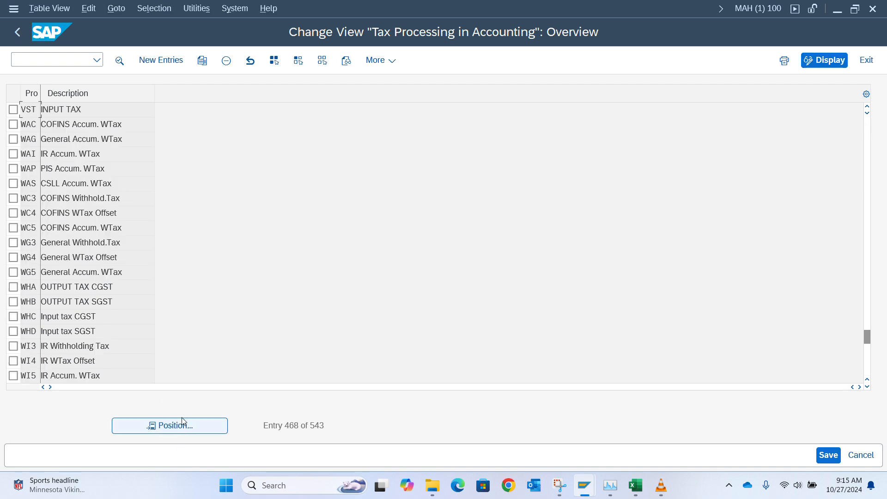
# Step: Open the VST input tax details and leave the not deductible flag unticked
pyautogui.doubleClick(35, 110)
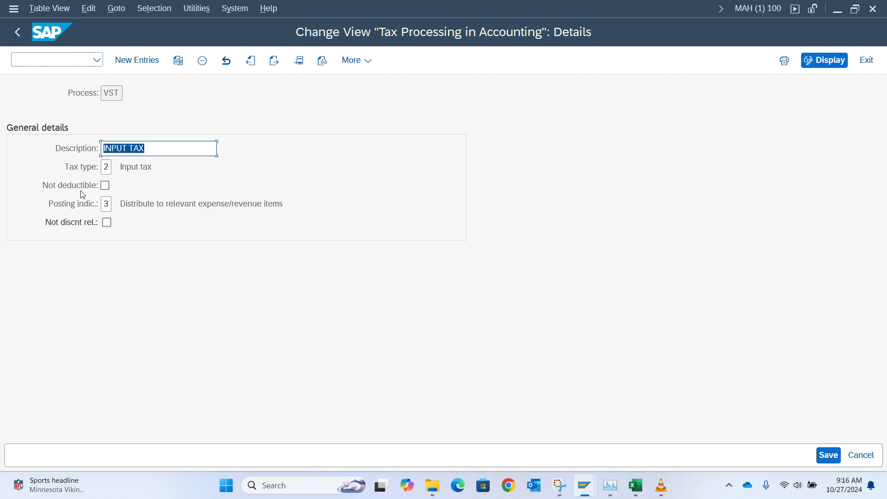
pyautogui.click(103, 186)
pyautogui.click(104, 187)
pyautogui.click(105, 186)
pyautogui.click(107, 186)
pyautogui.click(107, 186)
pyautogui.click(107, 185)
# Step: Set the VST posting indicator to 2 (separate line item) and save under a customizing request
pyautogui.click(106, 205)
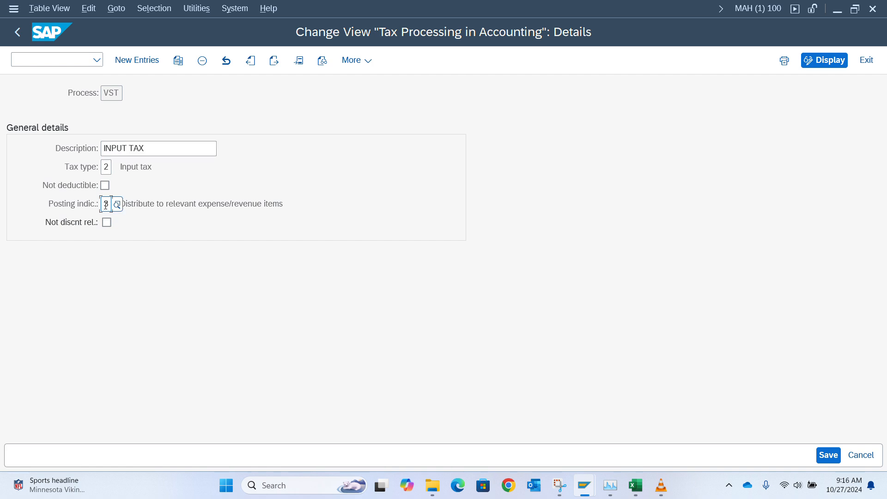
pyautogui.moveTo(106, 205); pyautogui.dragTo(72, 207)
pyautogui.press('F4')
pyautogui.write('2')
pyautogui.press('Return')
pyautogui.hotkey('ctrl', 's')
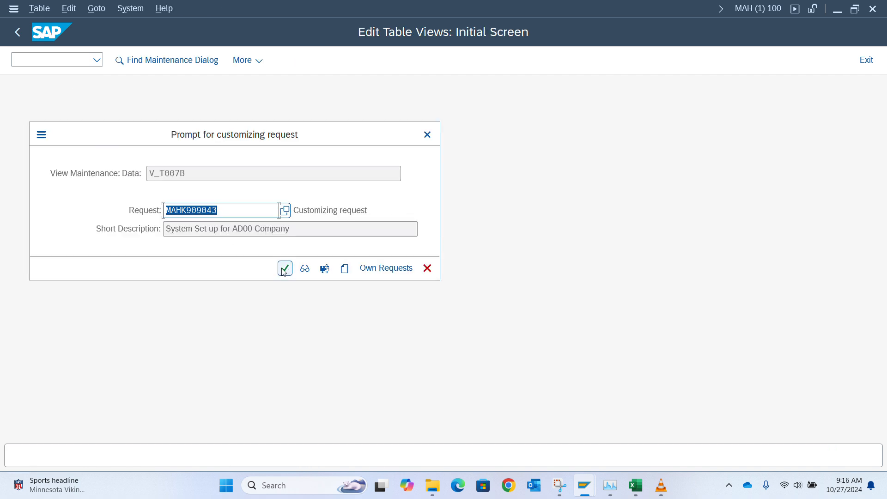
pyautogui.click(285, 268)
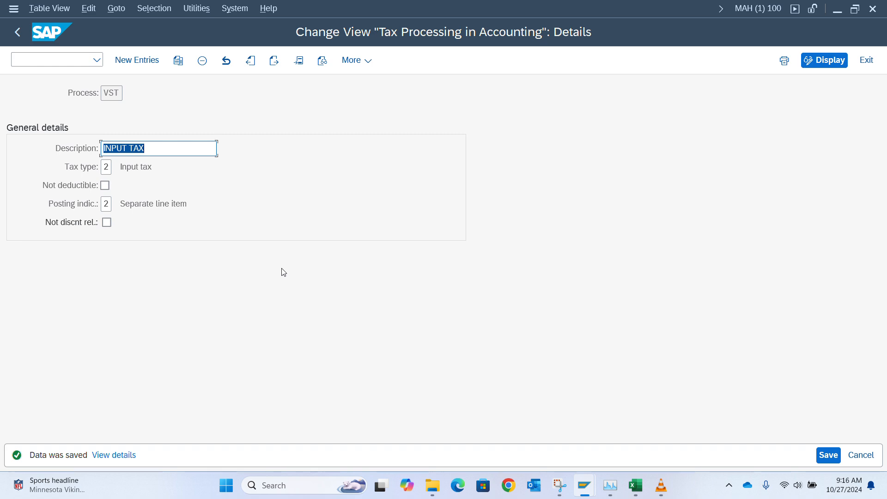
# Step: Return to the Tax Processing in Accounting overview list
pyautogui.hotkey('alt', 'Tab')
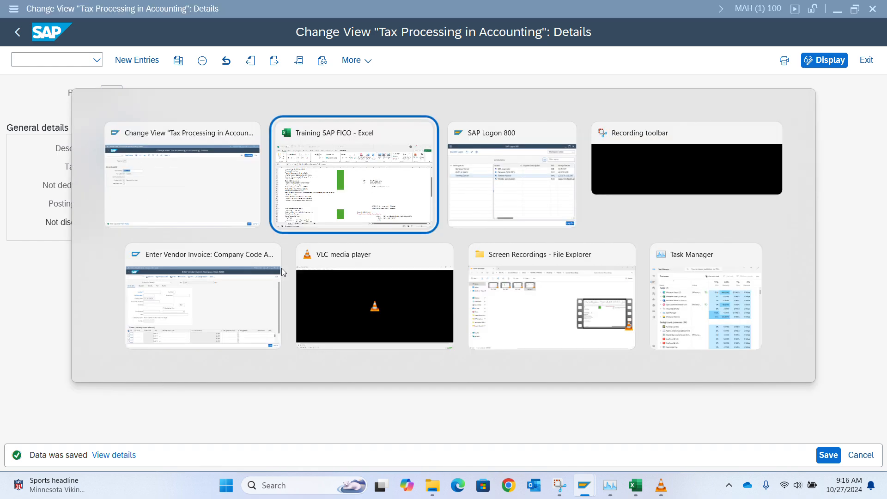
pyautogui.hotkey('alt', 'Tab')
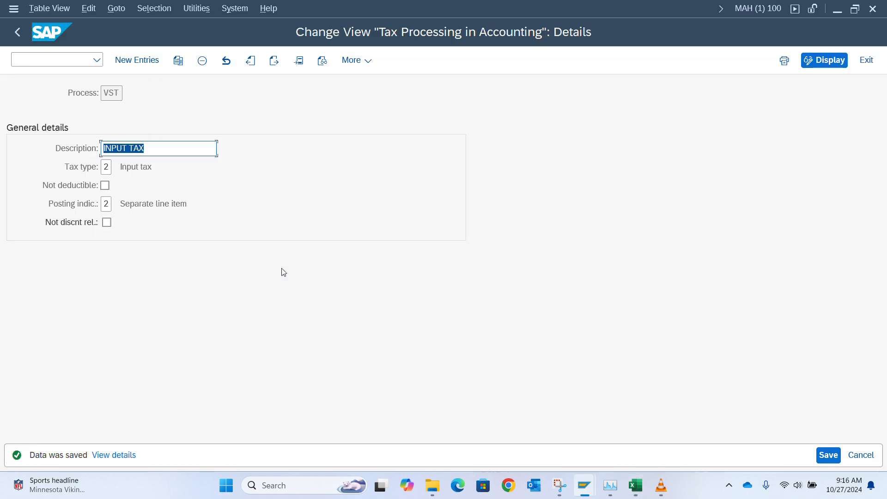
pyautogui.click(18, 32)
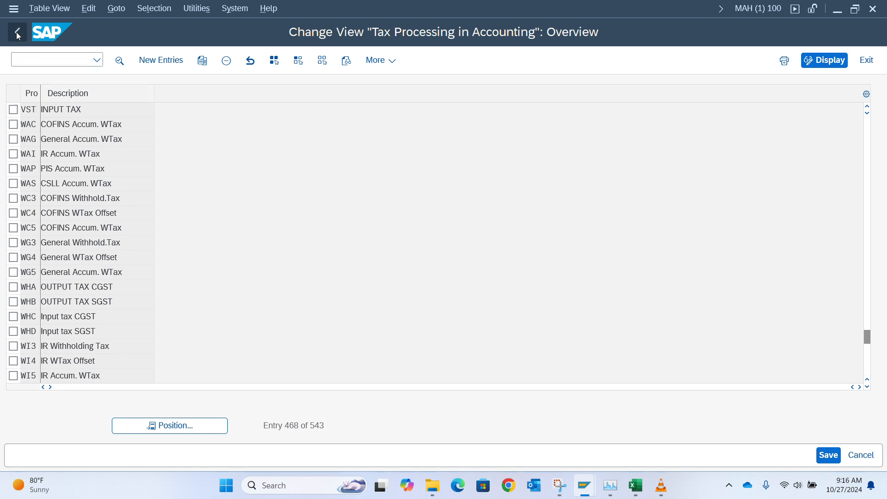
# Step: Run Define Tax Codes for Sales and Purchases from the Calculation folder for country NG
pyautogui.click(17, 33)
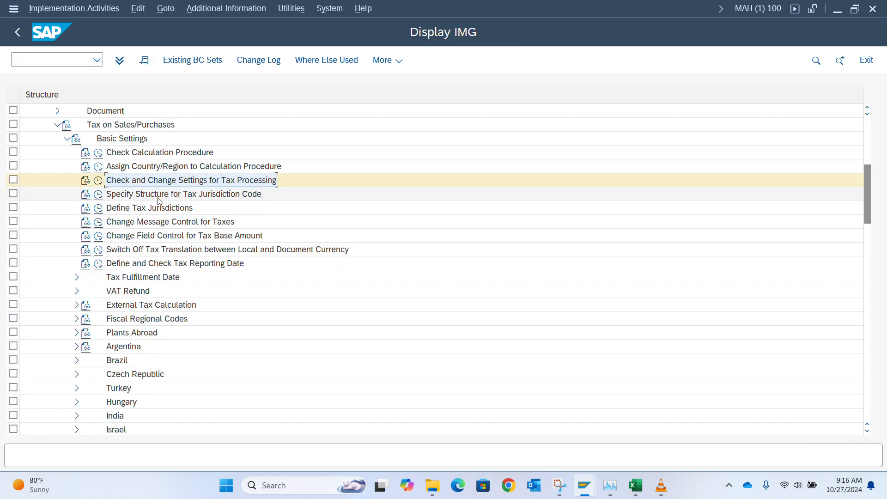
pyautogui.click(67, 138)
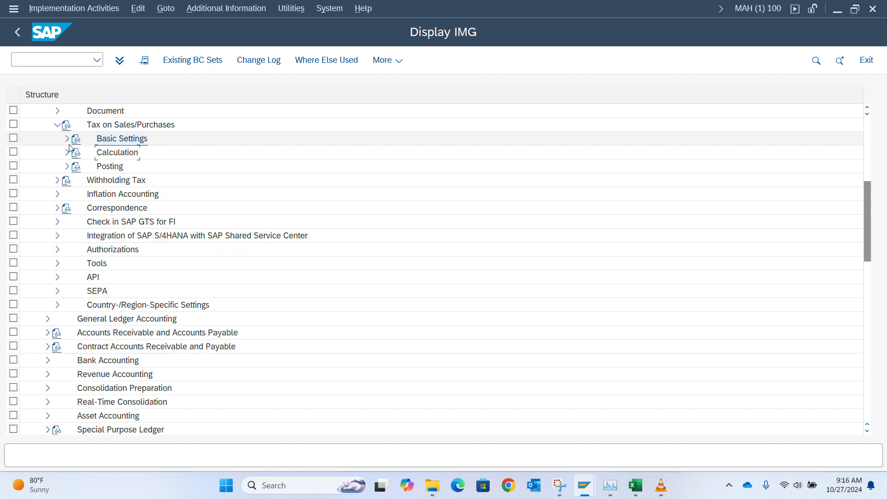
pyautogui.click(67, 153)
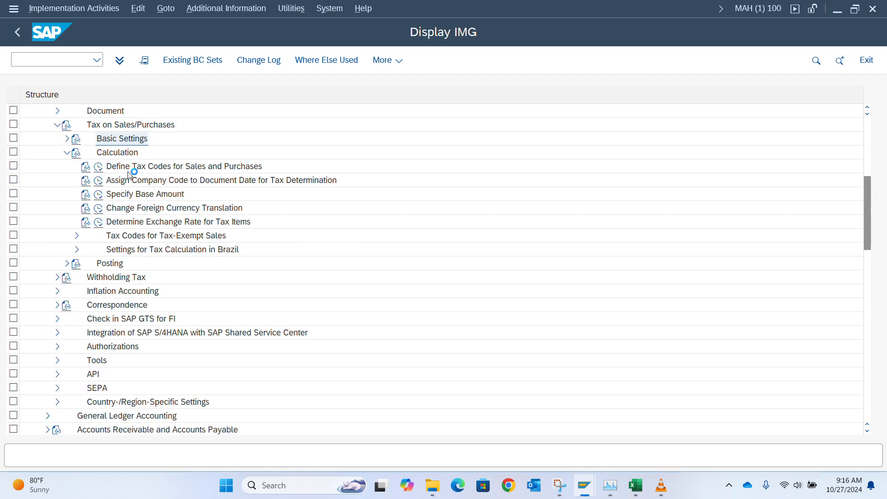
pyautogui.click(98, 168)
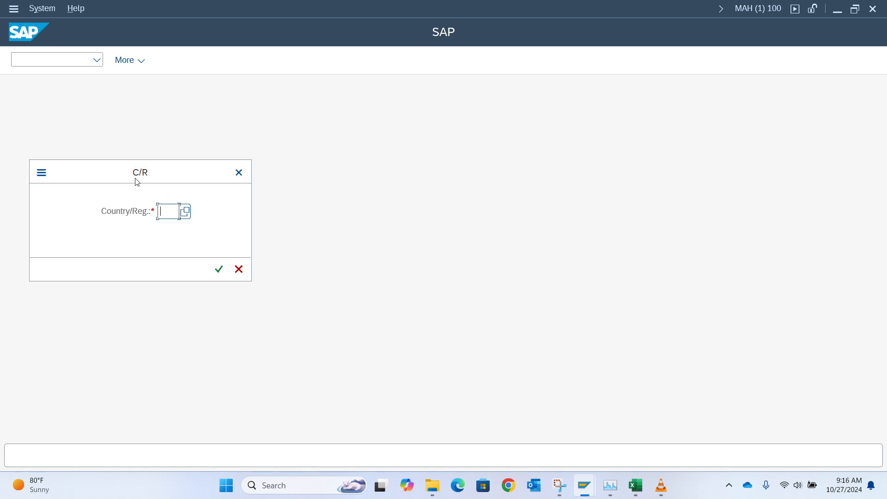
pyautogui.write('ng')
pyautogui.press('Return')
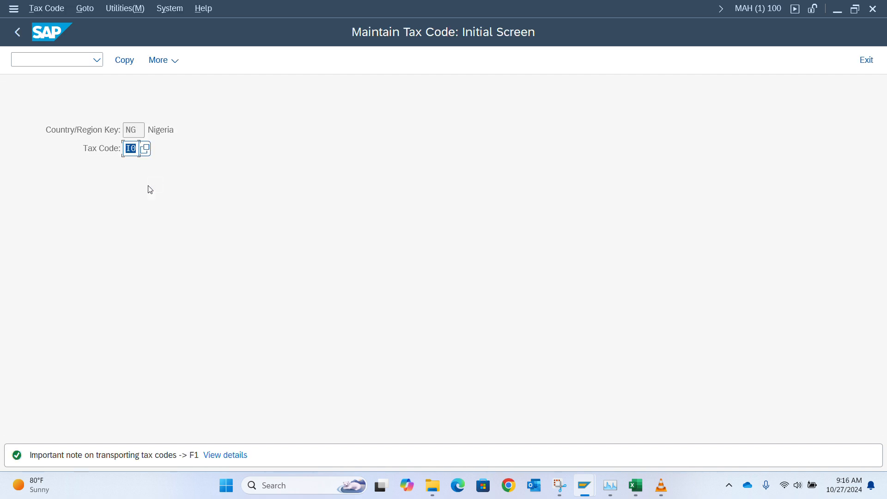
# Step: Create tax code V1 with the description '7.5 % Input VAT'
pyautogui.write('V1')
pyautogui.press('Return')
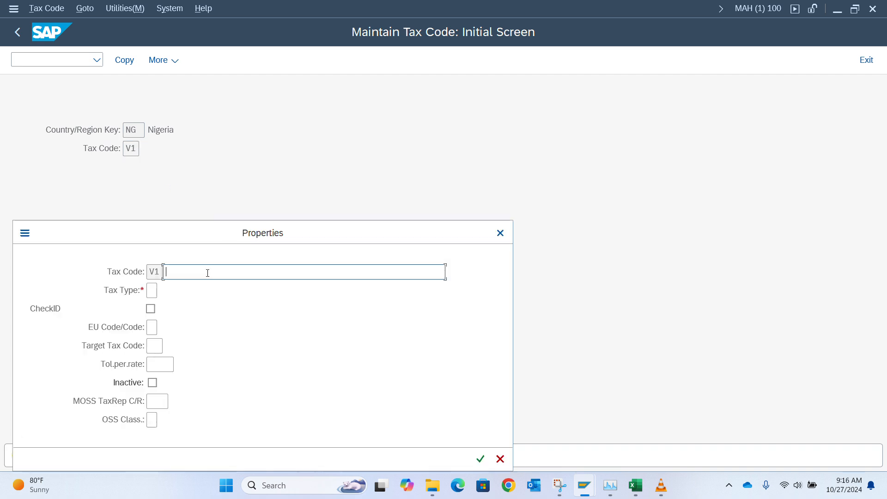
pyautogui.write('I')
pyautogui.press('BackSpace')
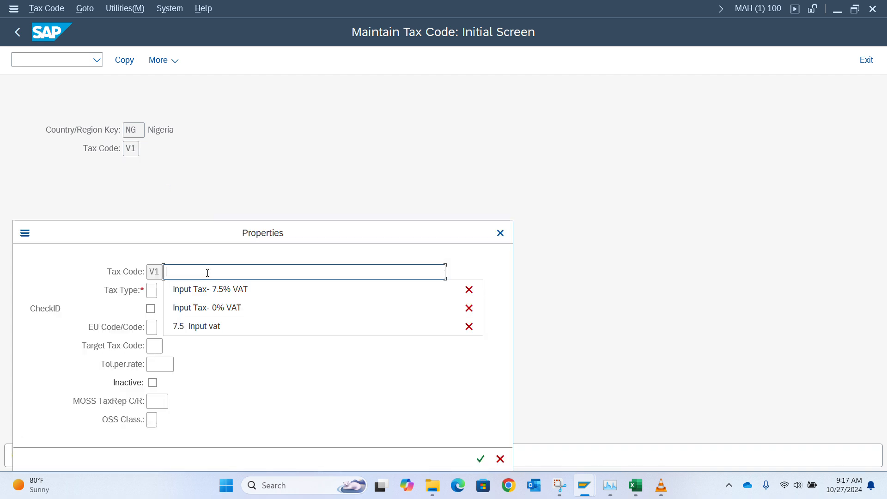
pyautogui.write('.5')
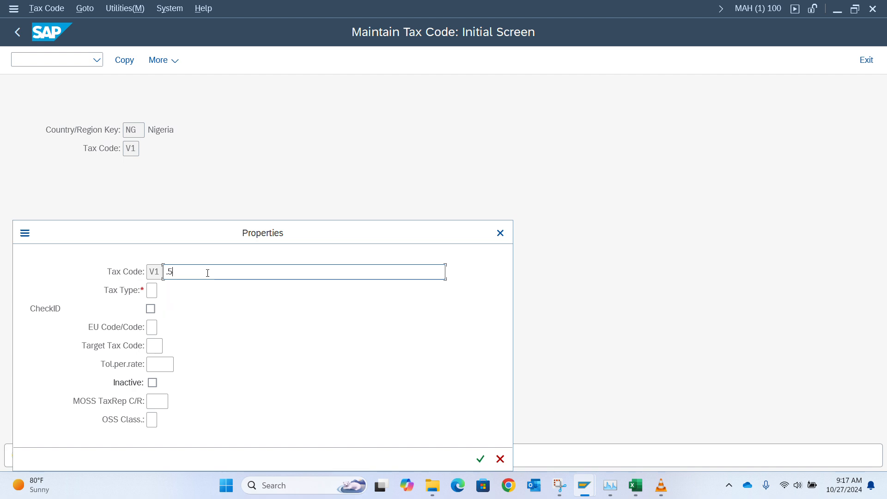
pyautogui.press('BackSpace')
pyautogui.press('BackSpace')
pyautogui.write('7.')
pyautogui.press('BackSpace')
pyautogui.press('BackSpace')
pyautogui.write('7.5')
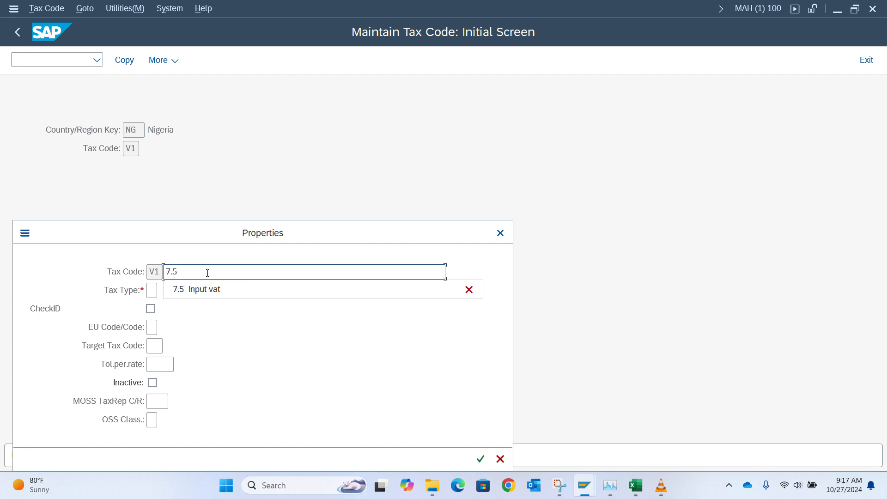
pyautogui.write(' Va')
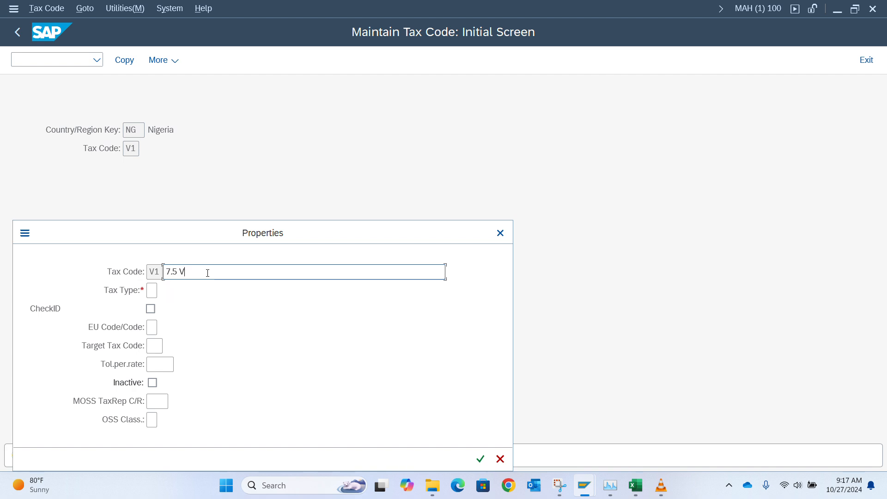
pyautogui.press('BackSpace')
pyautogui.press('BackSpace')
pyautogui.write('Inpout')
pyautogui.press('BackSpace')
pyautogui.press('BackSpace')
pyautogui.press('BackSpace')
pyautogui.write('ut VAT')
pyautogui.press('Down')
pyautogui.press('Down')
pyautogui.press('Down')
pyautogui.press('Down')
pyautogui.press('Down')
pyautogui.press('Down')
pyautogui.press('Down')
pyautogui.press('Down')
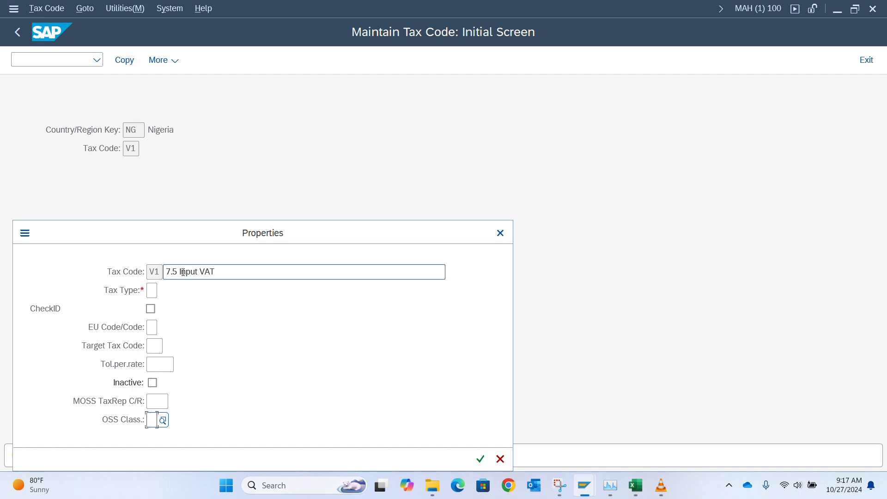
pyautogui.click(177, 268)
pyautogui.write('%')
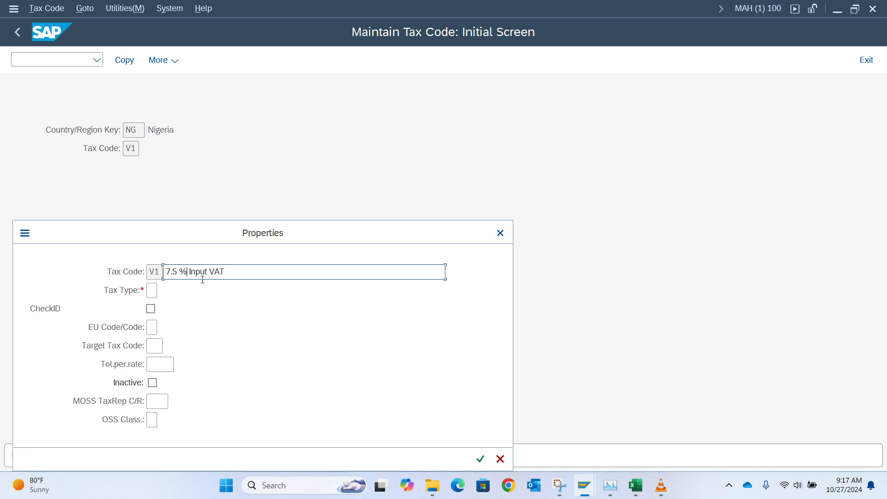
# Step: Set tax type V (Input tax) and continue to the tax rates screen
pyautogui.click(152, 290)
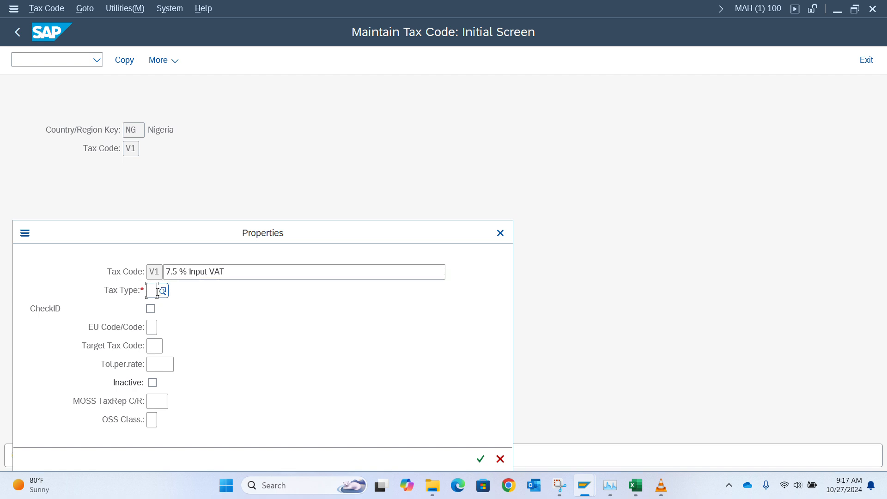
pyautogui.click(163, 291)
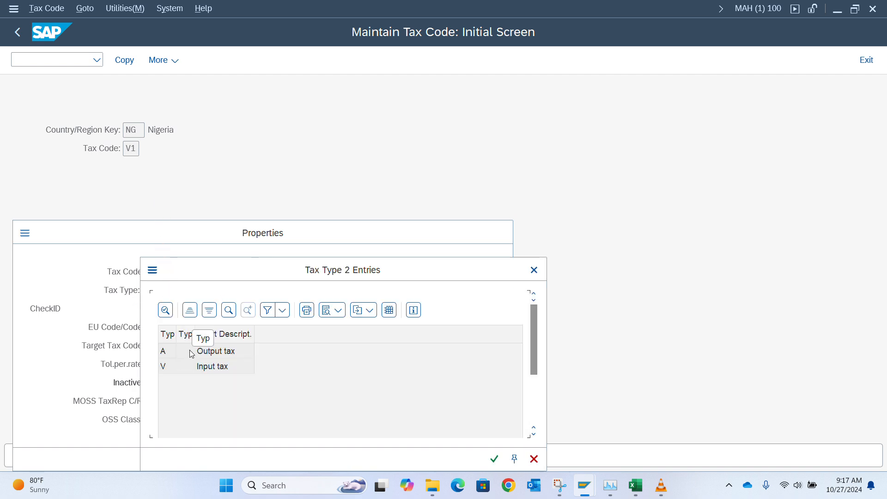
pyautogui.click(199, 367)
pyautogui.click(166, 310)
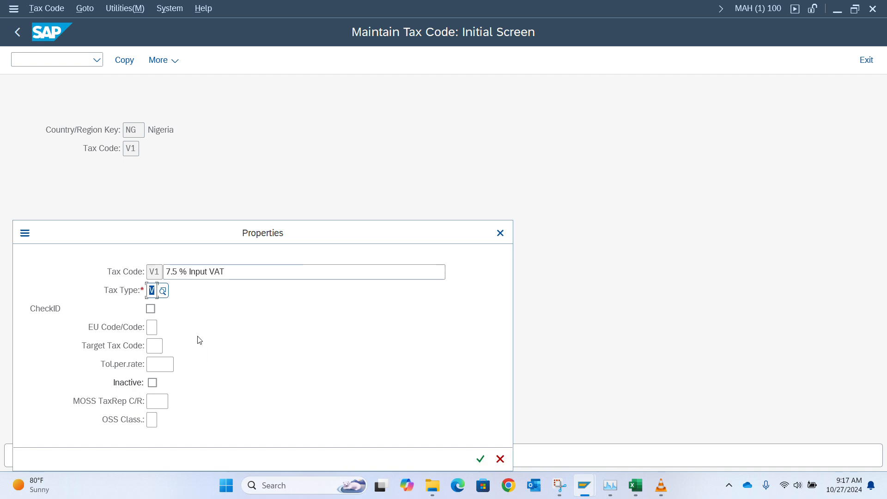
pyautogui.press('Return')
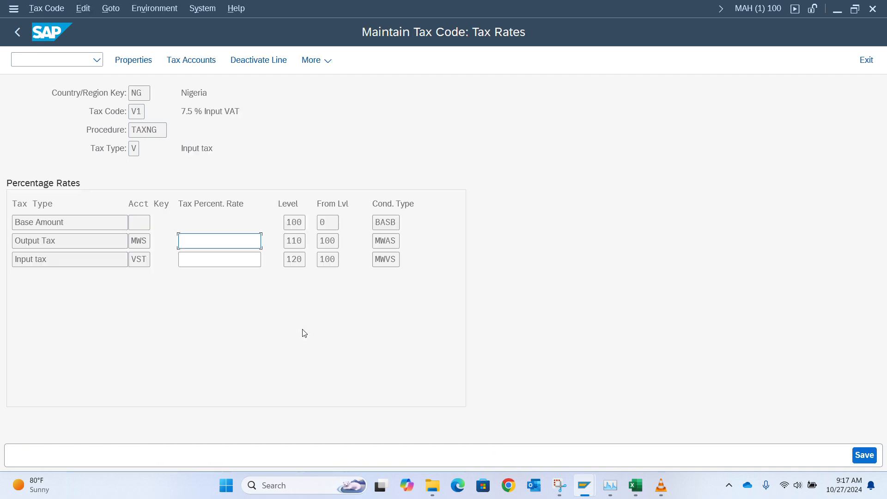
# Step: Enter 7.5 on V1's Input tax line and save the tax code
pyautogui.click(197, 259)
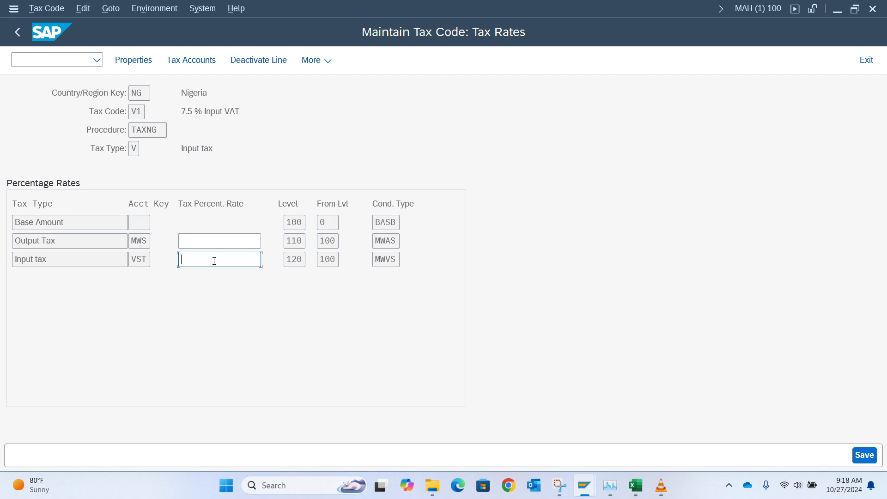
pyautogui.write('7.5')
pyautogui.press('Return')
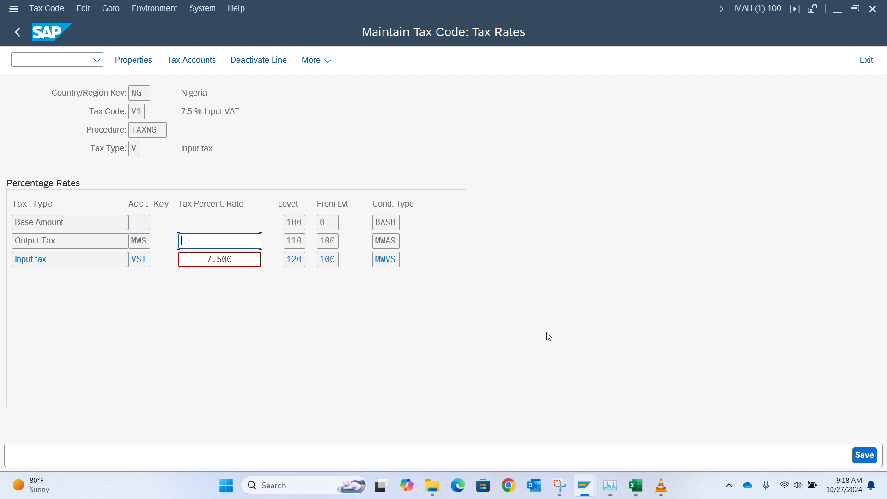
pyautogui.click(873, 459)
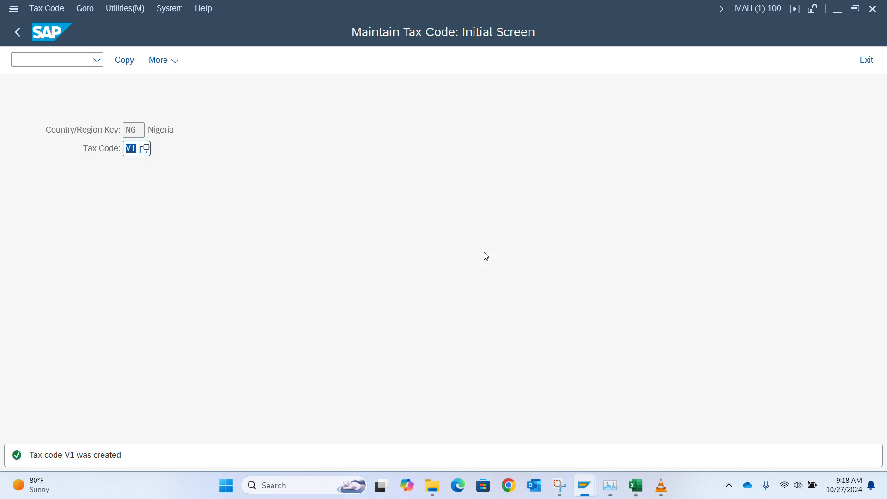
# Step: Start tax code I0 with the description 'Non Deductitable Input Vat'
pyautogui.press('BackSpace')
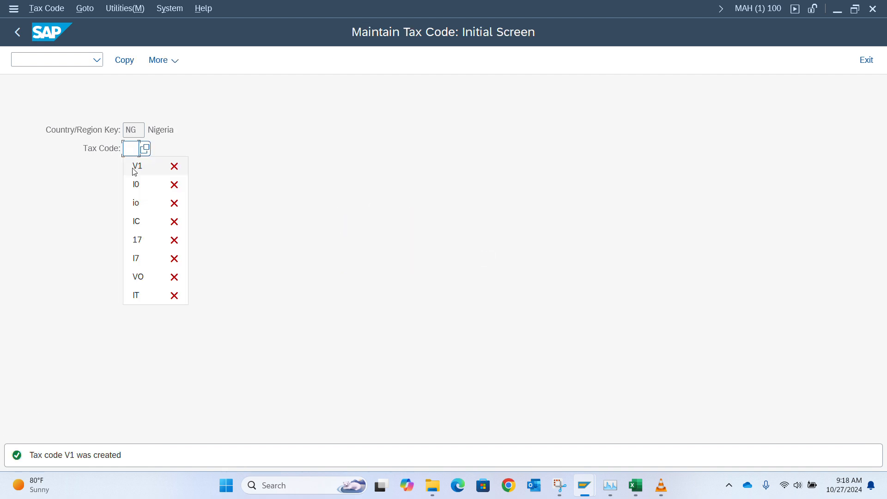
pyautogui.write('I')
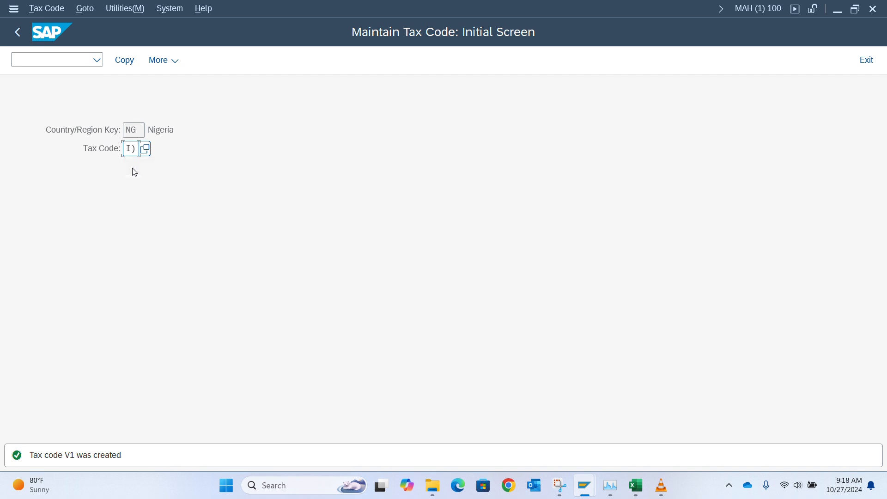
pyautogui.click(135, 170)
pyautogui.press('Return')
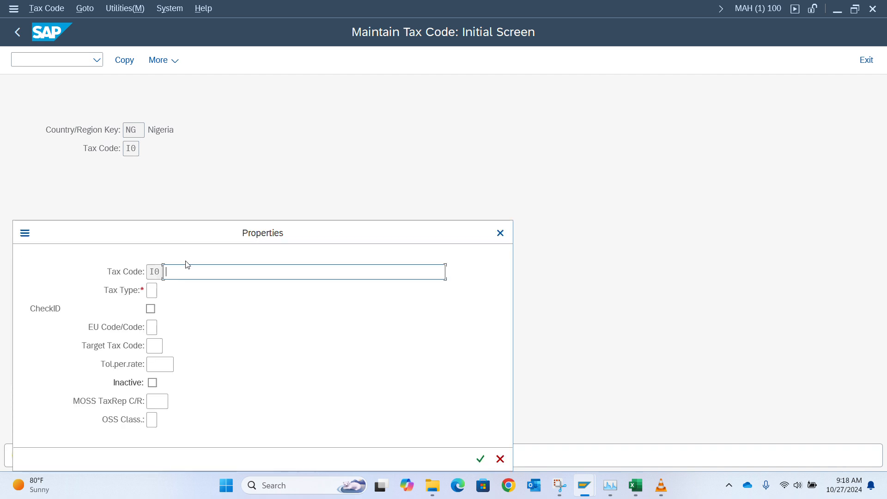
pyautogui.write('Non Ded')
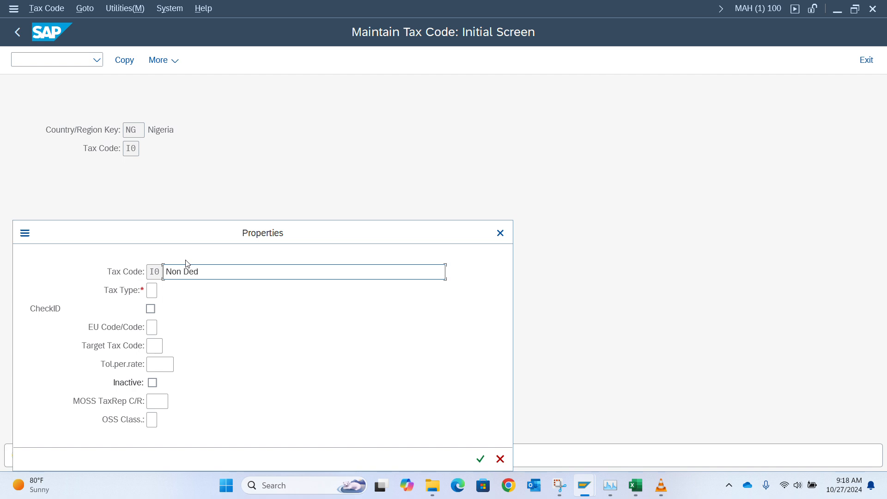
pyautogui.write('uctitable Input Vat')
# Step: Give I0 tax type V and a 0 input tax rate, then save
pyautogui.click(154, 291)
pyautogui.write('V')
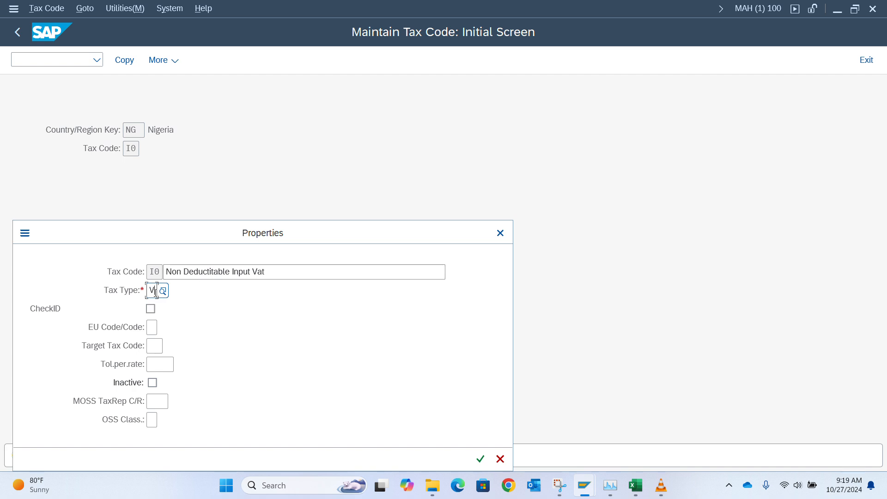
pyautogui.press('Return')
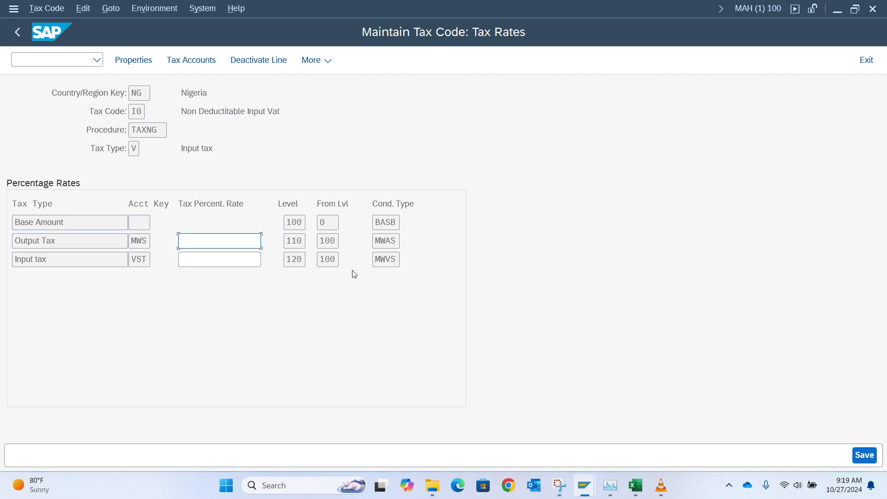
pyautogui.click(220, 257)
pyautogui.write('0')
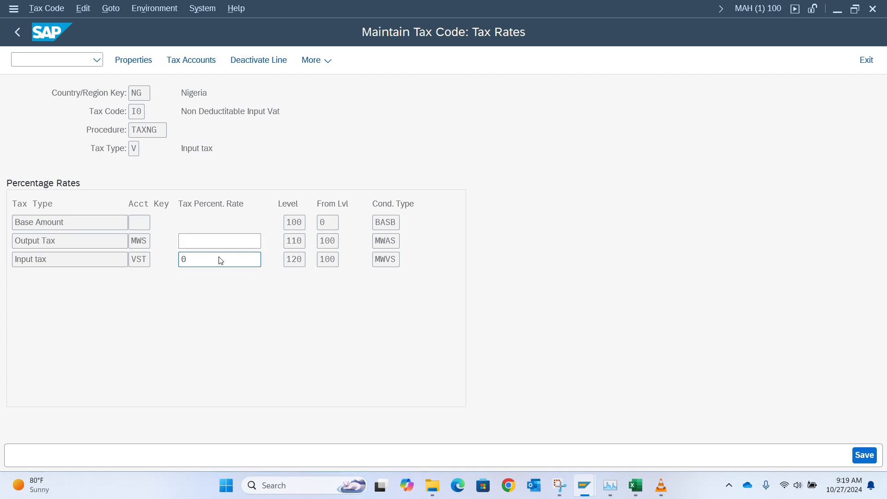
pyautogui.press('Return')
pyautogui.hotkey('ctrl', 's')
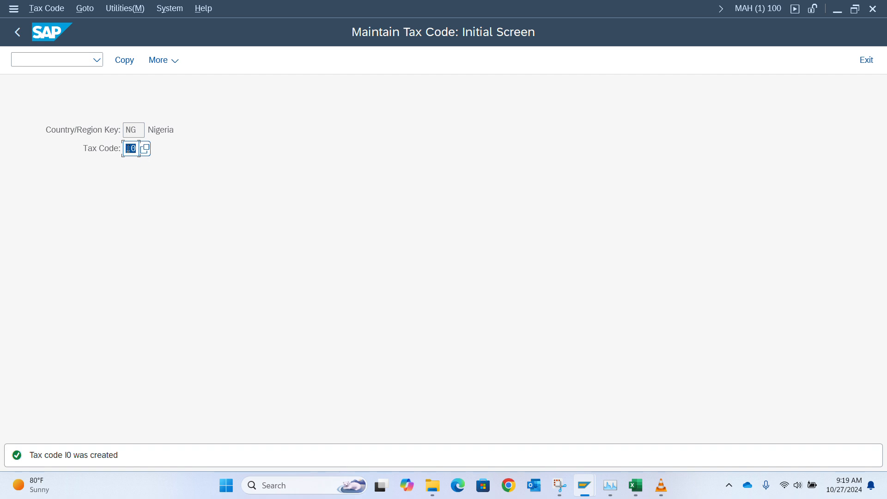
# Step: Start tax code O7 with the description '7.5% Output VAt'
pyautogui.press('BackSpace')
pyautogui.write('O')
pyautogui.press('Return')
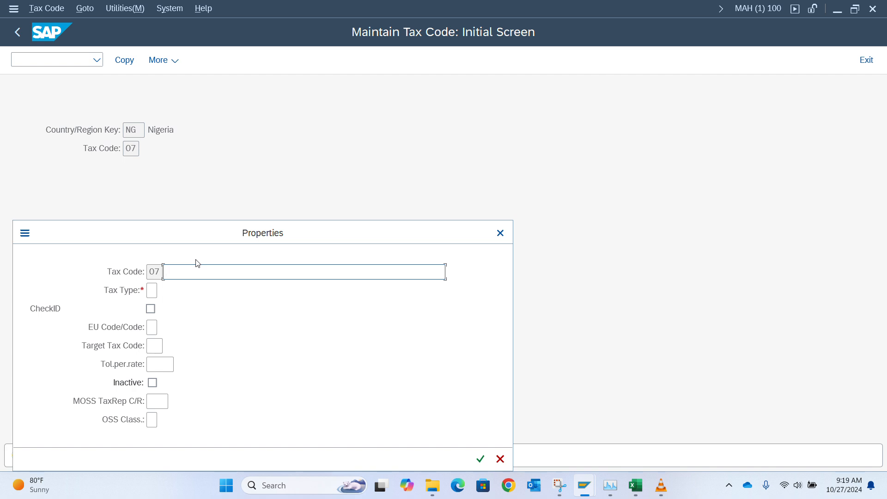
pyautogui.write('7.5')
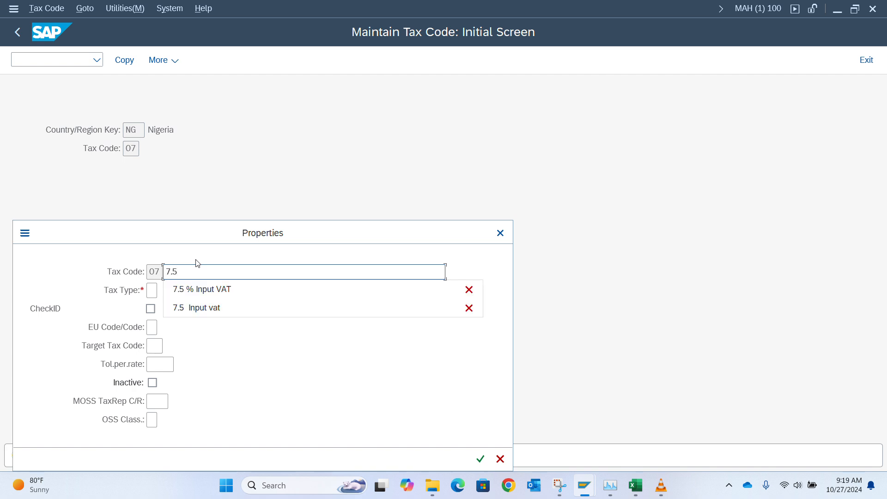
pyautogui.write('% Output VAt')
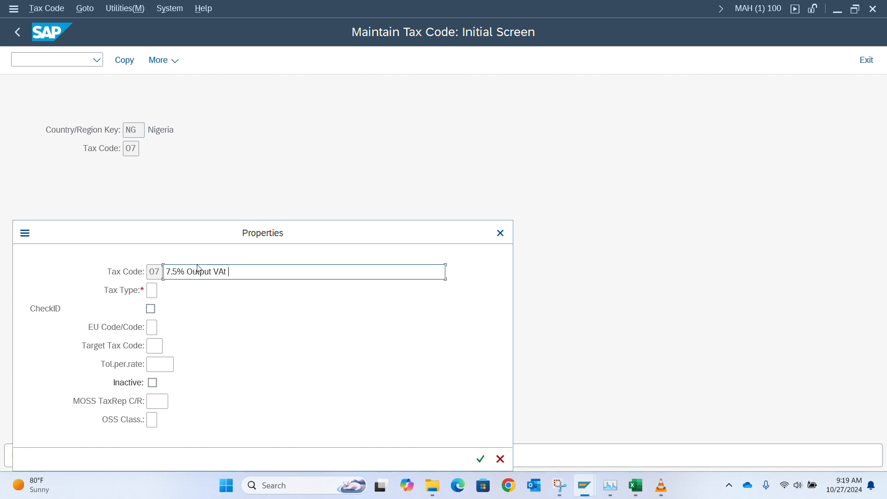
# Step: Set tax type A (Output tax), enter a 7.5 output tax rate, and save
pyautogui.click(152, 290)
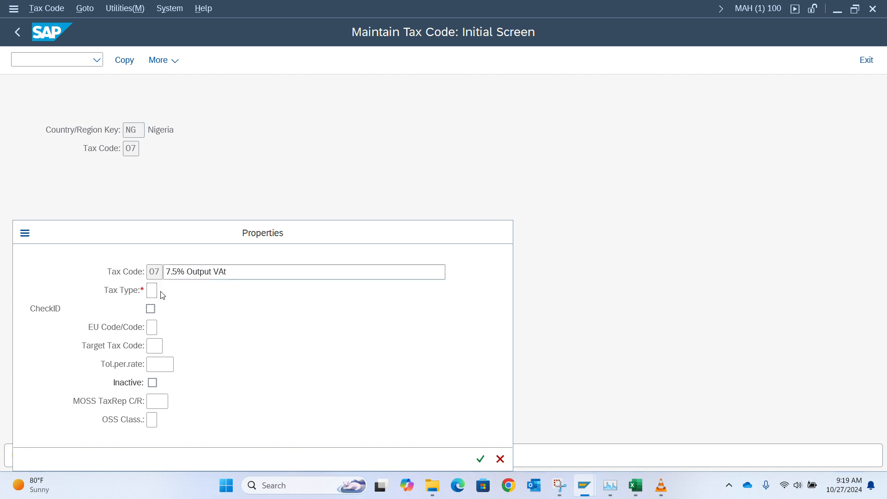
pyautogui.click(162, 294)
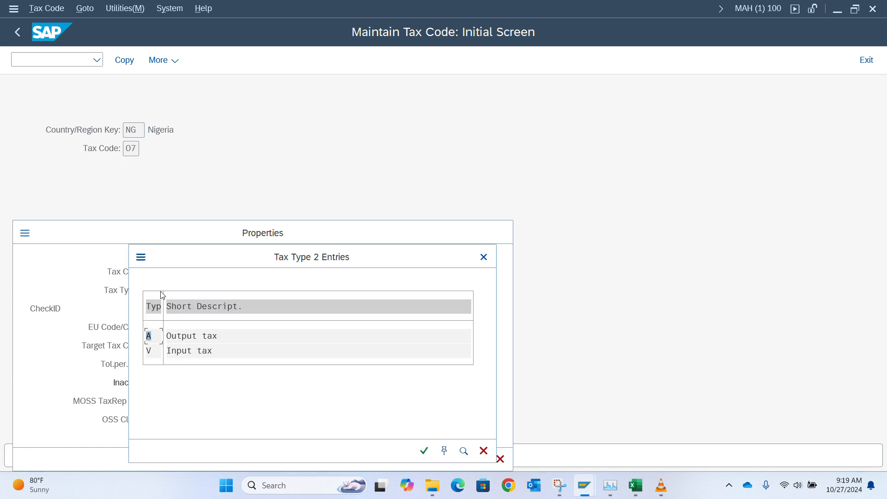
pyautogui.doubleClick(188, 341)
pyautogui.press('Return')
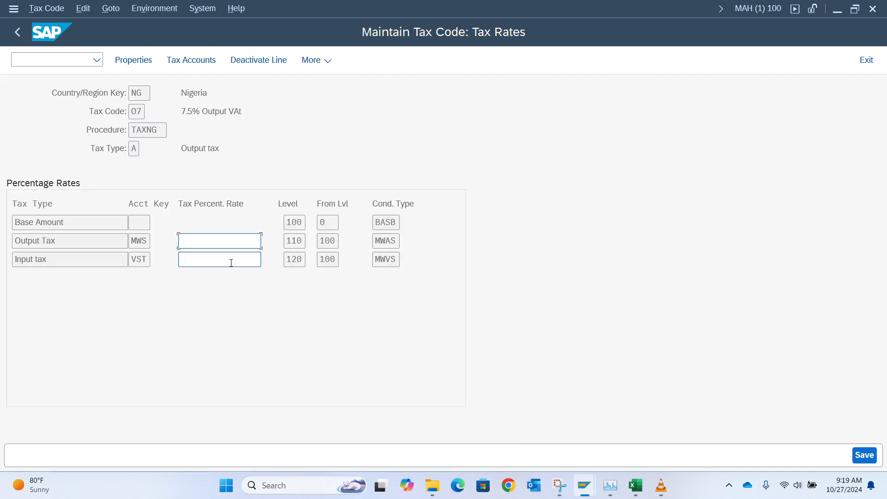
pyautogui.write('7.5')
pyautogui.press('Return')
pyautogui.hotkey('ctrl', 's')
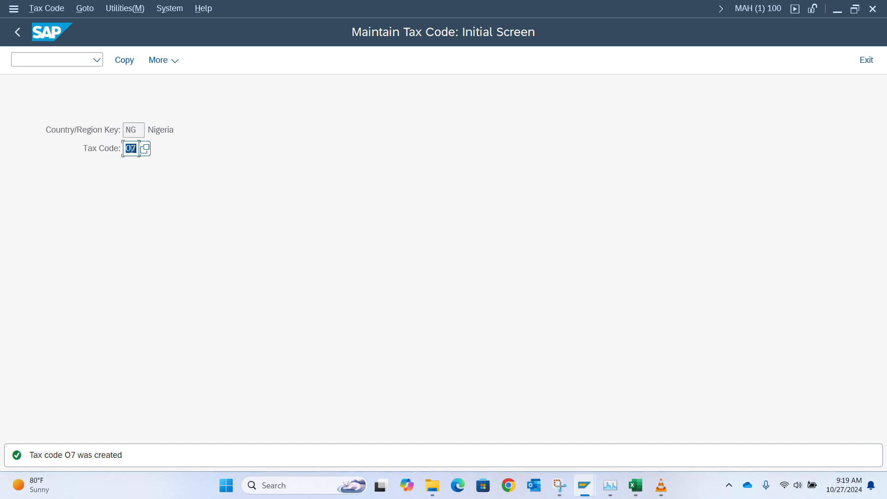
pyautogui.write('op')
# Step: Enter O0 as the new tax code after correcting a rejected entry
pyautogui.press('BackSpace')
pyautogui.press('BackSpace')
pyautogui.write('o.')
pyautogui.press('Return')
pyautogui.write('o')
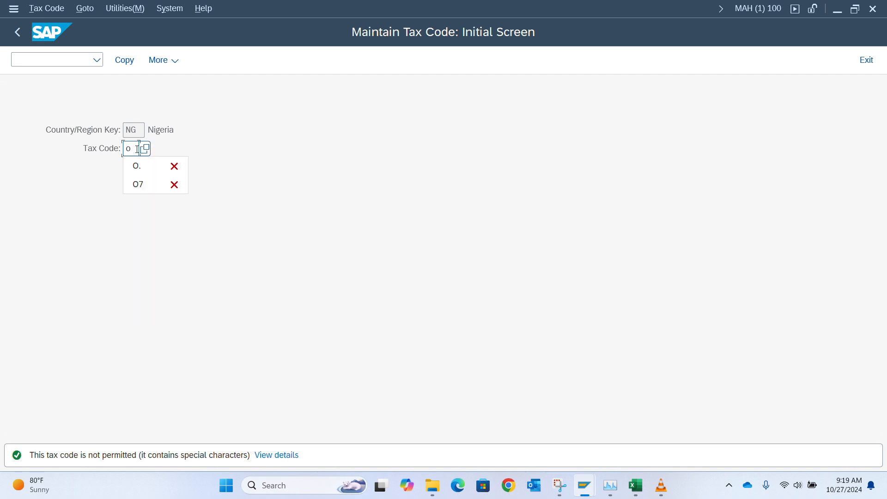
pyautogui.press('BackSpace')
pyautogui.write('o')
pyautogui.write('00')
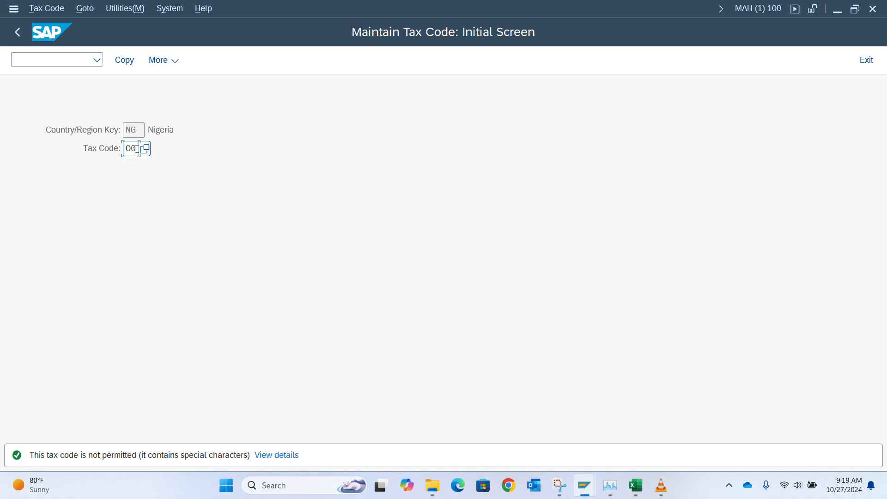
pyautogui.press('Return')
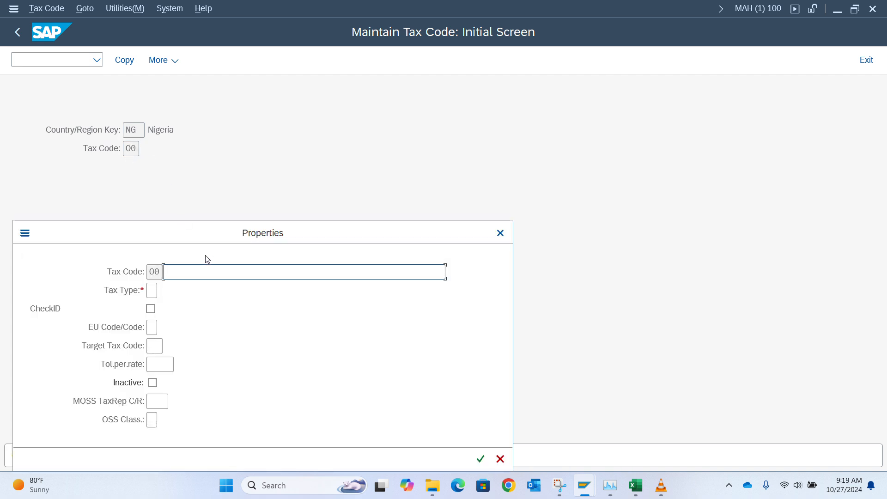
# Step: Describe O0 as 'Non Deductitable Output Vat'
pyautogui.write('Non')
pyautogui.press('Down')
pyautogui.press('Return')
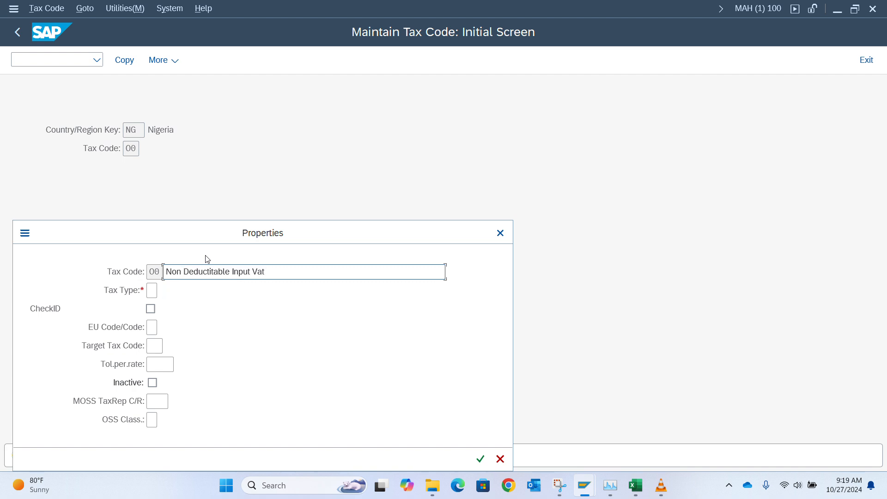
pyautogui.click(249, 274)
pyautogui.press('BackSpace')
pyautogui.press('BackSpace')
pyautogui.press('BackSpace')
pyautogui.press('BackSpace')
pyautogui.press('BackSpace')
pyautogui.write('Output')
# Step: Give O0 tax type A and save the tax code
pyautogui.click(152, 291)
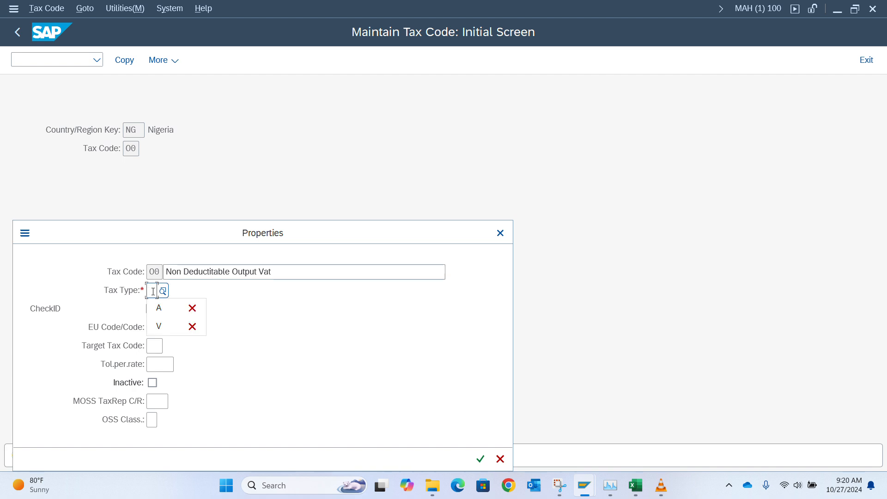
pyautogui.press('Down')
pyautogui.press('Return')
pyautogui.press('Return')
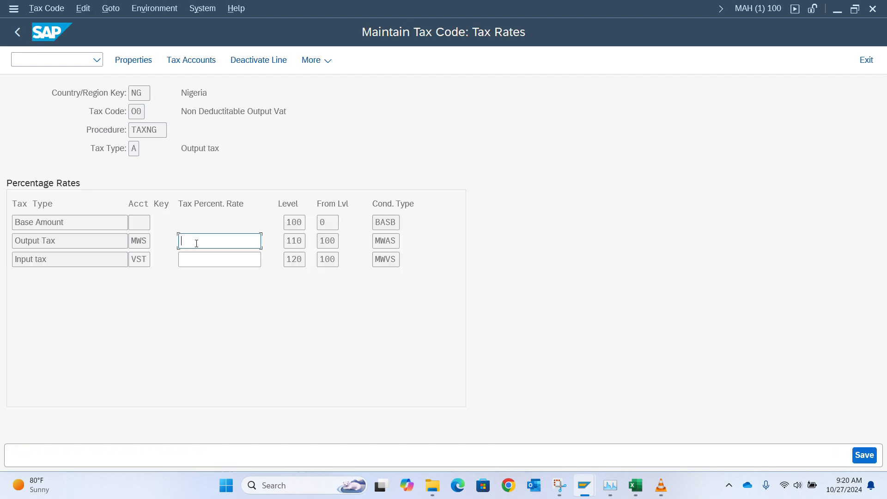
pyautogui.hotkey('ctrl', 's')
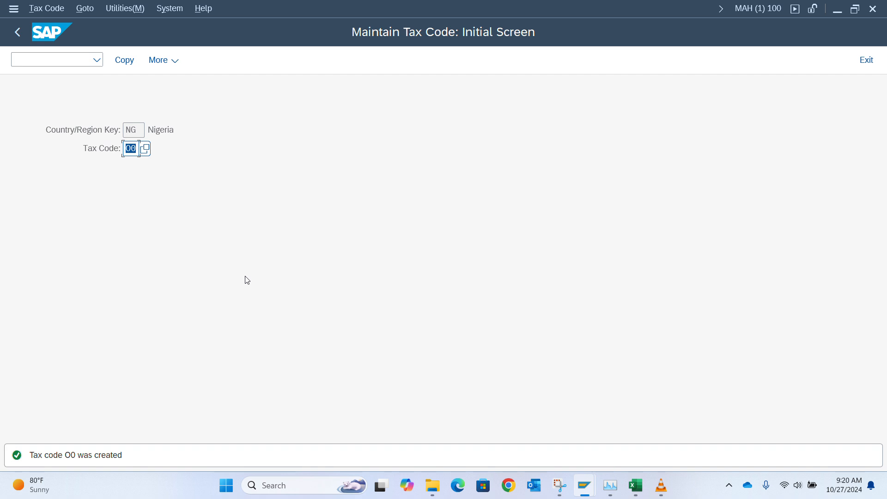
pyautogui.hotkey('alt', 'Tab')
pyautogui.hotkey('alt', 'Tab')
pyautogui.hotkey('alt', 'Tab')
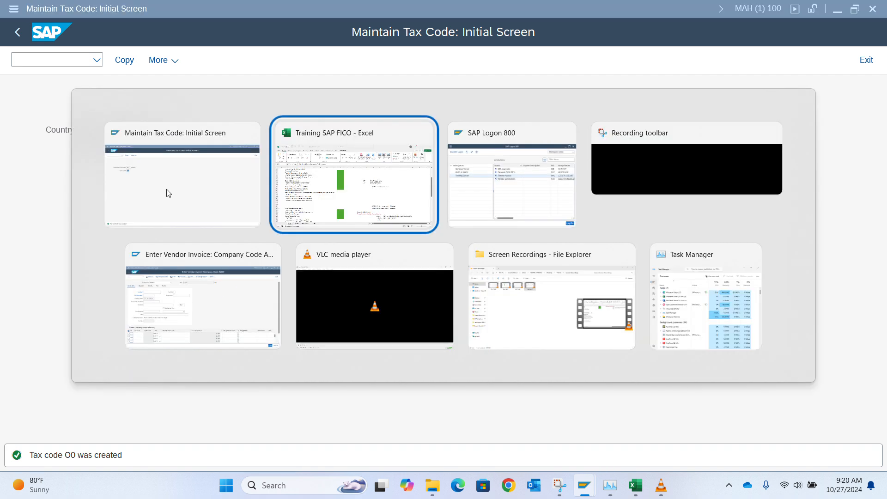
# Step: Restart FB60 vendor invoice entry with /nfb60 to refresh the tax code list
pyautogui.hotkey('alt', 'Tab')
pyautogui.hotkey('alt', 'Tab')
pyautogui.hotkey('alt', 'Tab')
pyautogui.hotkey('alt', 'Tab')
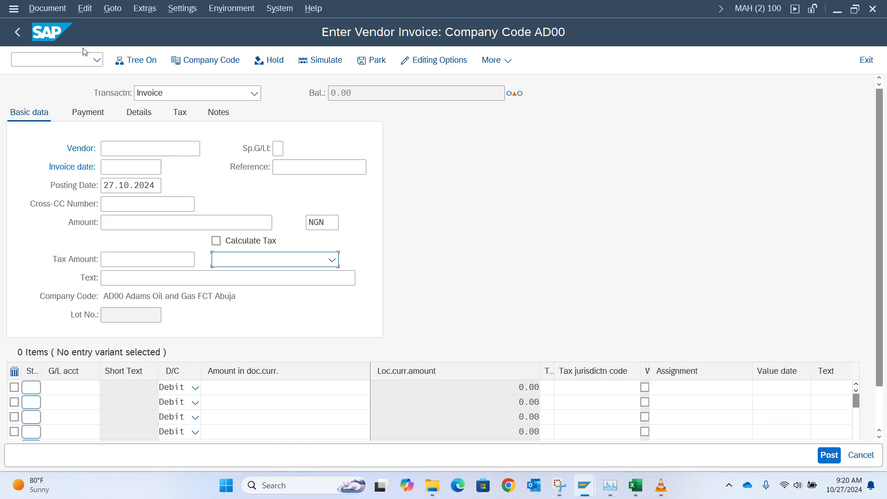
pyautogui.click(70, 60)
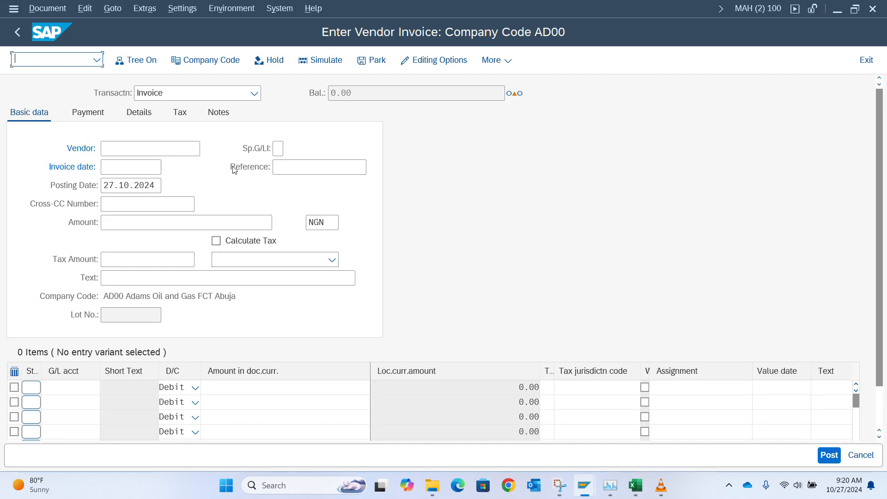
pyautogui.click(273, 260)
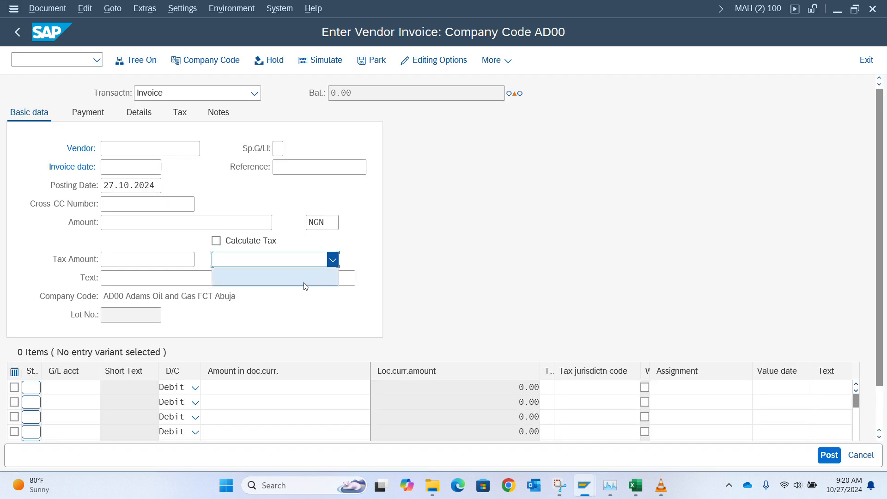
pyautogui.click(66, 58)
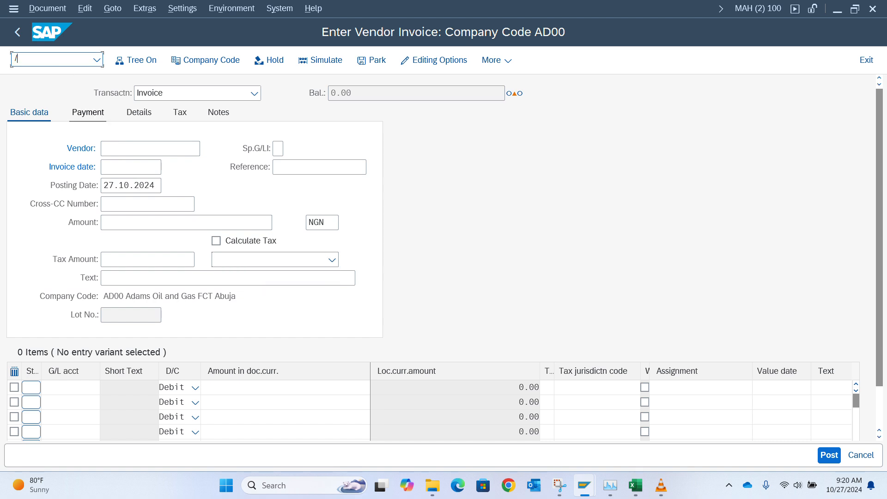
pyautogui.press('Return')
# Step: Choose tax code V1 (7.5 % Input VAT) on the AD00 vendor invoice
pyautogui.click(294, 266)
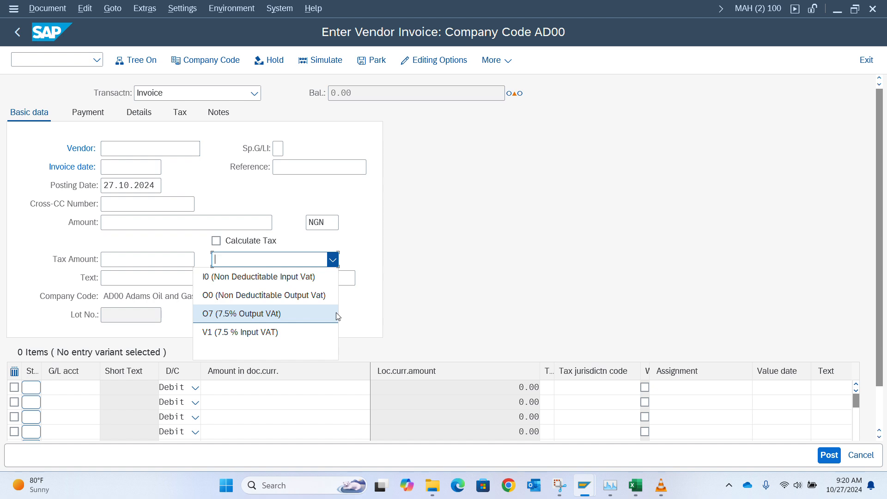
pyautogui.hotkey('alt', 'Tab')
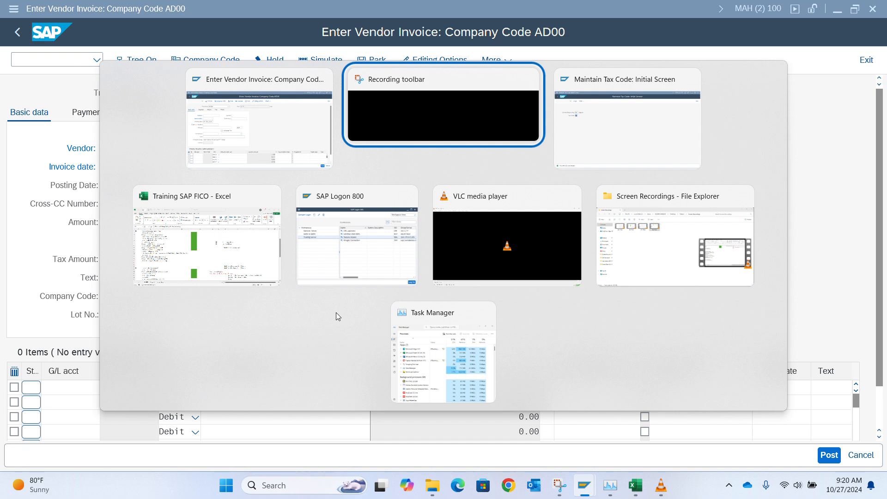
pyautogui.hotkey('alt', 'Tab')
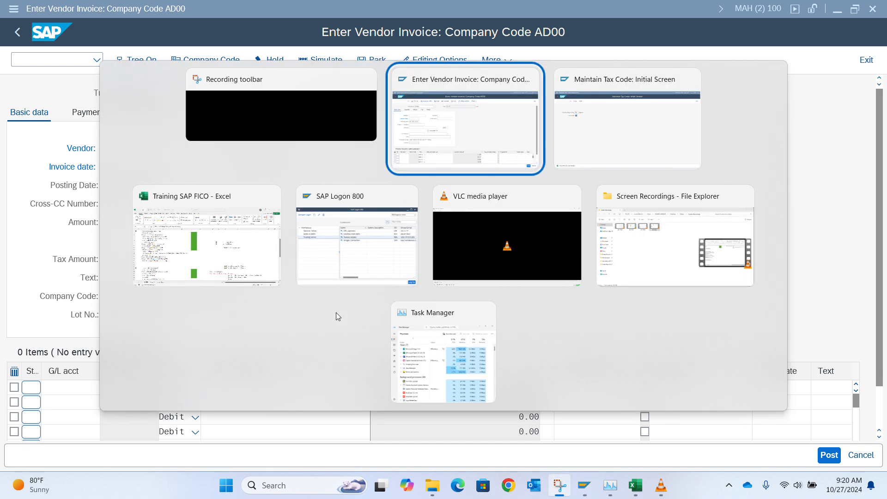
pyautogui.hotkey('alt', 'Tab')
pyautogui.hotkey('alt', 'Tab')
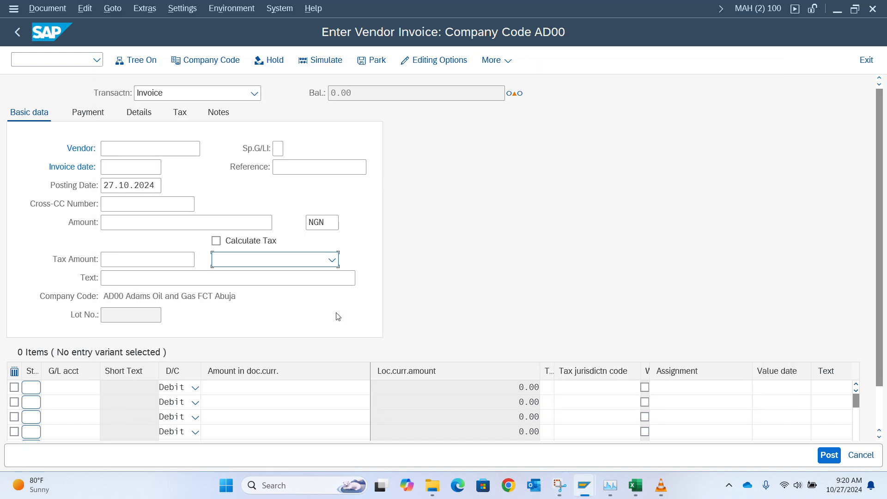
pyautogui.click(293, 268)
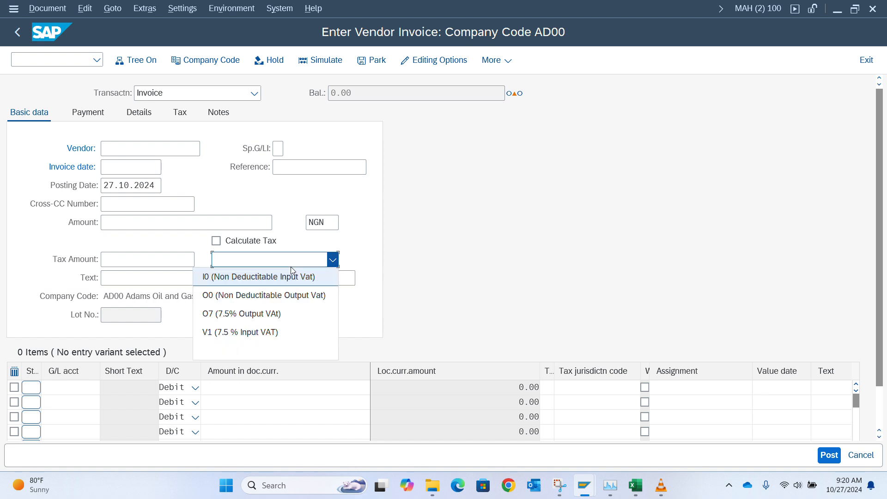
pyautogui.click(275, 333)
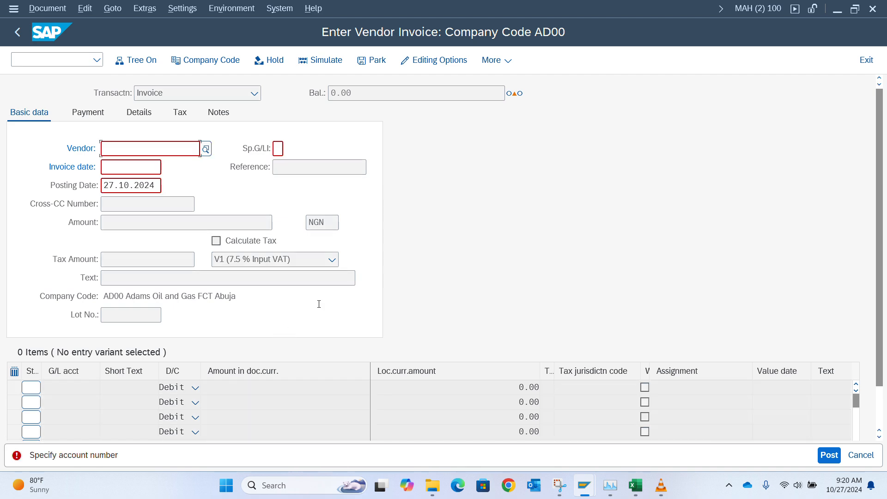
pyautogui.hotkey('alt', 'Tab')
pyautogui.hotkey('alt', 'Tab')
pyautogui.hotkey('alt', 'Tab')
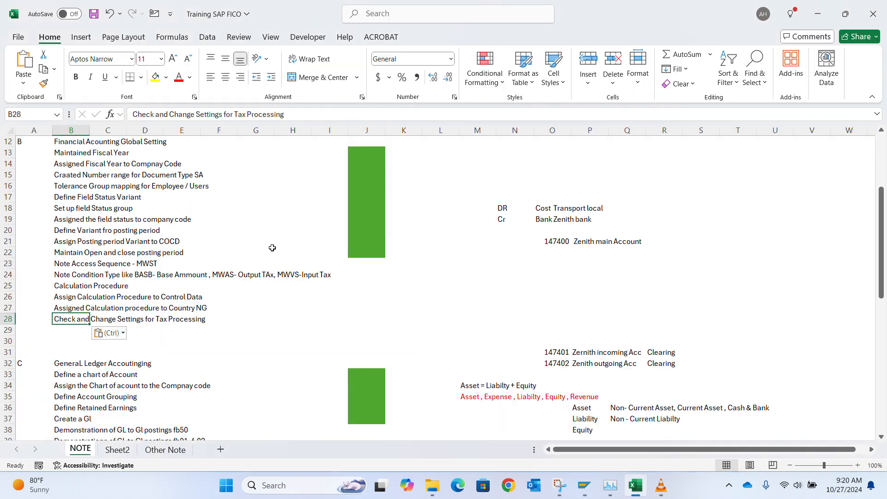
# Step: Paste the SAP activity name 'Define Tax Codes for Sales and Purchases' into notes cell B29
pyautogui.click(171, 327)
pyautogui.press('Up')
pyautogui.press('Left')
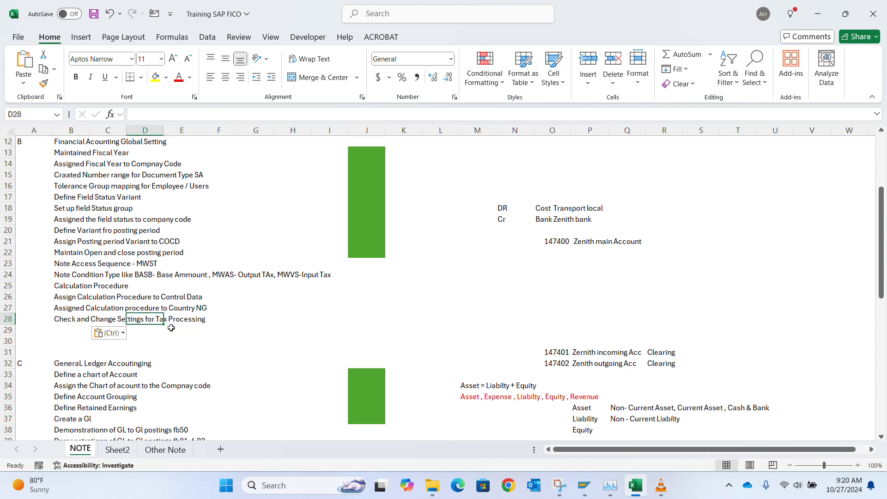
pyautogui.press('Left')
pyautogui.press('Down')
pyautogui.press('Up')
pyautogui.press('Left')
pyautogui.press('Down')
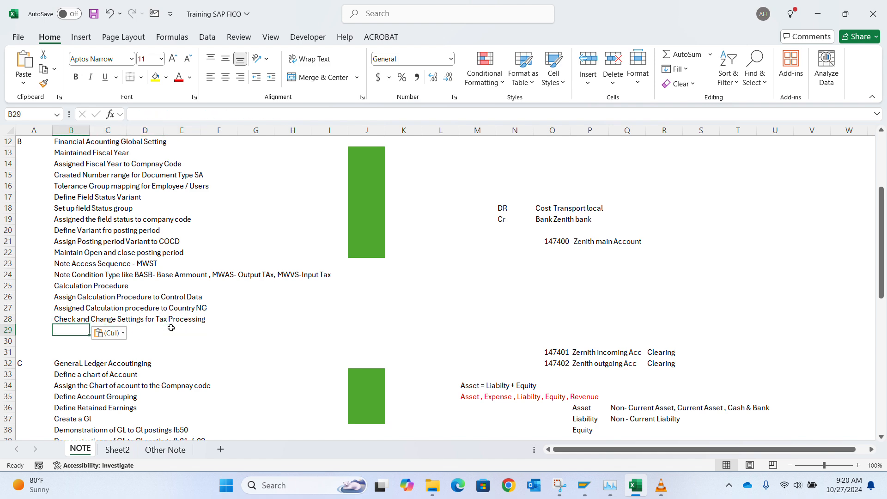
pyautogui.hotkey('alt', 'Tab')
pyautogui.press('Tab')
pyautogui.press('Tab')
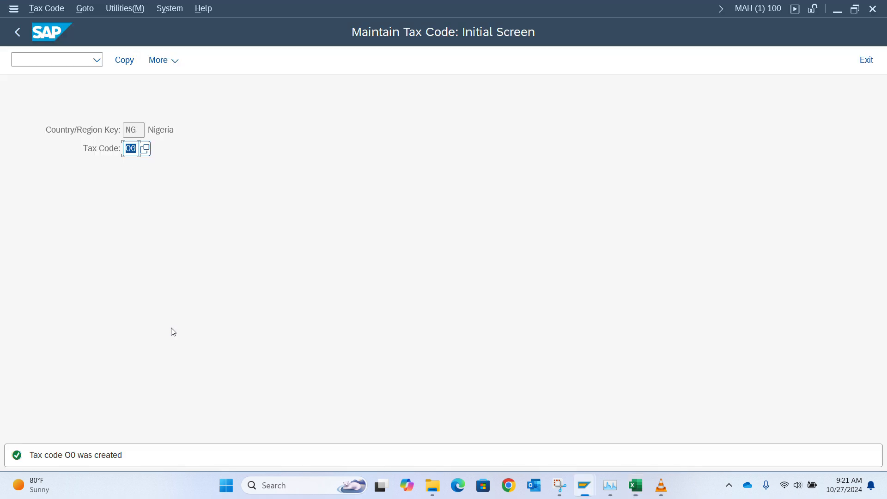
pyautogui.click(22, 35)
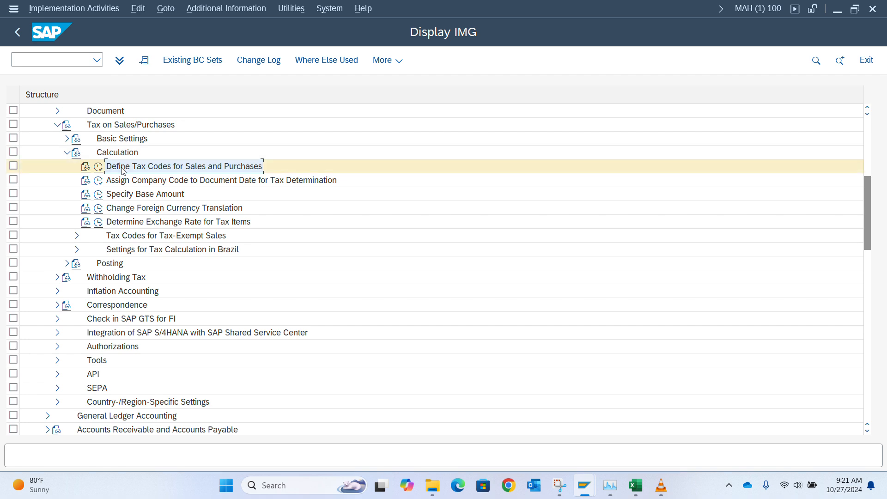
pyautogui.hotkey('alt', 'Tab')
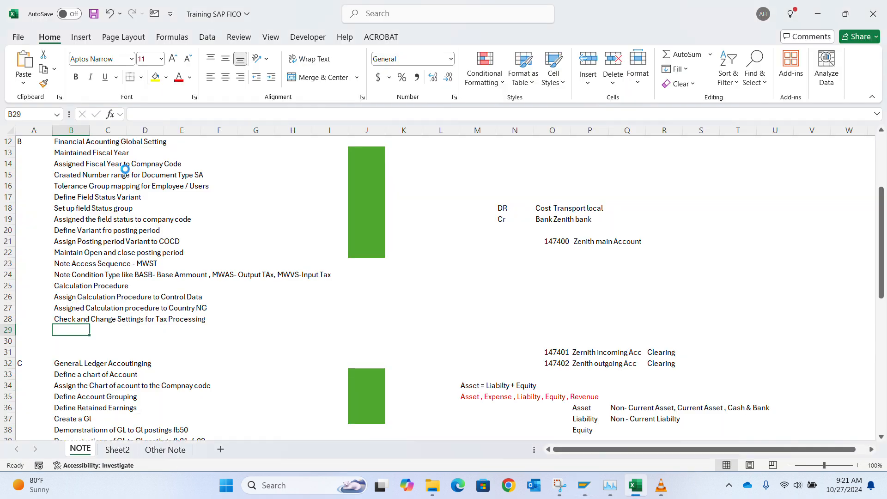
pyautogui.write('Define Tax Codes for Sales and Purchases')
# Step: Insert blank rows below the new note, ahead of the General Ledger section
pyautogui.press('Down')
pyautogui.hotkey('shift', 'space')
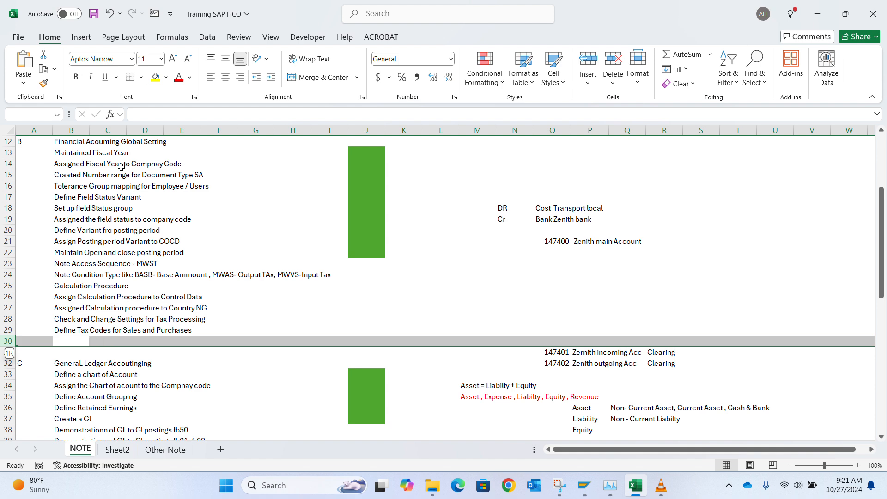
pyautogui.hotkey('ctrl', '+')
pyautogui.hotkey('ctrl', '+')
pyautogui.hotkey('ctrl', '+')
pyautogui.hotkey('alt', 'Tab')
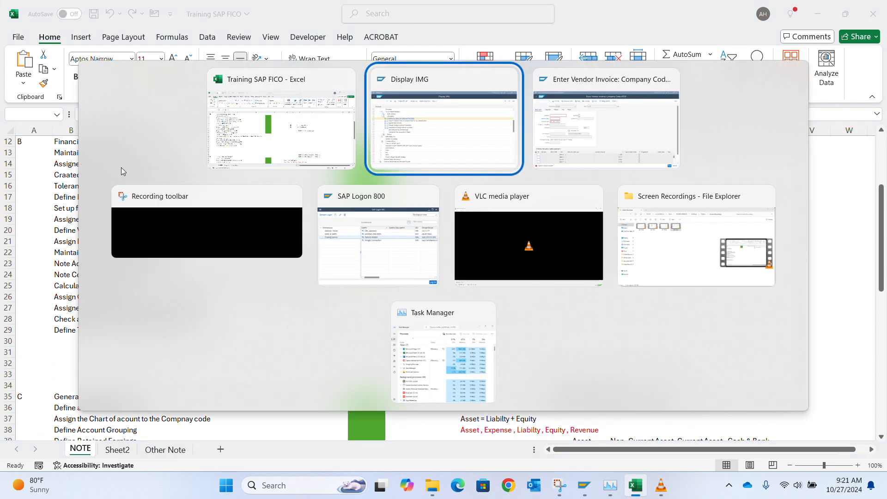
pyautogui.hotkey('alt', 'Tab')
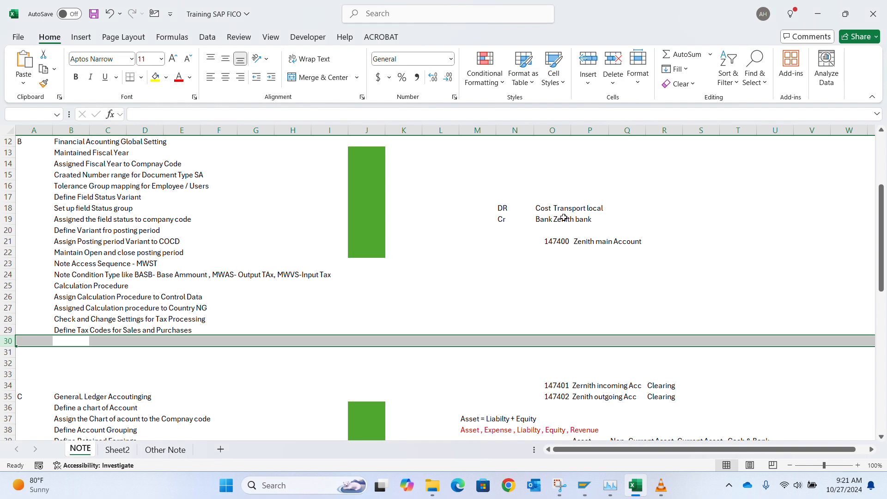
pyautogui.click(540, 257)
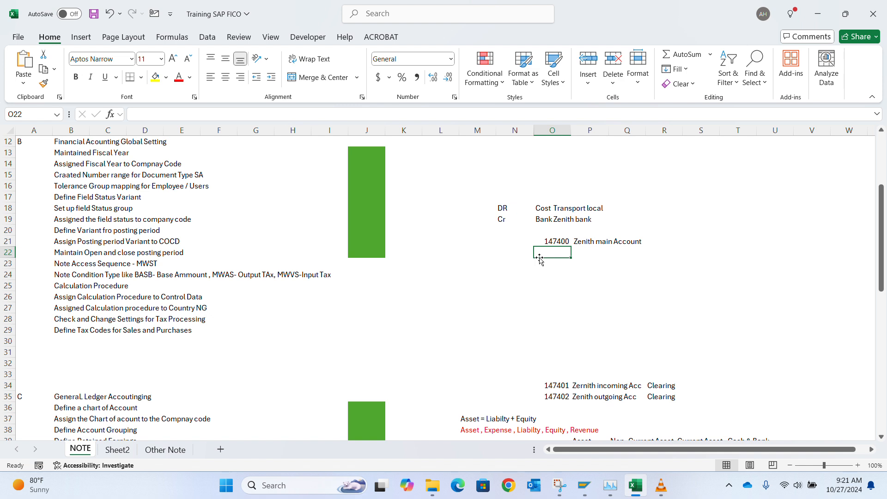
# Step: Enter 'Cr Vendor' in O26 with 100 in P26, and 100 in S25
pyautogui.press('Down')
pyautogui.press('Down')
pyautogui.press('Down')
pyautogui.press('Down')
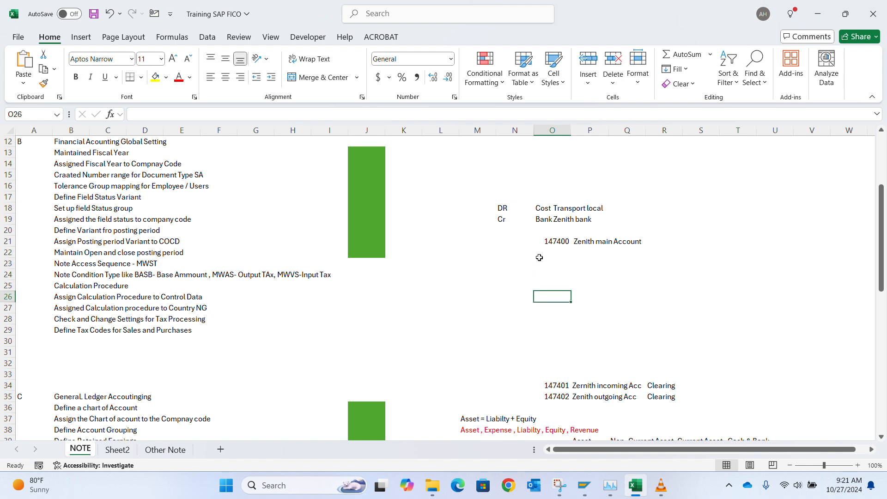
pyautogui.write('Cr Vendor')
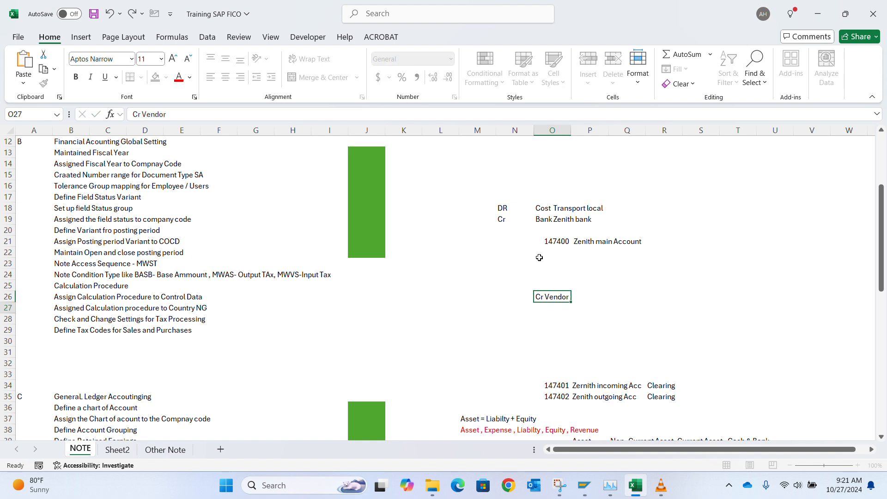
pyautogui.press('Return')
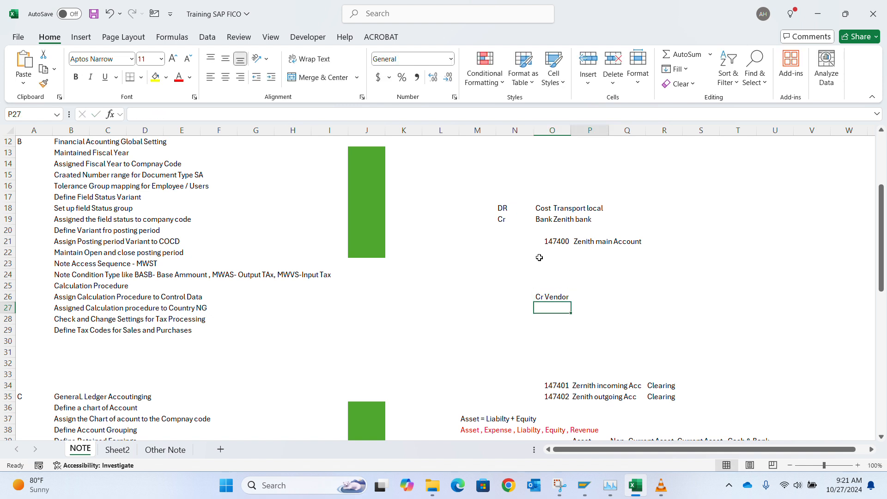
pyautogui.press('Right')
pyautogui.press('Up')
pyautogui.write('100')
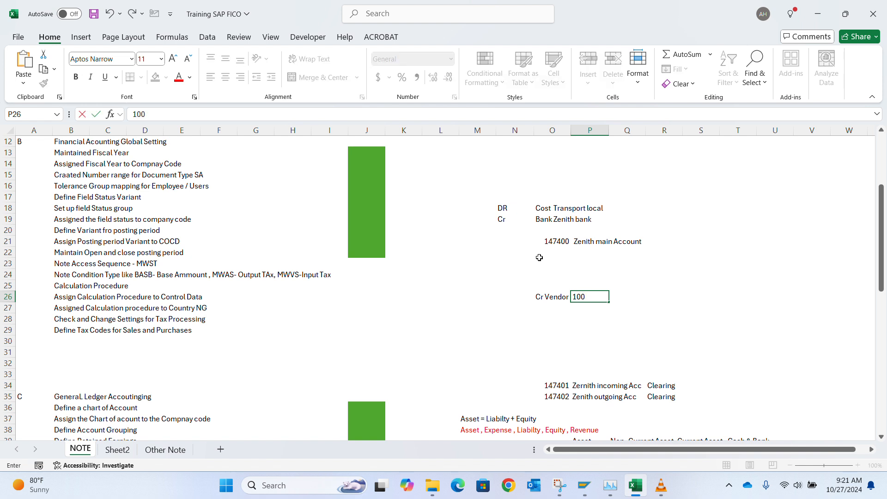
pyautogui.press('Return')
pyautogui.press('Up')
pyautogui.press('Up')
pyautogui.press('Right')
pyautogui.press('Right')
pyautogui.press('Right')
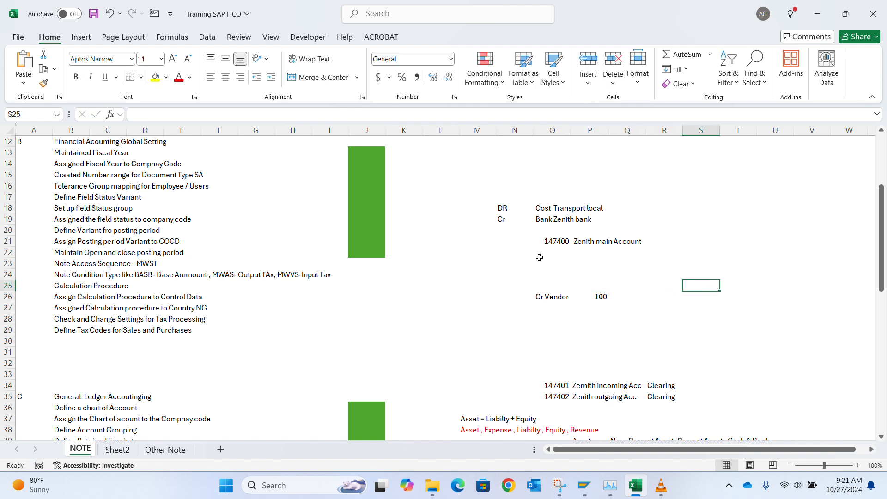
pyautogui.write('100')
pyautogui.press('Return')
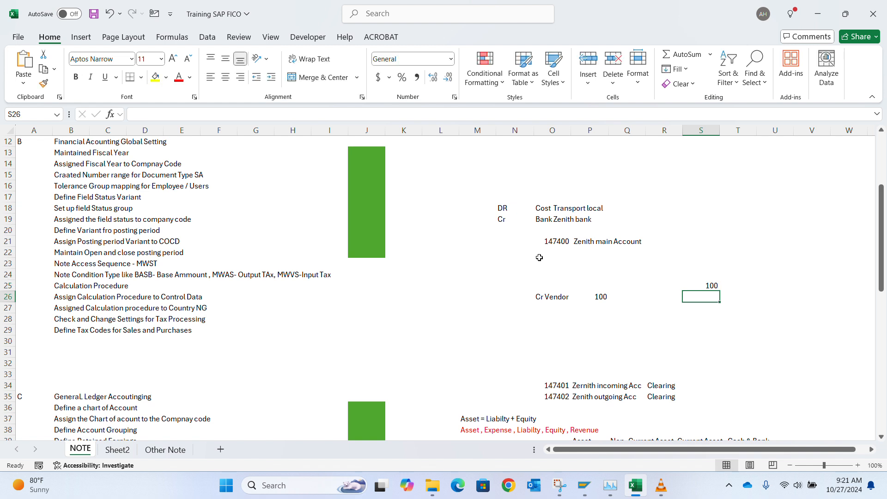
# Step: Calculate the VAT-exclusive amount in S26 by dividing S25 by 1.075, formatted to two decimals
pyautogui.write('=')
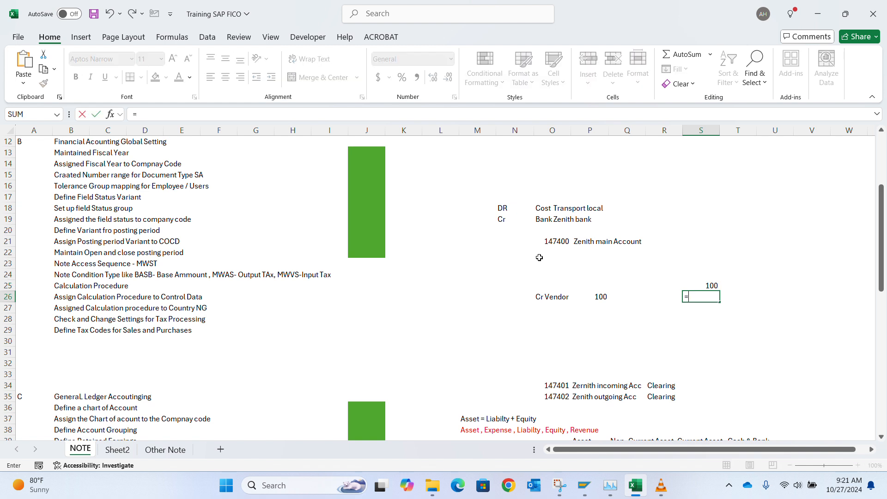
pyautogui.press('Up')
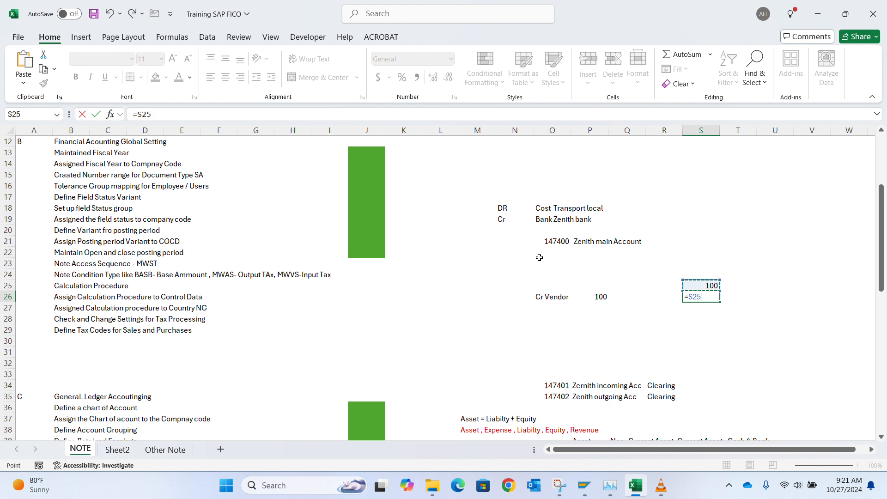
pyautogui.write('/1.07')
pyautogui.press('Return')
pyautogui.press('Up')
pyautogui.press('Up')
pyautogui.hotkey('shift', 'Down')
pyautogui.hotkey('shift', 'Down')
pyautogui.hotkey('shift', 'Down')
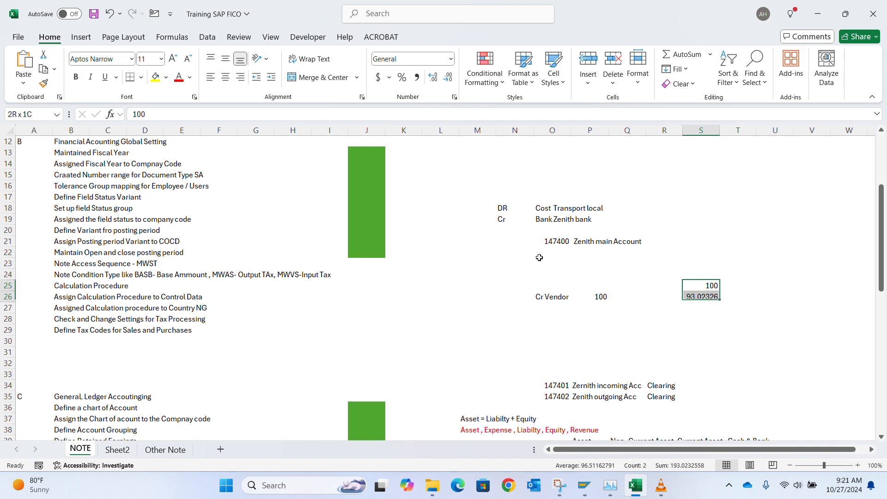
pyautogui.hotkey('ctrl', 'shift', '1')
pyautogui.press('Down')
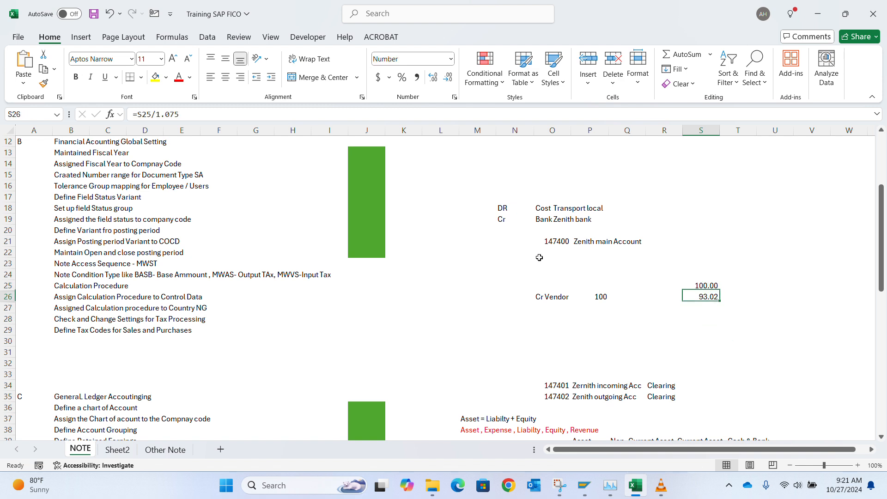
# Step: Paste 93.02 as a fixed value into S24 and delete the helper formula in S26
pyautogui.hotkey('ctrl', 'c')
pyautogui.press('Up')
pyautogui.press('Up')
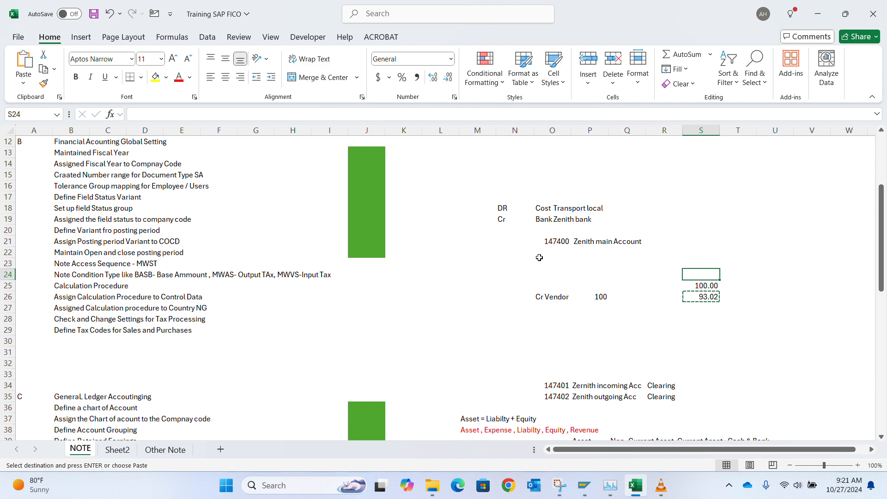
pyautogui.hotkey('ctrl', 'v')
pyautogui.hotkey('ctrl', 'alt', 'v')
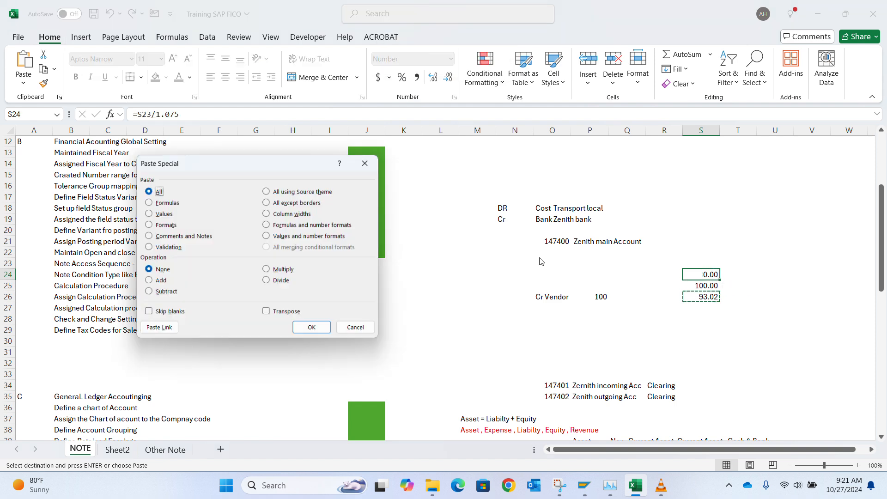
pyautogui.press('v')
pyautogui.press('Return')
pyautogui.press('Down')
pyautogui.press('Down')
pyautogui.press('Escape')
pyautogui.press('Down')
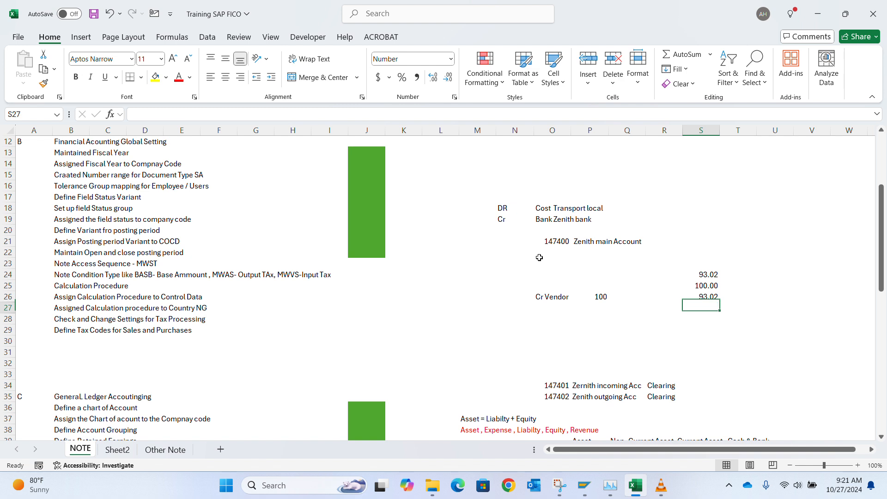
pyautogui.press('Up')
pyautogui.press('Delete')
pyautogui.press('Up')
pyautogui.press('Up')
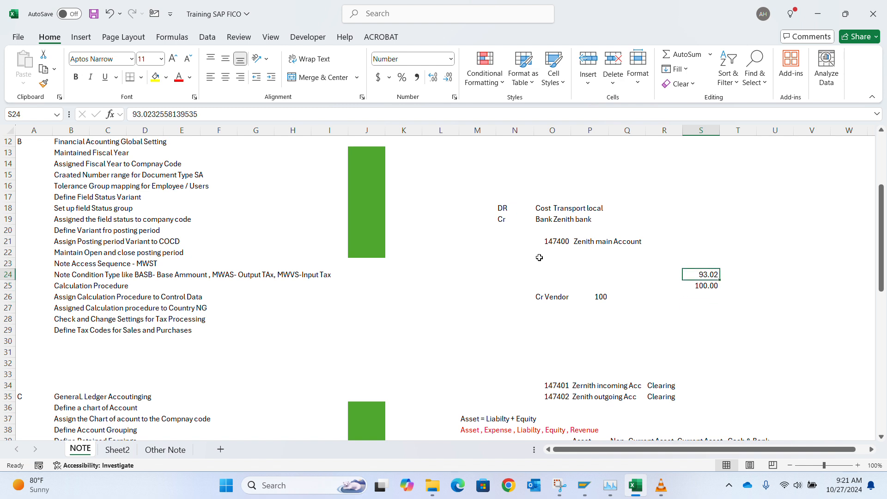
pyautogui.press('Down')
pyautogui.press('Up')
pyautogui.press('Down')
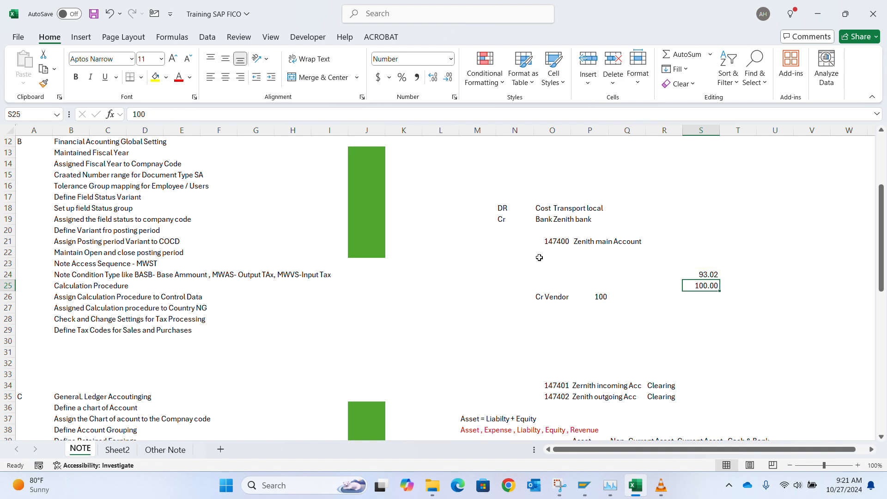
# Step: Add a 7.5% VAT formula (6.98) and a base-plus-VAT gross total in column S
pyautogui.write('=')
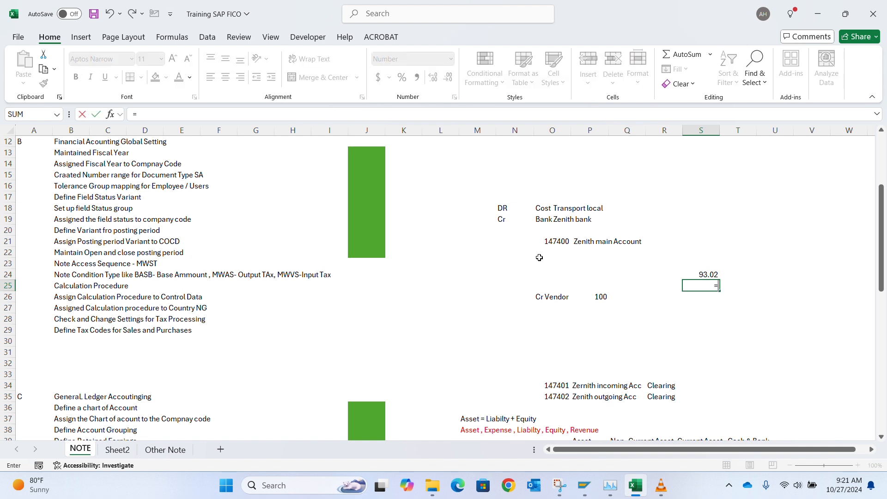
pyautogui.press('Up')
pyautogui.write('*0')
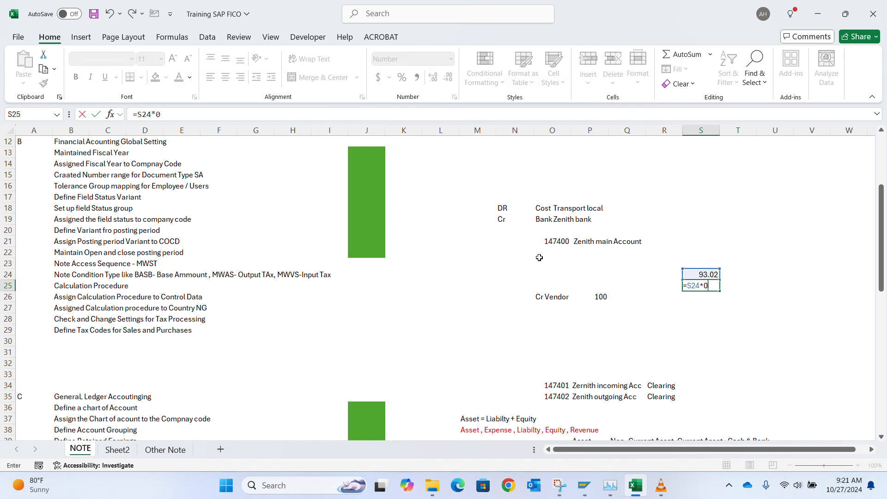
pyautogui.write('.075')
pyautogui.press('Return')
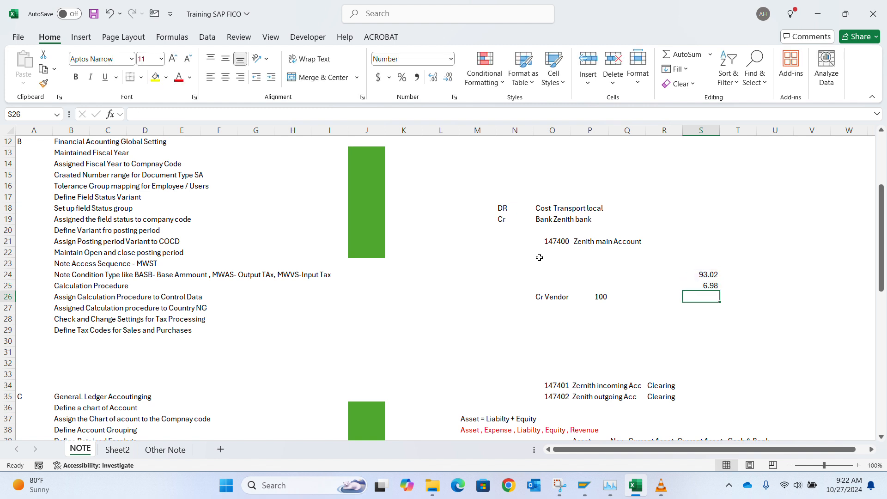
pyautogui.write('=')
pyautogui.press('Up')
pyautogui.press('Up')
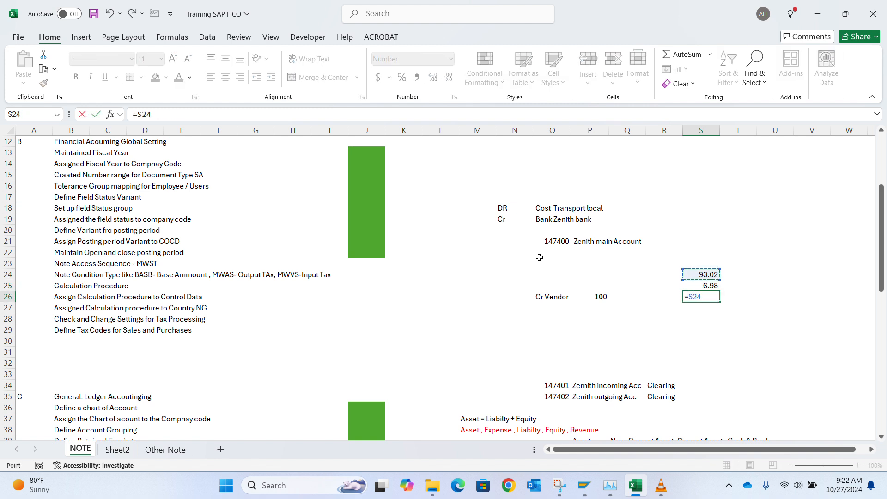
pyautogui.write('+')
# Step: Label rows 24–26 in column R as Base Ammount, VAT 7.5% and Gross Ammount
pyautogui.press('Up')
pyautogui.press('Up')
pyautogui.press('Down')
pyautogui.press('Return')
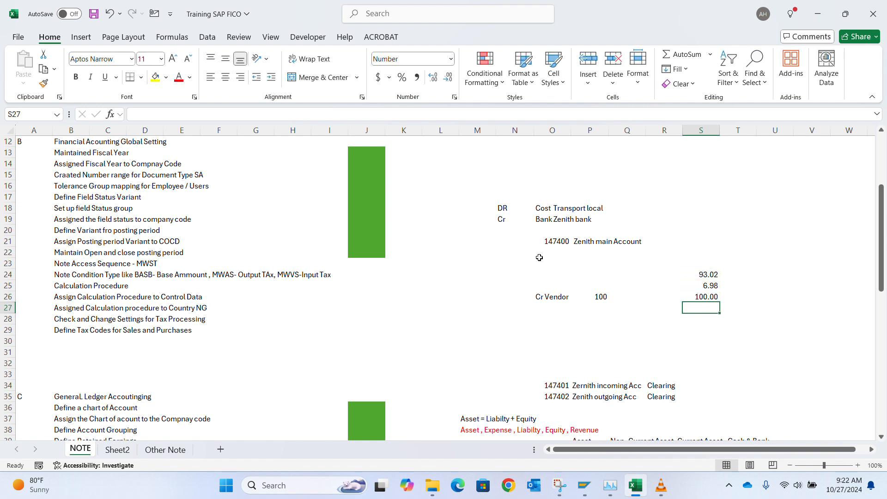
pyautogui.press('Left')
pyautogui.press('Up')
pyautogui.press('Up')
pyautogui.press('Up')
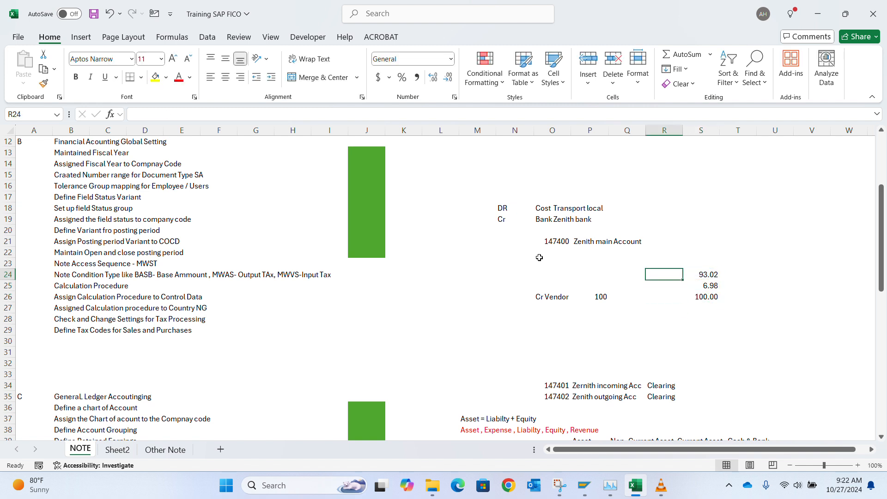
pyautogui.write('Base Ammount')
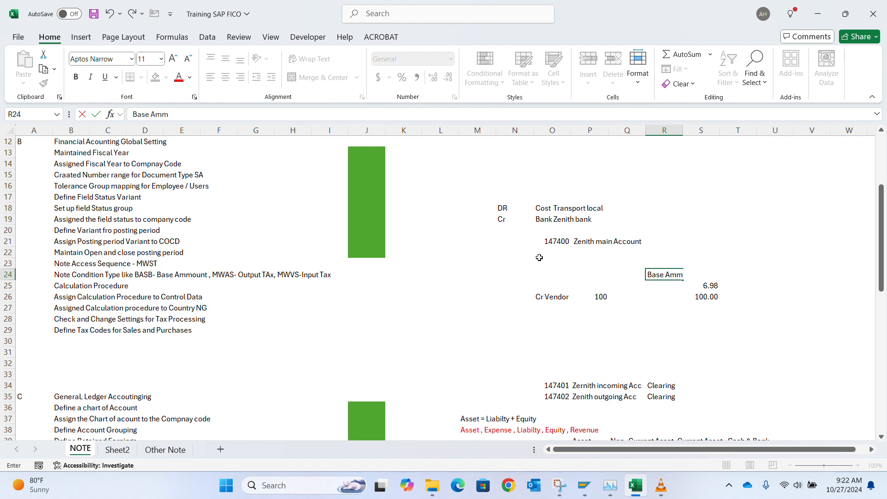
pyautogui.press('Return')
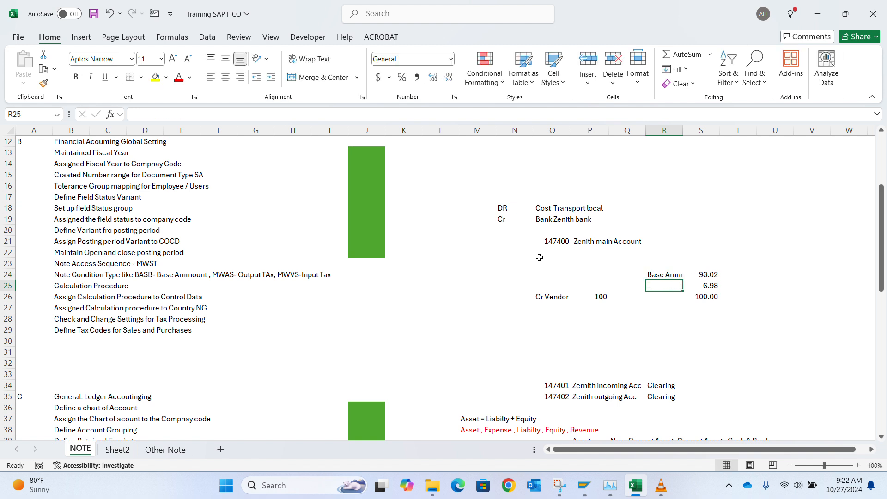
pyautogui.doubleClick(683, 130)
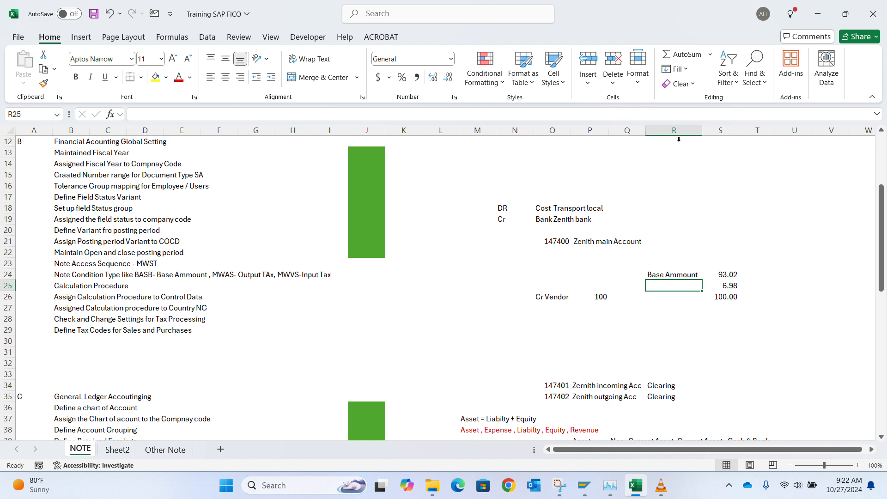
pyautogui.write('VAT')
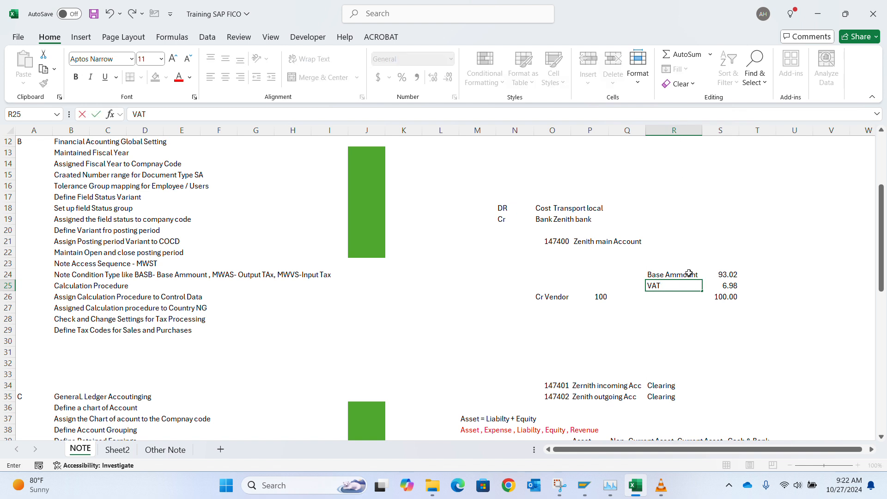
pyautogui.write(' 7.5%')
pyautogui.press('Return')
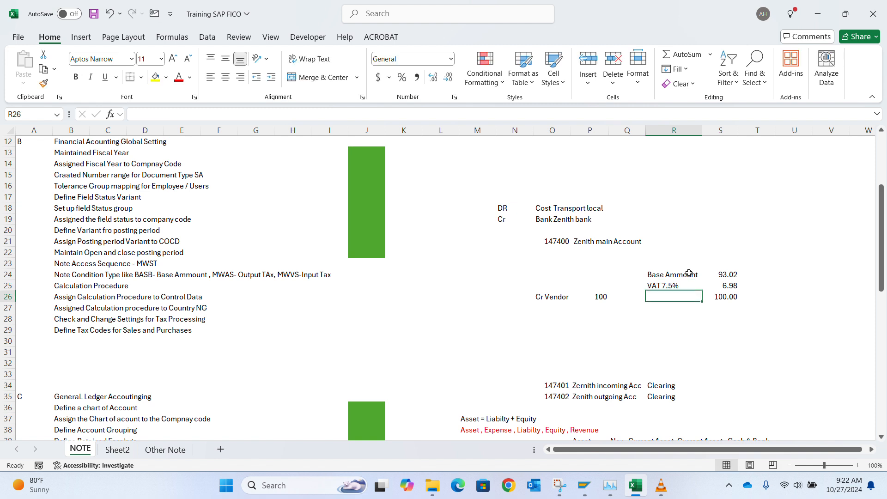
pyautogui.write('GROS')
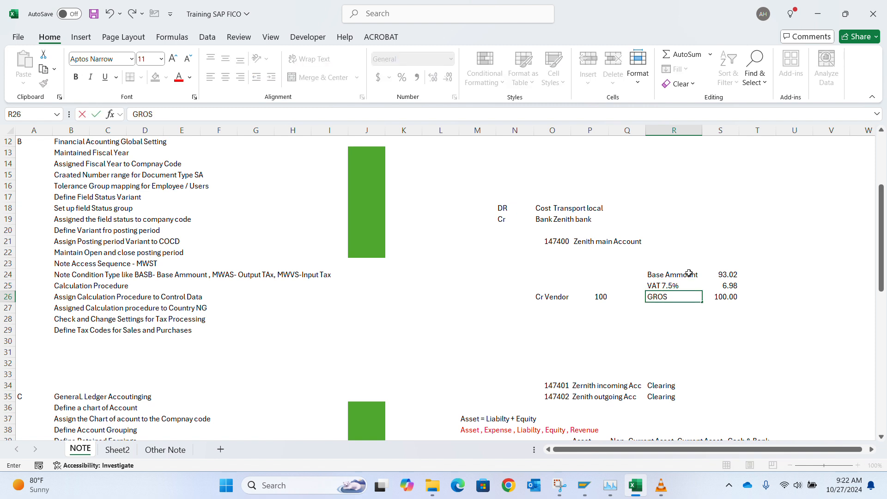
pyautogui.write(' AMm')
pyautogui.press('BackSpace')
pyautogui.press('BackSpace')
pyautogui.press('BackSpace')
pyautogui.write('ross Ammount')
pyautogui.hotkey('ctrl', 'Return')
# Step: Insert a 200.00 SUM total in S27, then clear it again
pyautogui.press('Return')
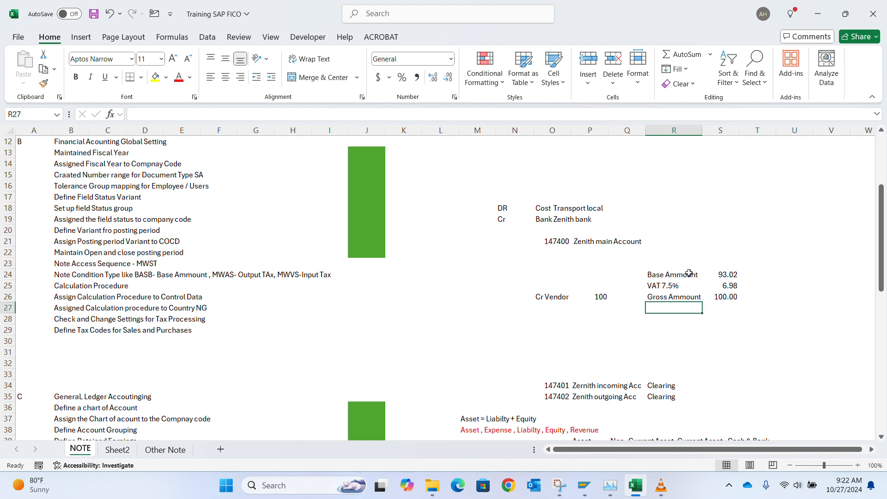
pyautogui.press('Right')
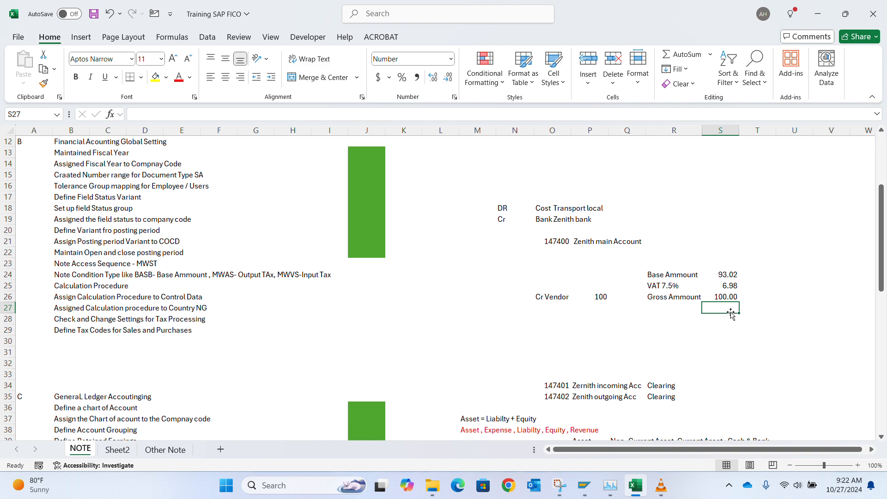
pyautogui.hotkey('alt', '=')
pyautogui.press('Return')
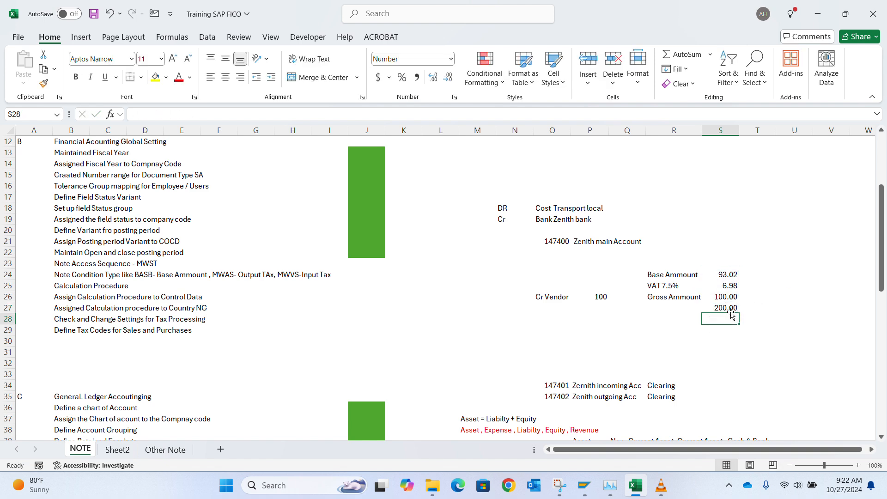
pyautogui.press('Up')
pyautogui.press('Down')
pyautogui.press('Up')
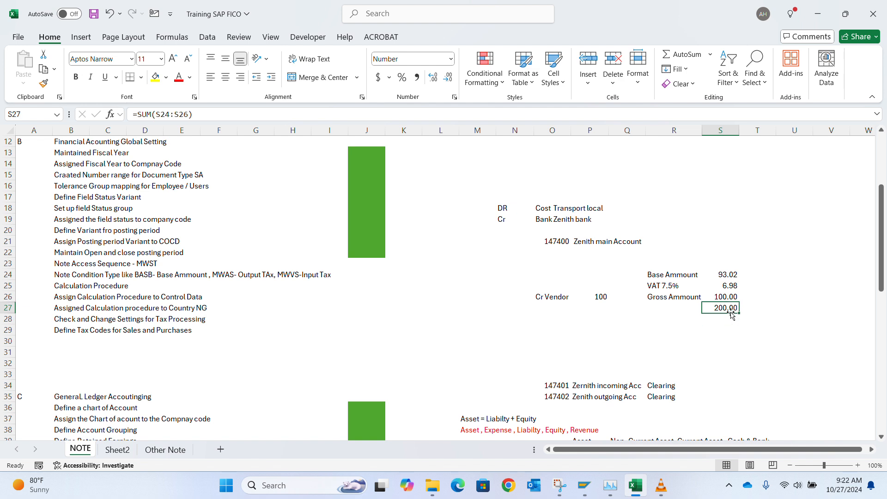
pyautogui.press('Delete')
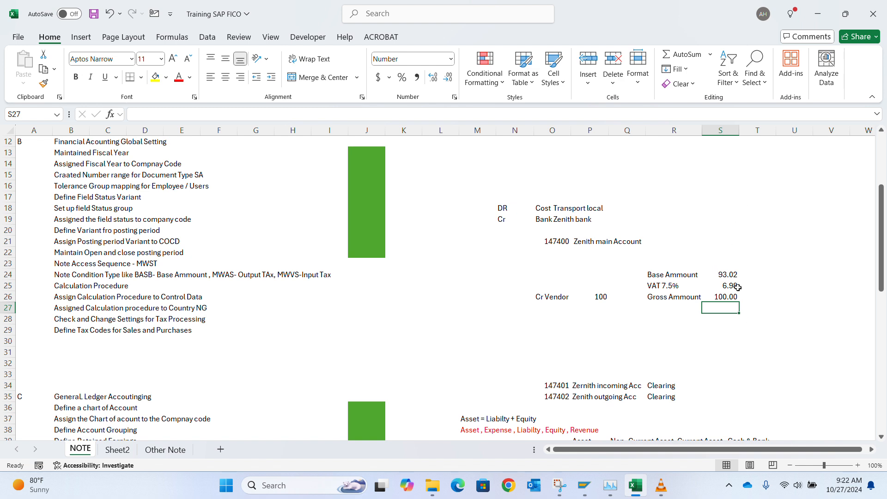
# Step: Delete the 100 beside Cr Vendor in cell P26
pyautogui.click(596, 298)
pyautogui.press('Delete')
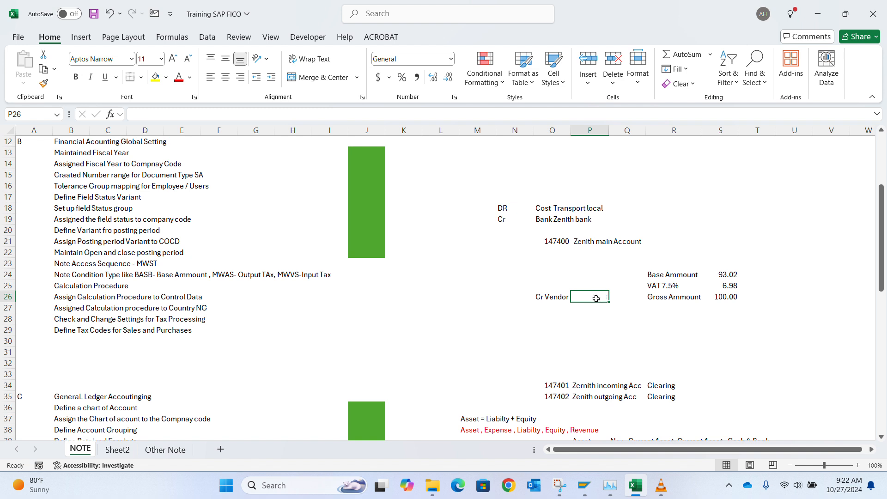
pyautogui.click(391, 365)
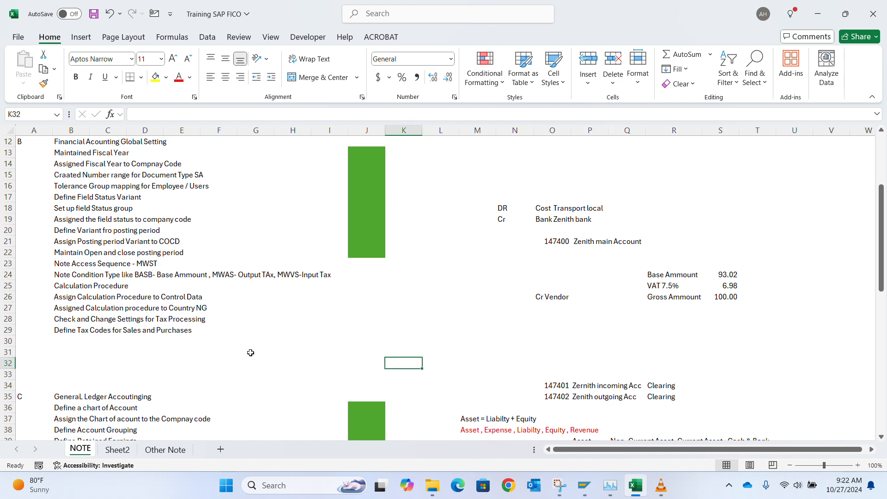
pyautogui.click(749, 276)
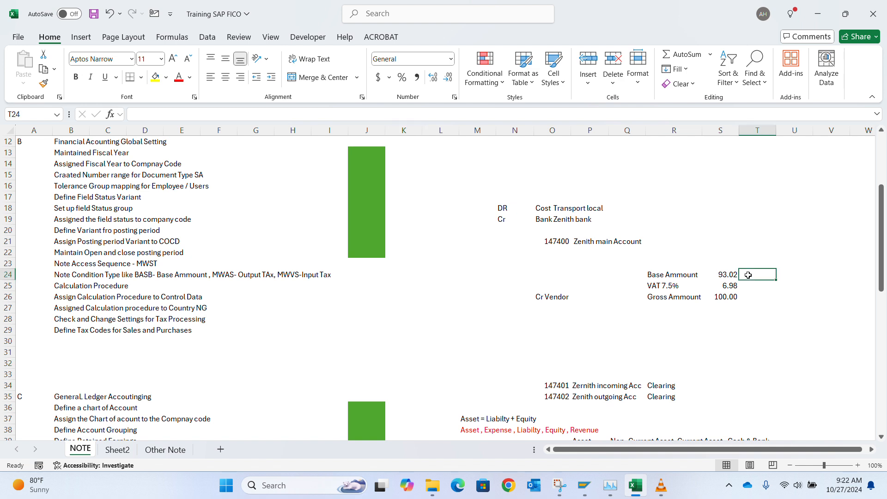
pyautogui.click(757, 301)
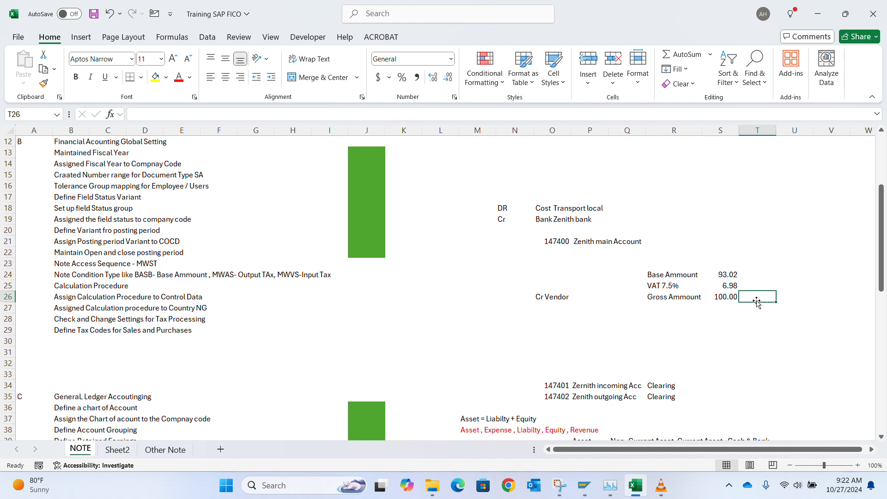
# Step: Try an arrow '---------->' in P26, cancel the rejected formula, and enter a dot instead
pyautogui.click(560, 298)
pyautogui.click(594, 296)
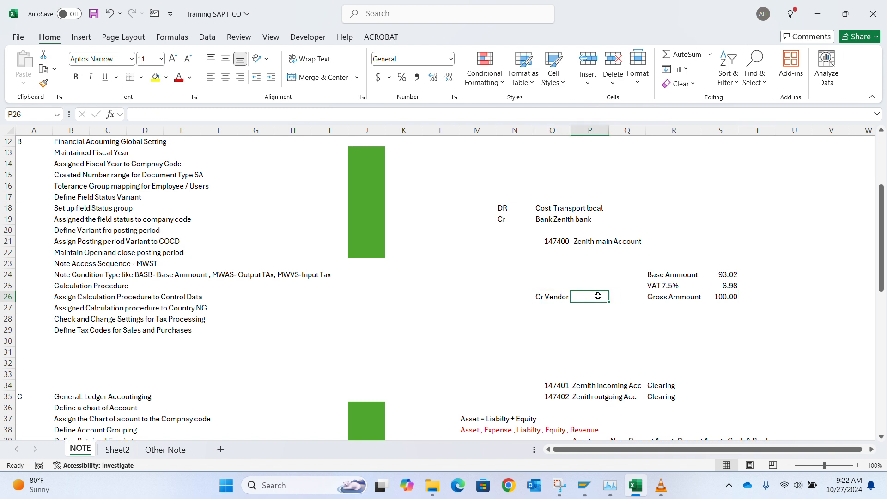
pyautogui.write('----------')
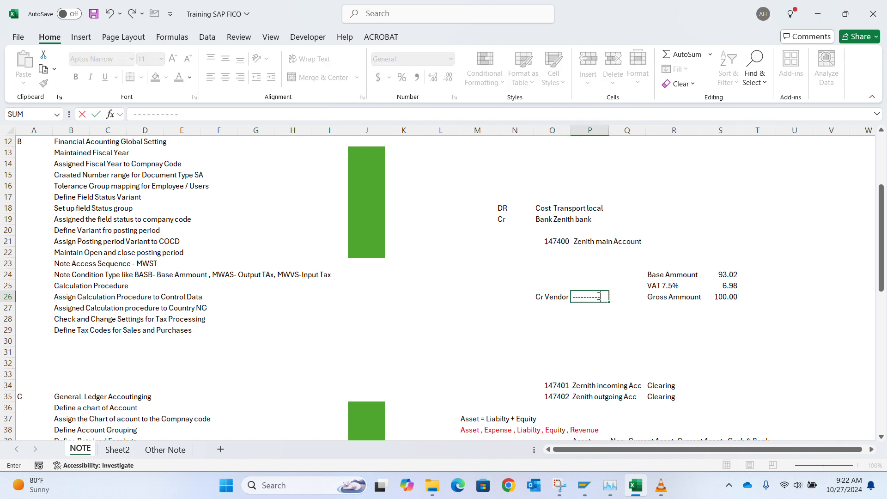
pyautogui.write('>')
pyautogui.press('Return')
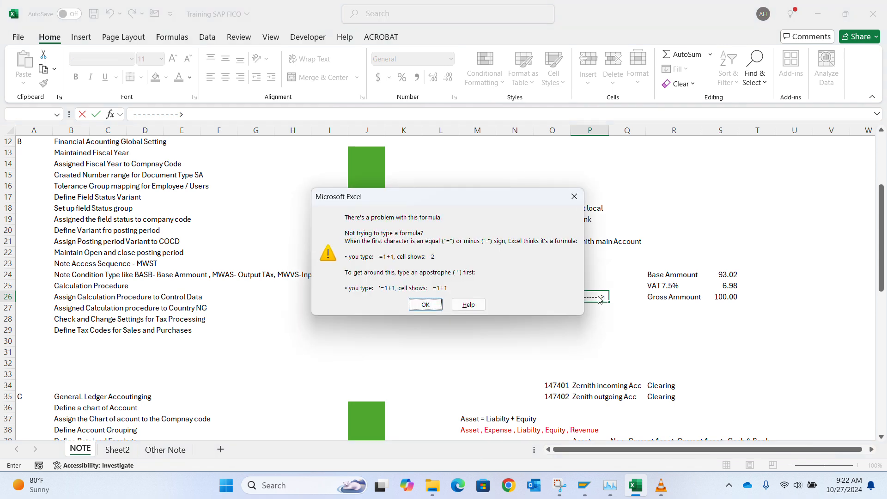
pyautogui.press('Return')
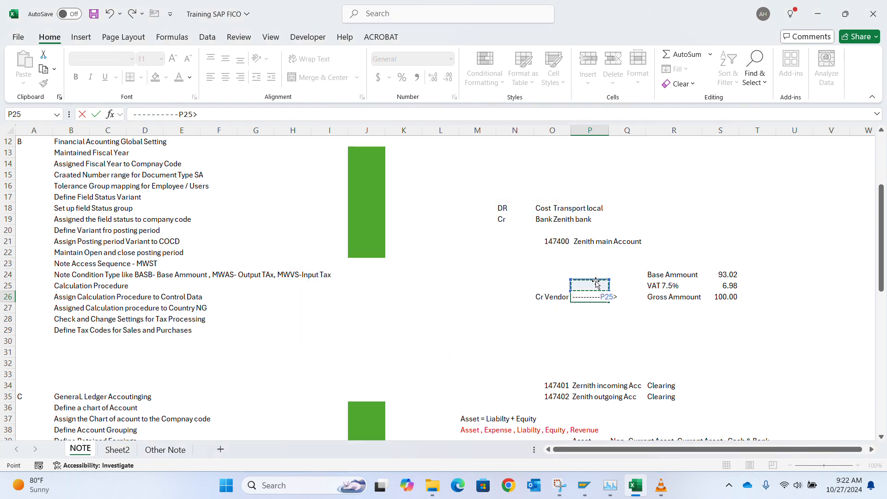
pyautogui.press('Escape')
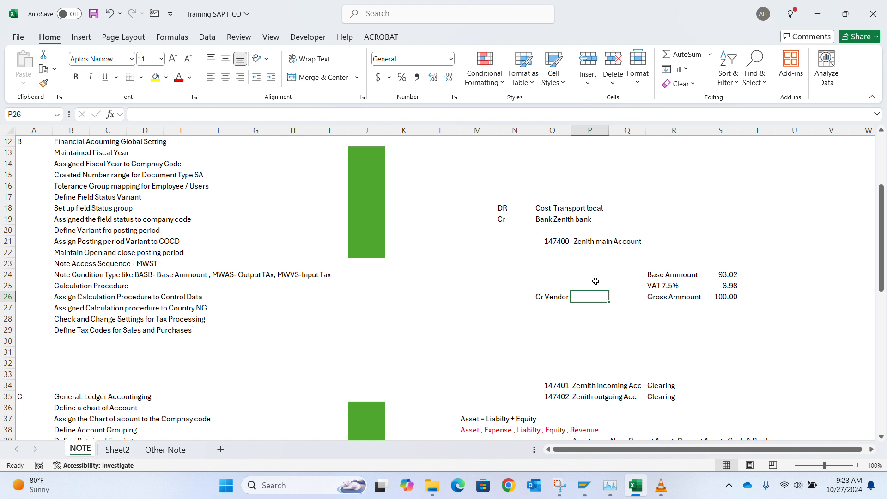
pyautogui.write('.')
pyautogui.press('Return')
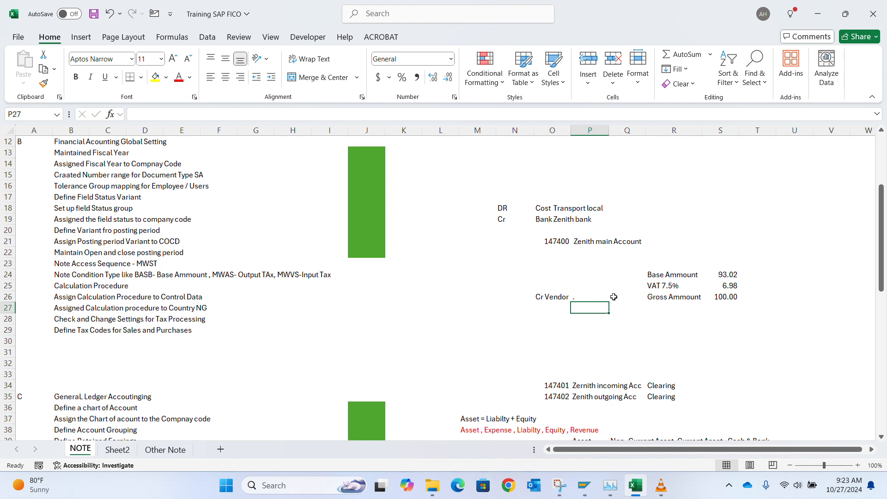
# Step: Label cells O24:O26 as Vendor, VAT GL and COST
pyautogui.click(558, 287)
pyautogui.write('VAT')
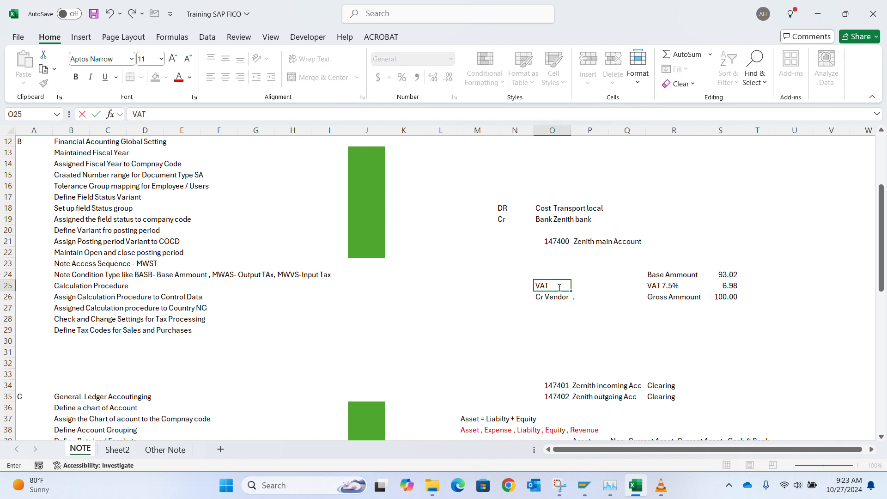
pyautogui.write(' GL')
pyautogui.press('Return')
pyautogui.press('Up')
pyautogui.press('Up')
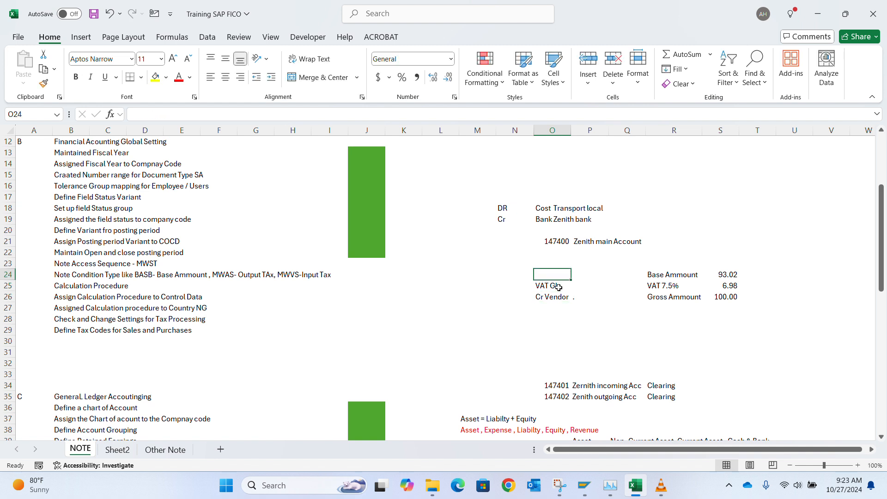
pyautogui.press('Down')
pyautogui.press('Down')
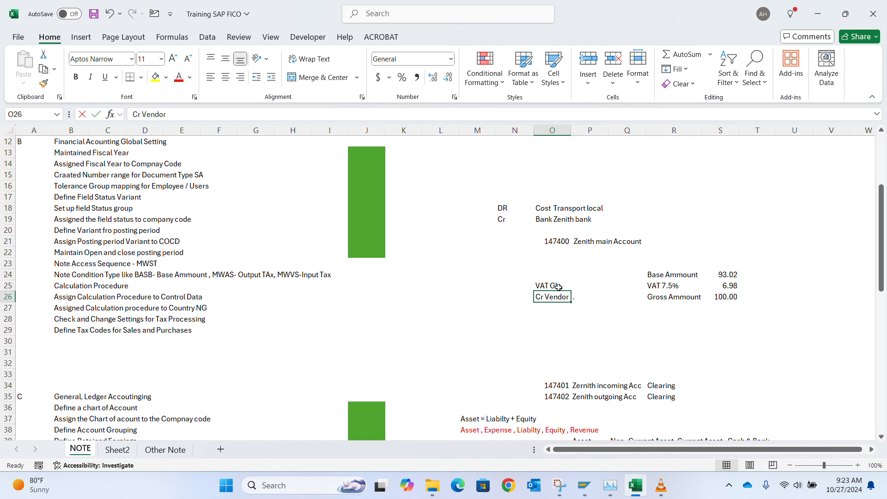
pyautogui.write('COST')
pyautogui.press('Return')
pyautogui.press('Up')
pyautogui.press('Up')
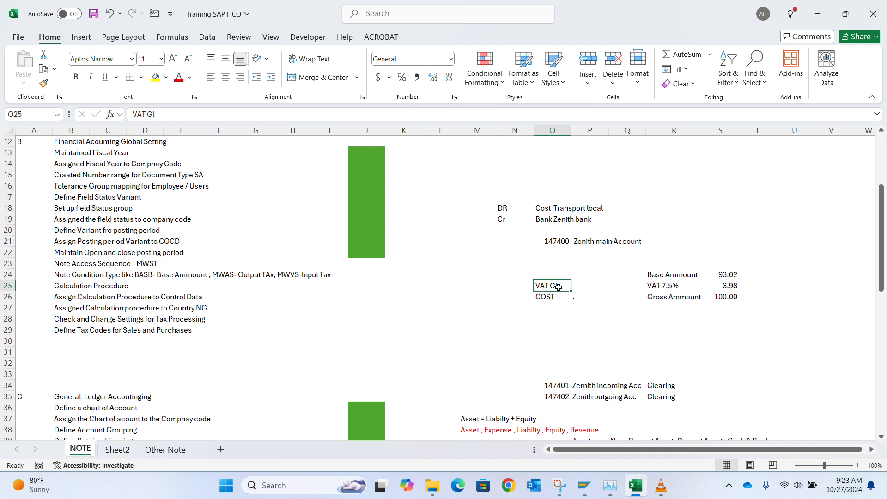
pyautogui.press('Up')
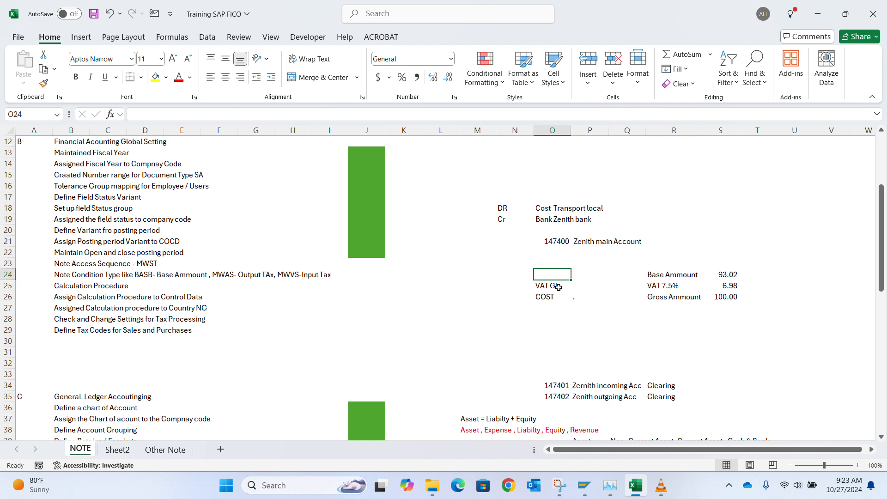
pyautogui.write('Ve')
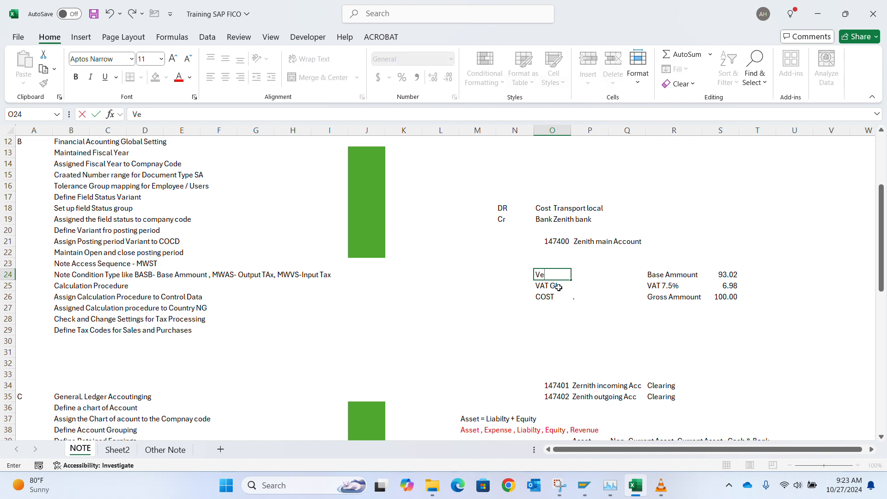
pyautogui.write('ndort')
pyautogui.press('Return')
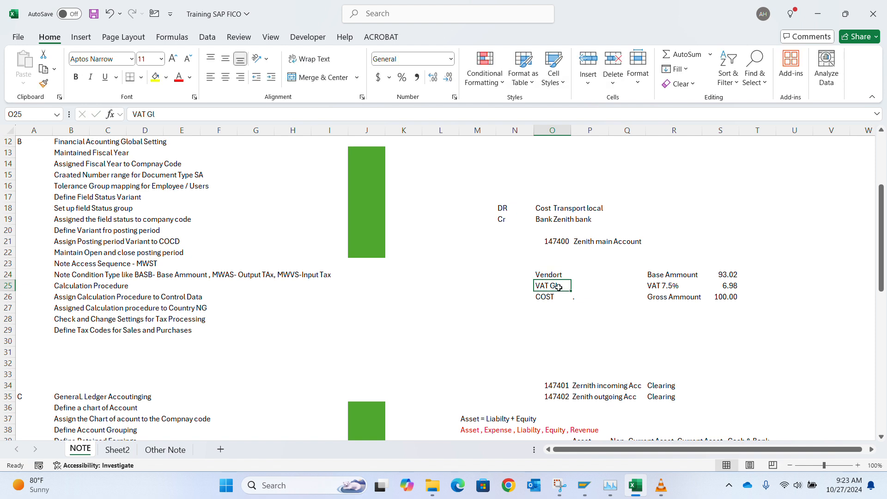
pyautogui.press('Up')
pyautogui.write('Ve')
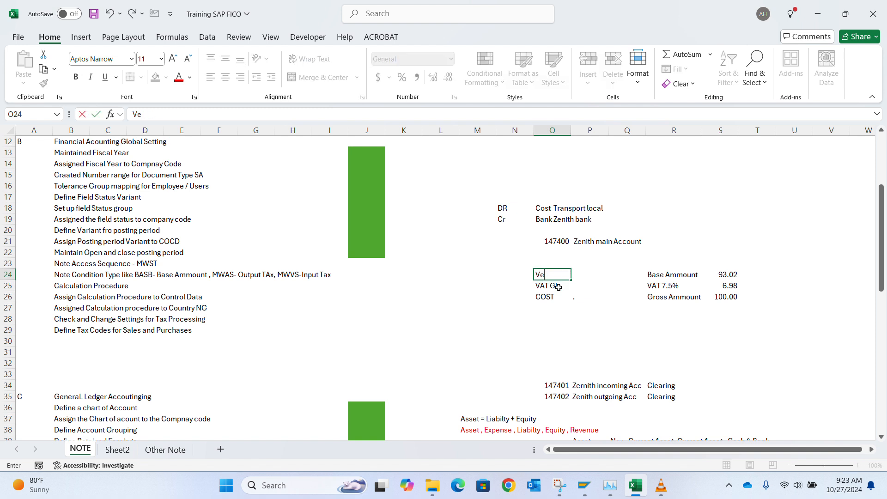
pyautogui.write('ndor')
pyautogui.press('Return')
pyautogui.press('Return')
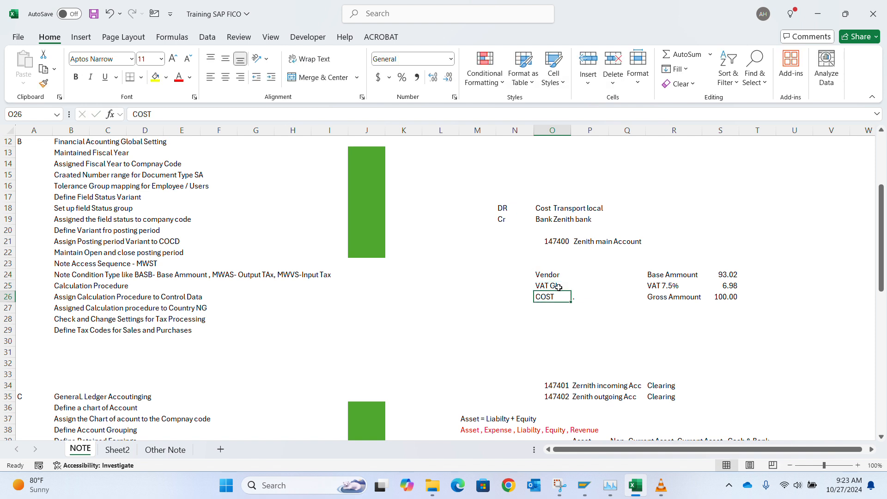
# Step: Enter DR and Cost in cells K26:L26
pyautogui.press('Up')
pyautogui.press('Right')
pyautogui.press('Down')
pyautogui.press('Down')
pyautogui.press('Left')
pyautogui.press('Up')
pyautogui.press('Left')
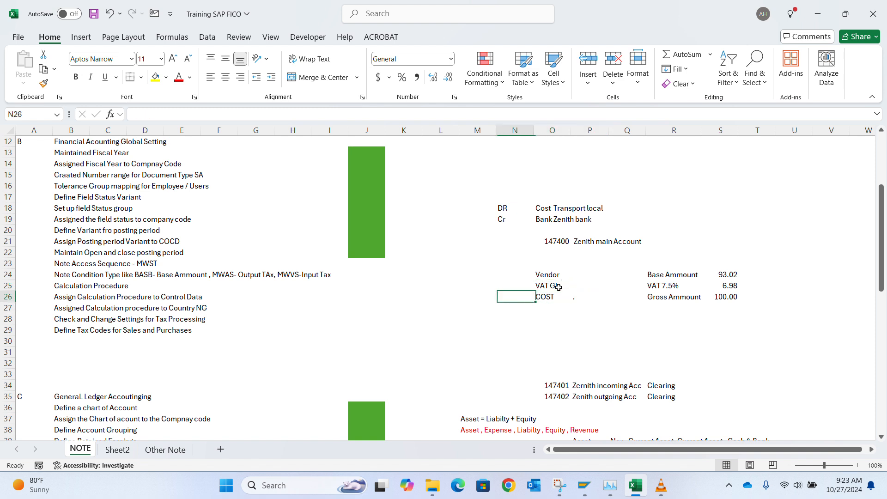
pyautogui.press('Left')
pyautogui.press('Left')
pyautogui.press('Left')
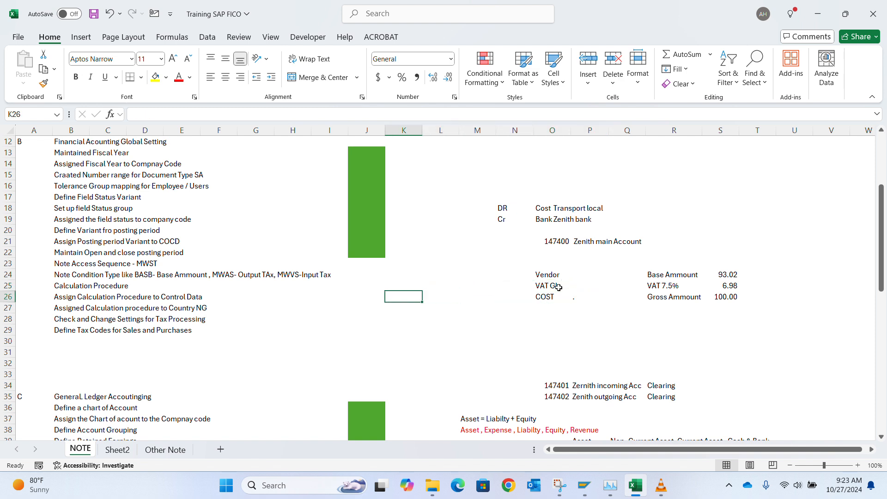
pyautogui.write('DR')
pyautogui.press('Return')
pyautogui.press('Up')
pyautogui.press('Right')
pyautogui.press('Right')
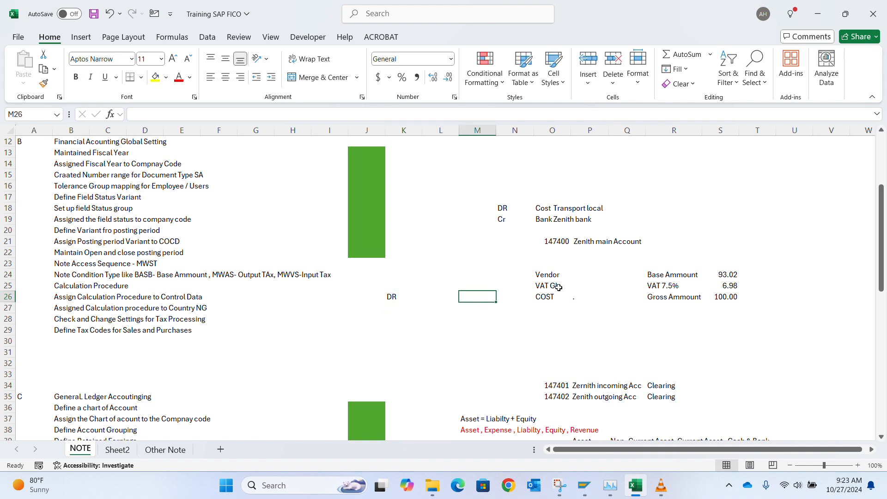
pyautogui.press('Left')
pyautogui.write('Cosyt')
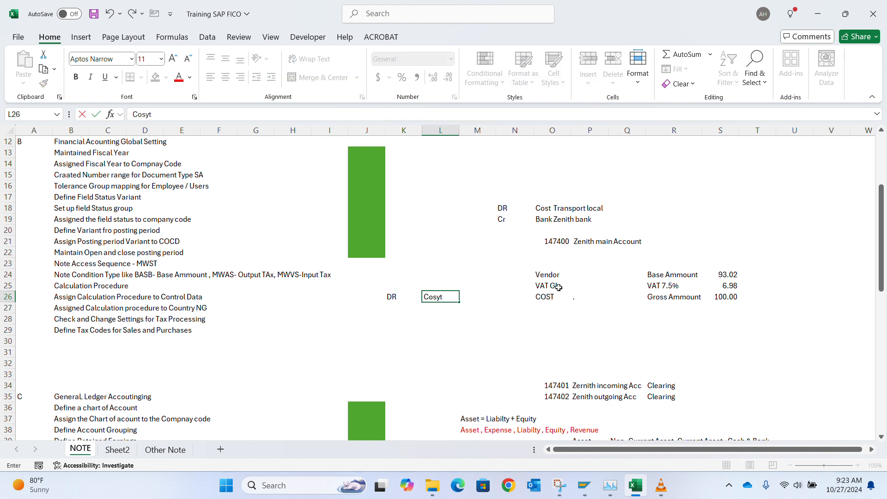
pyautogui.write('t')
pyautogui.press('Return')
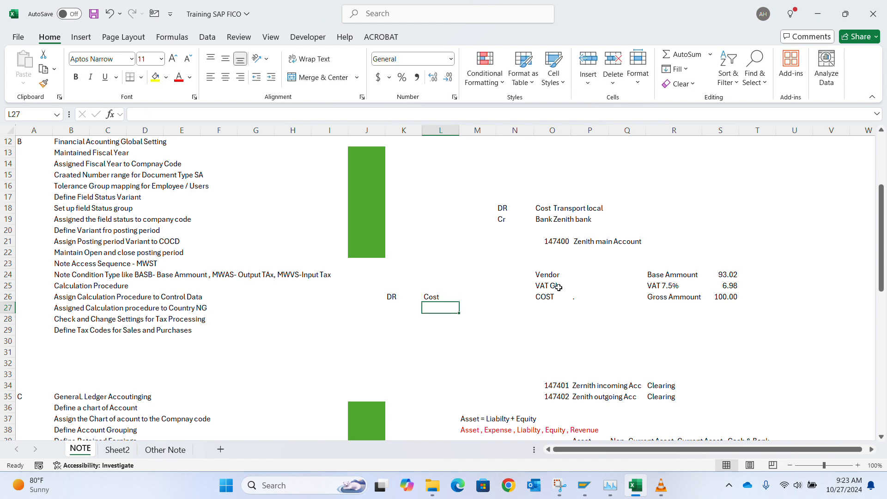
# Step: Enter Cr and Vendor in cells K27:L27
pyautogui.press('Left')
pyautogui.write('Cr')
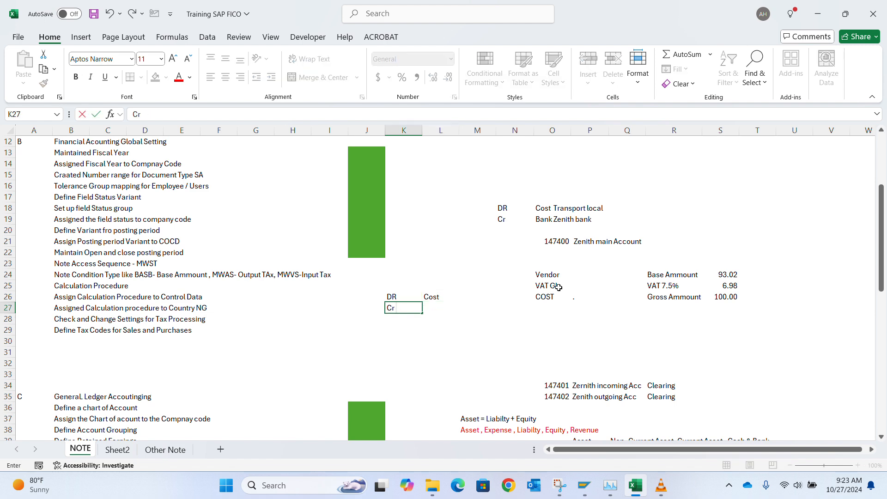
pyautogui.press('Right')
pyautogui.write('Vendo')
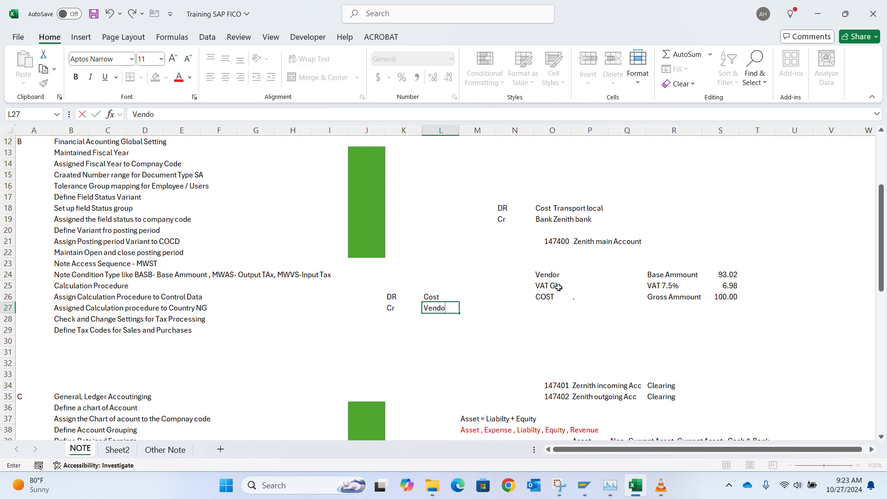
pyautogui.press('Return')
pyautogui.press('Up')
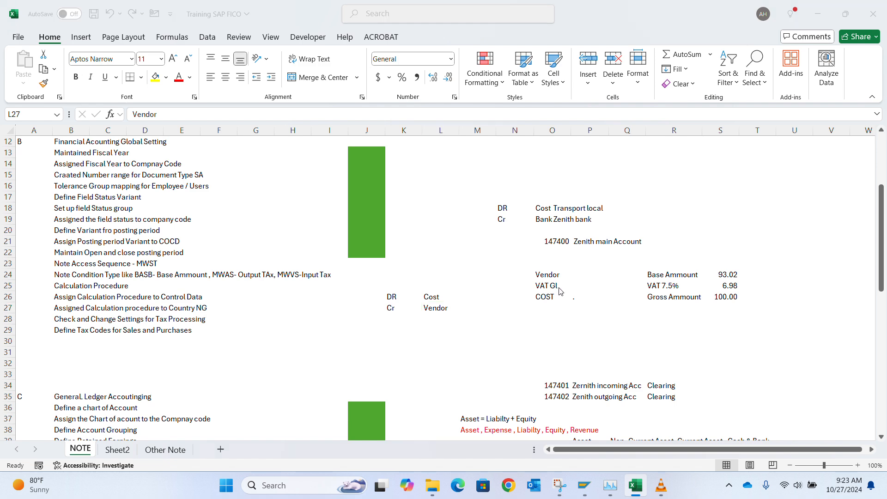
pyautogui.hotkey('alt', 'Tab')
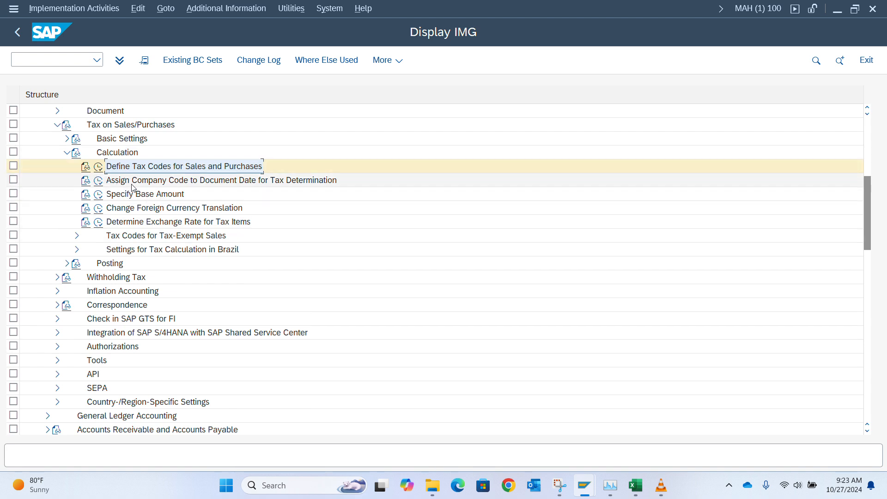
# Step: Collapse Calculation, expand Posting under Tax on Sales/Purchases and run Define Tax Accounts
pyautogui.click(67, 154)
pyautogui.click(67, 167)
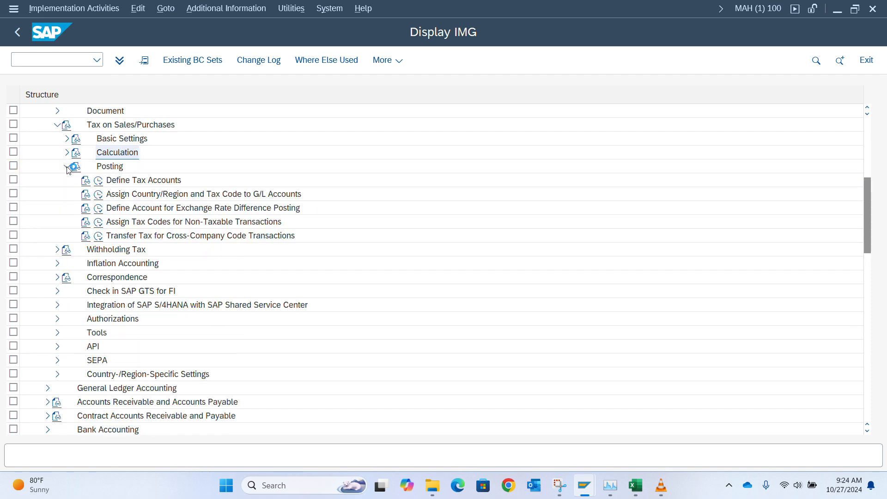
pyautogui.click(99, 181)
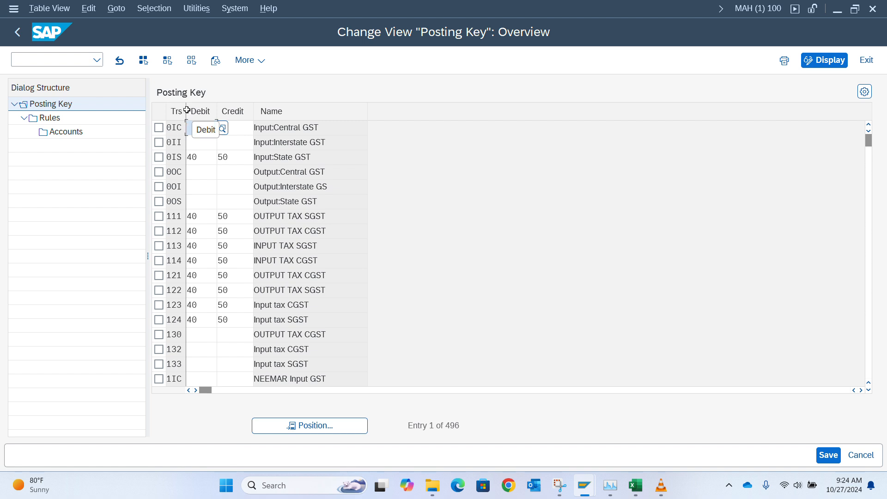
# Step: Jump to transaction key VST in the Posting Key list and open its Rules
pyautogui.moveTo(187, 110); pyautogui.dragTo(225, 116)
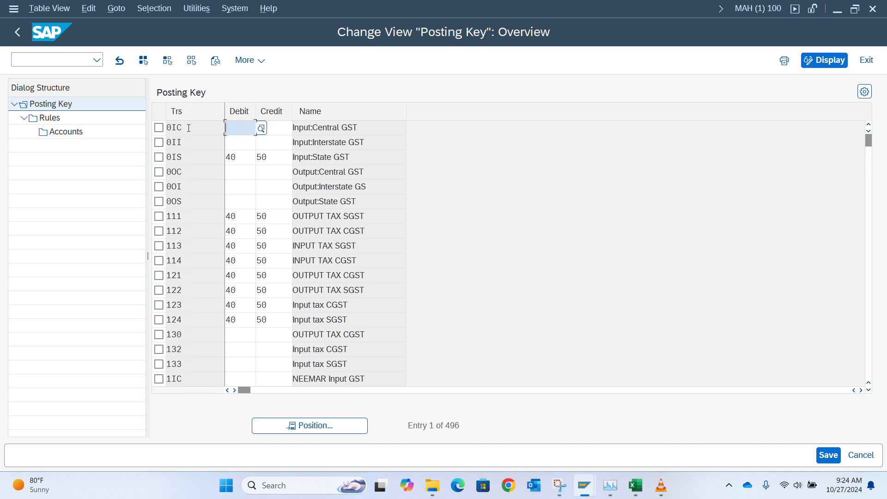
pyautogui.click(293, 425)
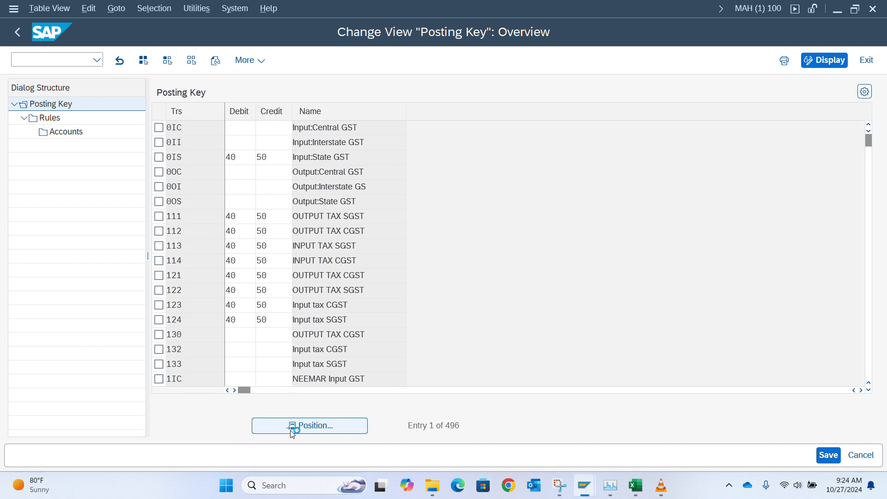
pyautogui.write('vst')
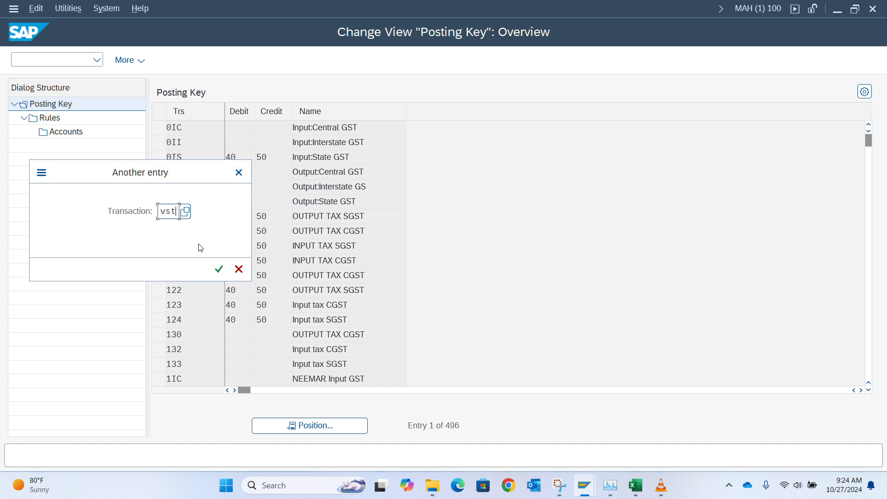
pyautogui.press('Return')
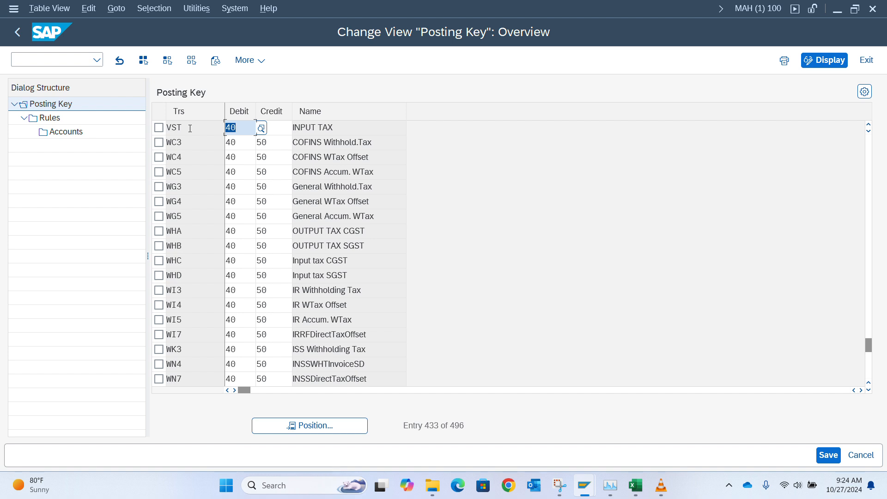
pyautogui.click(159, 128)
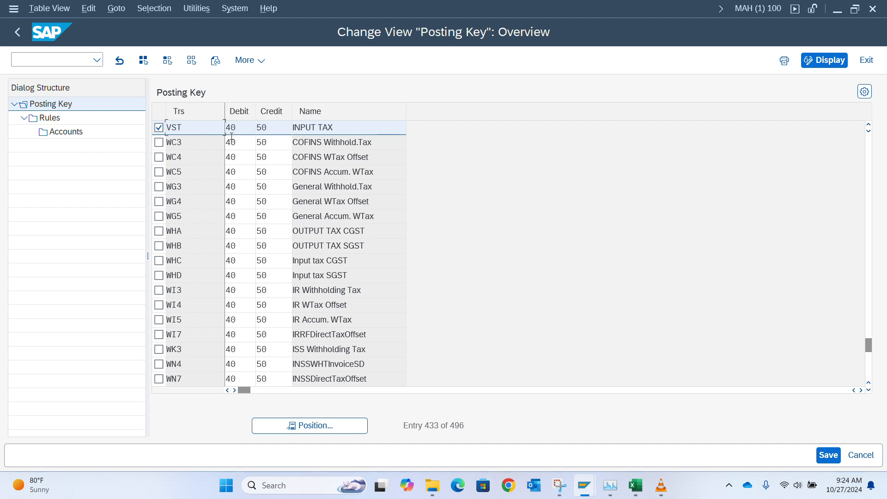
pyautogui.doubleClick(58, 121)
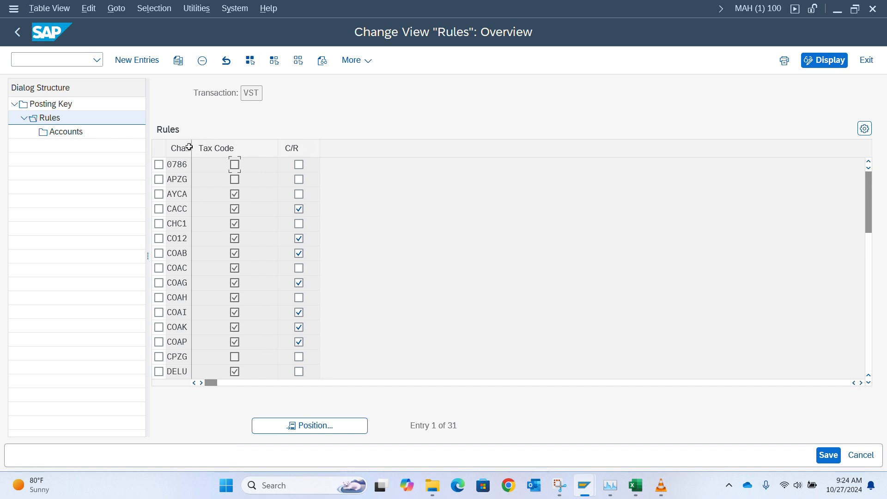
# Step: Widen the chart-of-accounts column and jump to chart A400 in the VST rules
pyautogui.moveTo(191, 148); pyautogui.dragTo(225, 153)
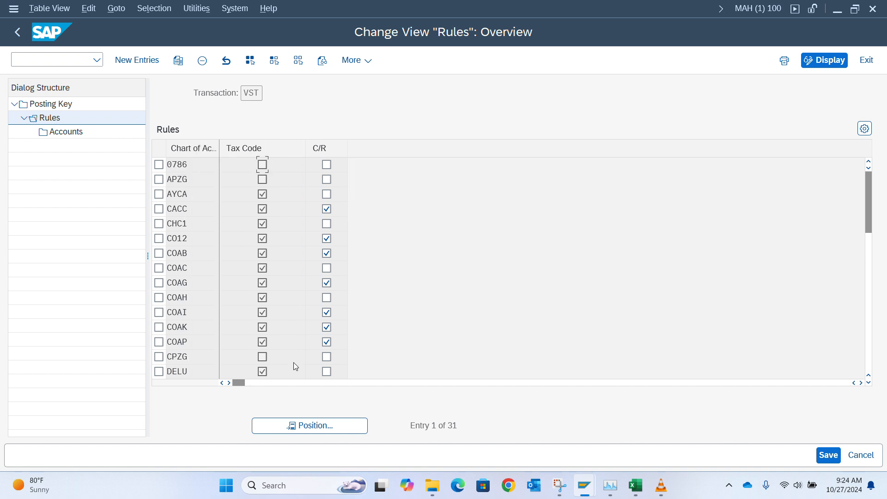
pyautogui.click(302, 425)
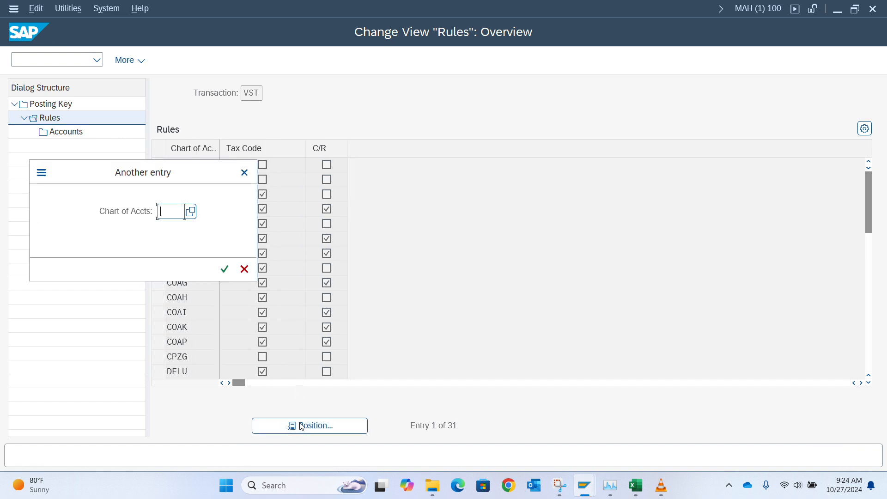
pyautogui.write('a400')
pyautogui.press('Return')
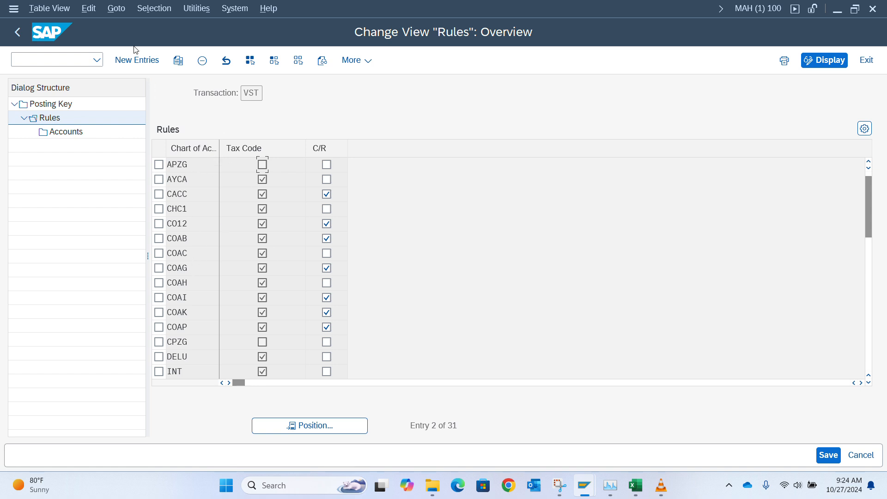
# Step: Add a VST rule for chart AD00 with Tax Code and C/R ticked, and open its Accounts
pyautogui.click(137, 60)
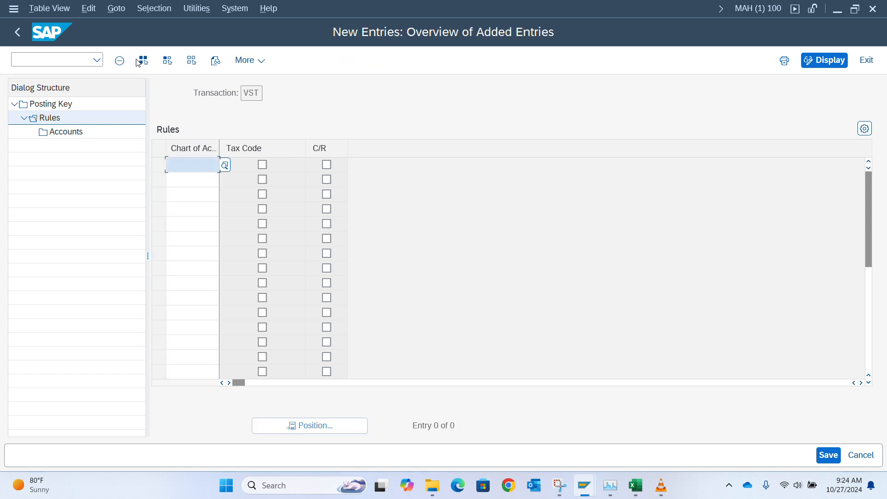
pyautogui.write('ad00')
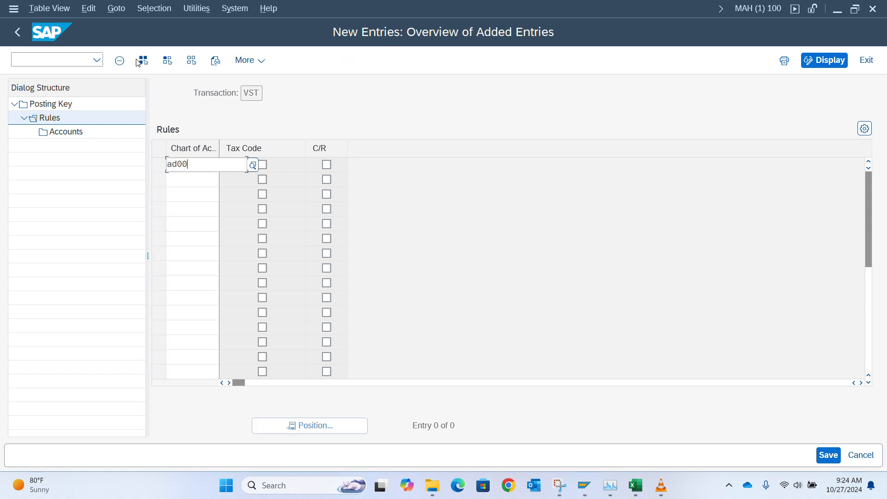
pyautogui.press('Return')
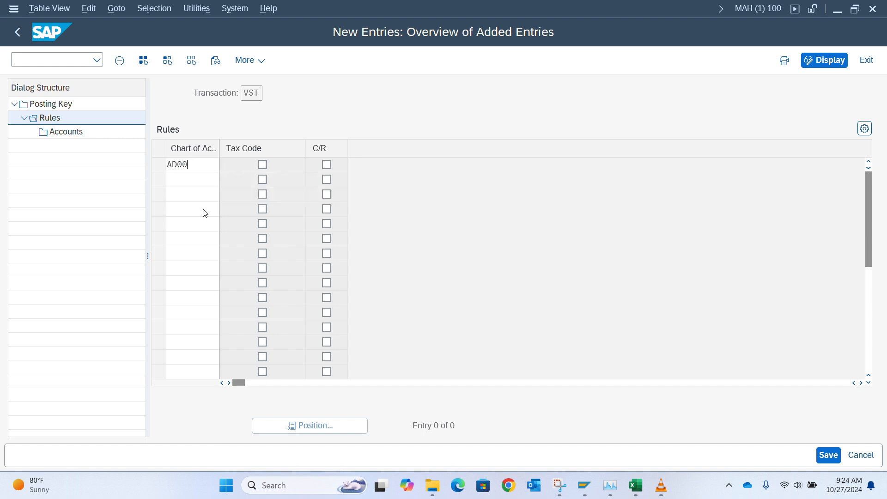
pyautogui.click(263, 166)
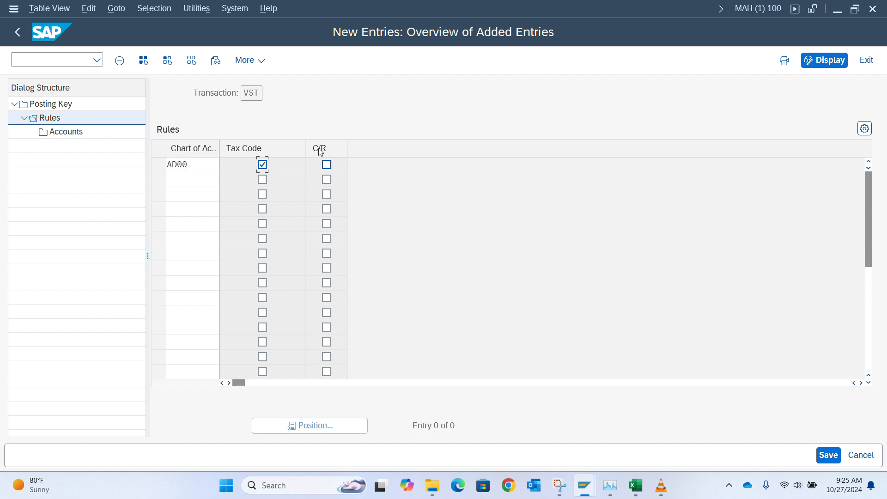
pyautogui.click(331, 169)
pyautogui.click(331, 168)
pyautogui.click(158, 164)
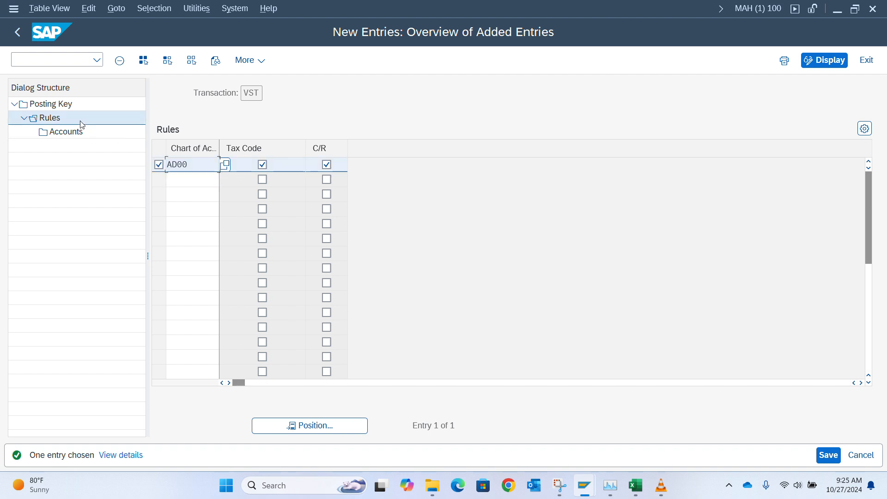
pyautogui.click(74, 131)
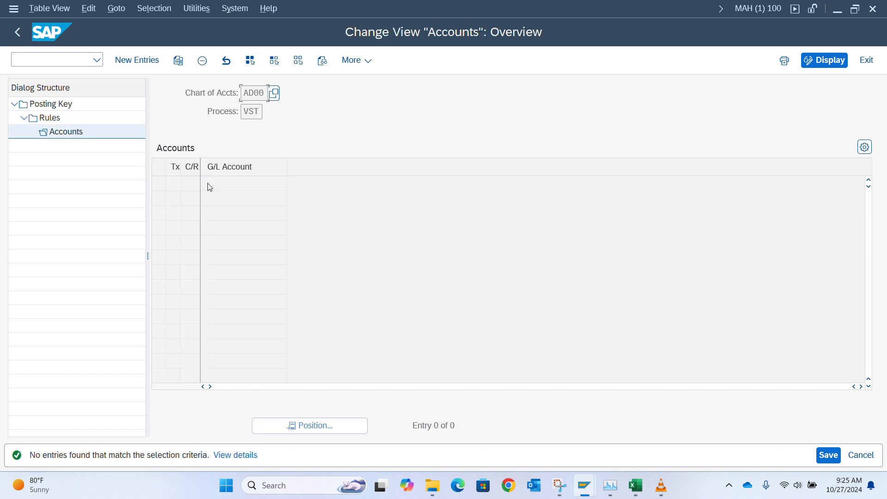
# Step: Go back to the VST rules, reselect the AD00 rule and open its Accounts level
pyautogui.click(138, 60)
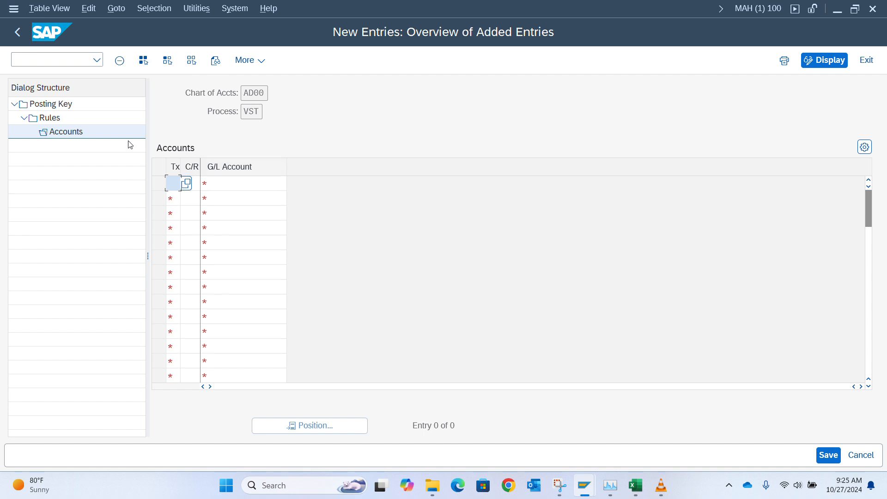
pyautogui.doubleClick(54, 118)
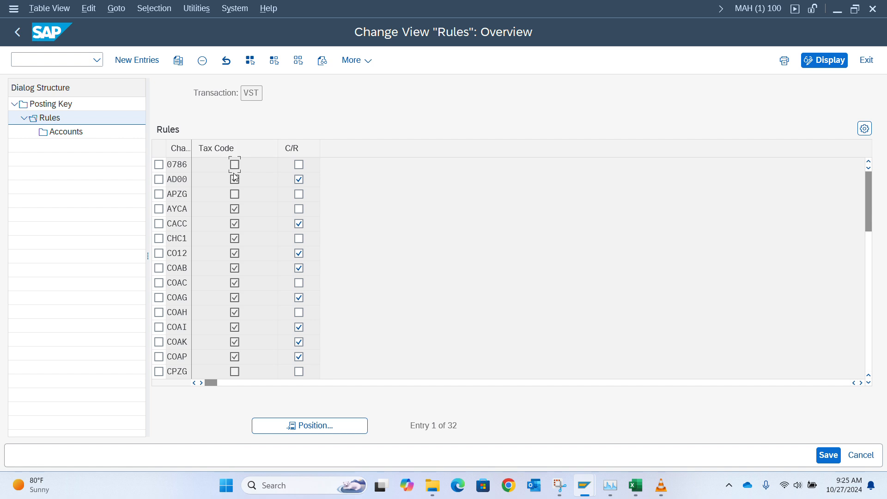
pyautogui.doubleClick(69, 133)
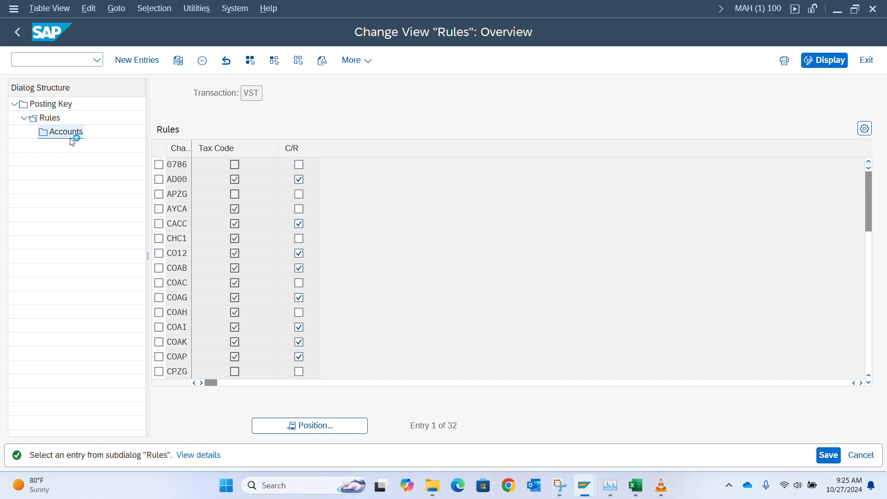
pyautogui.click(159, 179)
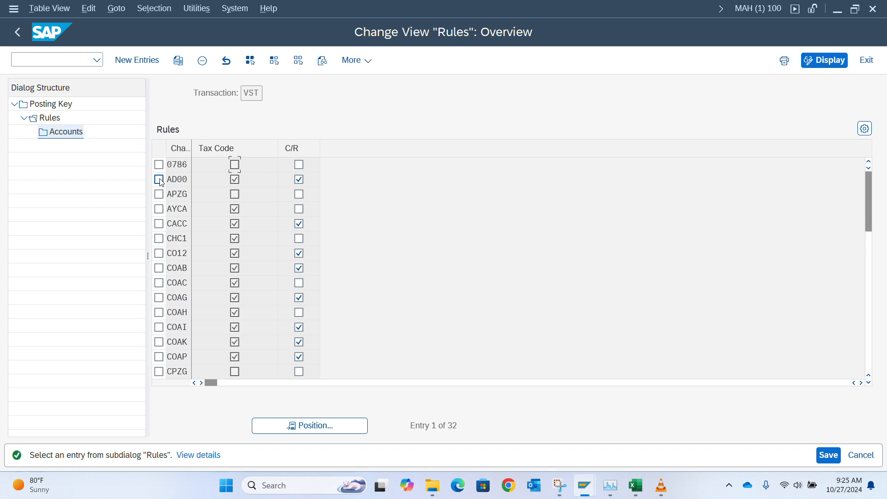
pyautogui.click(69, 133)
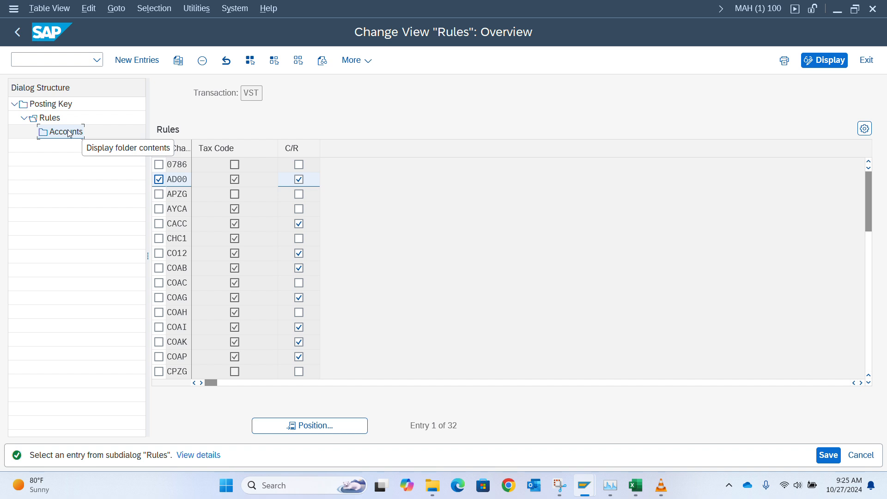
pyautogui.doubleClick(68, 133)
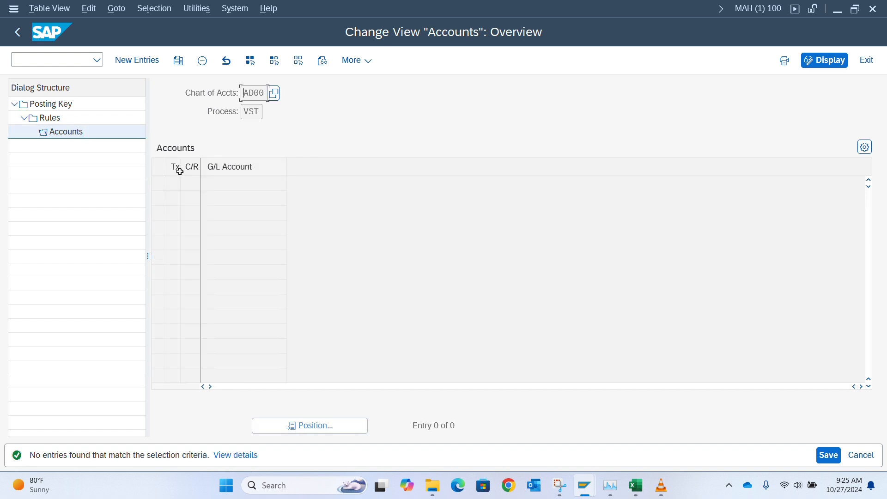
# Step: Start a new account row with tax code V1 and C/R NG, then search for G/L accounts
pyautogui.click(137, 60)
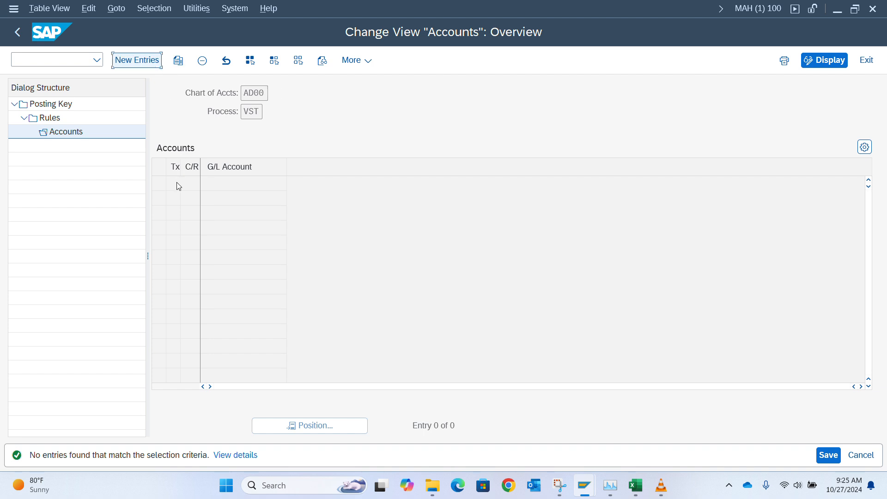
pyautogui.click(145, 64)
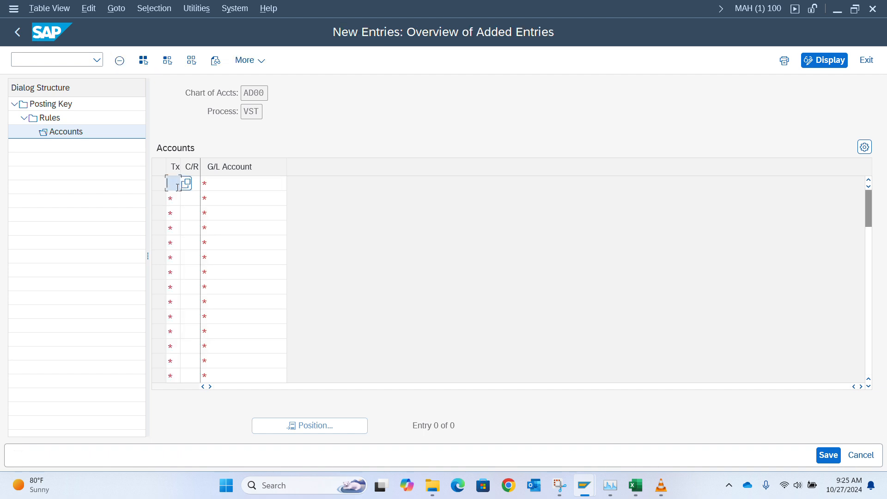
pyautogui.write('V1')
pyautogui.press('Return')
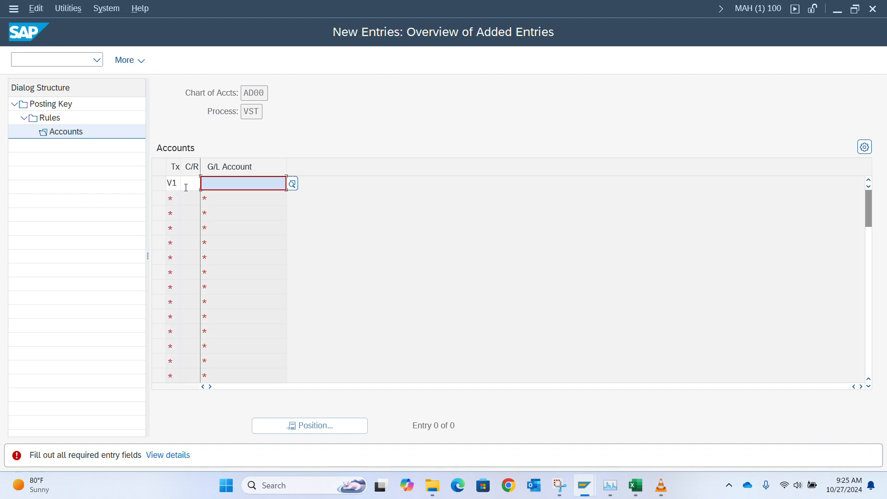
pyautogui.click(194, 184)
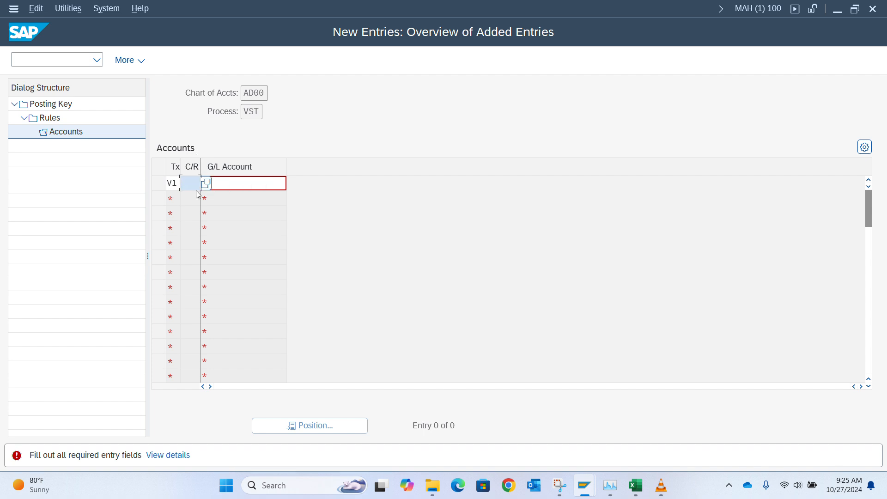
pyautogui.write('NG')
pyautogui.press('Tab')
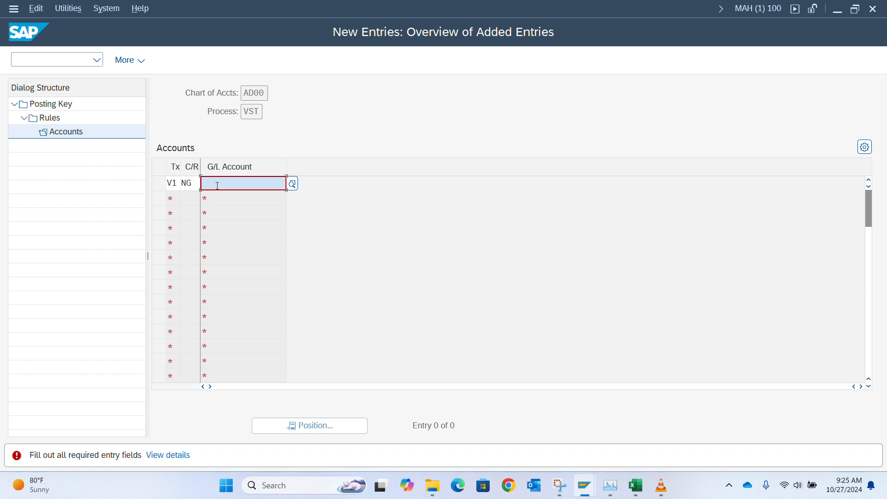
pyautogui.click(291, 184)
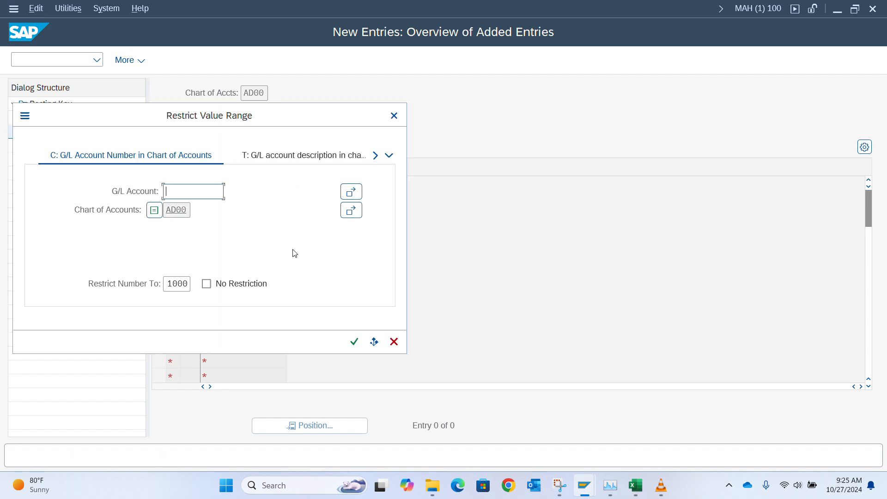
# Step: List the G/L accounts of chart AD00, then open FS00 central G/L account editing
pyautogui.click(347, 336)
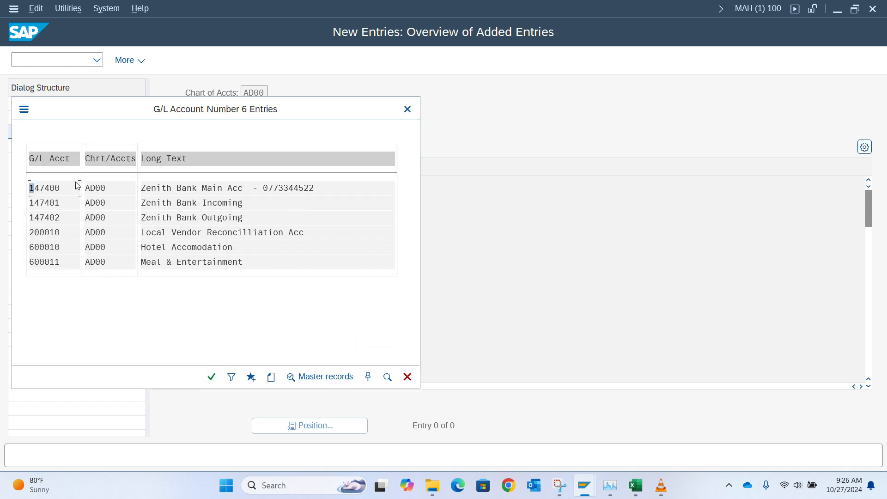
pyautogui.click(408, 109)
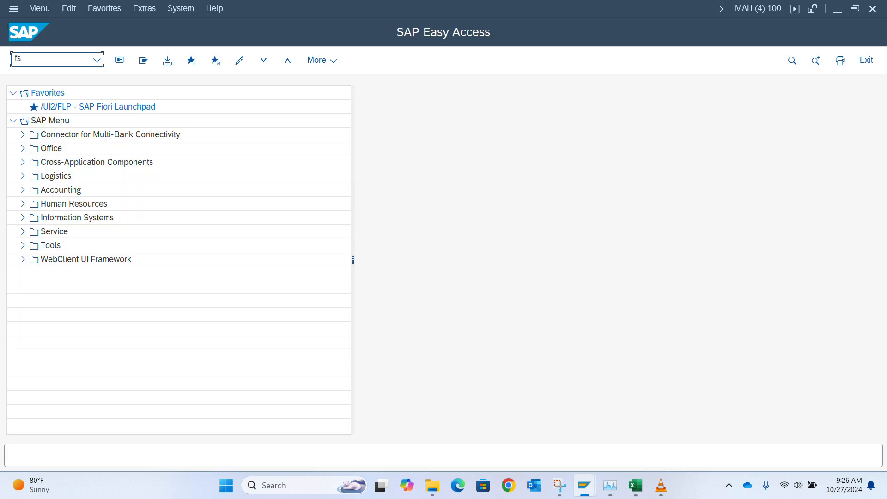
pyautogui.press('Return')
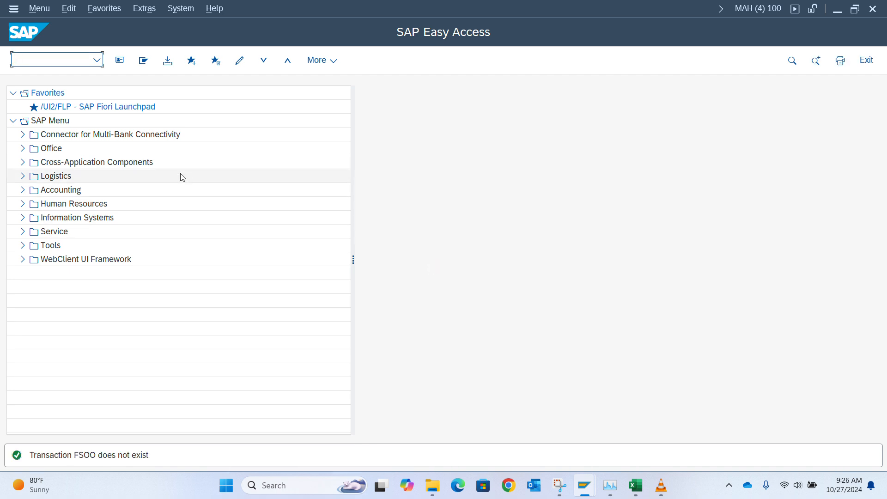
pyautogui.write('fs00')
pyautogui.press('Return')
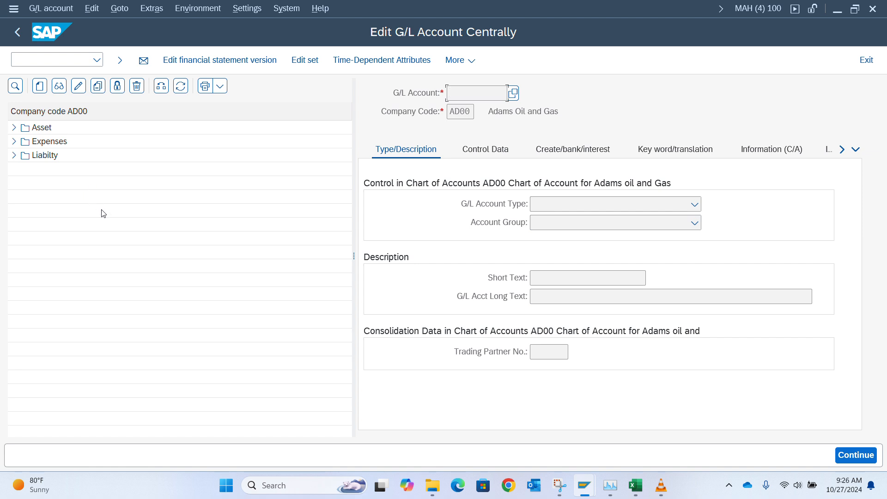
# Step: Browse the Asset folder, then begin creating G/L account 140010 for company code AD00
pyautogui.click(13, 129)
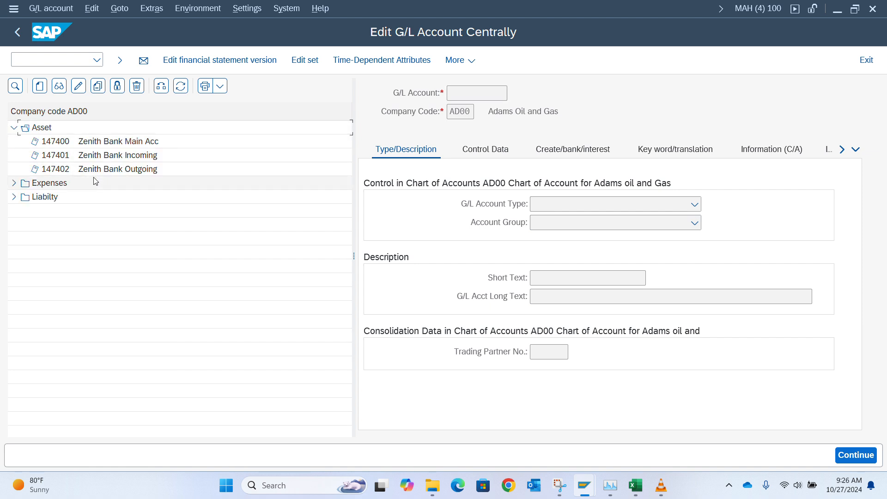
pyautogui.click(69, 171)
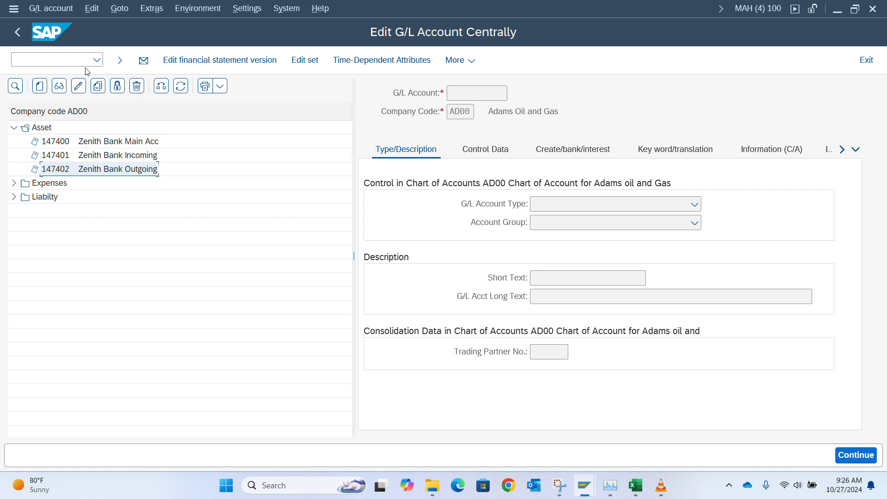
pyautogui.click(40, 86)
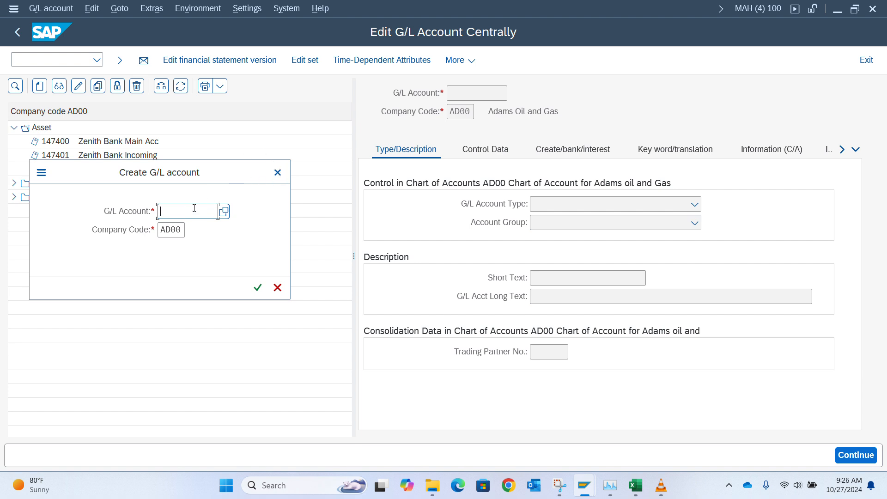
pyautogui.write('14')
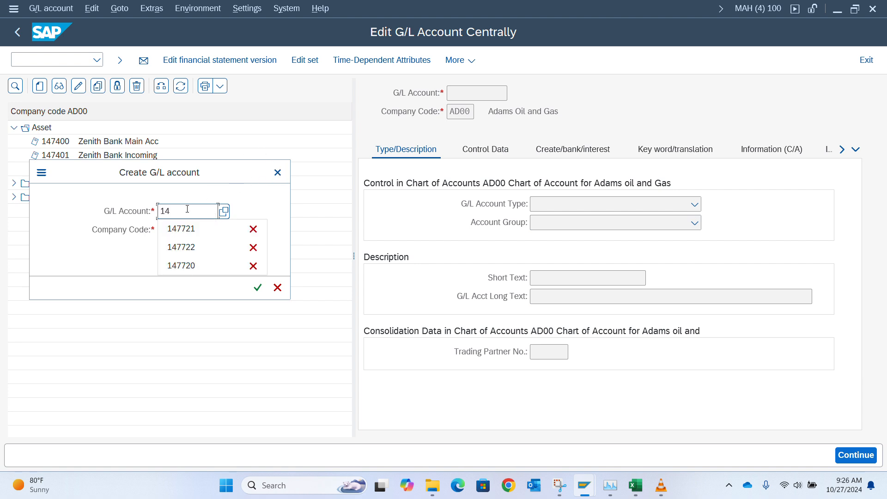
pyautogui.write('0010')
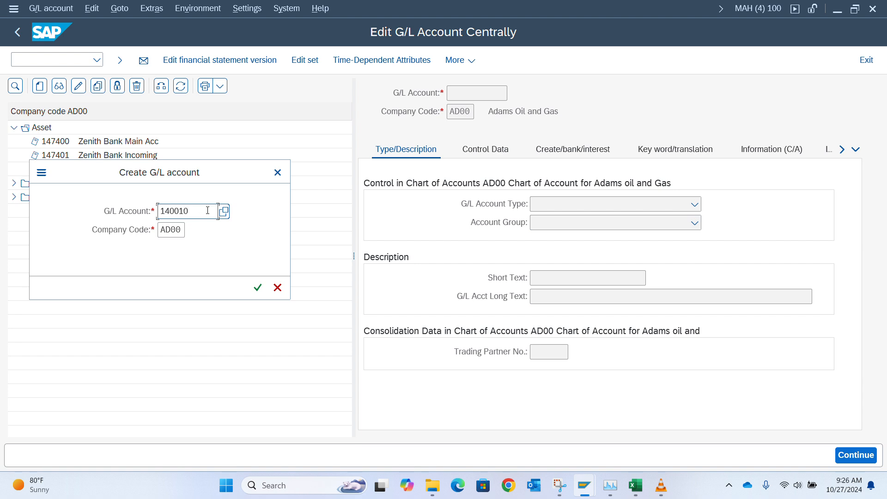
pyautogui.press('Return')
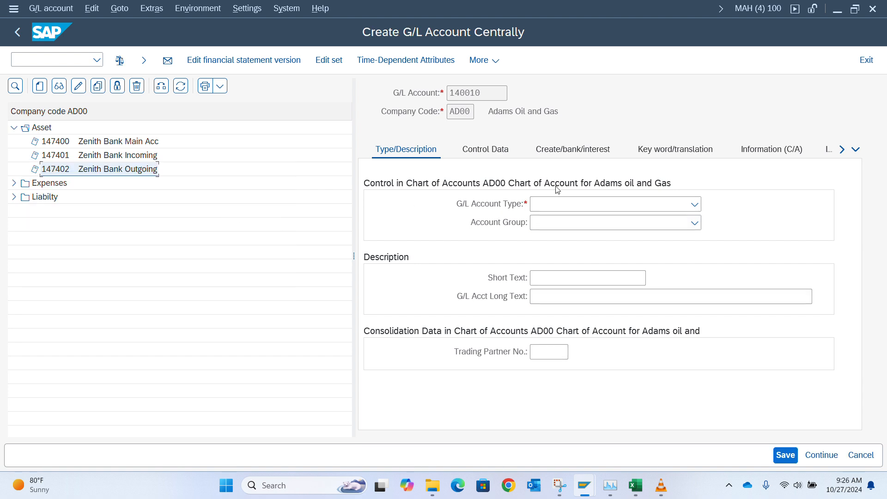
# Step: Make 140010 a Balance Sheet Account in the Asset group with short and long text 'Input VAT'
pyautogui.click(568, 204)
pyautogui.click(569, 220)
pyautogui.click(569, 224)
pyautogui.click(571, 241)
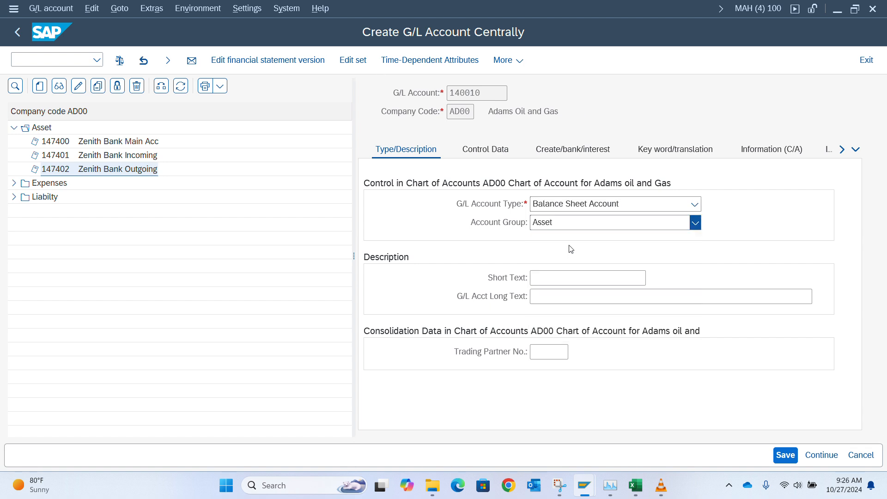
pyautogui.click(550, 278)
pyautogui.write('In')
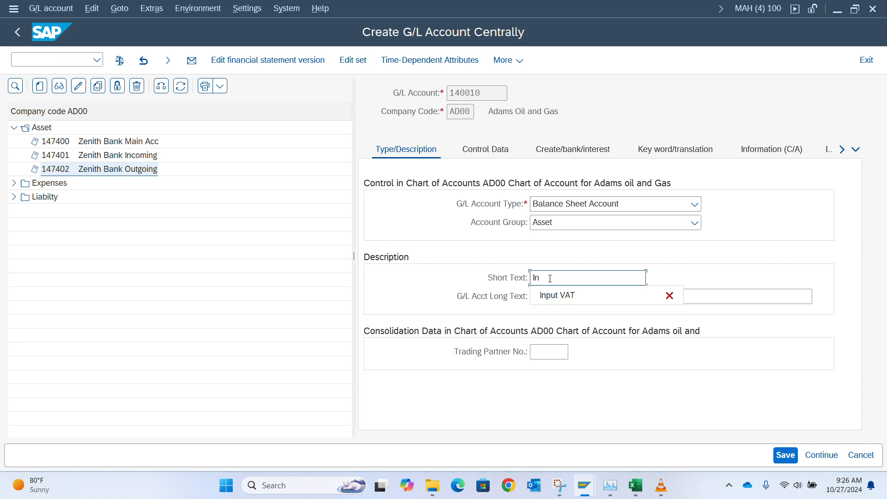
pyautogui.write('put')
pyautogui.press('Down')
pyautogui.press('Return')
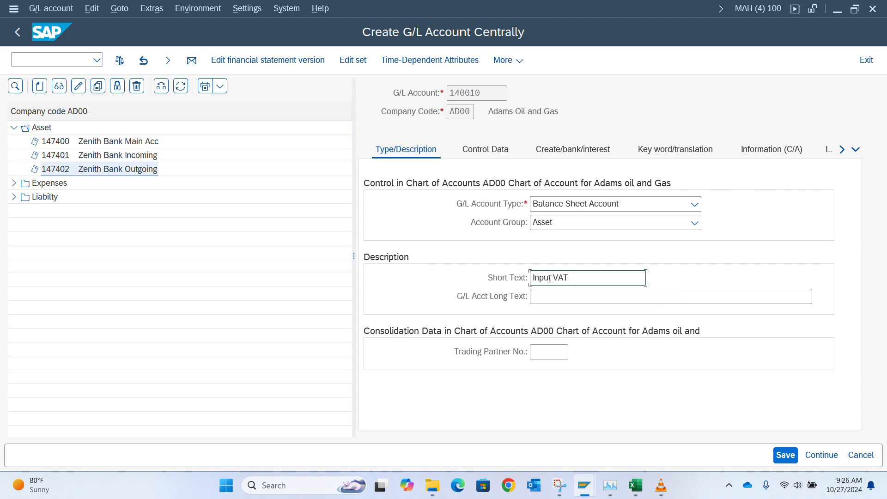
pyautogui.press('Tab')
pyautogui.write('in')
pyautogui.press('Down')
pyautogui.press('Return')
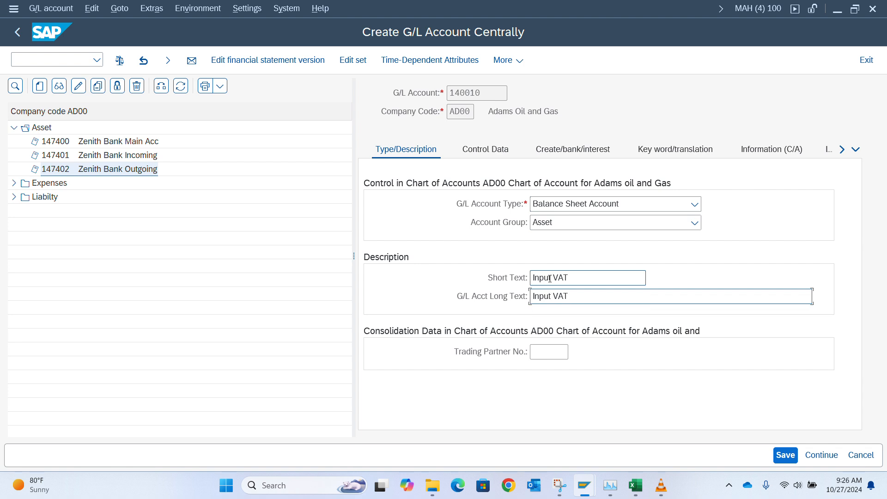
# Step: Set the account's tax category to * (all tax types allowed)
pyautogui.click(497, 160)
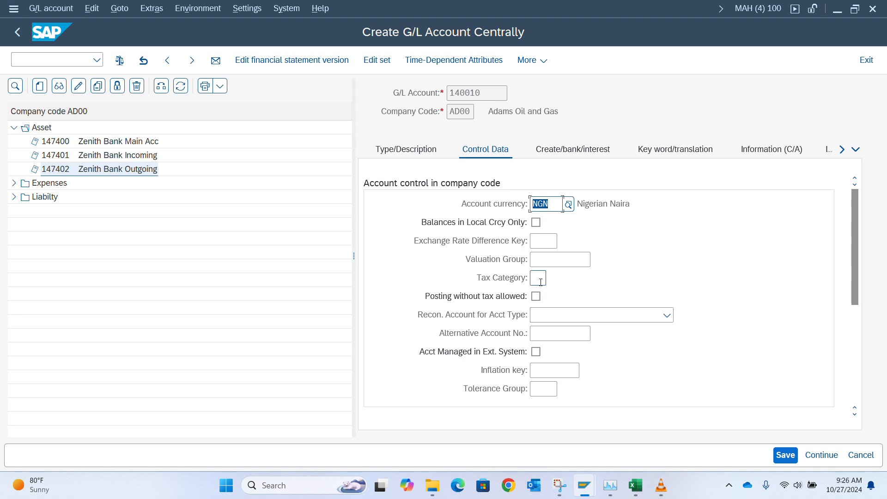
pyautogui.click(537, 279)
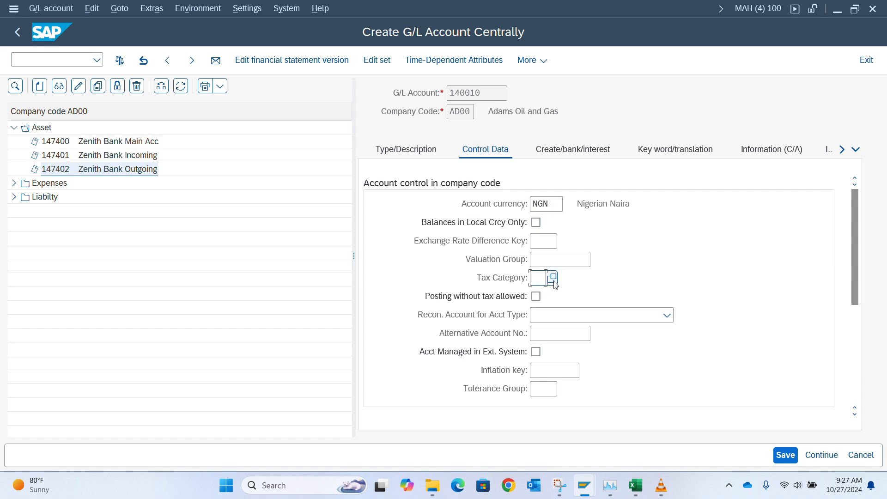
pyautogui.click(553, 278)
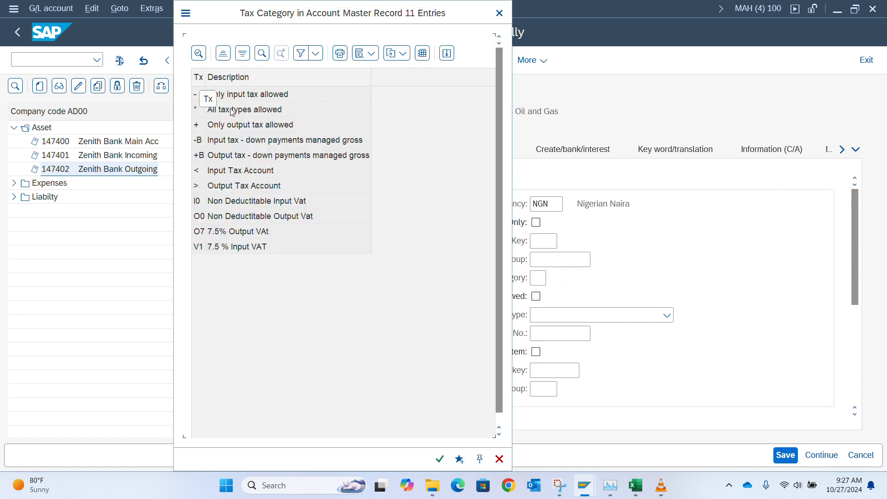
pyautogui.doubleClick(234, 111)
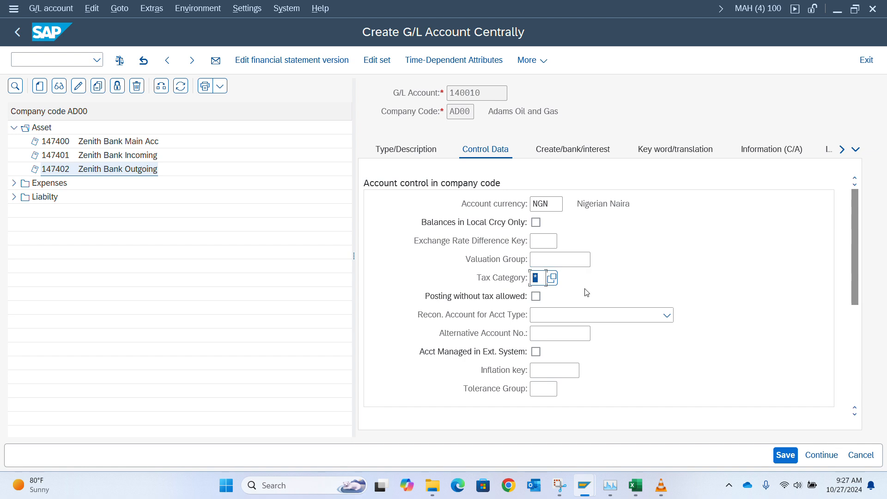
pyautogui.scroll(-8, 588, 297)
pyautogui.scroll(8, 588, 297)
# Step: Assign field status group AD00 and save the account past the warnings
pyautogui.click(583, 152)
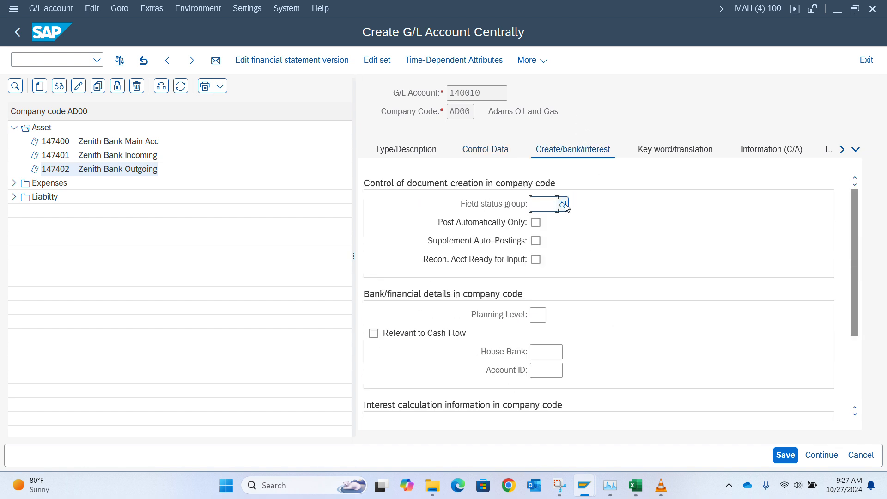
pyautogui.press('F4')
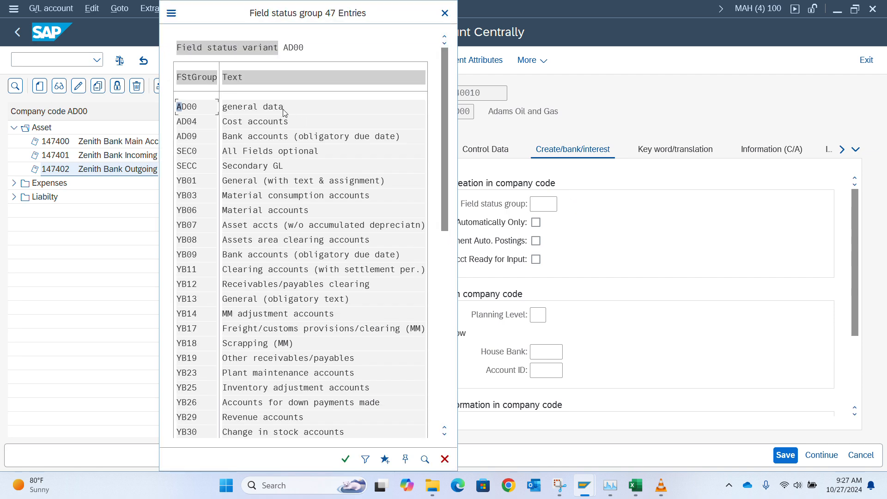
pyautogui.doubleClick(293, 110)
pyautogui.press('Return')
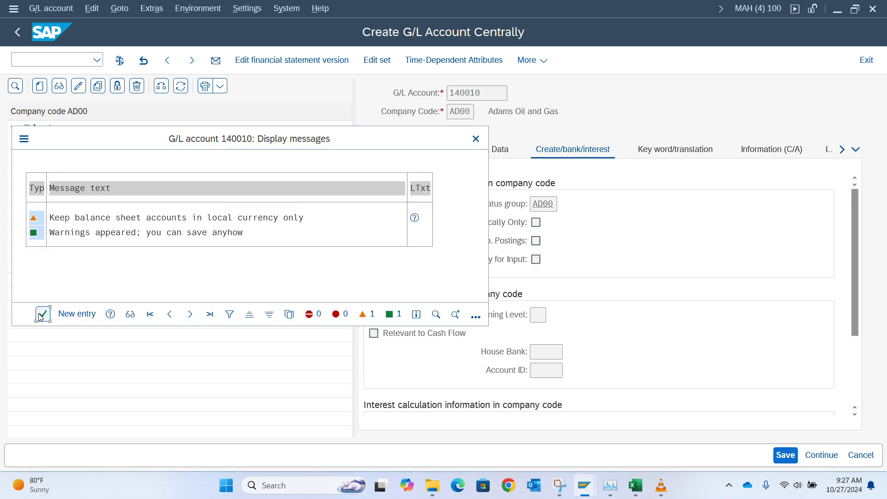
pyautogui.click(43, 314)
pyautogui.hotkey('alt', 'Tab')
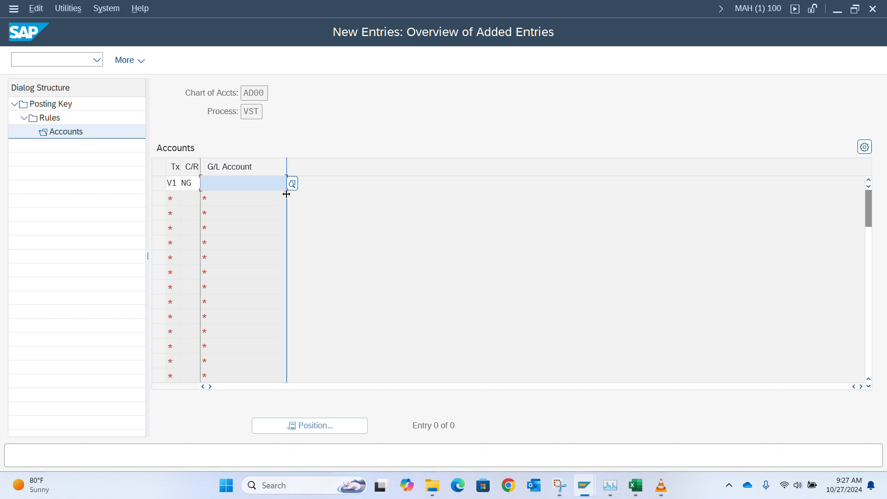
# Step: Assign G/L account 140010 Input VAT to tax code V1 and save under the customizing request
pyautogui.click(292, 183)
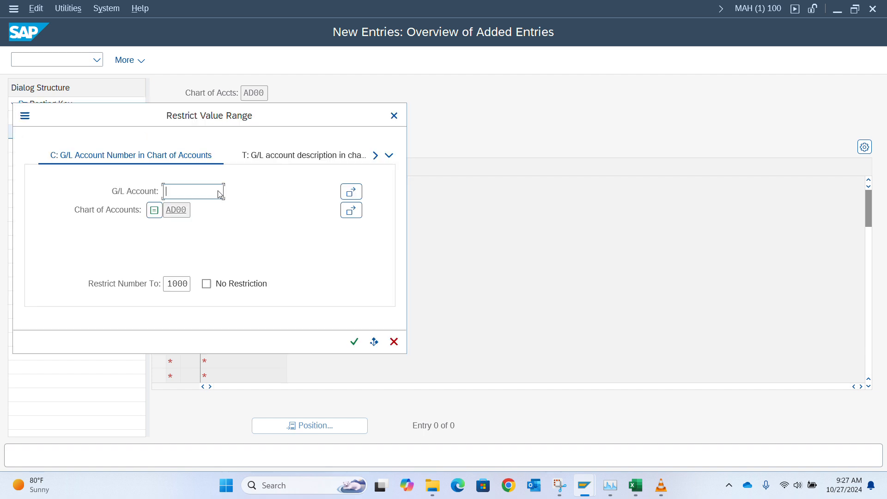
pyautogui.click(354, 342)
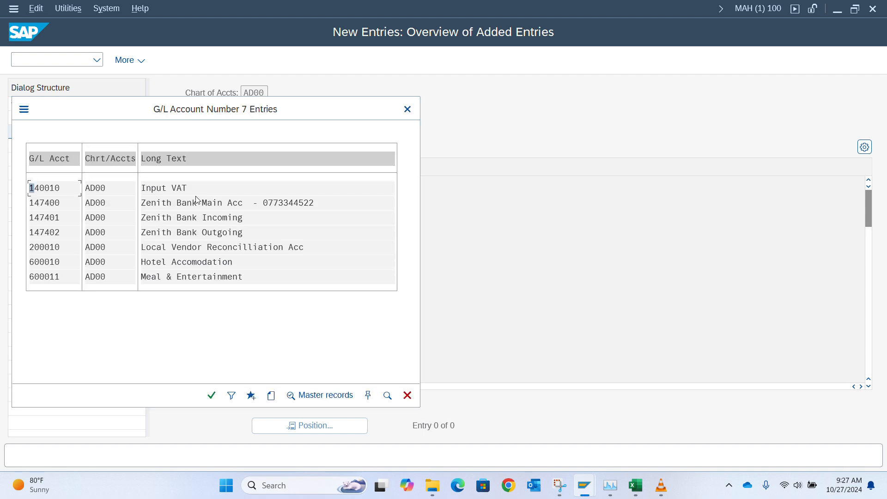
pyautogui.doubleClick(190, 186)
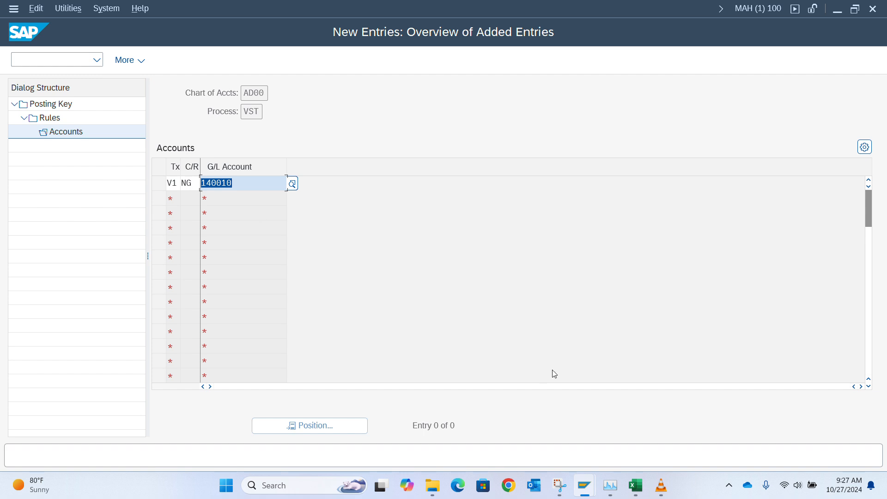
pyautogui.press('Return')
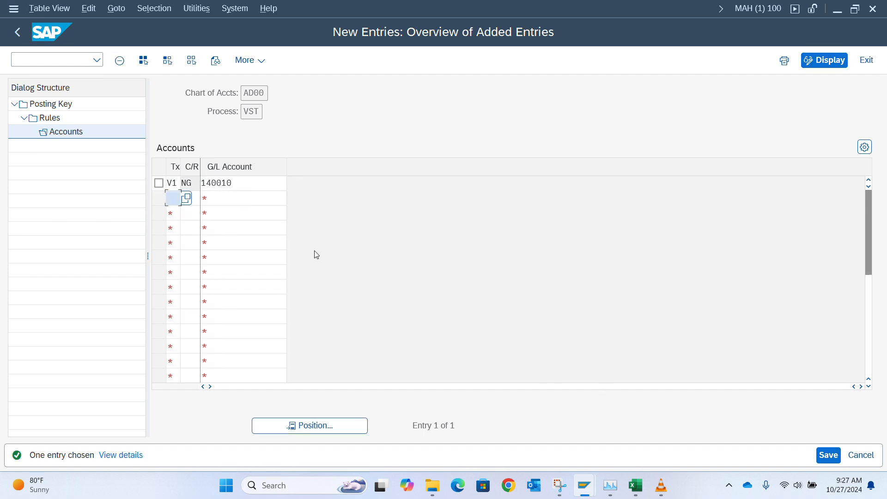
pyautogui.hotkey('ctrl', 's')
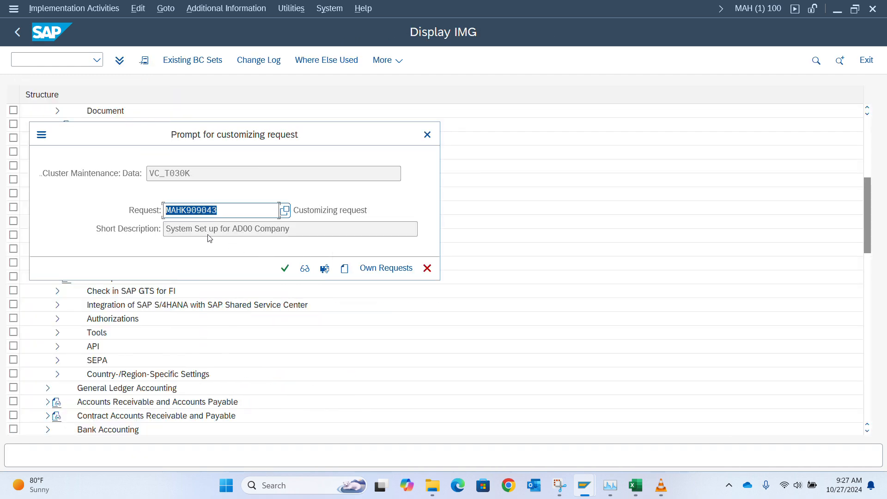
pyautogui.click(284, 268)
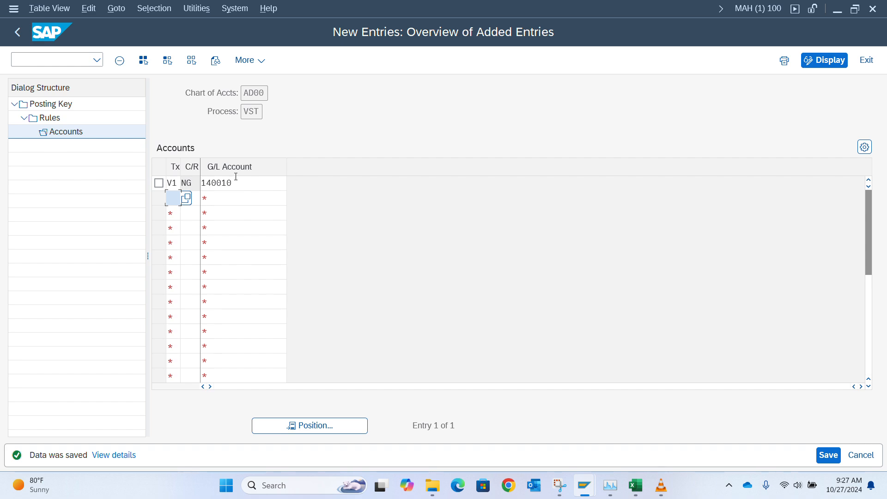
# Step: Switch back to the AD00 vendor invoice entry window
pyautogui.hotkey('alt', 'Tab')
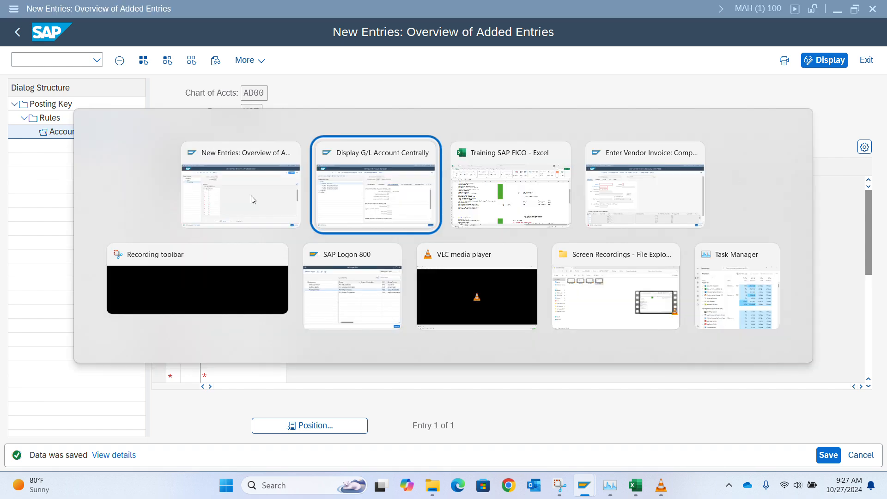
pyautogui.press('Tab')
pyautogui.press('Tab')
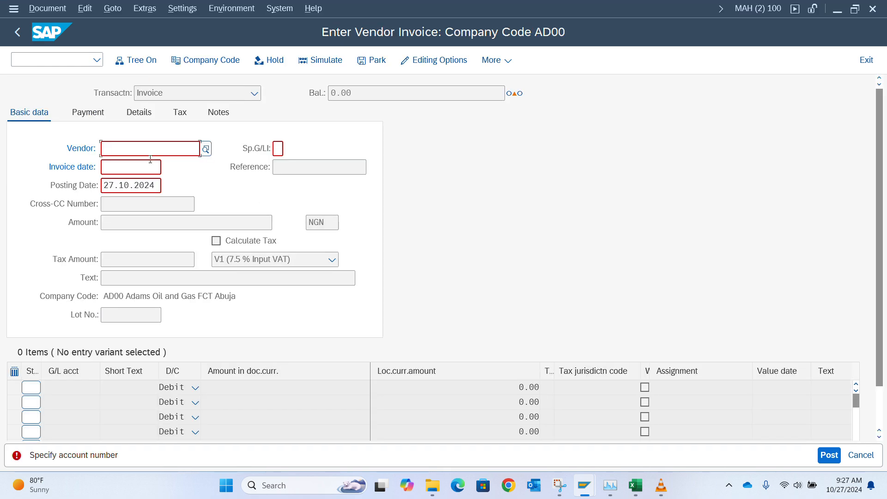
pyautogui.click(67, 58)
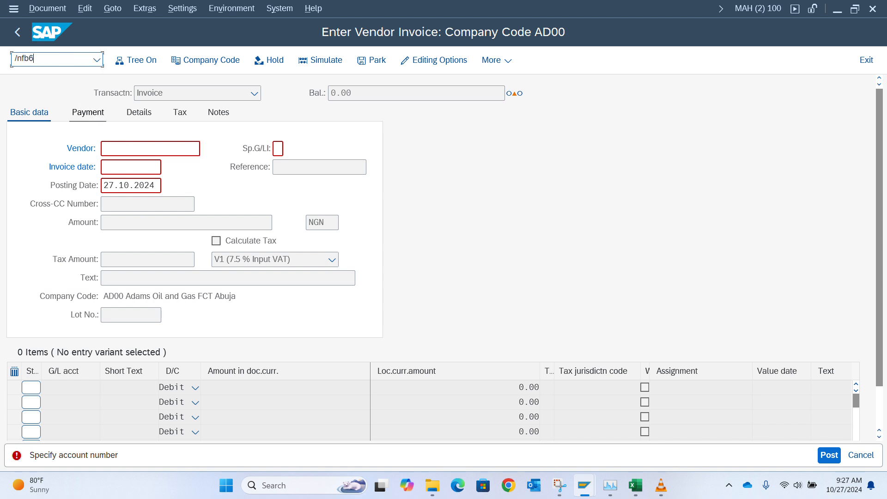
# Step: Restart FB60 and fill in the vendor and invoice date 27.10.2024
pyautogui.write('/nfb60')
pyautogui.press('Return')
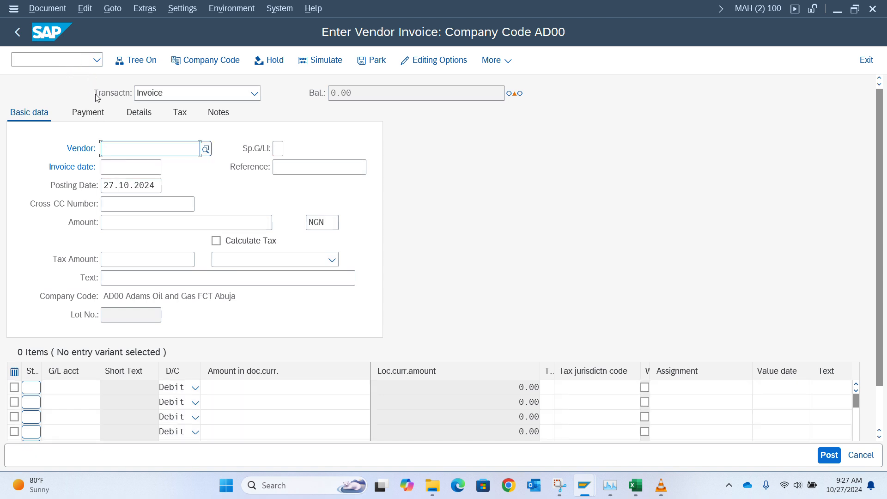
pyautogui.press('Down')
pyautogui.press('Return')
pyautogui.press('Tab')
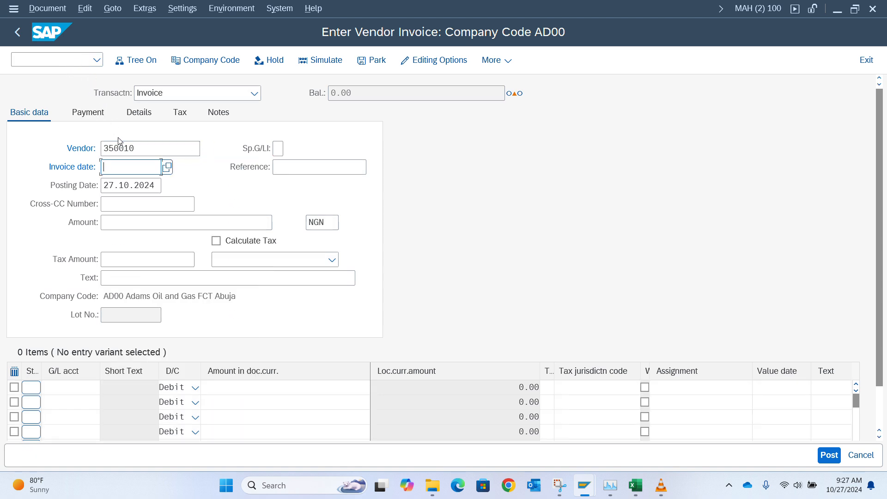
pyautogui.press('Down')
pyautogui.press('Return')
pyautogui.press('Tab')
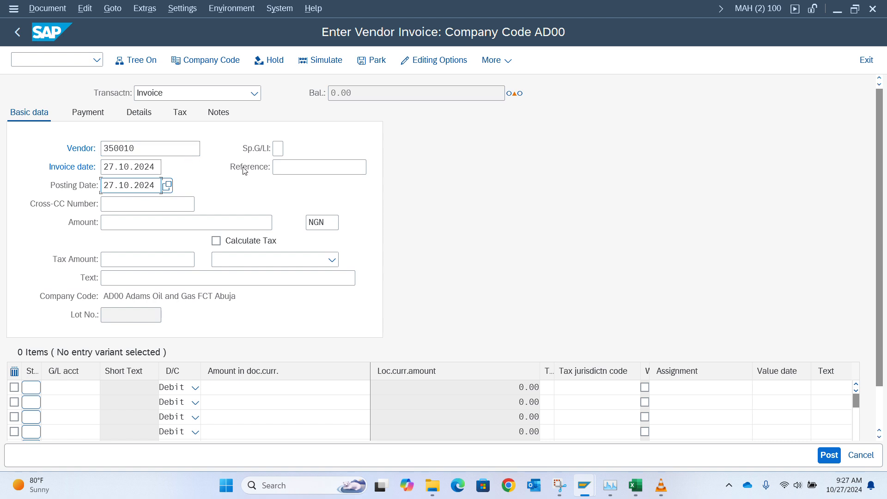
# Step: Enter reference and header text 'TAXES TESTING' and amount 100, then switch to the Excel notes
pyautogui.click(292, 166)
pyautogui.write('Tet')
pyautogui.press('BackSpace')
pyautogui.press('BackSpace')
pyautogui.press('BackSpace')
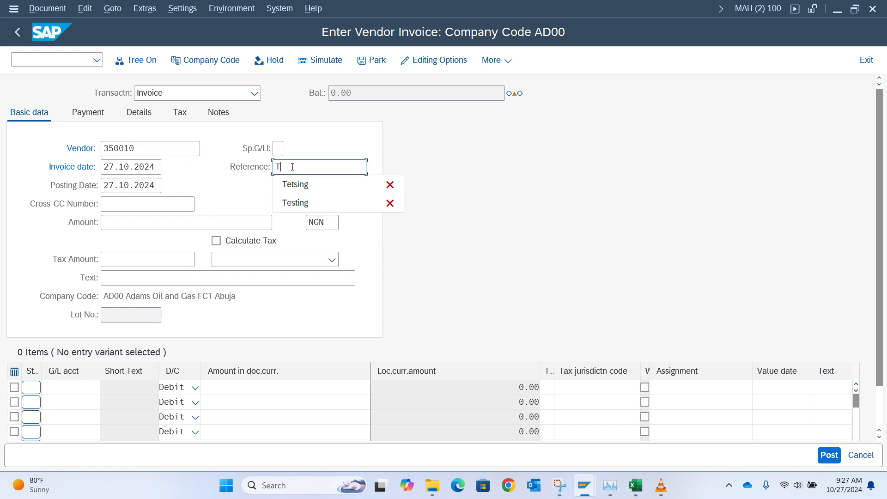
pyautogui.write('TAXES TESTING')
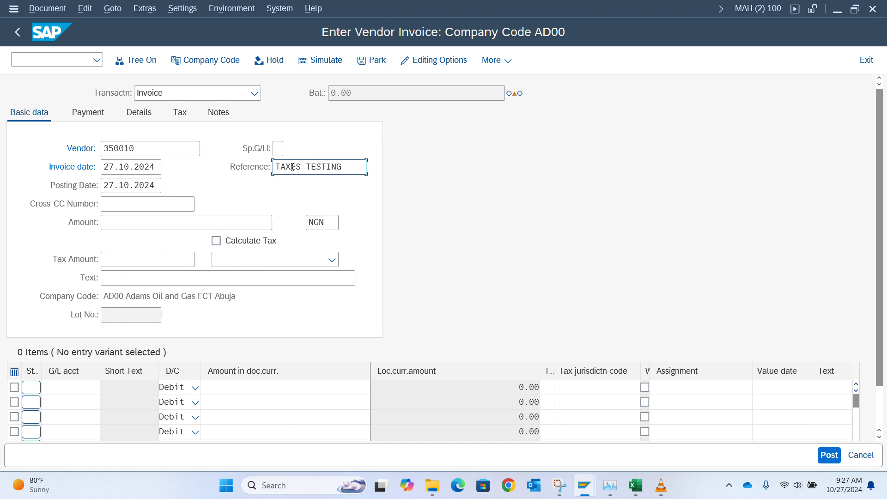
pyautogui.hotkey('ctrl', 'a')
pyautogui.hotkey('ctrl', 'c')
pyautogui.hotkey('ctrl', 'v')
pyautogui.click(151, 275)
pyautogui.hotkey('ctrl', 'v')
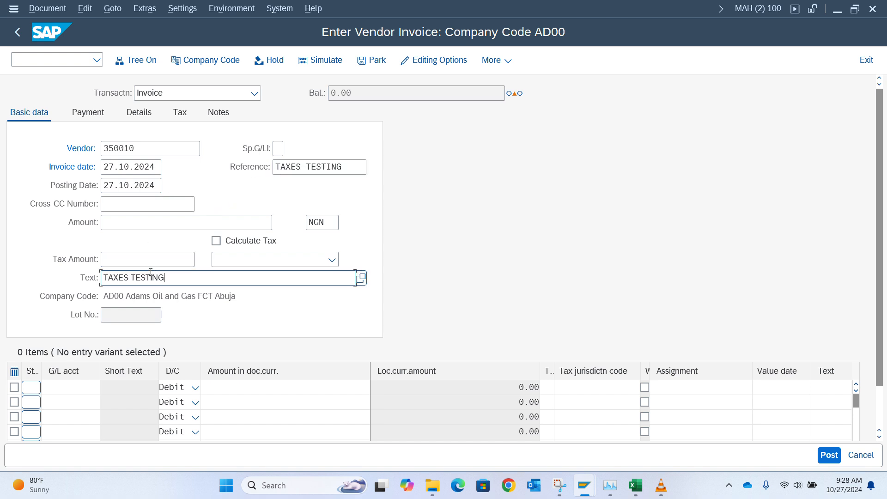
pyautogui.click(136, 224)
pyautogui.write('100')
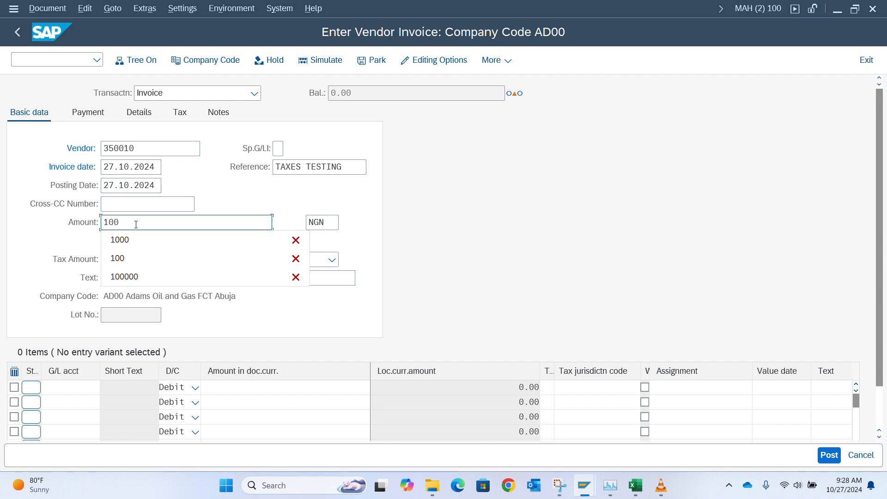
pyautogui.hotkey('alt', 'Tab')
pyautogui.hotkey('alt', 'Tab')
pyautogui.hotkey('alt', 'Tab')
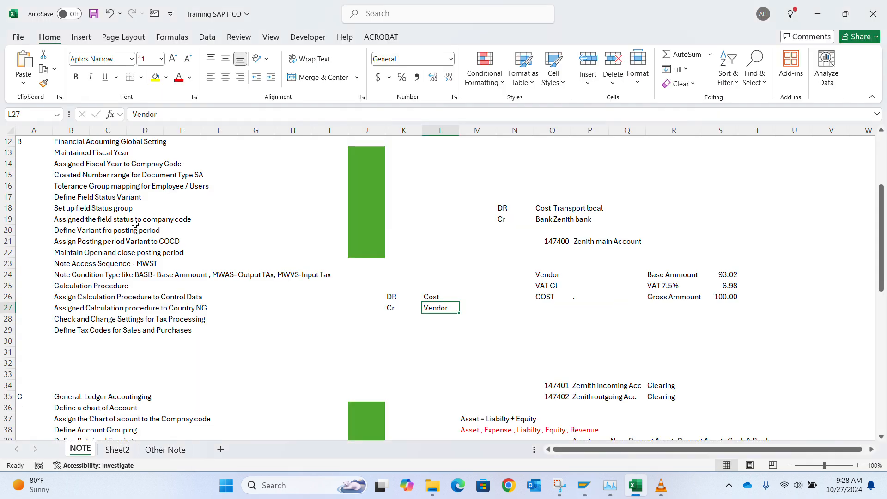
pyautogui.hotkey('alt', 'Tab')
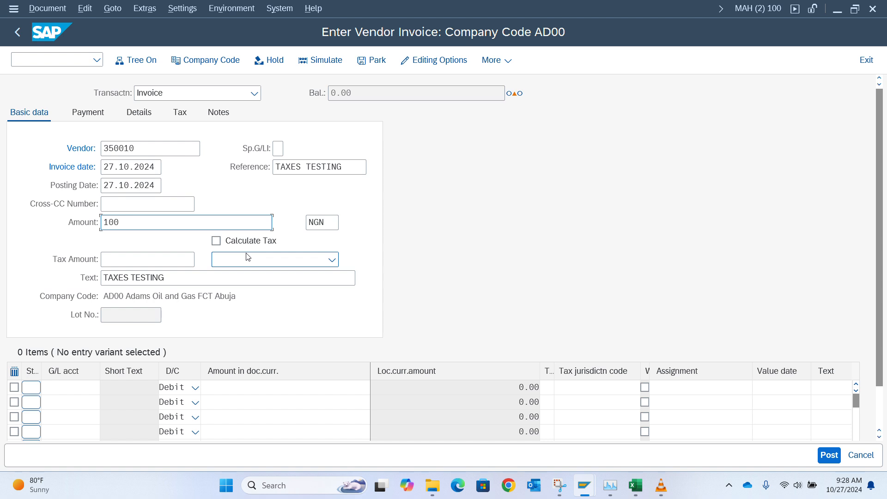
# Step: Select tax code V1 (7.5% Input VAT) for the invoice
pyautogui.click(254, 260)
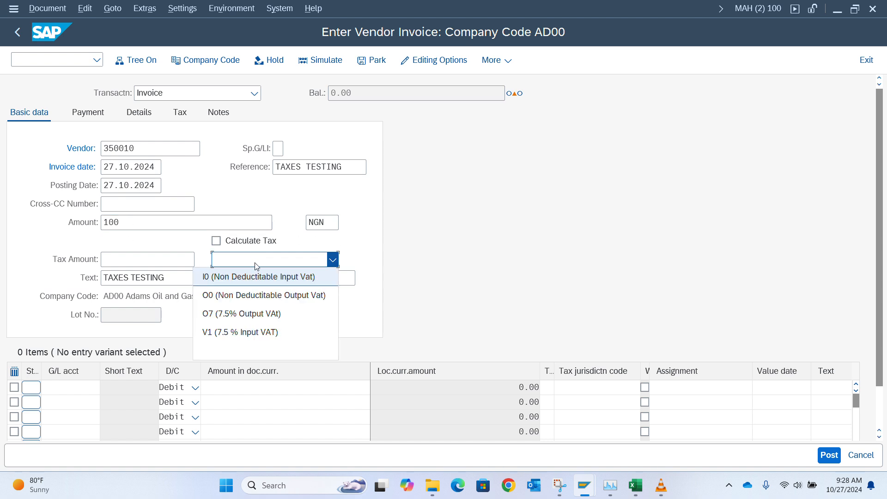
pyautogui.click(249, 332)
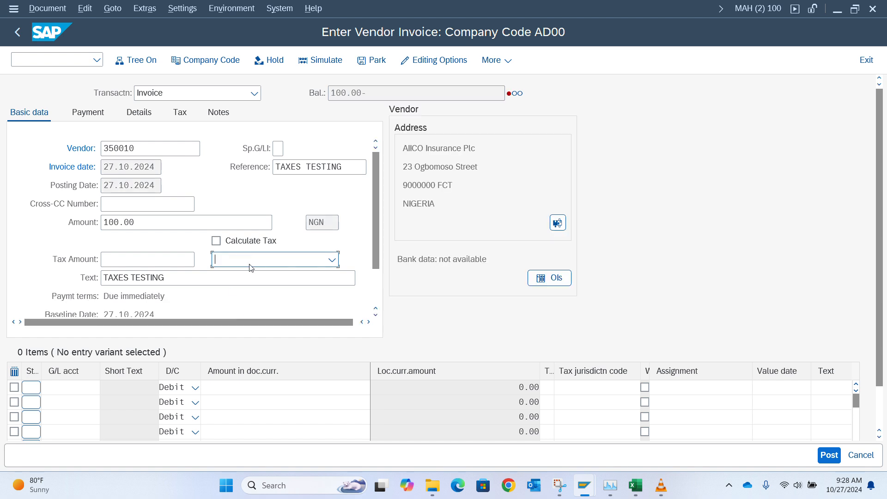
pyautogui.click(265, 264)
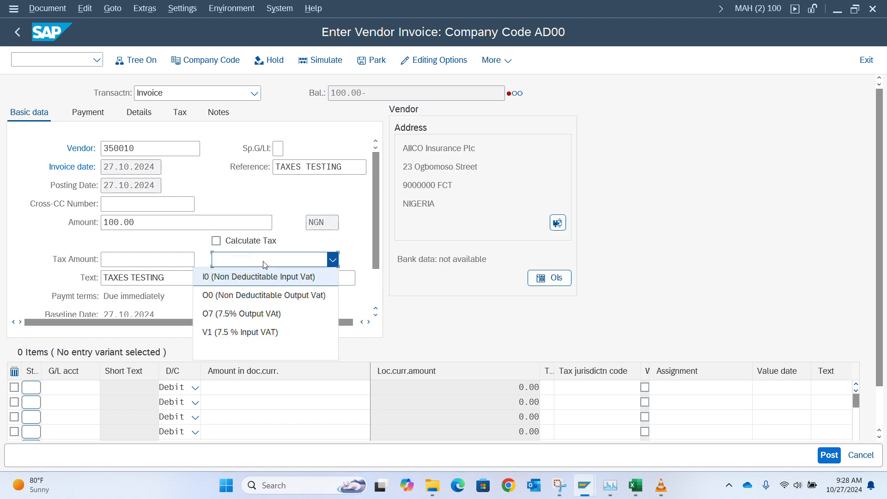
pyautogui.click(252, 332)
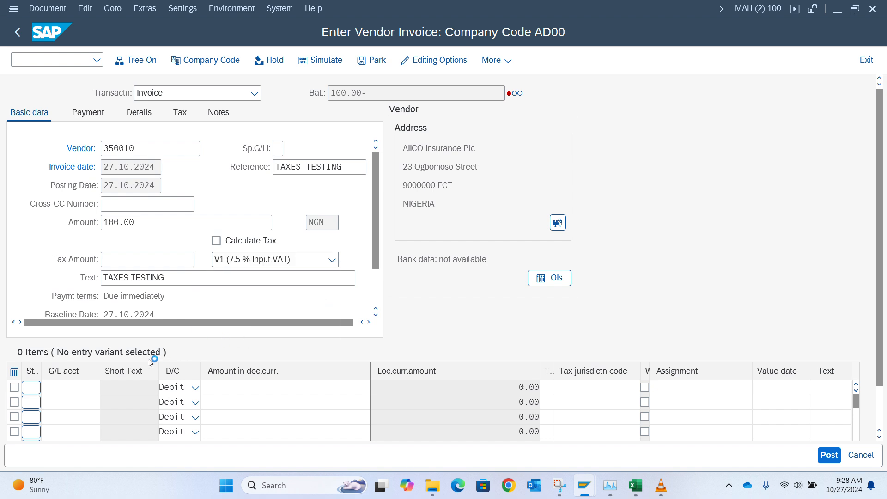
# Step: Add a 100 line on expense account 600011, then switch to the G/L account display
pyautogui.click(78, 387)
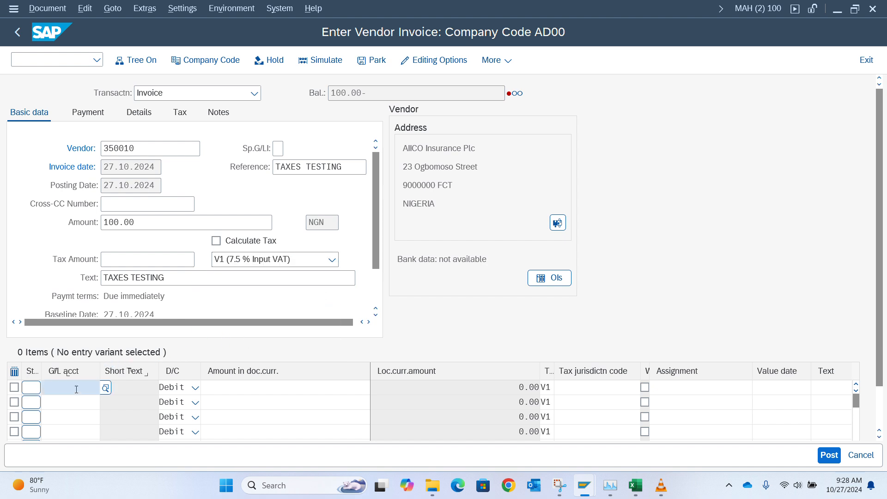
pyautogui.press('Up')
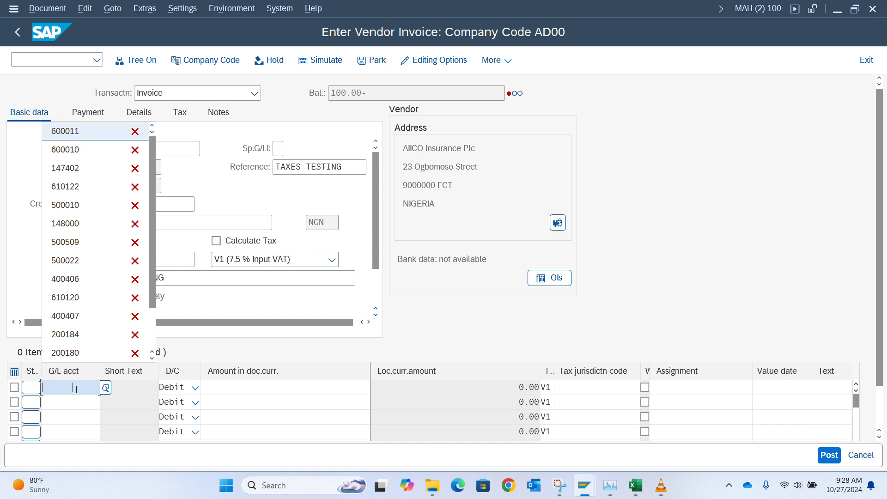
pyautogui.press('Tab')
pyautogui.press('Tab')
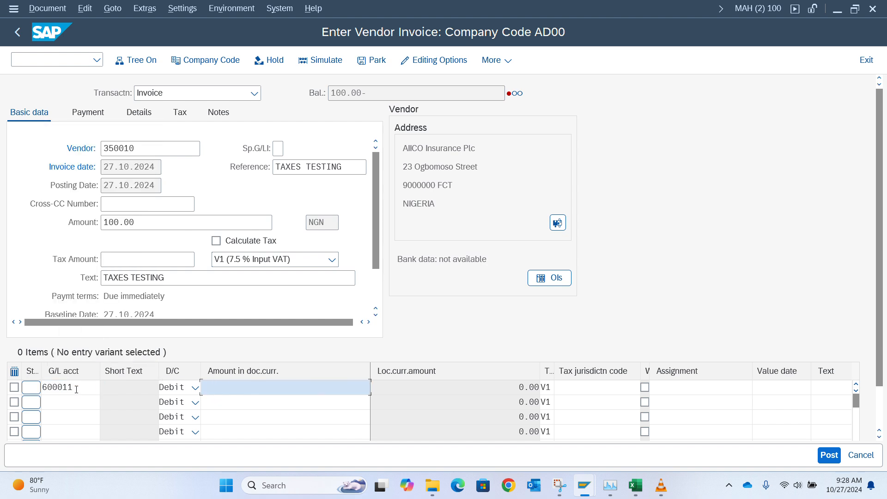
pyautogui.write('100')
pyautogui.press('Return')
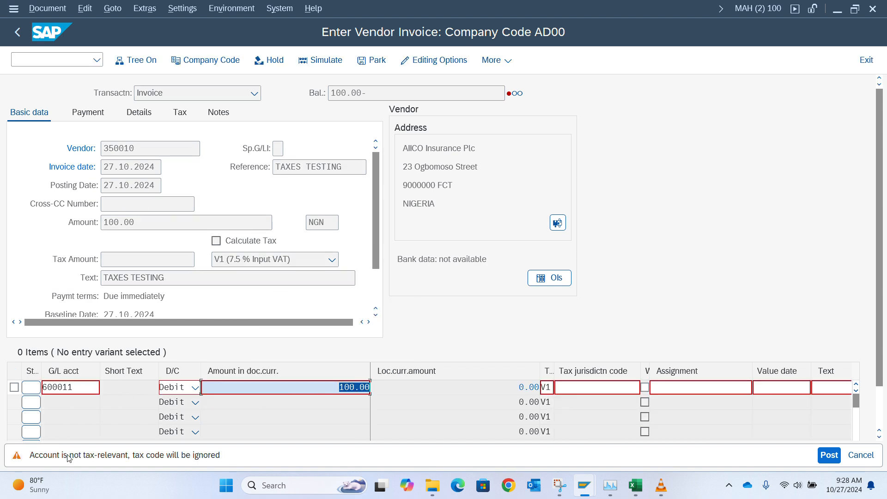
pyautogui.doubleClick(74, 390)
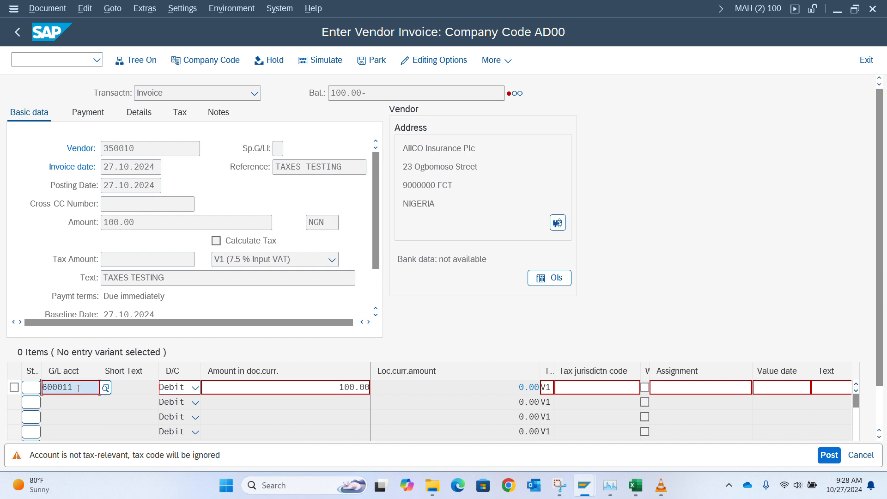
pyautogui.hotkey('alt', 'Tab')
pyautogui.hotkey('alt', 'Tab')
pyautogui.hotkey('alt', 'Tab')
pyautogui.hotkey('alt', 'Tab')
pyautogui.hotkey('alt', 'Tab')
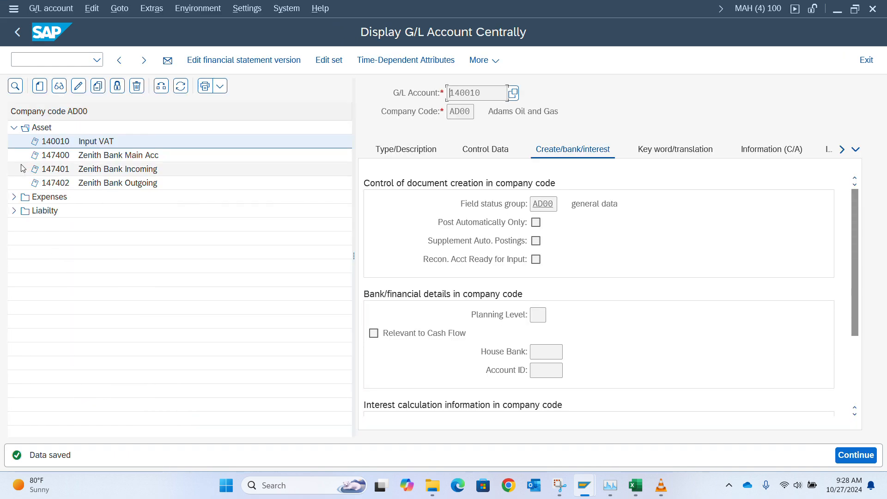
# Step: Open expense account 600011 Meal & Entertainment from the Expenses folder
pyautogui.click(14, 197)
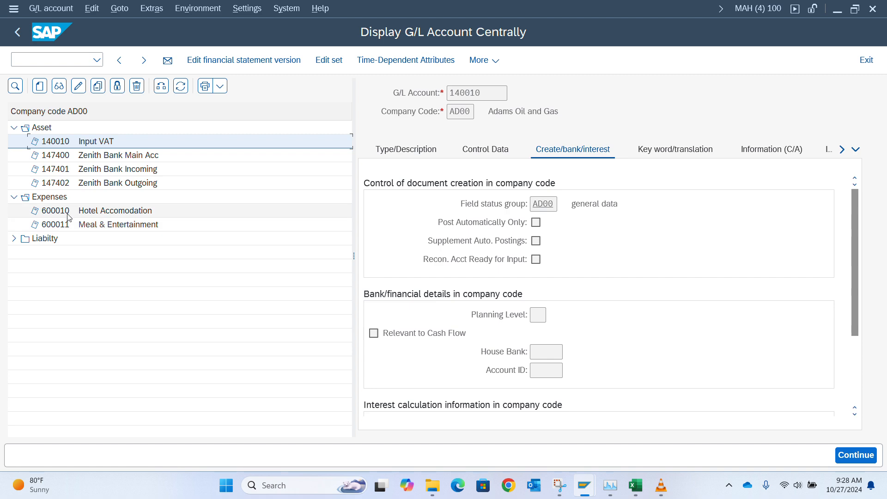
pyautogui.doubleClick(66, 226)
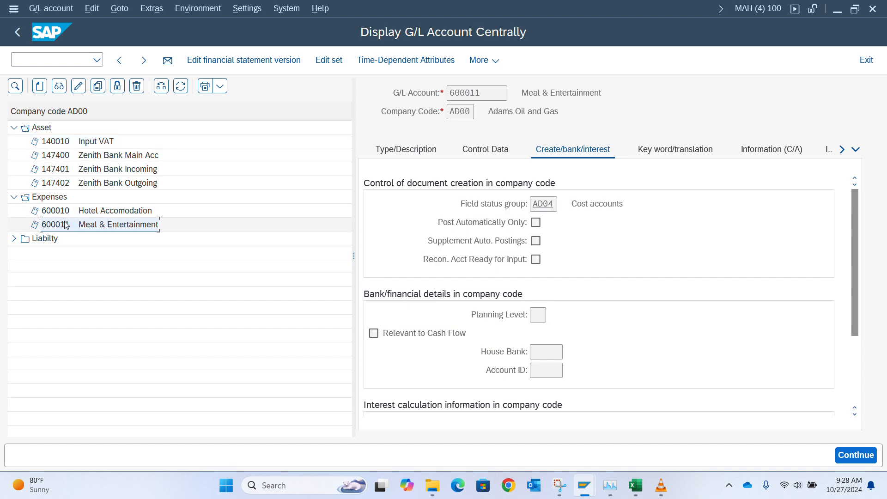
pyautogui.hotkey('alt', 'Tab')
pyautogui.hotkey('alt', 'Tab')
pyautogui.press('Tab')
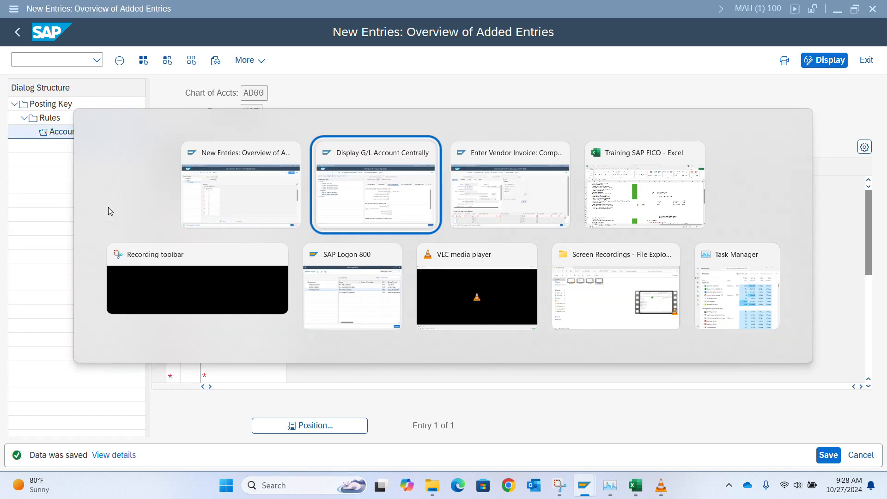
pyautogui.hotkey('alt', 'Tab')
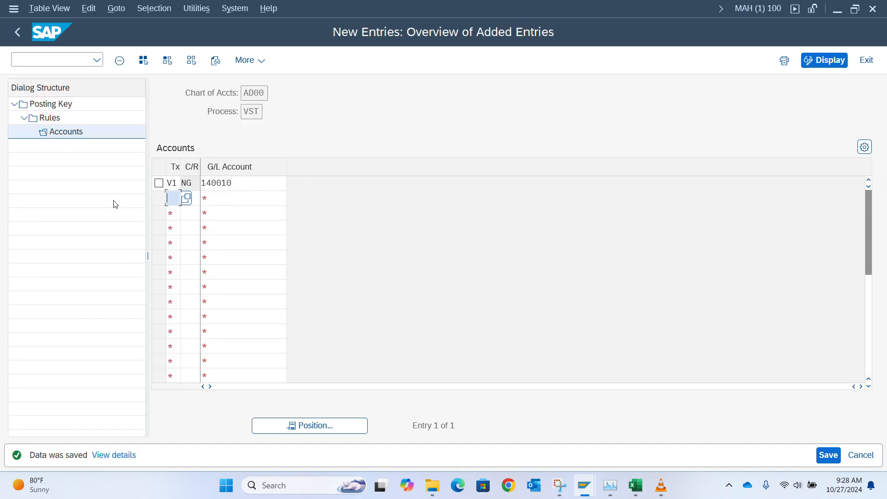
pyautogui.hotkey('alt', 'Tab')
pyautogui.press('Tab')
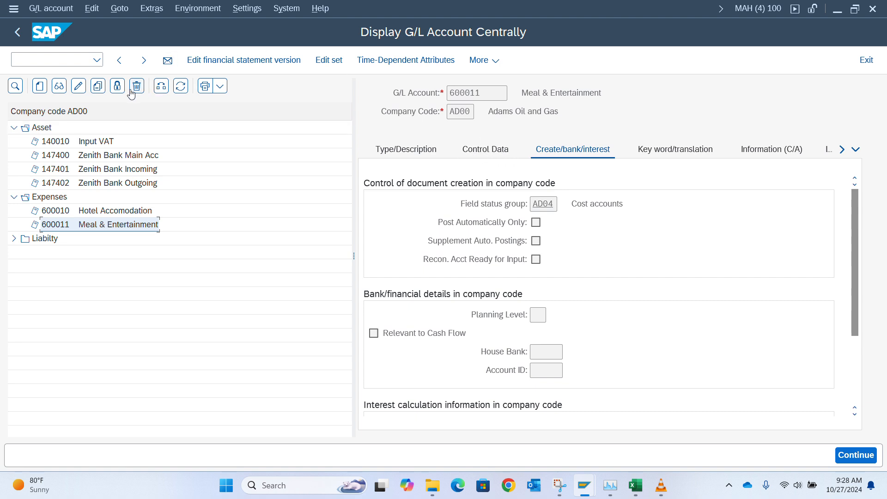
# Step: Change 600011's tax category to * All tax types allowed, save, and return to the invoice
pyautogui.click(83, 89)
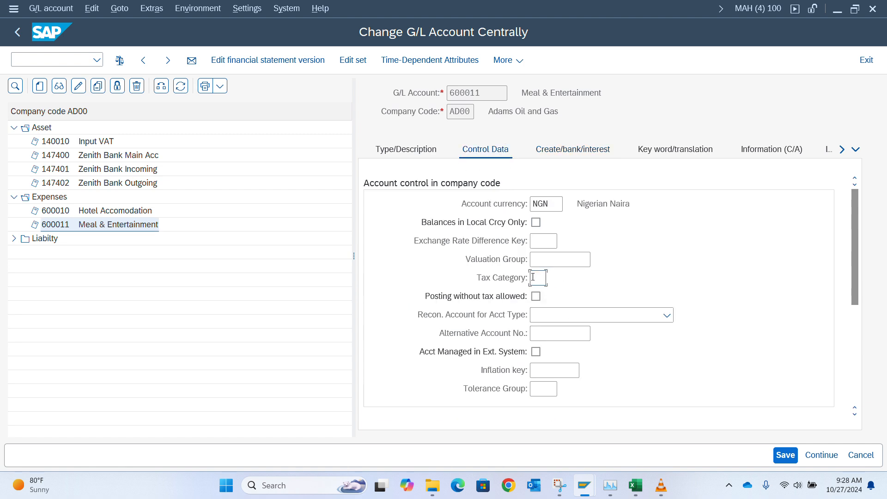
pyautogui.click(533, 278)
pyautogui.click(552, 279)
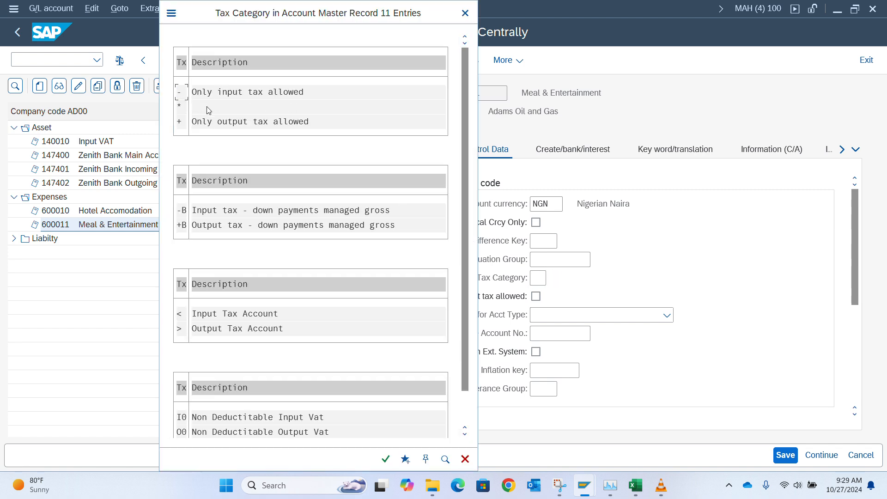
pyautogui.doubleClick(211, 107)
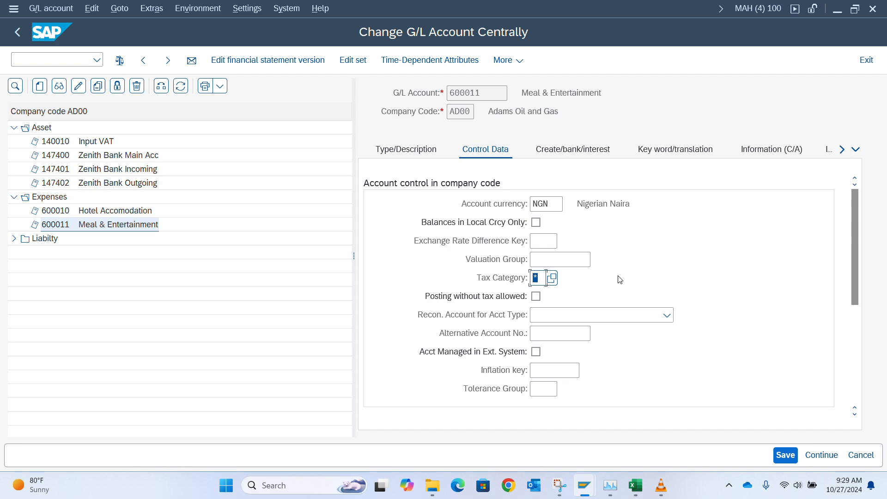
pyautogui.press('Return')
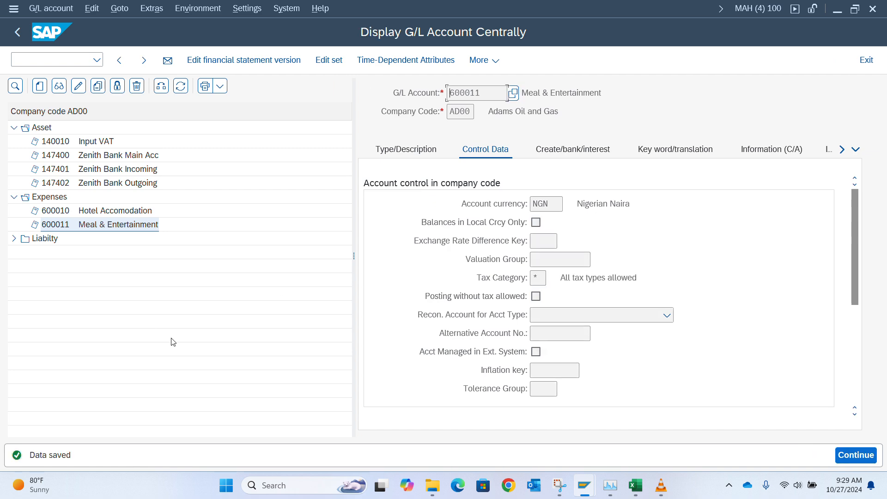
pyautogui.hotkey('alt', 'Tab')
pyautogui.hotkey('alt', 'Tab')
pyautogui.press('Tab')
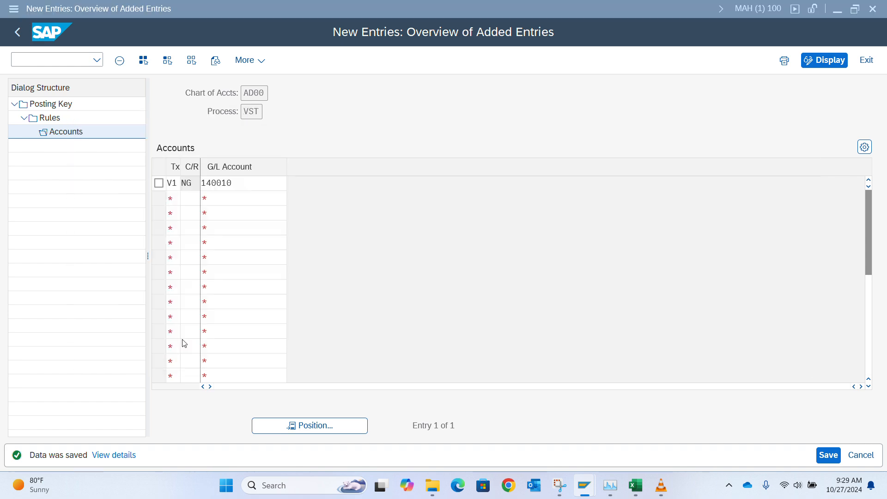
# Step: Validate the 600011 line, simulate with item tax code V1, then return to invoice entry
pyautogui.press('Return')
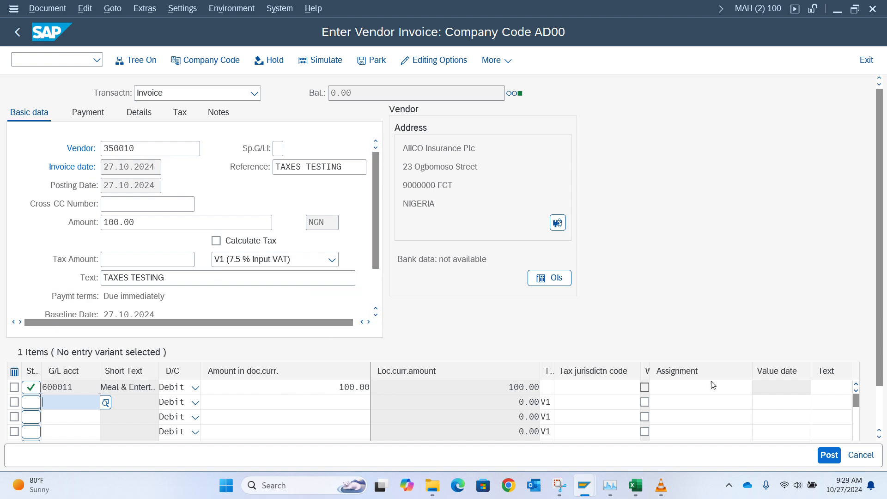
pyautogui.click(323, 60)
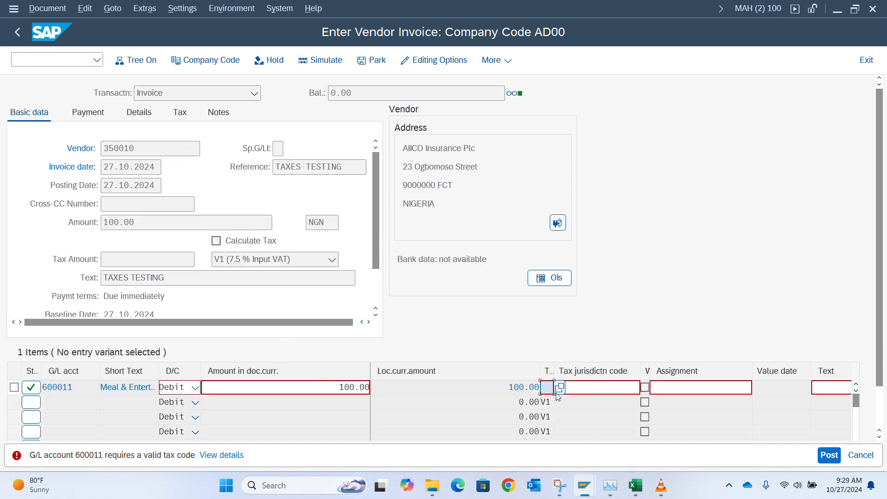
pyautogui.write('V1')
pyautogui.press('Return')
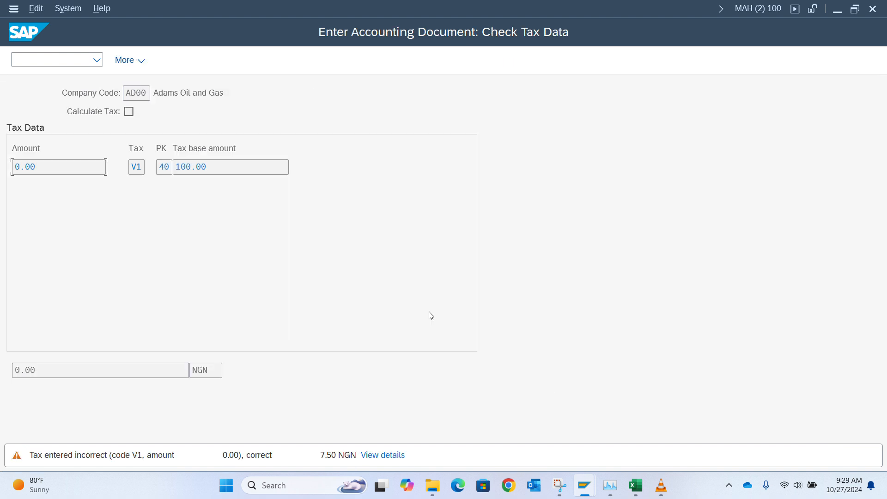
pyautogui.press('Return')
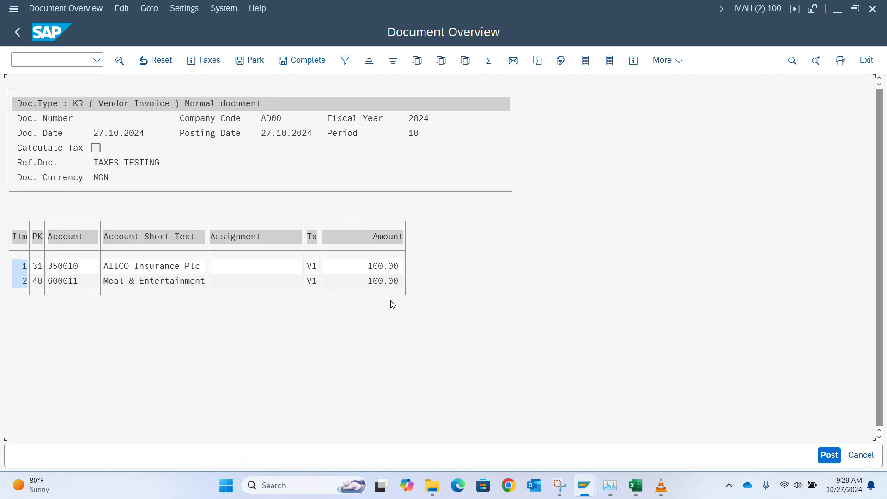
pyautogui.click(18, 31)
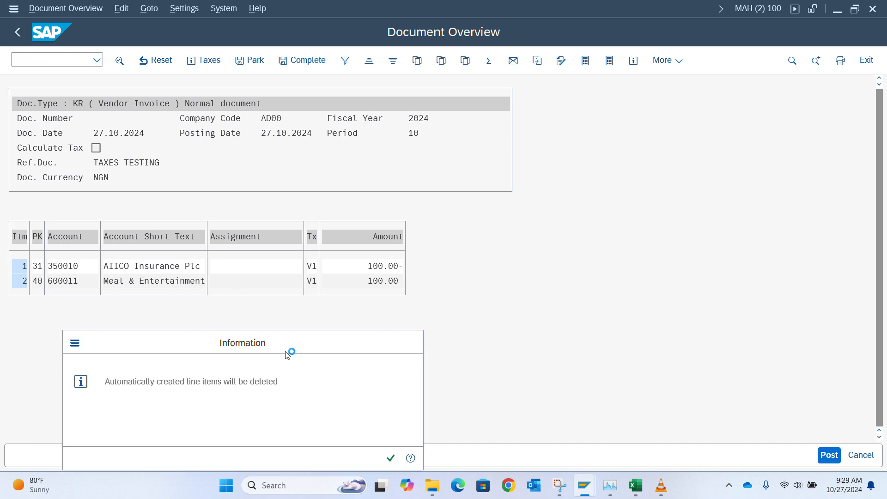
pyautogui.press('Return')
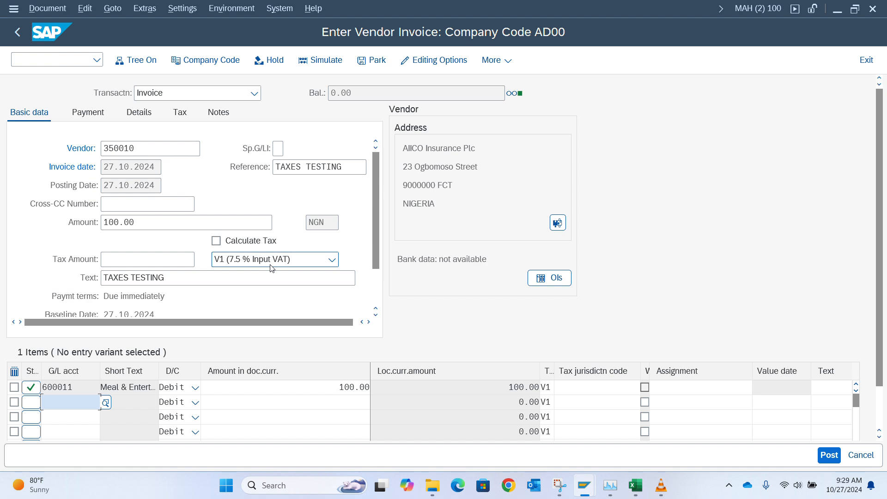
# Step: Enable Calculate Tax and simulate: Input VAT 6.98 on 140010, 93.02 on expense 600011
pyautogui.click(222, 244)
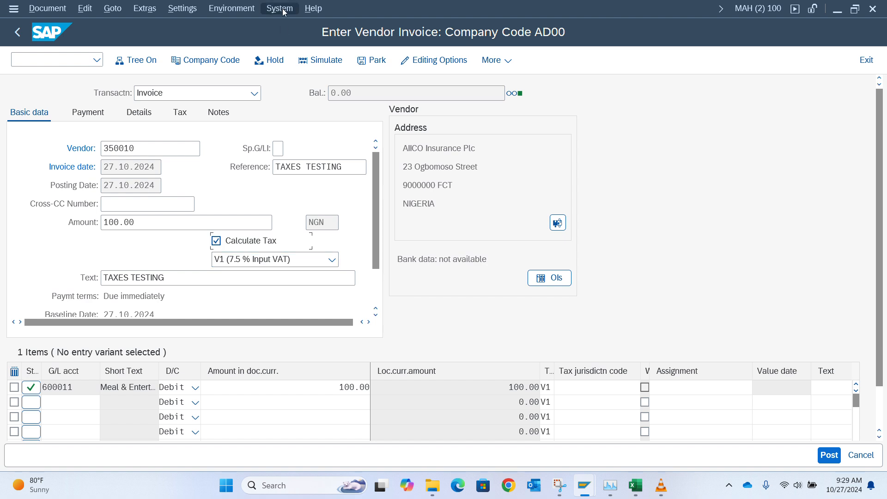
pyautogui.click(332, 62)
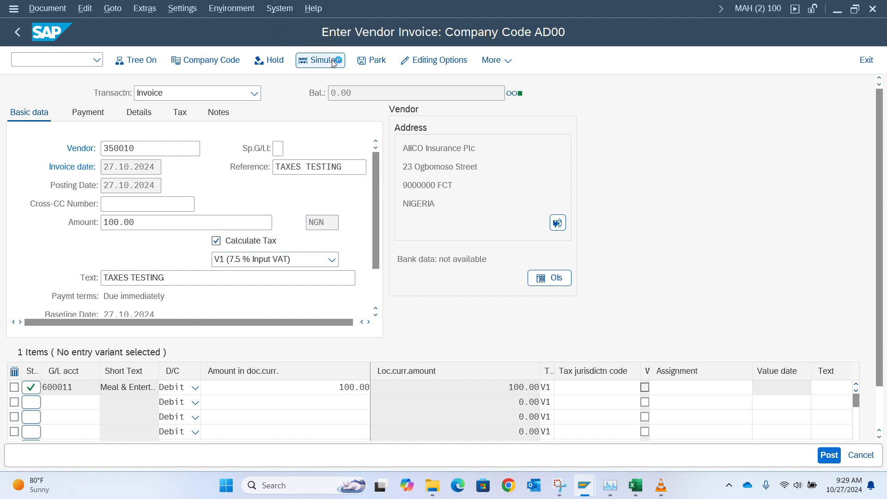
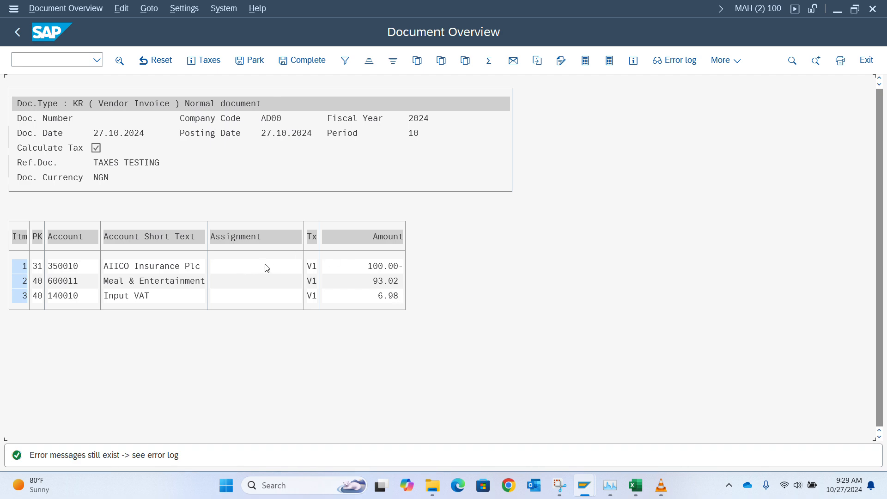
# Step: Switch from the SAP invoice overview to the Training SAP FICO notes workbook
pyautogui.hotkey('alt', 'Tab')
pyautogui.hotkey('alt', 'Tab')
pyautogui.hotkey('alt', 'Tab')
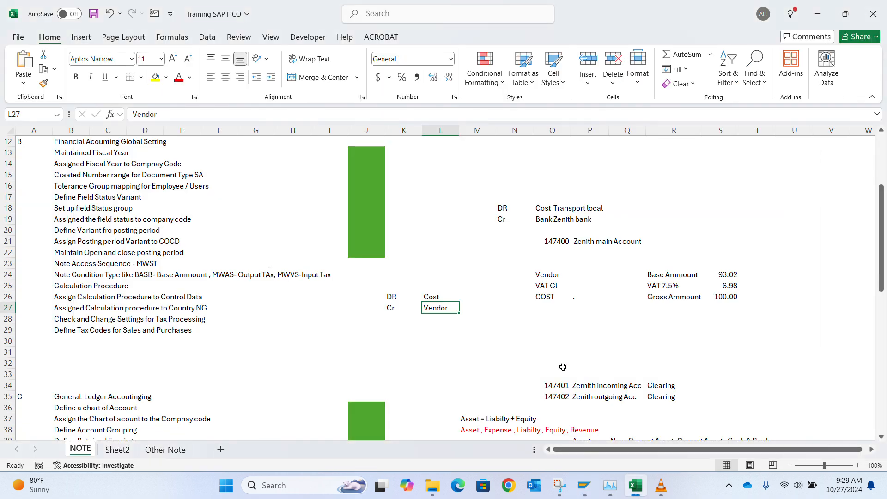
# Step: Compare the workbook's Gross Ammount and 93.02 Base Ammount with the SAP invoice lines
pyautogui.click(729, 295)
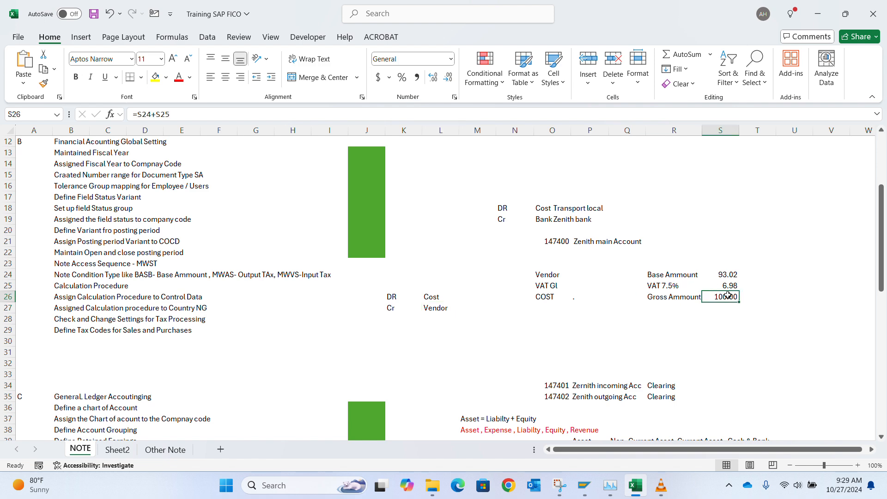
pyautogui.hotkey('alt', 'Tab')
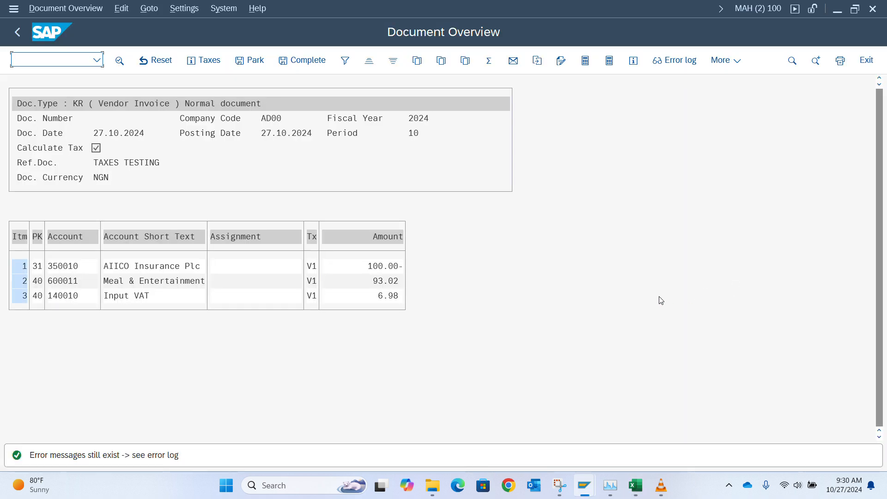
pyautogui.hotkey('alt', 'Tab')
pyautogui.click(732, 277)
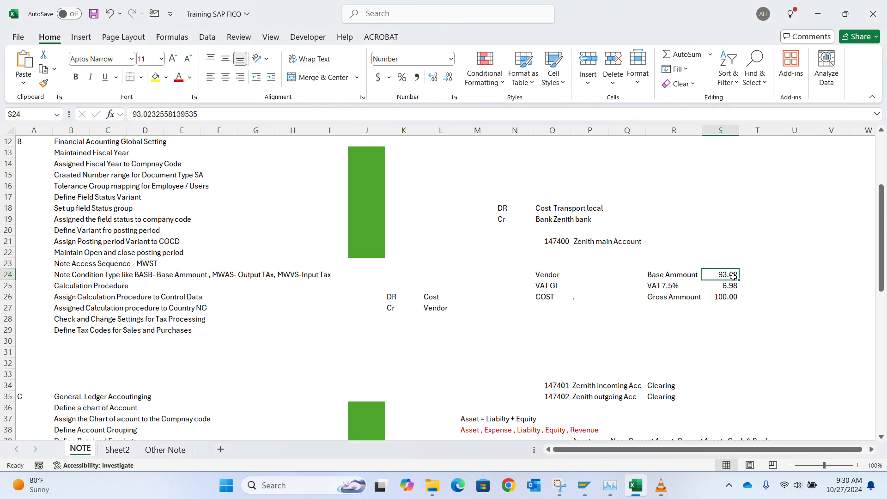
pyautogui.hotkey('alt', 'Tab')
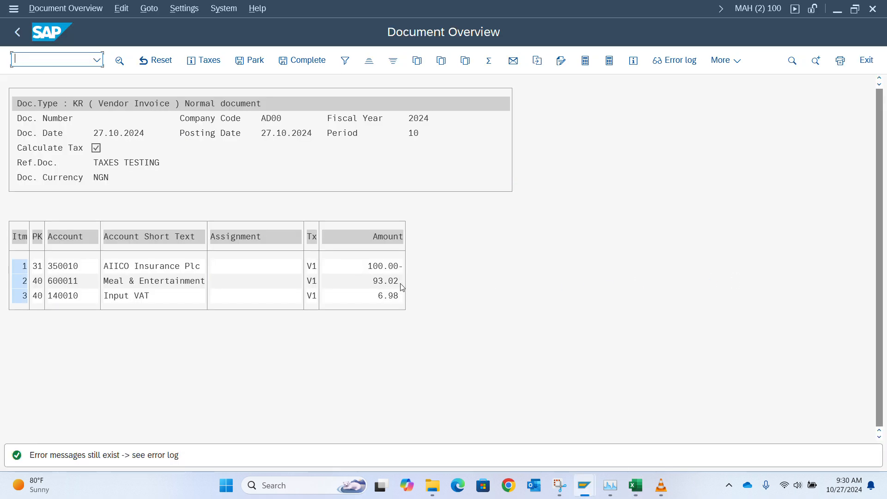
pyautogui.hotkey('alt', 'Tab')
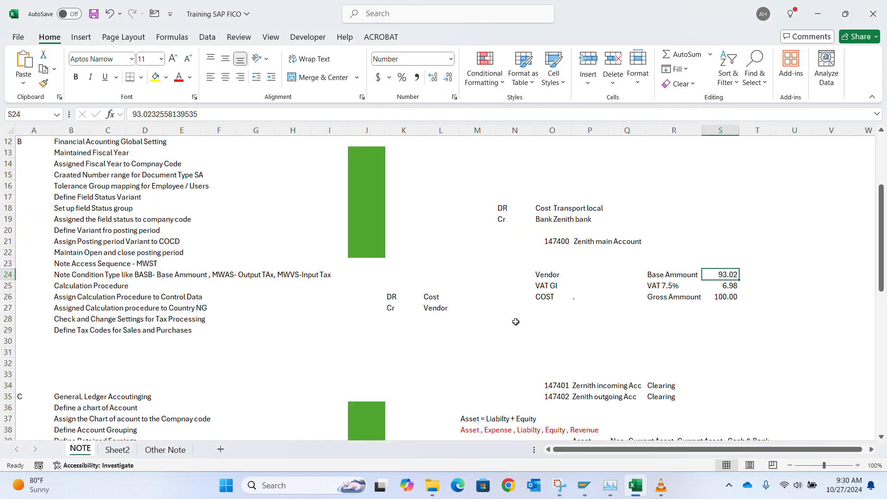
# Step: Try copying the Cr Vendor pair into row 24, then undo that paste
pyautogui.click(439, 298)
pyautogui.press('Right')
pyautogui.press('Right')
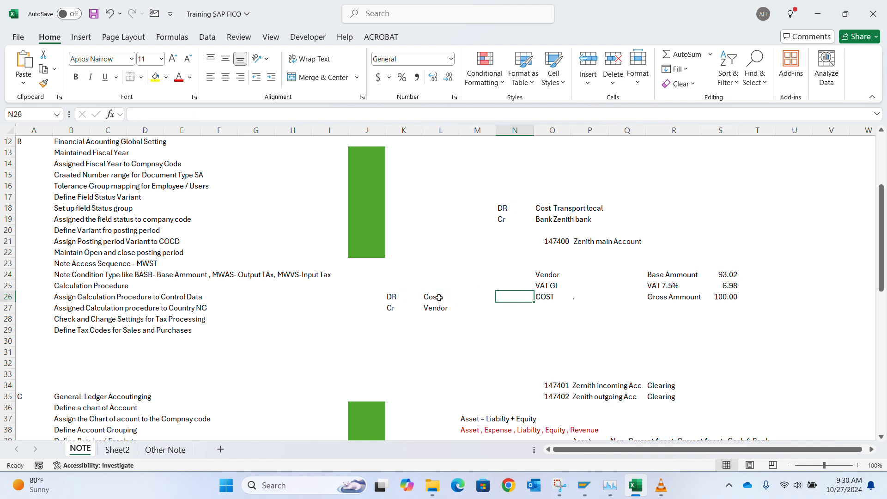
pyautogui.press('Left')
pyautogui.press('Left')
pyautogui.press('Left')
pyautogui.press('Right')
pyautogui.press('Left')
pyautogui.press('Right')
pyautogui.press('Down')
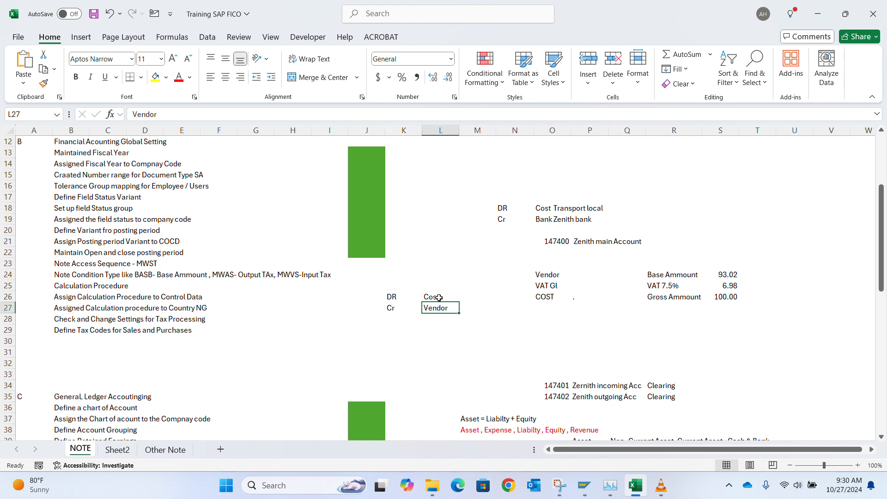
pyautogui.press('Left')
pyautogui.hotkey('shift', 'Right')
pyautogui.hotkey('ctrl', 'c')
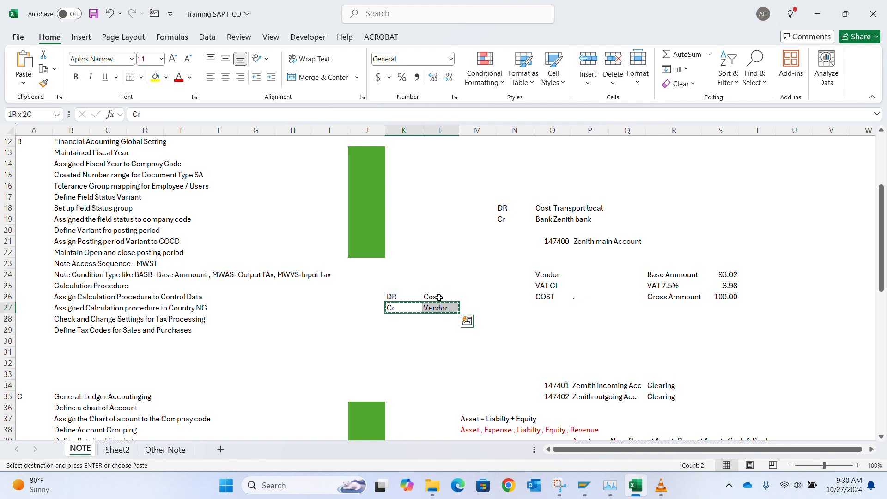
pyautogui.press('Up')
pyautogui.press('Up')
pyautogui.press('Up')
pyautogui.hotkey('ctrl', 'v')
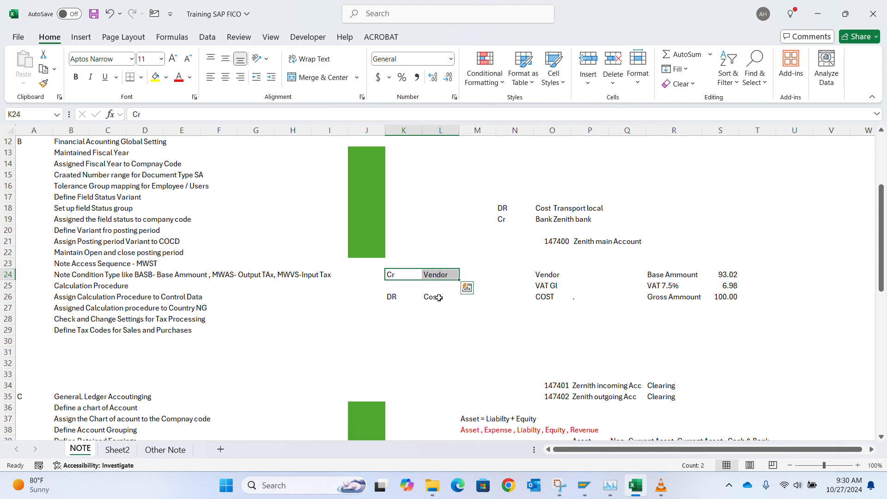
pyautogui.hotkey('alt', 'Tab')
pyautogui.hotkey('alt', 'Tab')
pyautogui.hotkey('ctrl', 'z')
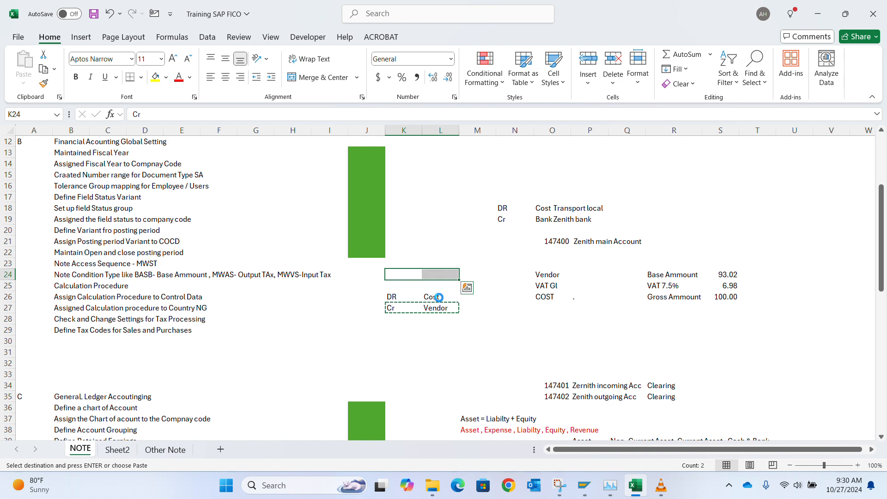
pyautogui.press('Escape')
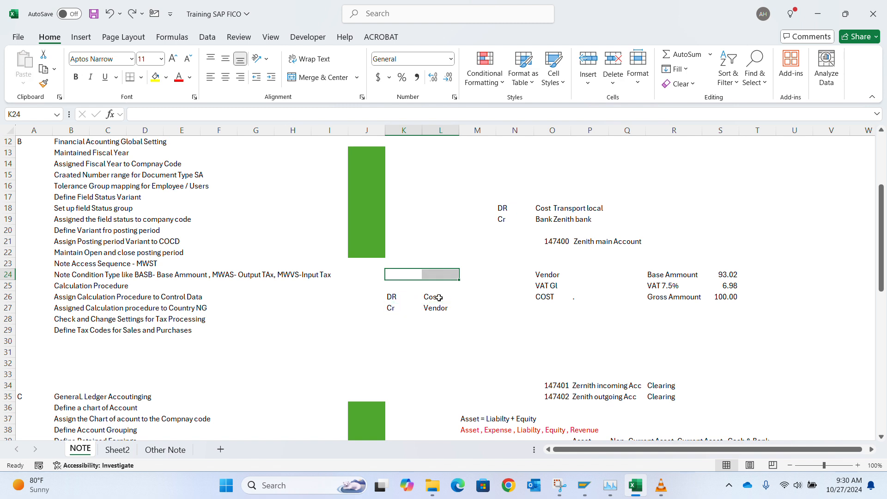
# Step: Cut the DR Cost / Cr Vendor block and paste it one row higher, into rows 25–26
pyautogui.press('Right')
pyautogui.press('Right')
pyautogui.press('Down')
pyautogui.press('Down')
pyautogui.press('Down')
pyautogui.press('Left')
pyautogui.press('Left')
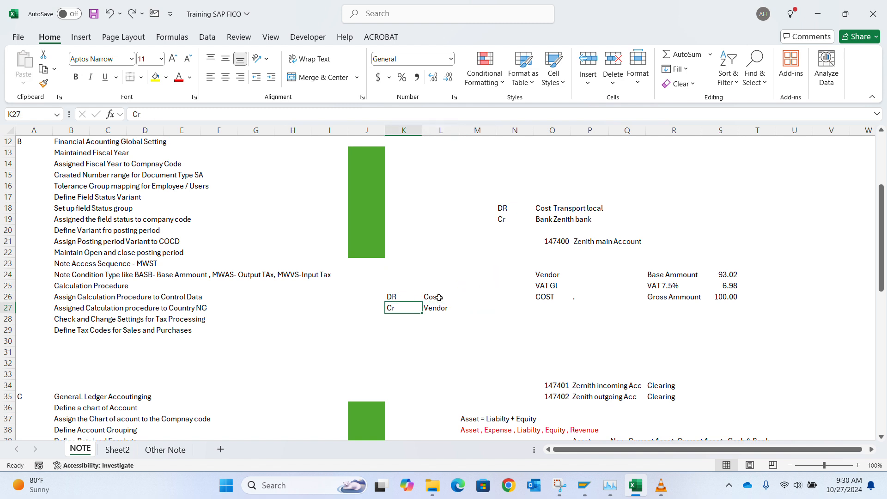
pyautogui.press('Up')
pyautogui.hotkey('shift', 'Down')
pyautogui.hotkey('shift', 'Right')
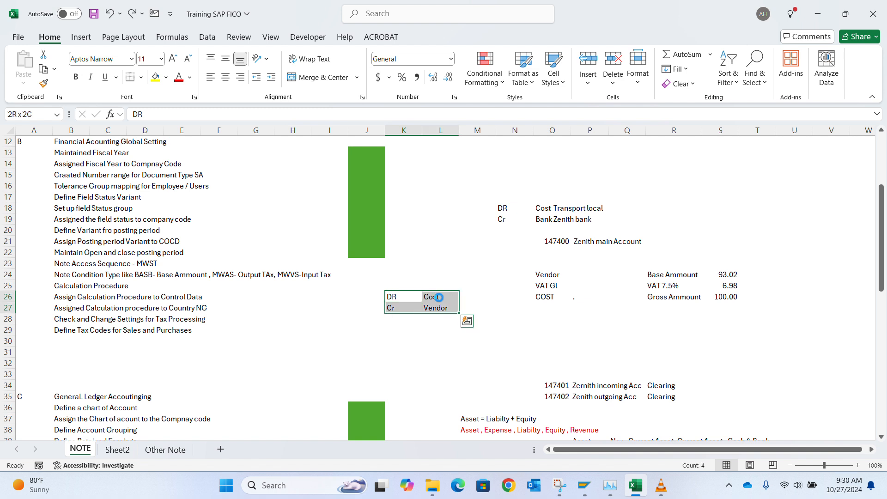
pyautogui.hotkey('ctrl', 'x')
pyautogui.press('Up')
pyautogui.hotkey('ctrl', 'v')
pyautogui.press('Down')
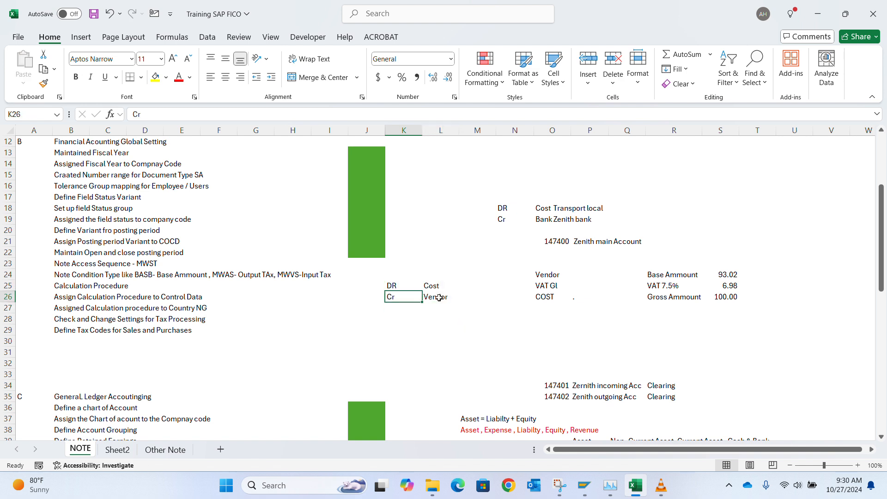
# Step: Review the moved Vendor, VAT Gl and Cost entries, then return to the SAP invoice overview
pyautogui.click(439, 298)
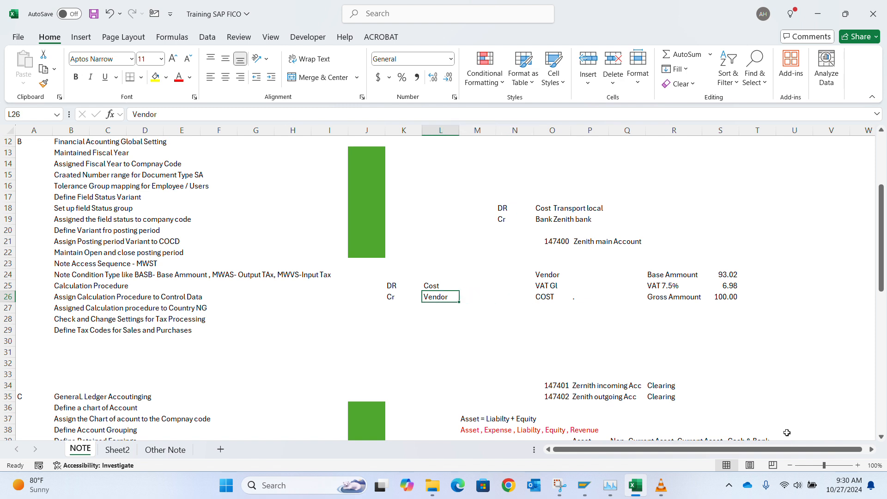
pyautogui.press('Right')
pyautogui.press('Right')
pyautogui.press('Right')
pyautogui.press('Right')
pyautogui.press('Right')
pyautogui.press('Right')
pyautogui.press('Right')
pyautogui.press('Right')
pyautogui.press('Left')
pyautogui.press('Left')
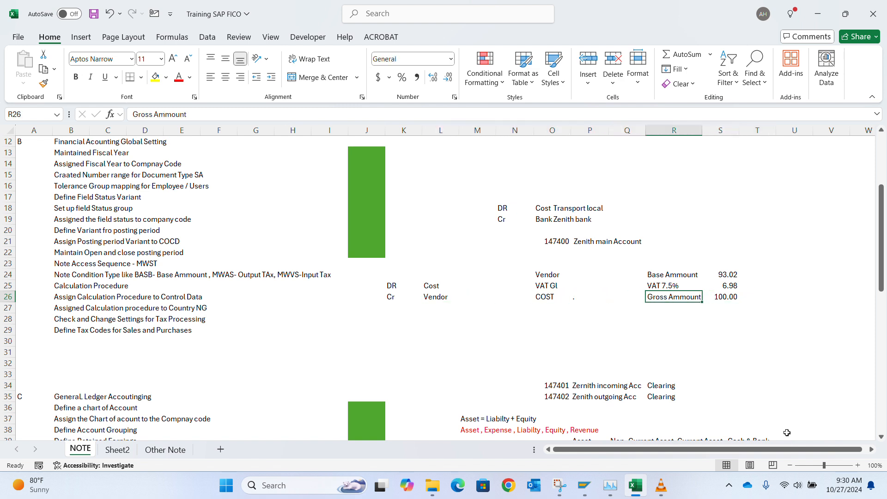
pyautogui.press('Up')
pyautogui.press('Left')
pyautogui.press('Up')
pyautogui.press('Left')
pyautogui.press('Left')
pyautogui.press('Left')
pyautogui.press('Down')
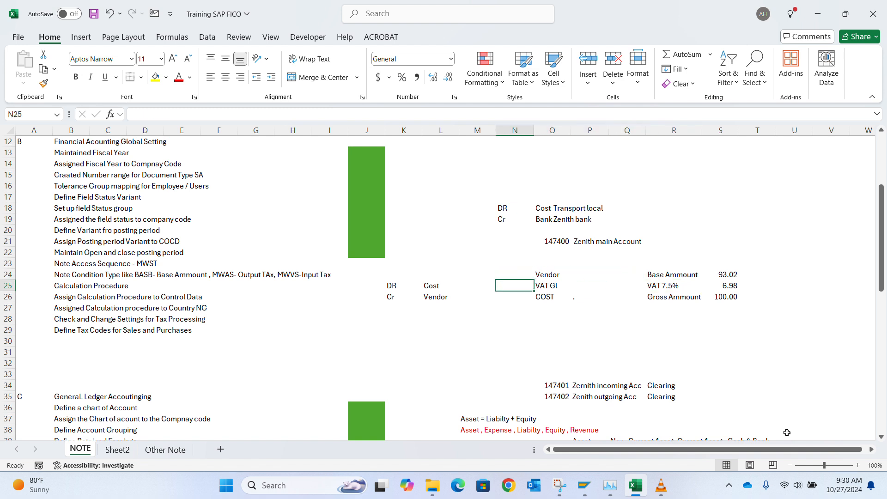
pyautogui.press('Right')
pyautogui.hotkey('shift', 'Up')
pyautogui.hotkey('shift', 'Up')
pyautogui.hotkey('shift', 'Down')
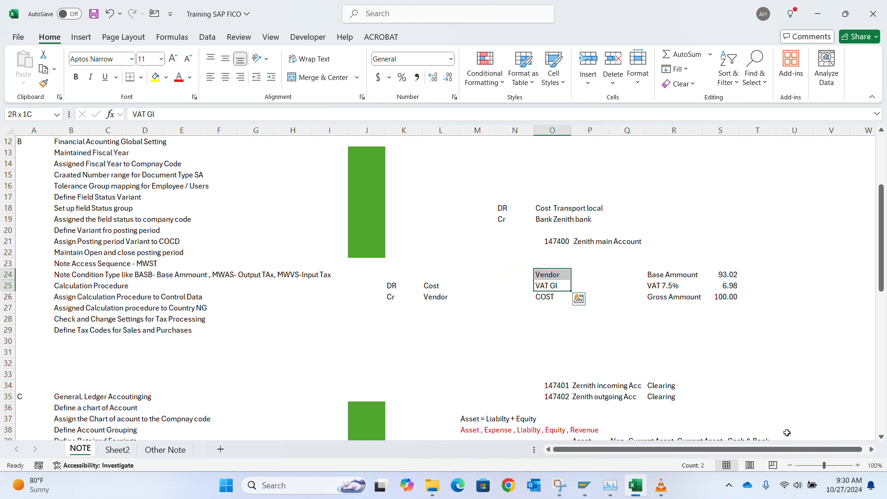
pyautogui.press('Left')
pyautogui.press('Left')
pyautogui.press('Left')
pyautogui.hotkey('shift', 'Up')
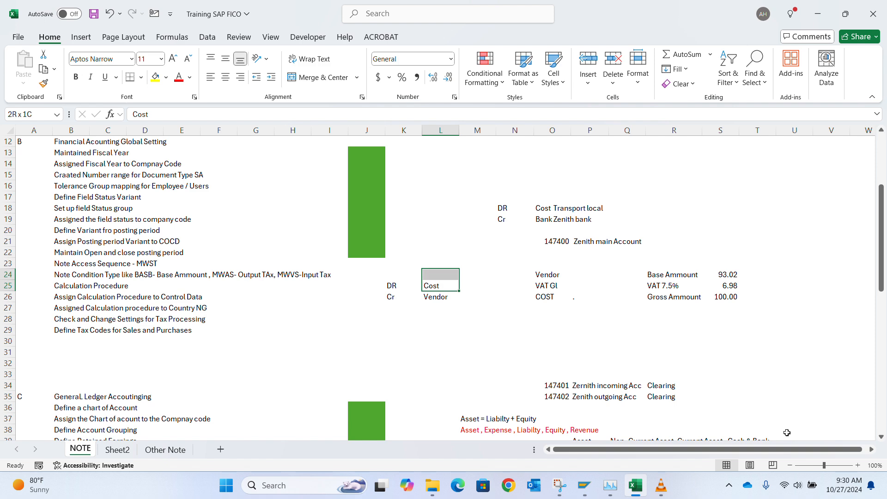
pyautogui.hotkey('alt', 'Tab')
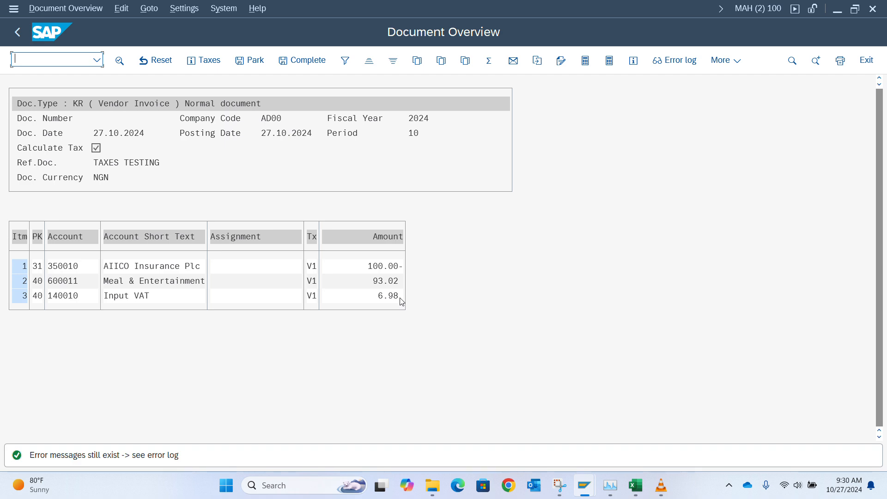
pyautogui.hotkey('alt', 'Tab')
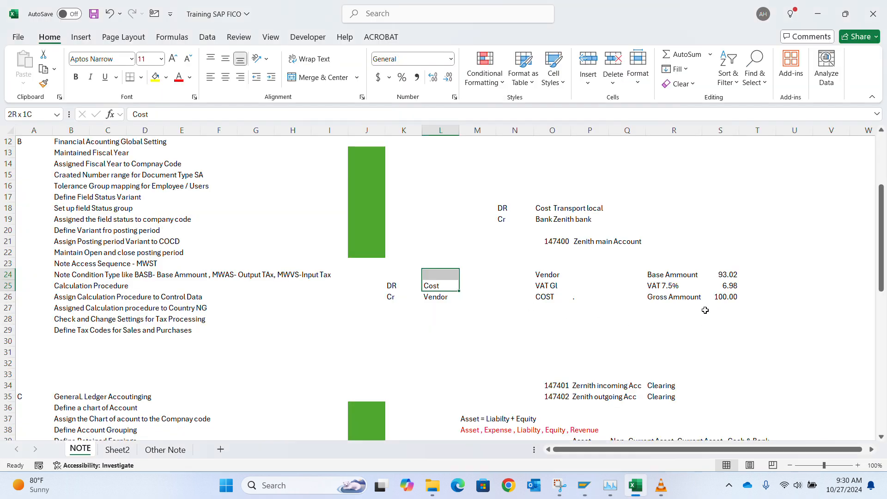
pyautogui.hotkey('alt', 'Tab')
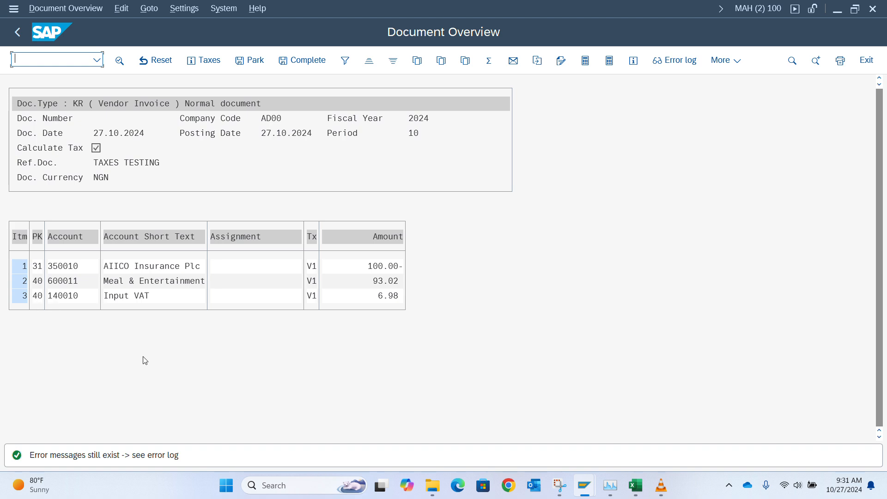
pyautogui.hotkey('alt', 'Tab')
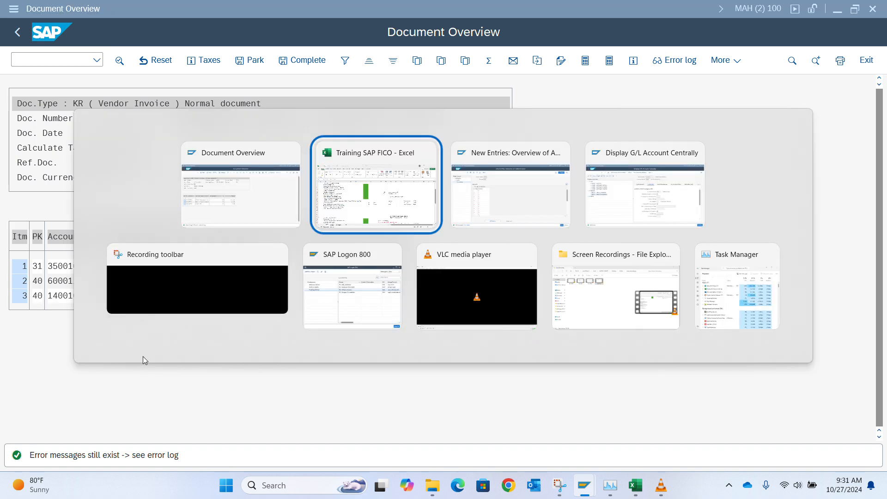
# Step: Open the V1 tax account determination Rules and Posting Key levels, then switch to the AD00 invoice
pyautogui.hotkey('alt', 'Tab')
pyautogui.hotkey('alt', 'Tab')
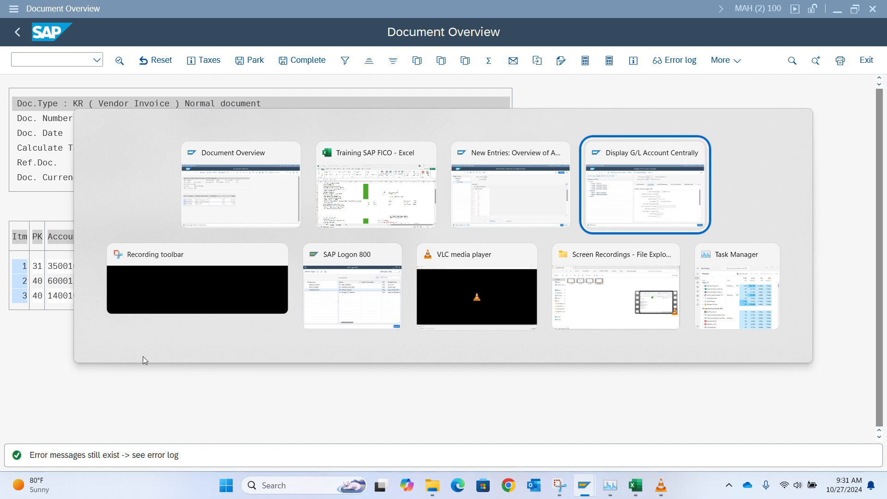
pyautogui.click(460, 194)
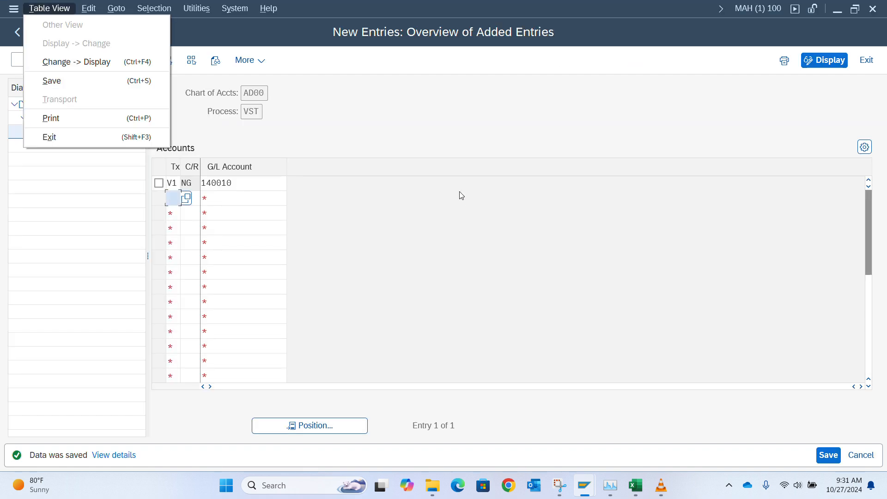
pyautogui.click(321, 162)
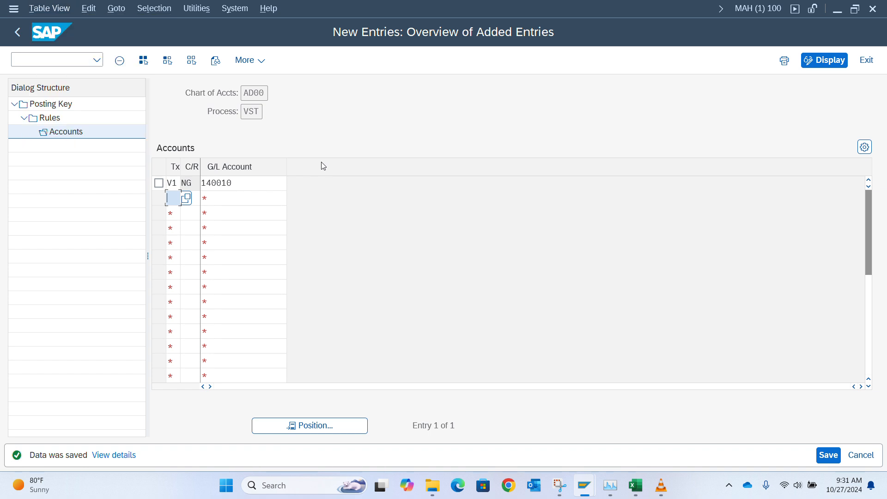
pyautogui.doubleClick(56, 121)
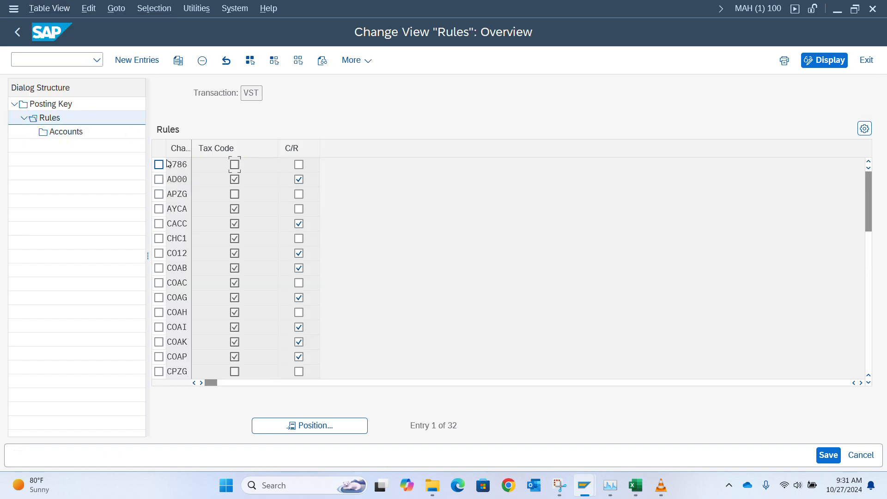
pyautogui.doubleClick(47, 103)
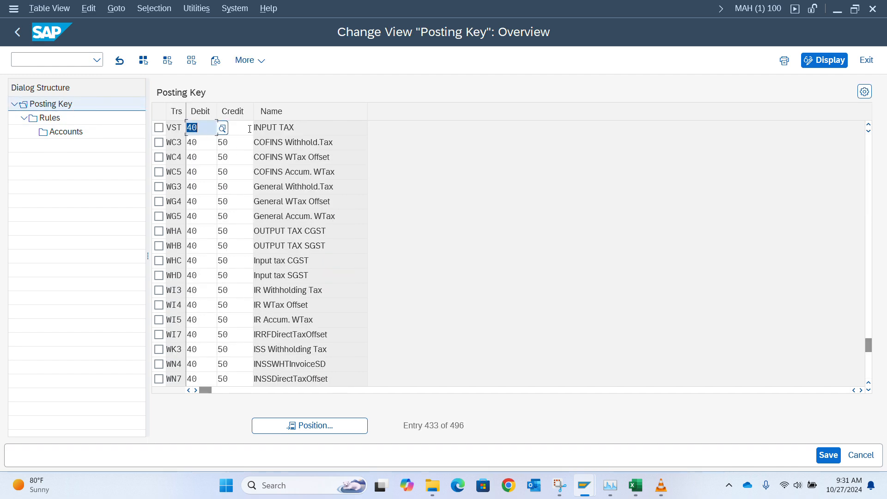
pyautogui.hotkey('alt', 'Tab')
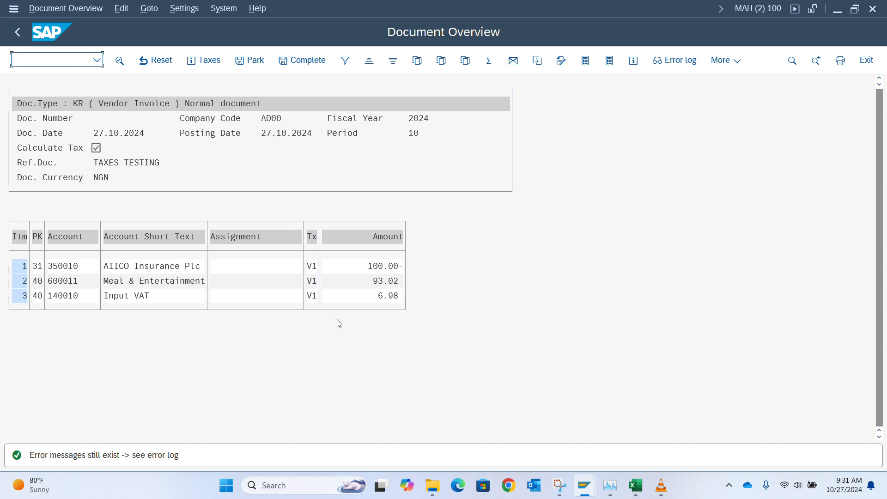
pyautogui.click(529, 196)
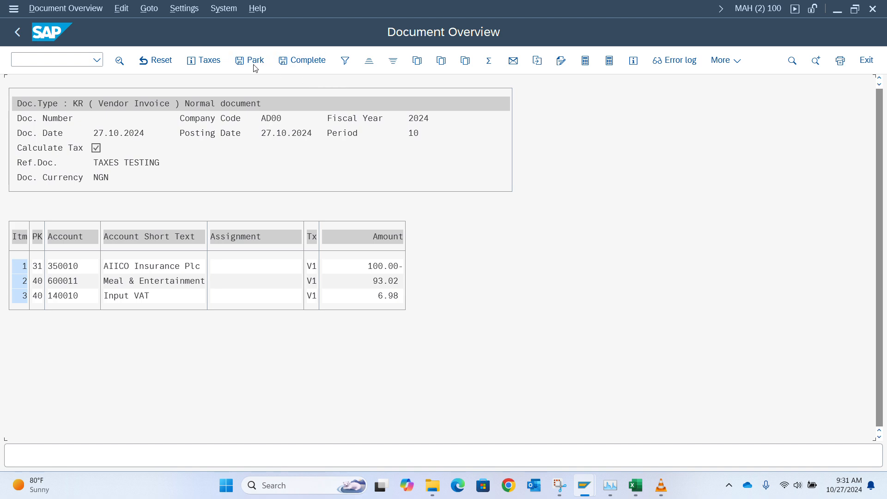
pyautogui.click(78, 12)
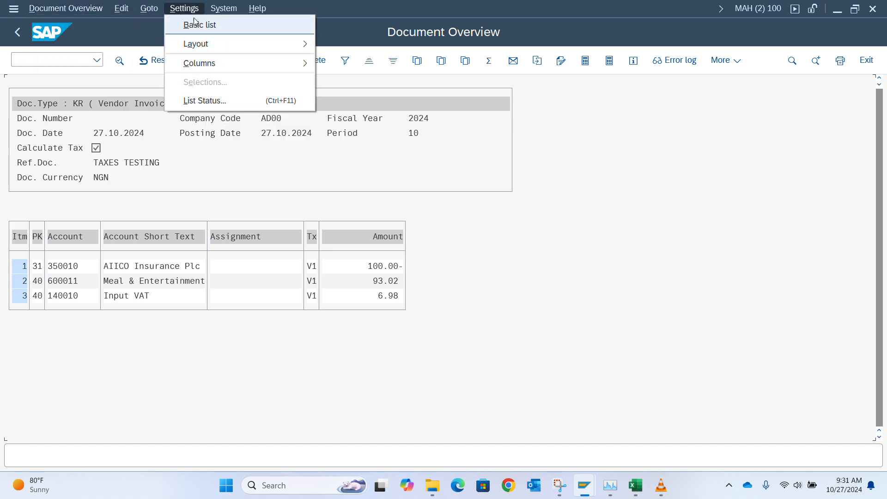
pyautogui.click(15, 35)
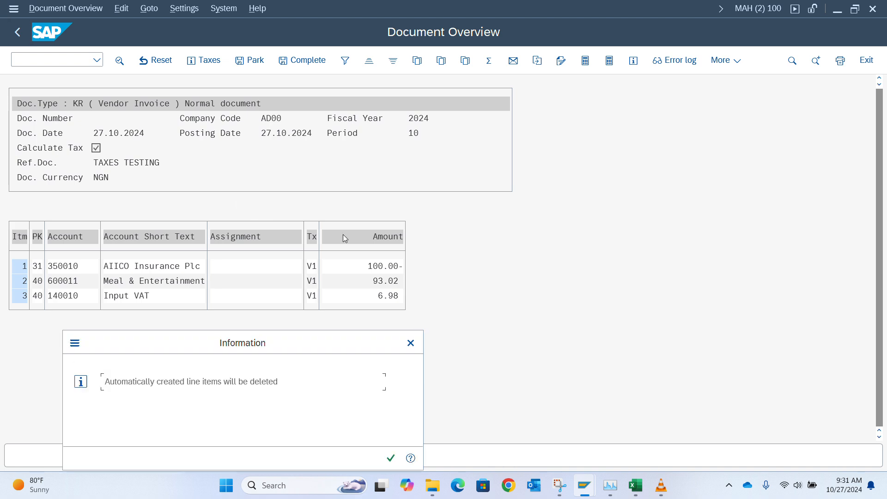
pyautogui.press('Return')
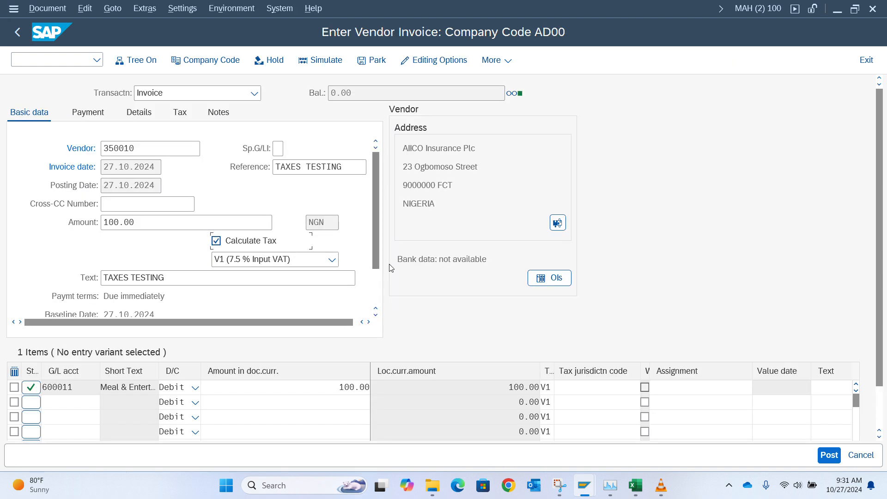
pyautogui.click(823, 455)
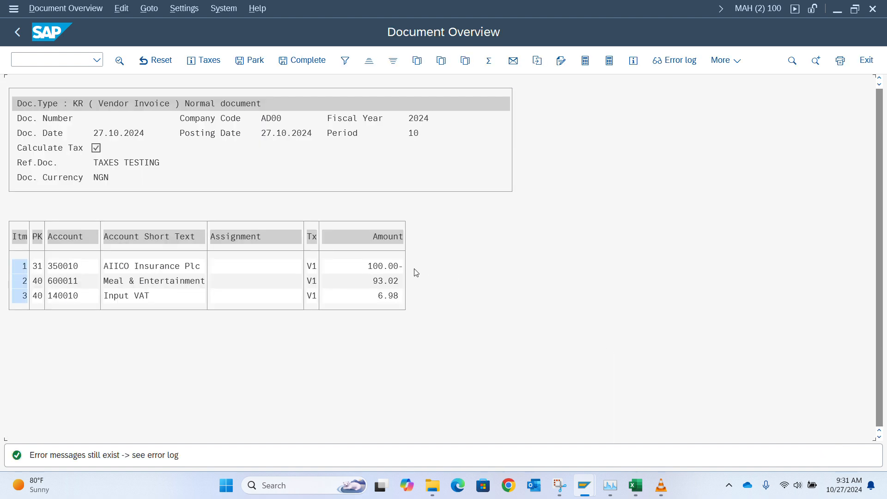
pyautogui.click(128, 459)
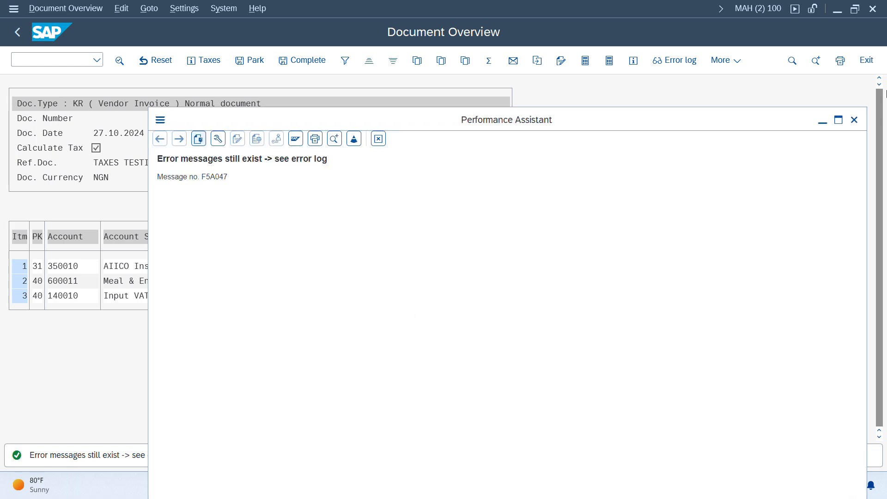
pyautogui.click(854, 119)
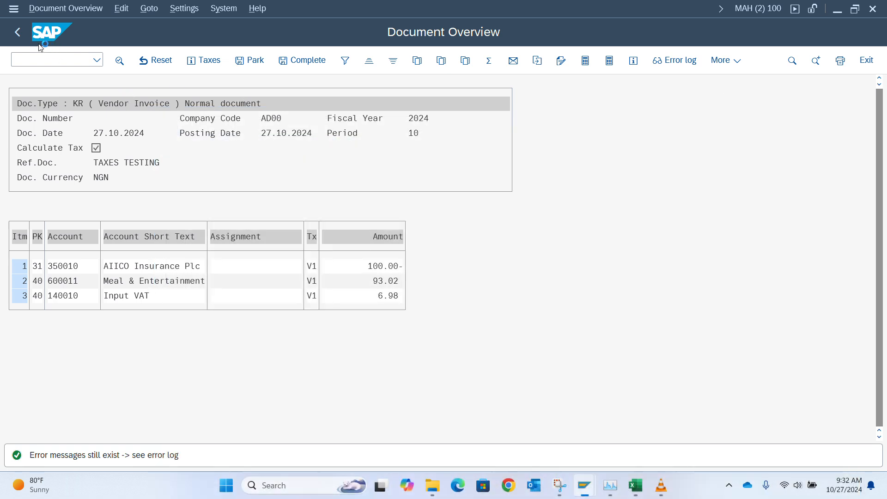
pyautogui.click(18, 33)
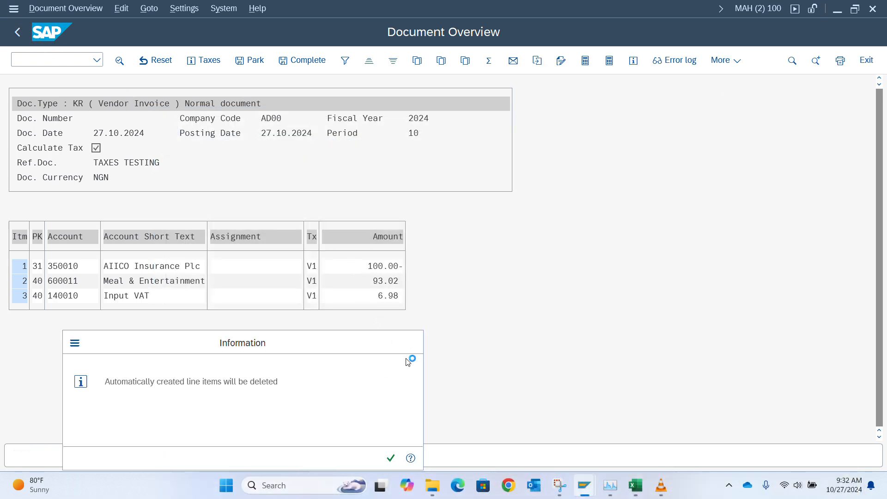
pyautogui.press('Return')
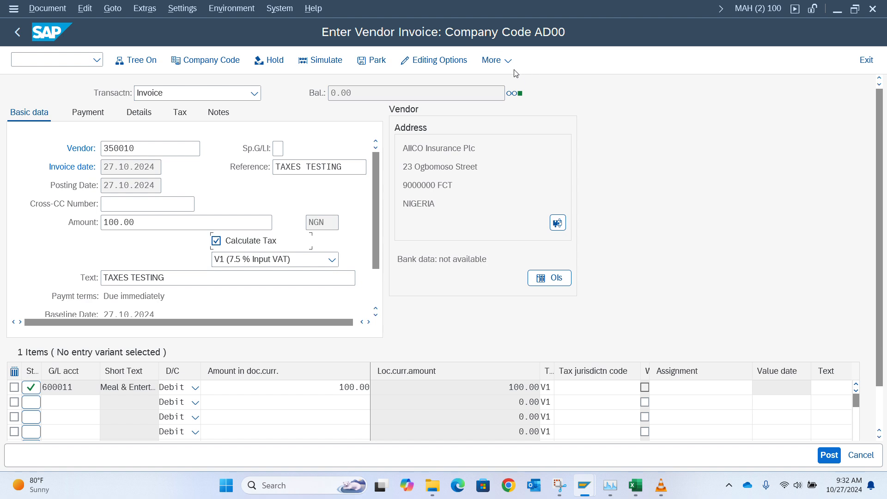
pyautogui.click(498, 60)
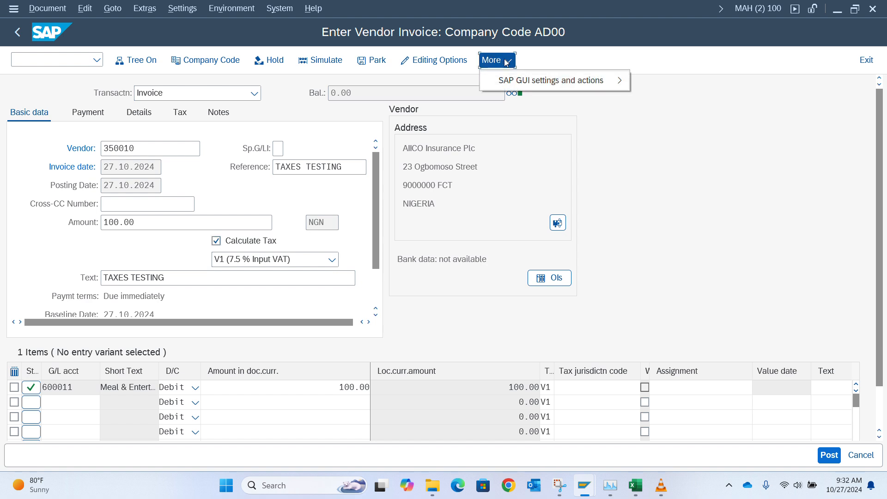
pyautogui.click(707, 152)
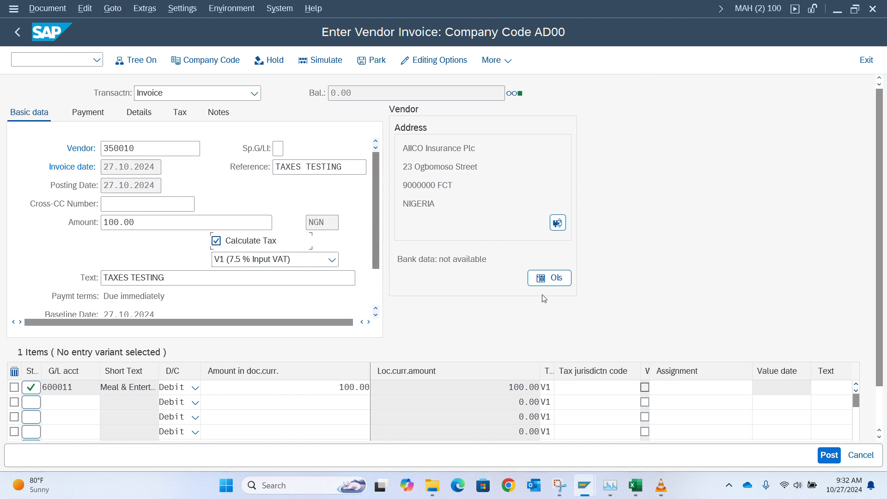
pyautogui.click(829, 455)
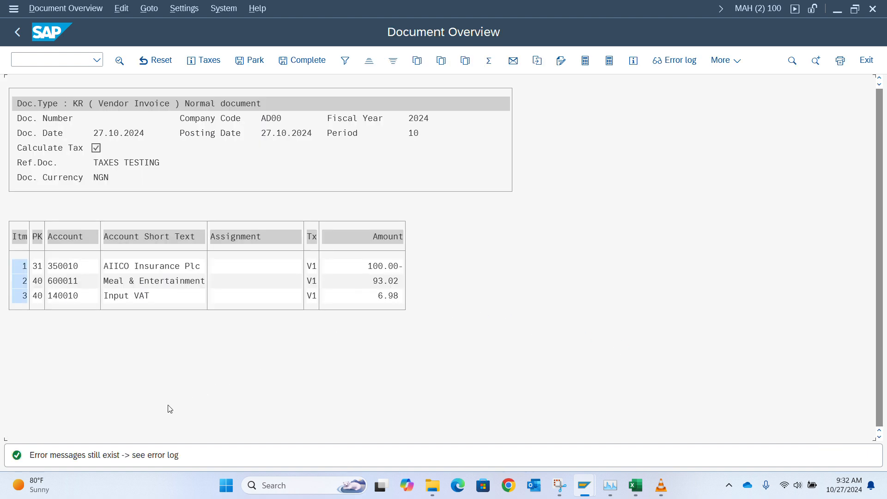
pyautogui.doubleClick(96, 456)
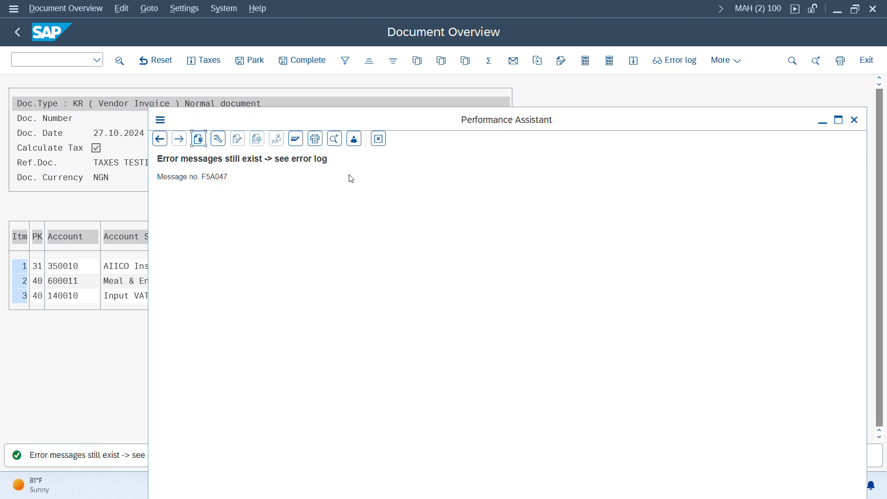
pyautogui.hotkey('ctrl', 'a')
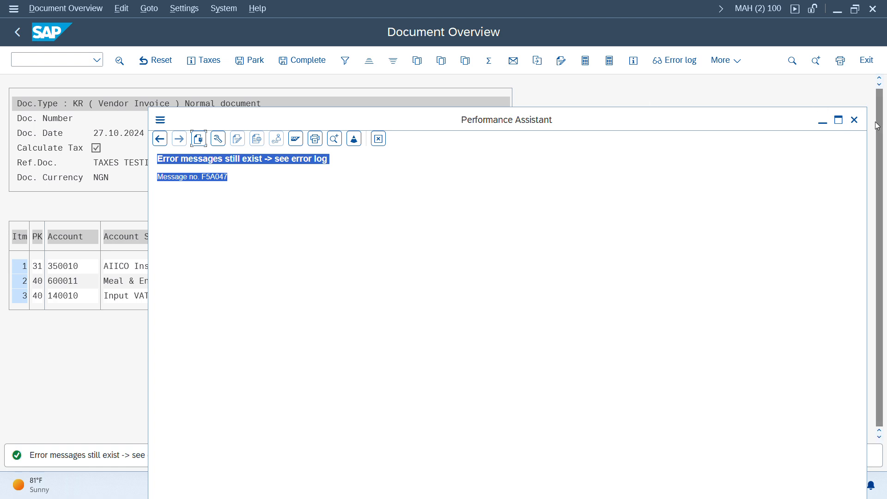
pyautogui.click(673, 62)
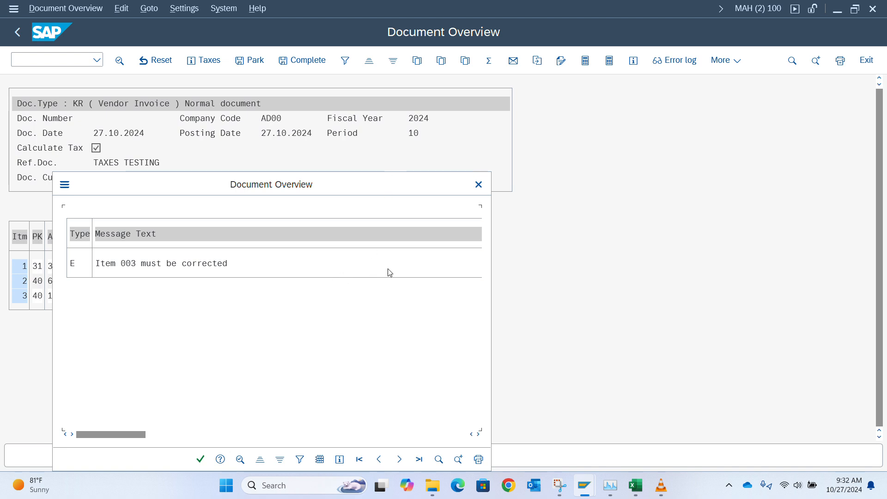
pyautogui.click(481, 191)
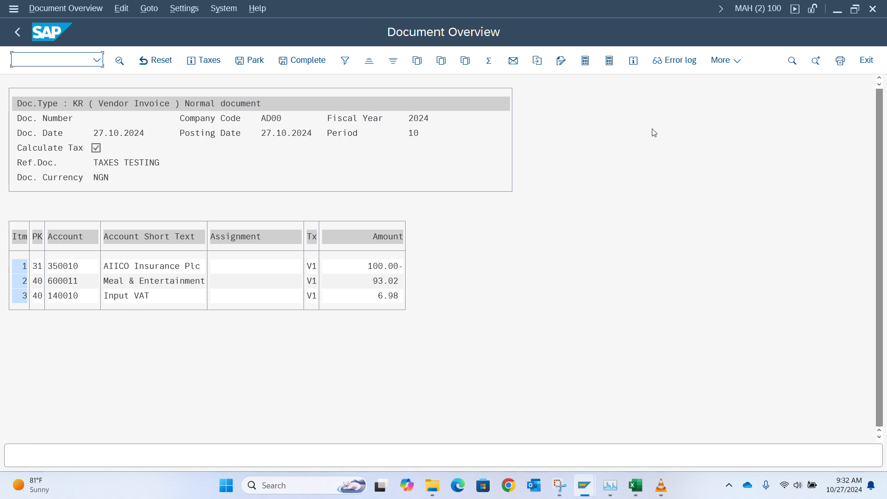
pyautogui.click(672, 62)
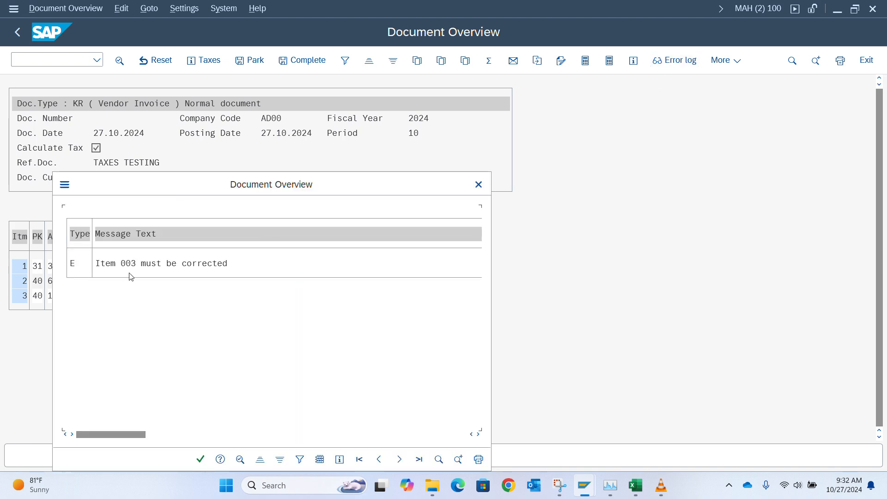
pyautogui.click(478, 185)
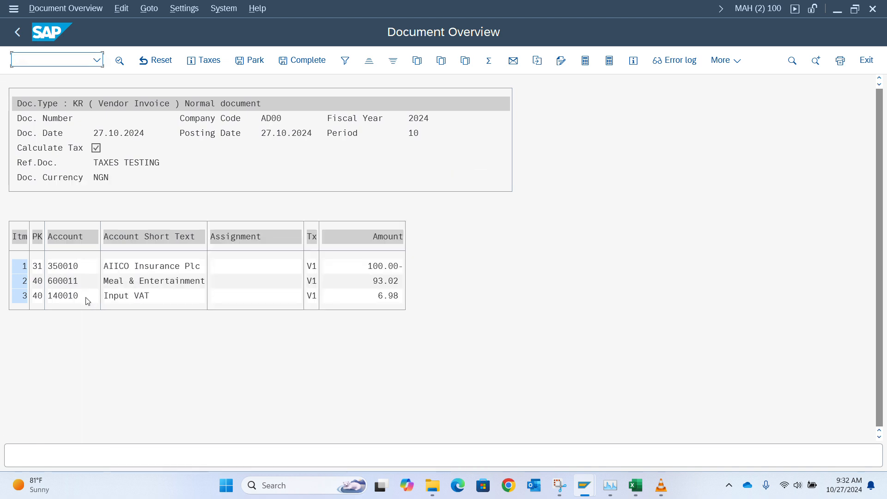
# Step: Enter 'Testing TAXES' as the text of Input VAT item 3 (140010), then post the invoice
pyautogui.doubleClick(146, 298)
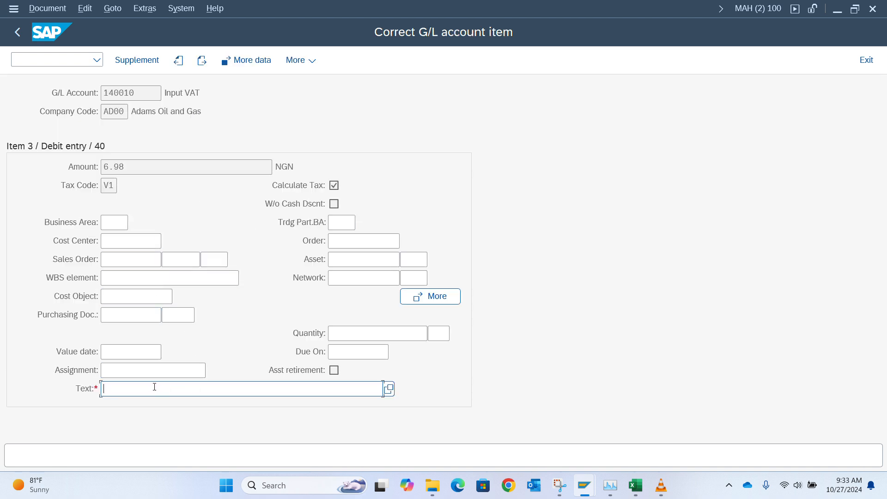
pyautogui.write('Tt')
pyautogui.press('BackSpace')
pyautogui.press('BackSpace')
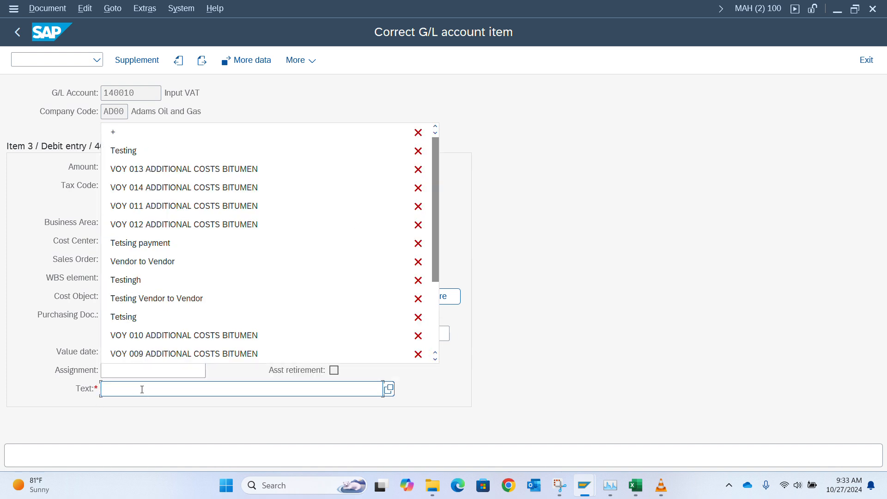
pyautogui.write('Tets')
pyautogui.press('BackSpace')
pyautogui.press('BackSpace')
pyautogui.press('BackSpace')
pyautogui.write('Tets')
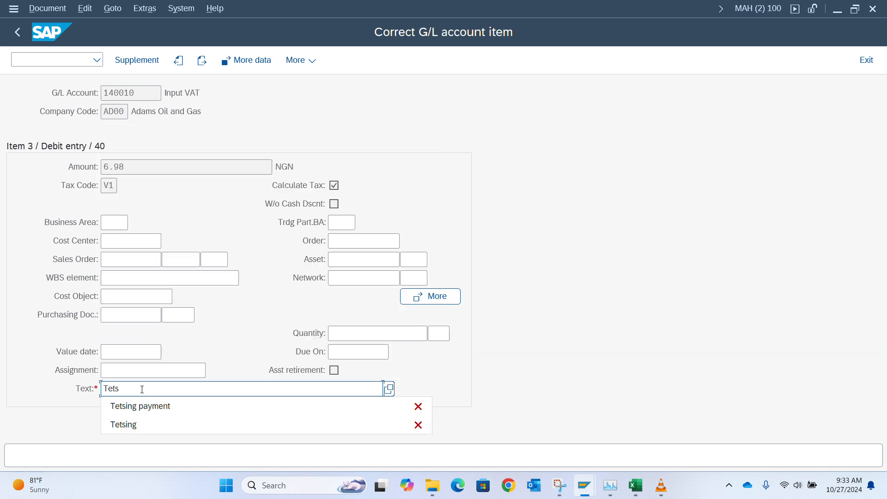
pyautogui.press('BackSpace')
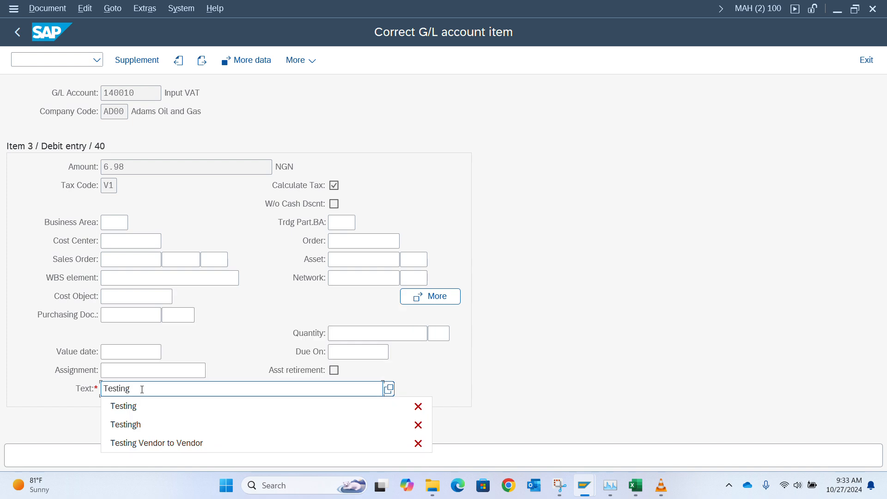
pyautogui.write('ting TAXES')
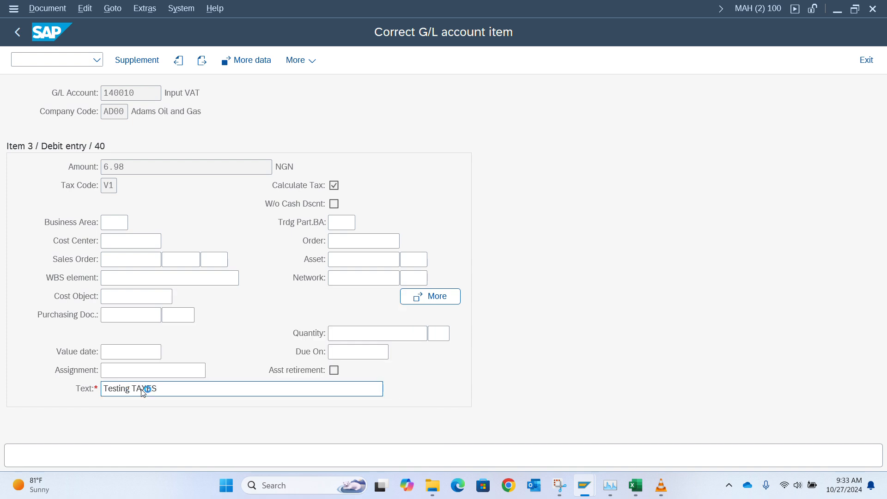
pyautogui.press('Return')
pyautogui.click(20, 35)
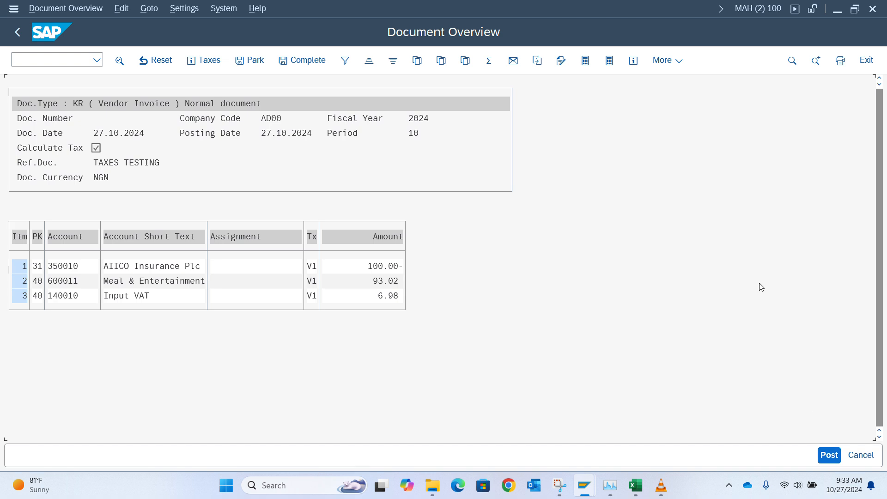
pyautogui.click(832, 457)
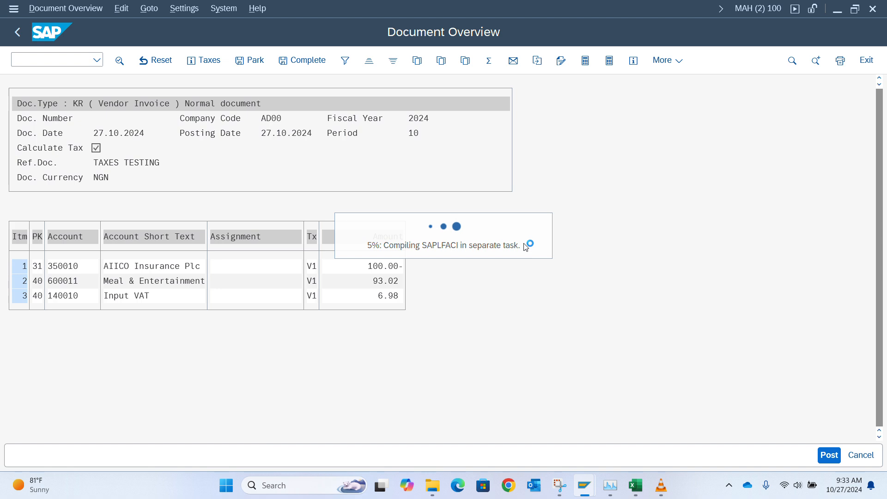